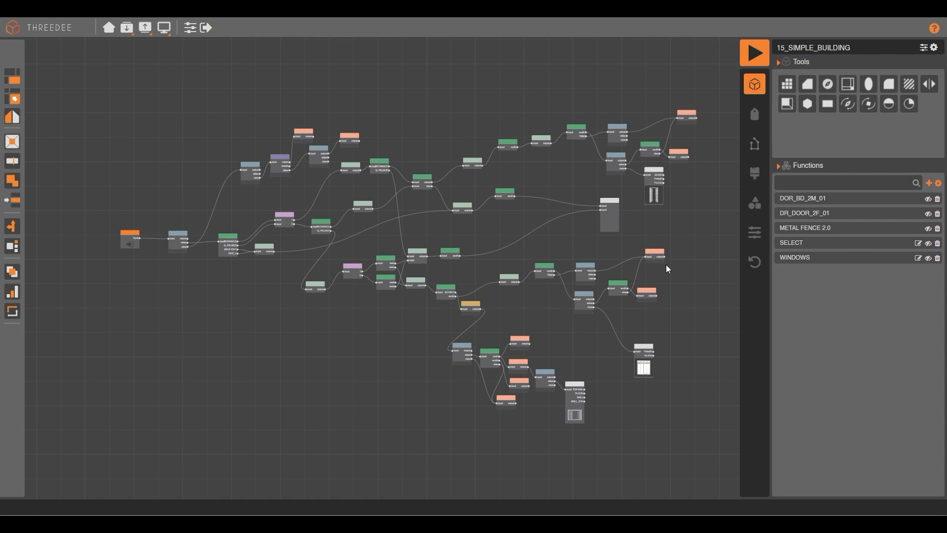
Move the Input node up and farther away from the Extrude node it feeds
scroll(124, 234, up, 3)
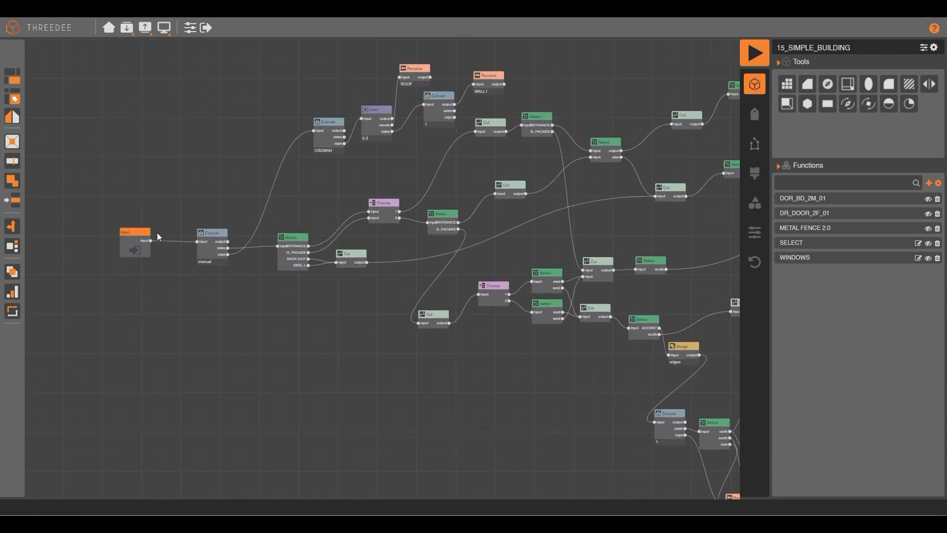
scroll(158, 231, up, 2)
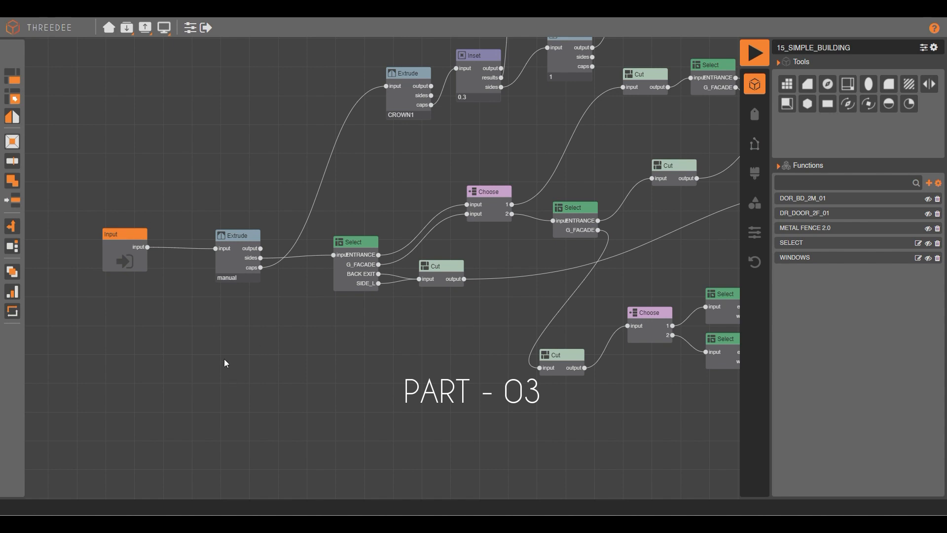
scroll(228, 365, down, 2)
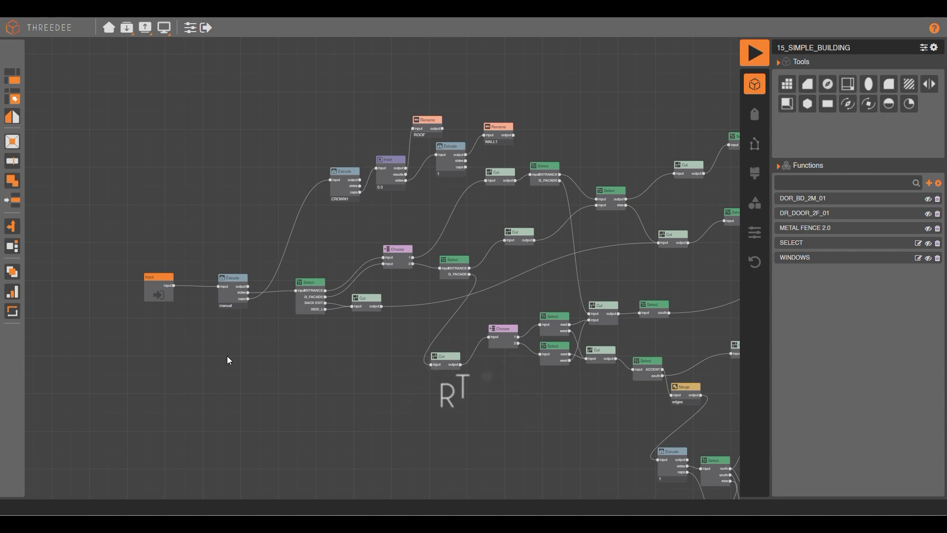
drag(157, 281, 95, 253)
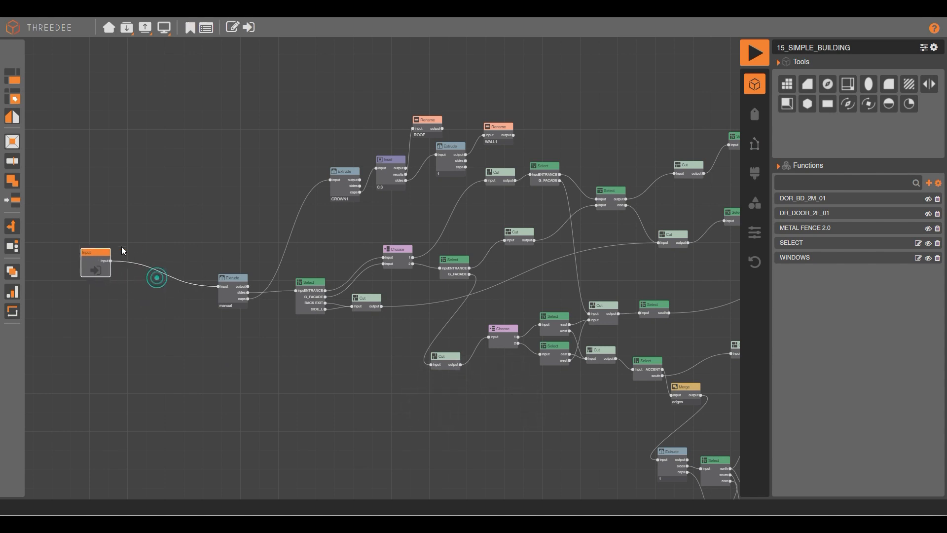
scroll(106, 243, up, 2)
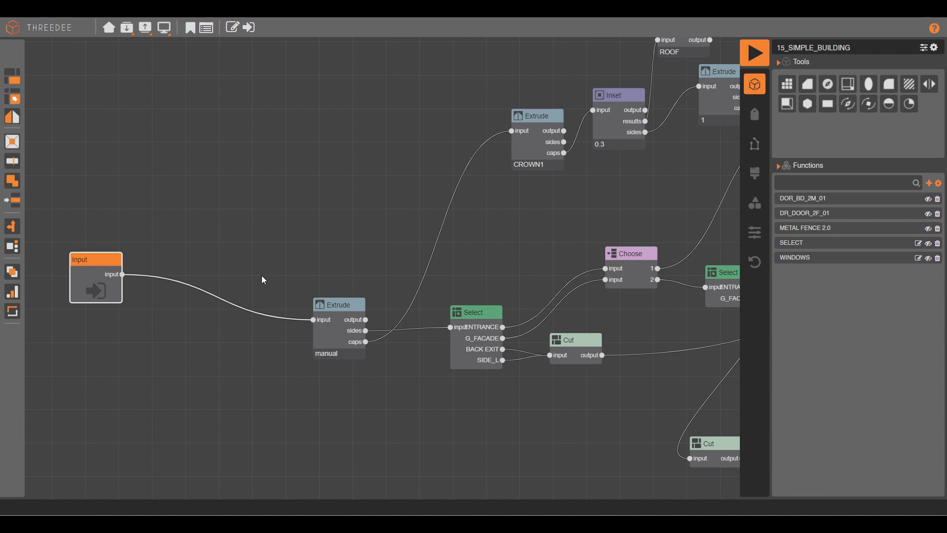
Create a new profile named CORNICE1
click(757, 147)
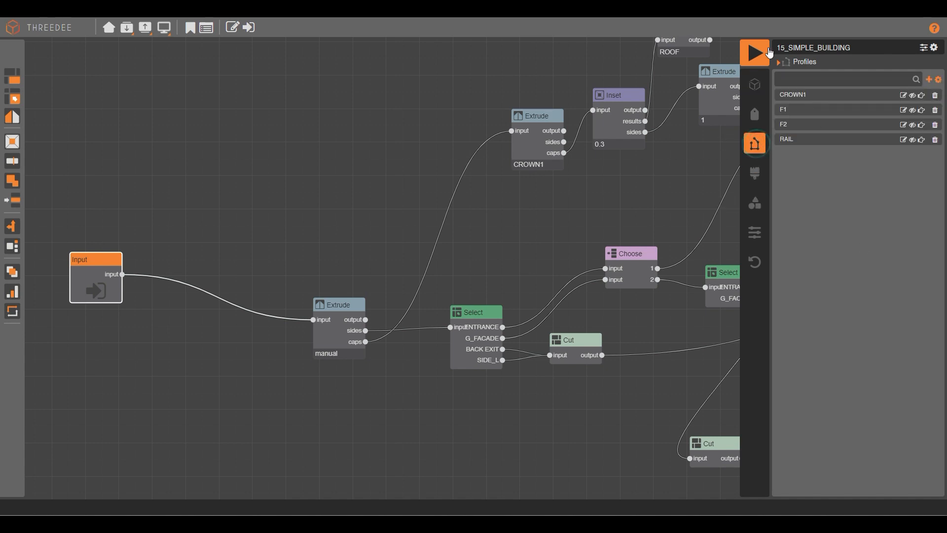
click(930, 79)
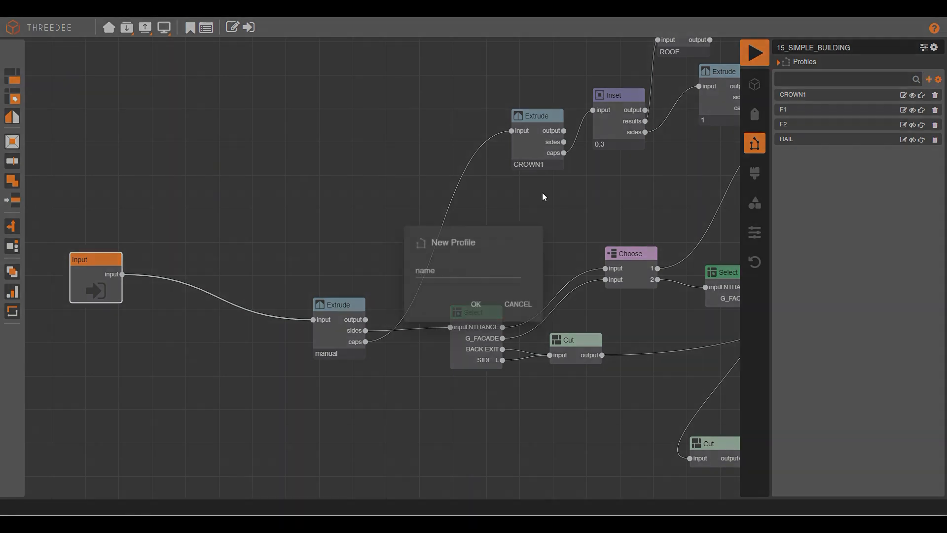
text(COR)
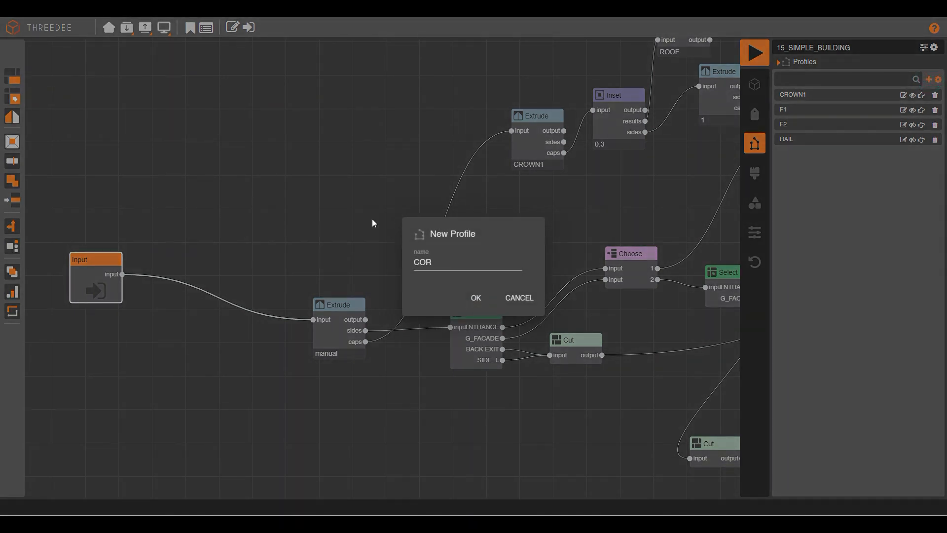
text(NICE1)
click(471, 300)
Draw an open stepped cornice outline from the origin, about 0.2 outward and 0.3 high, with its upper edge running back past the vertical axis
scroll(398, 387, up, 5)
scroll(369, 376, up, 2)
scroll(345, 300, up, 3)
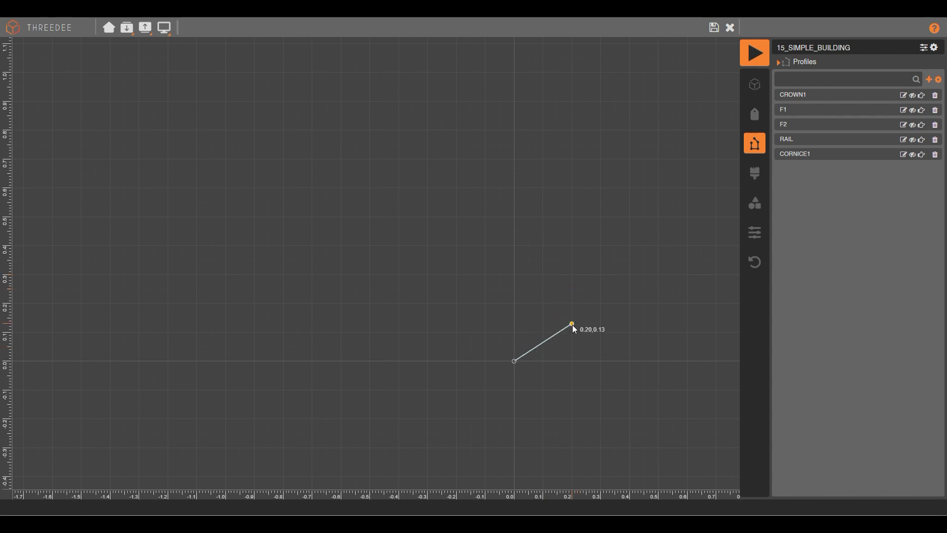
click(551, 312)
click(573, 312)
click(572, 274)
click(515, 274)
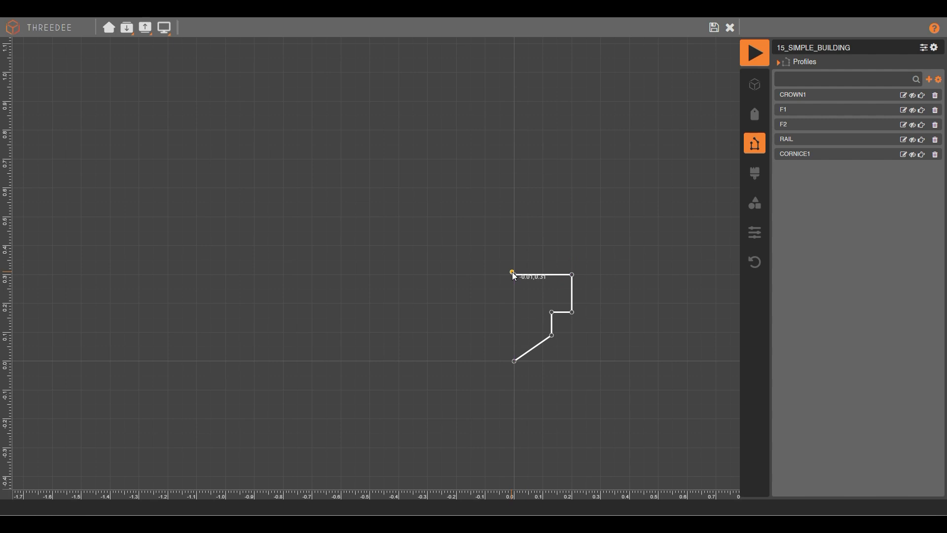
click(473, 274)
right_click(444, 201)
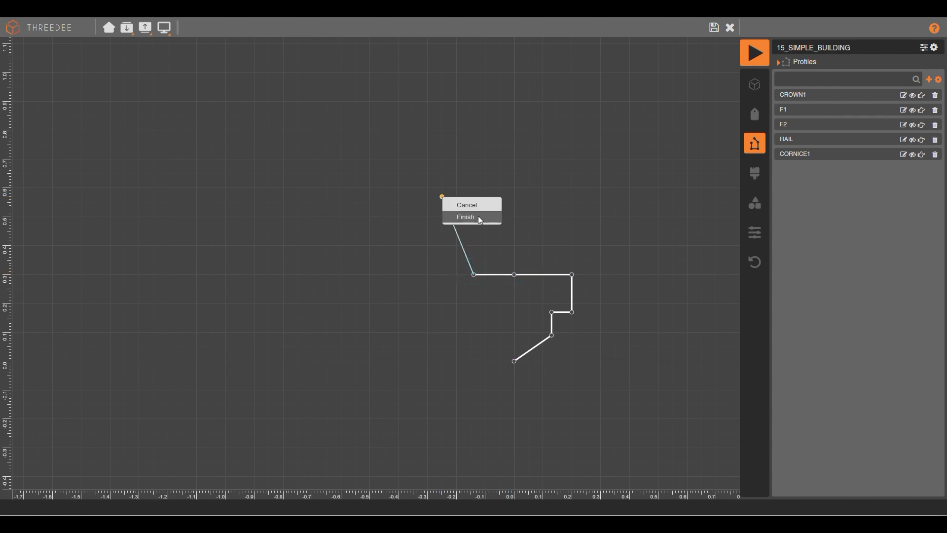
click(478, 215)
Assign the TRIM label to the cornice's upper horizontal segment outside the axis and to its outermost vertical segment
click(544, 274)
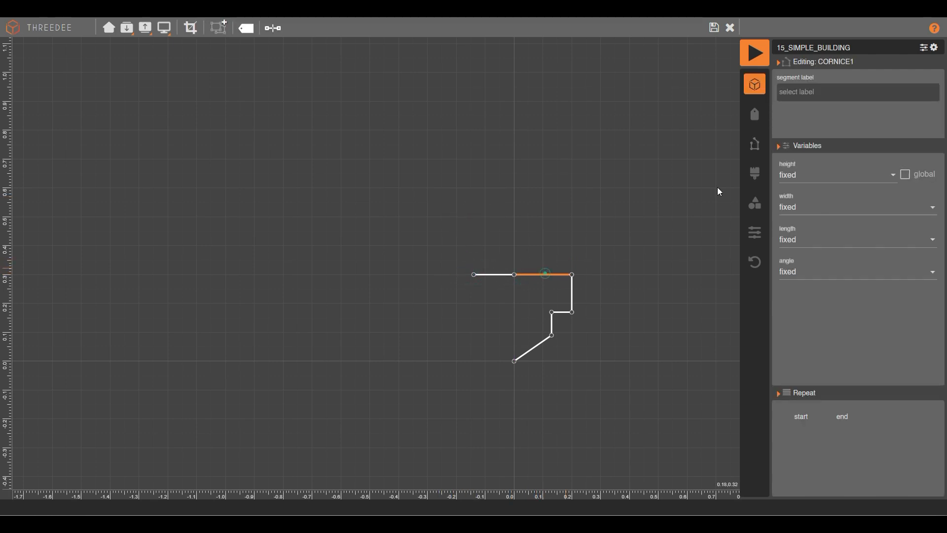
click(807, 92)
text(t)
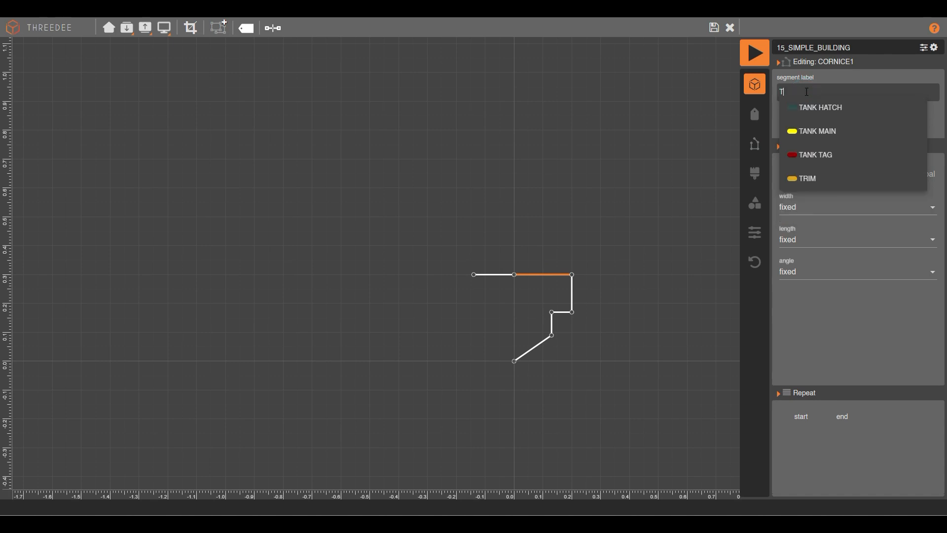
click(809, 175)
click(571, 299)
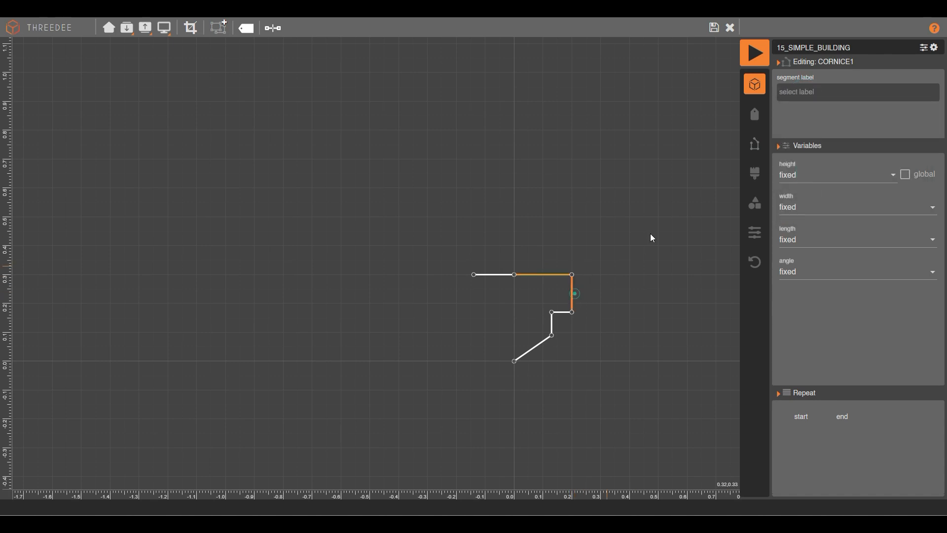
click(825, 92)
text(t)
click(821, 179)
Assign the TRIM label to the short horizontal step and the inner vertical segment below it
click(564, 312)
click(801, 92)
text(t)
click(814, 174)
click(553, 322)
click(801, 92)
text(TRIM)
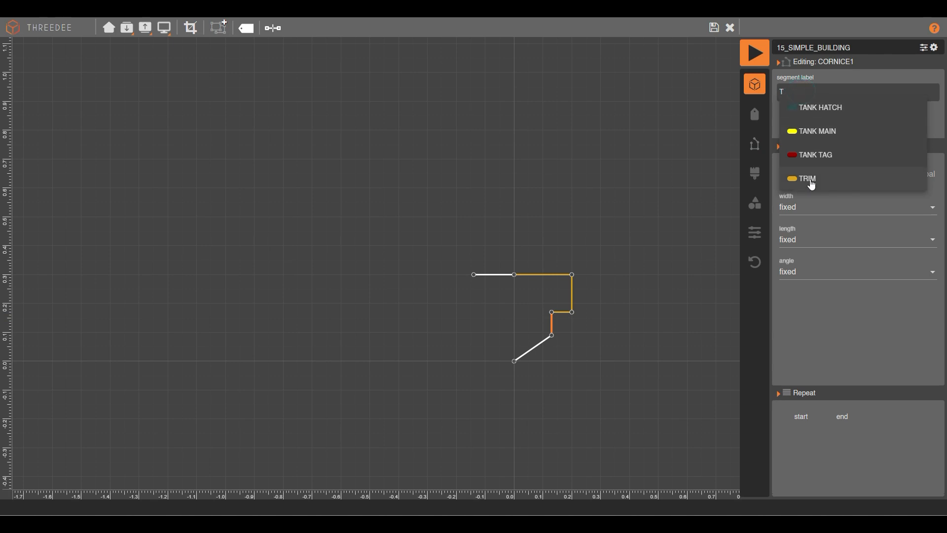
click(811, 179)
Assign the TRIM label to the slanted segment at the origin and save the CORNICE1 profile
click(539, 345)
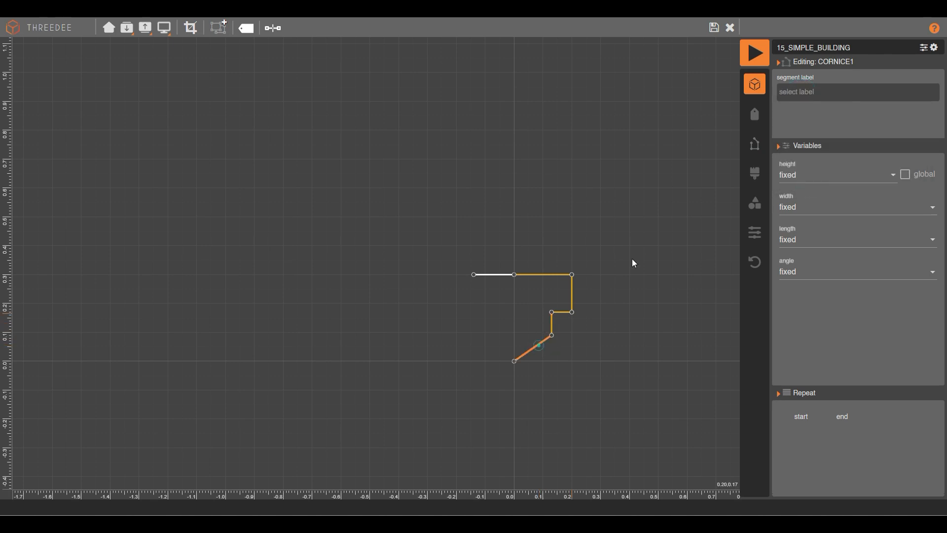
click(804, 92)
text(t)
click(815, 179)
click(602, 156)
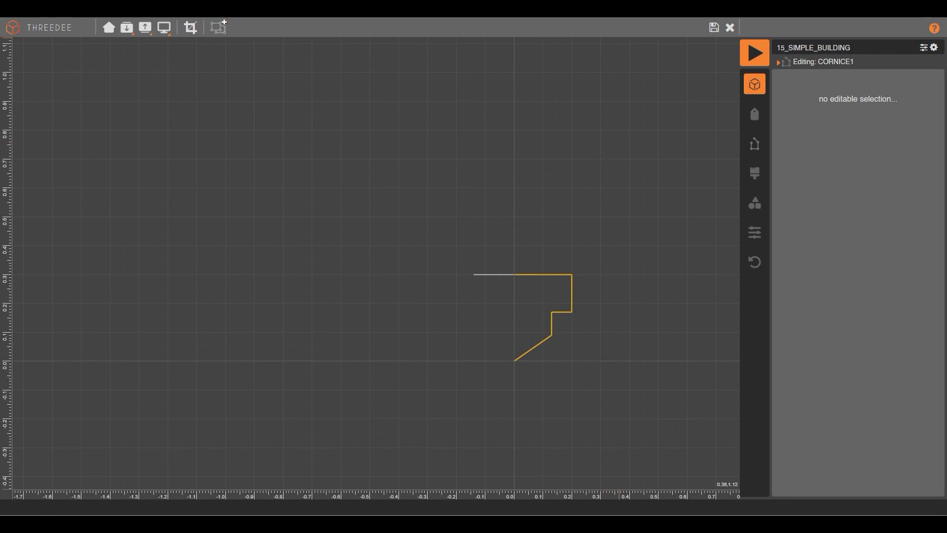
click(714, 27)
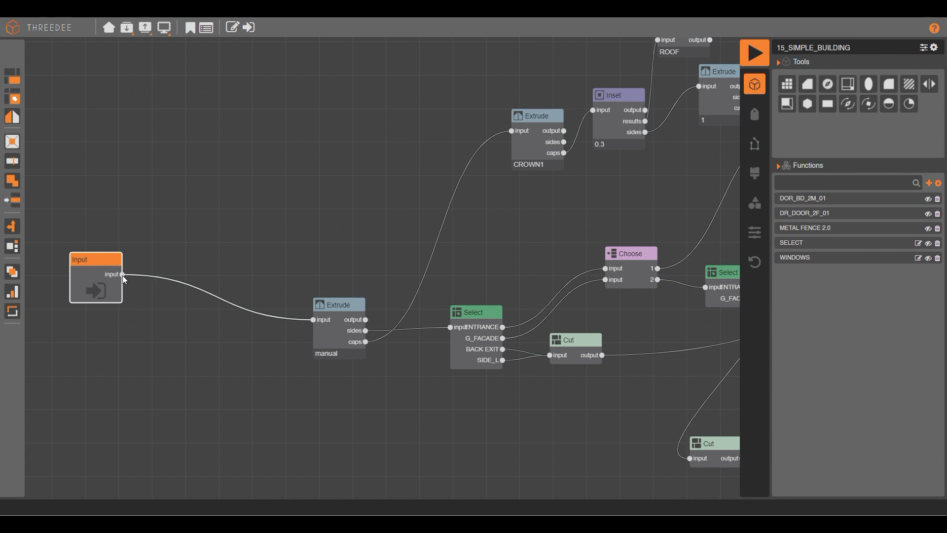
Add a second Extrude node fed by the Input node, using the amount method with [LOW_LEVEL_H]
drag(122, 275, 254, 148)
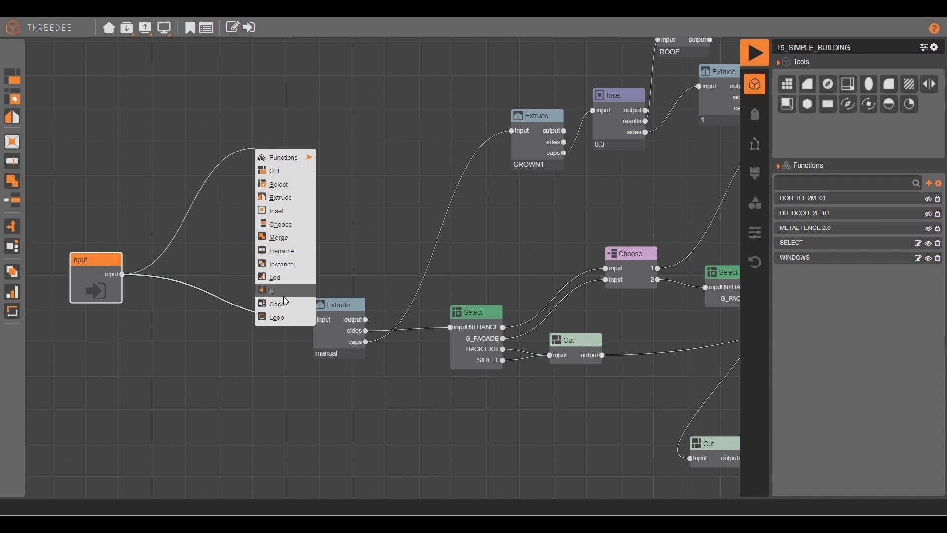
click(280, 197)
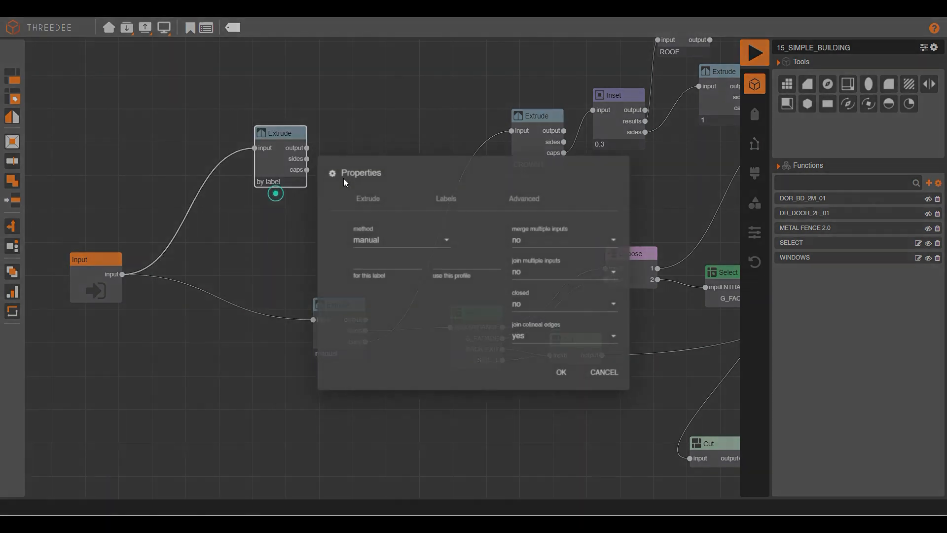
click(379, 233)
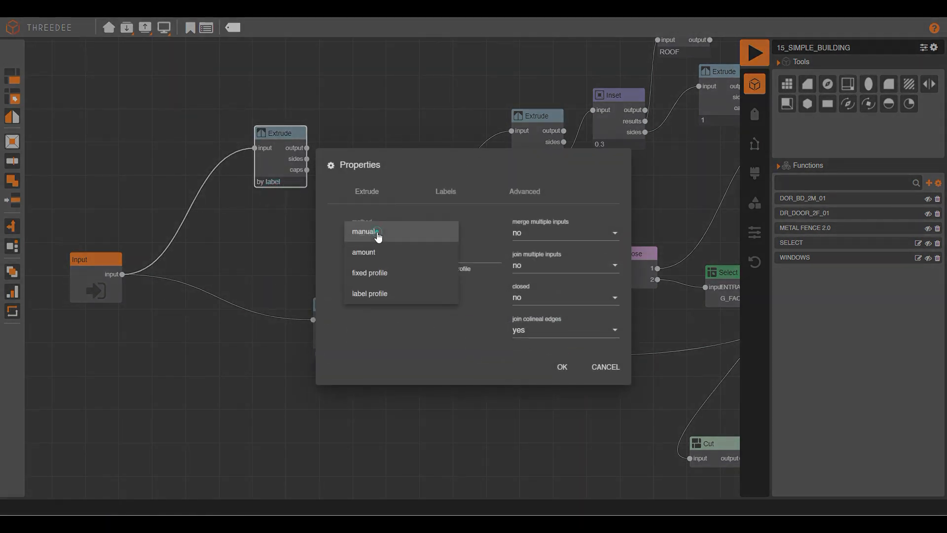
click(386, 260)
click(372, 267)
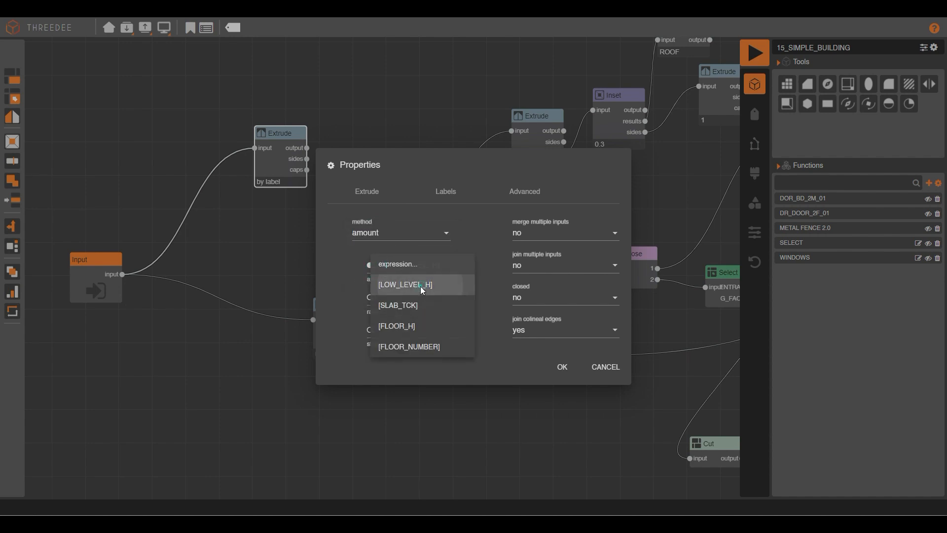
click(420, 284)
click(562, 369)
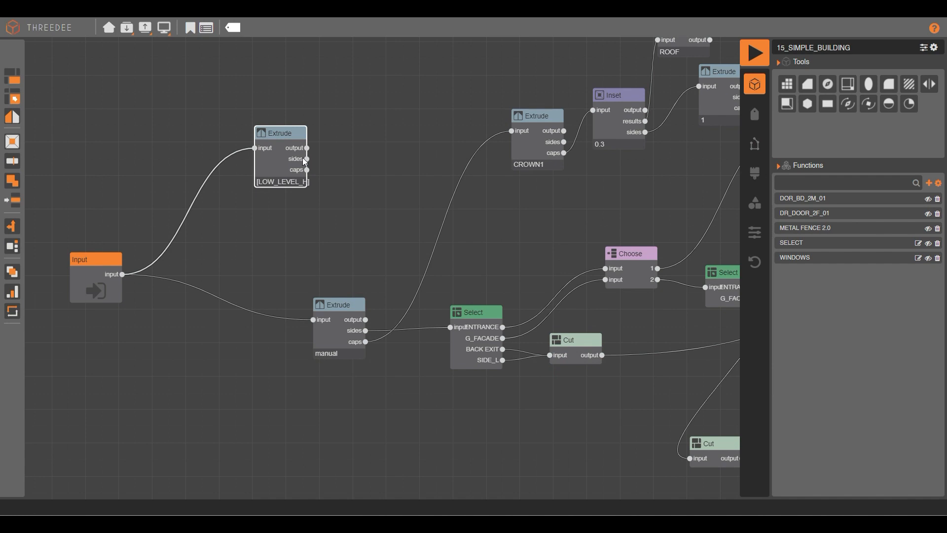
Add a Rename node on the new Extrude's sides output, label all faces invisible, and adjust the positions of both nodes
drag(306, 158, 338, 215)
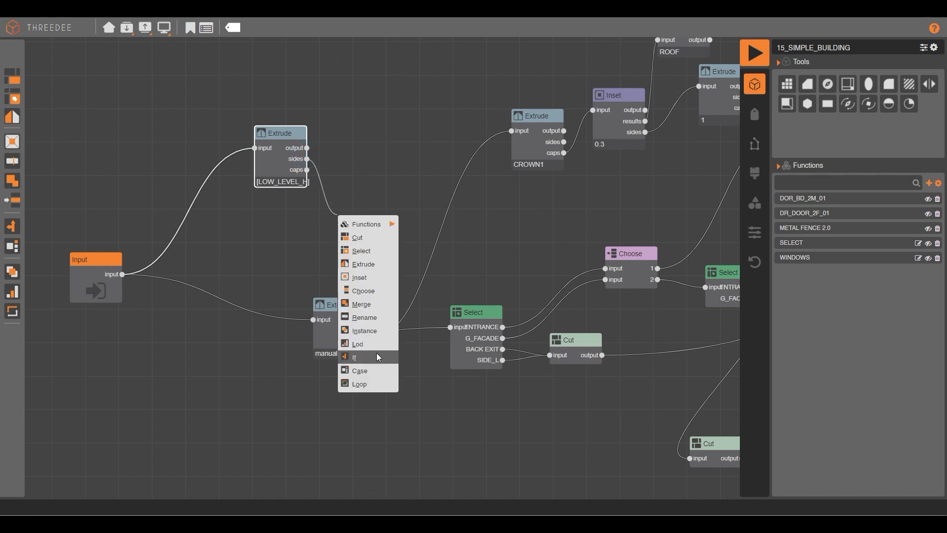
click(370, 318)
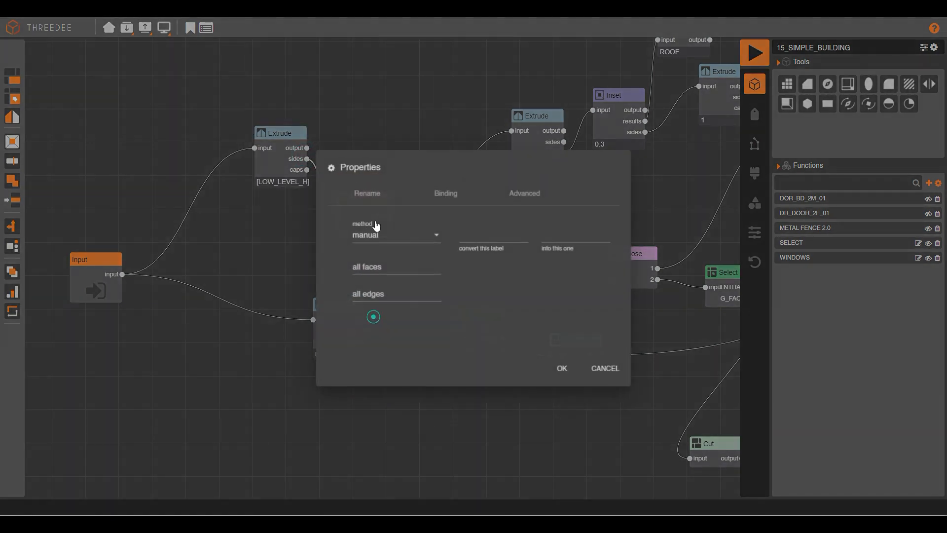
click(370, 263)
text(i)
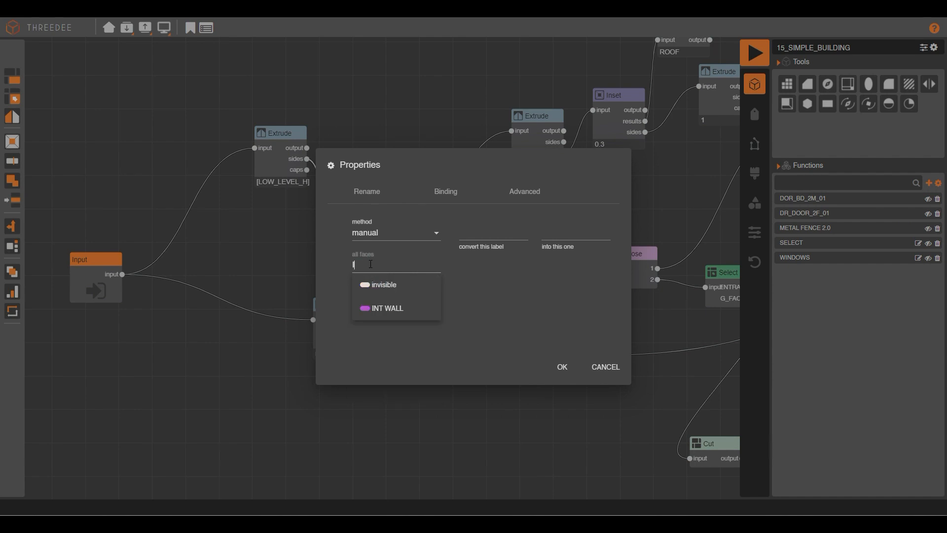
click(392, 287)
click(562, 366)
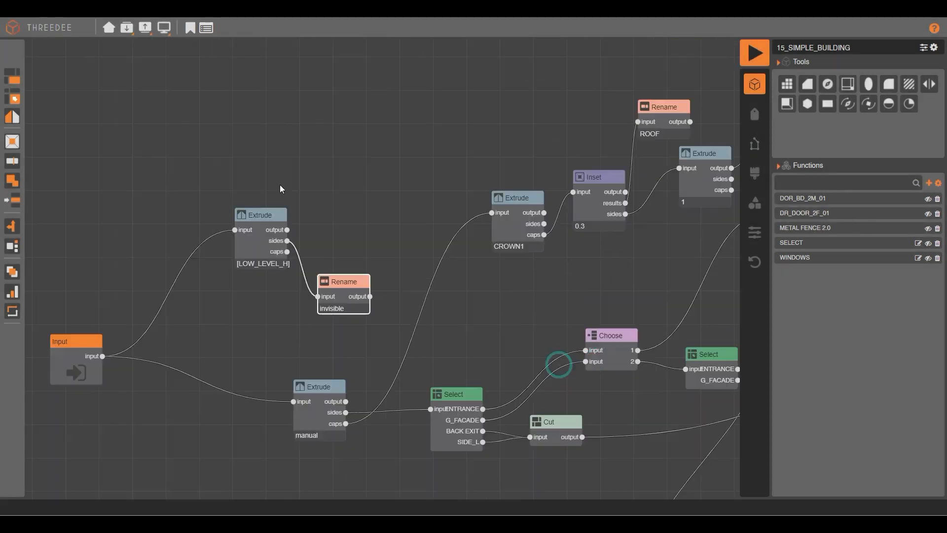
drag(257, 277, 233, 271)
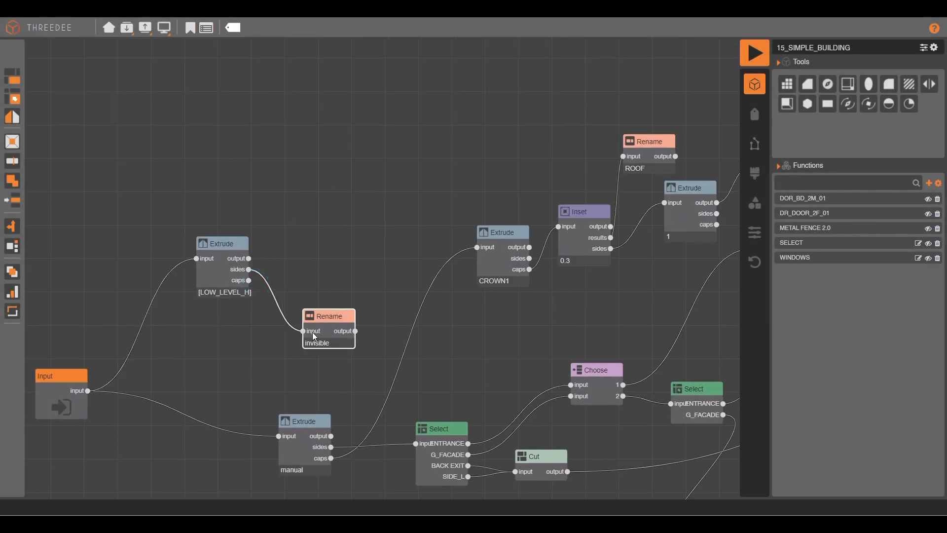
drag(318, 332, 308, 332)
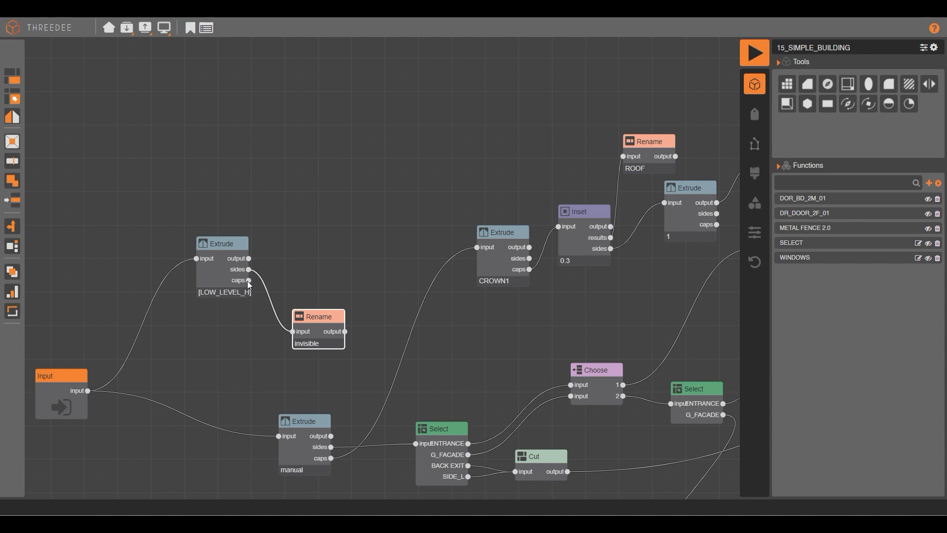
Add an Extrude node on the [LOW_LEVEL_H] node's caps output with the fixed profile CORNICE1, and render the building
drag(249, 281, 296, 143)
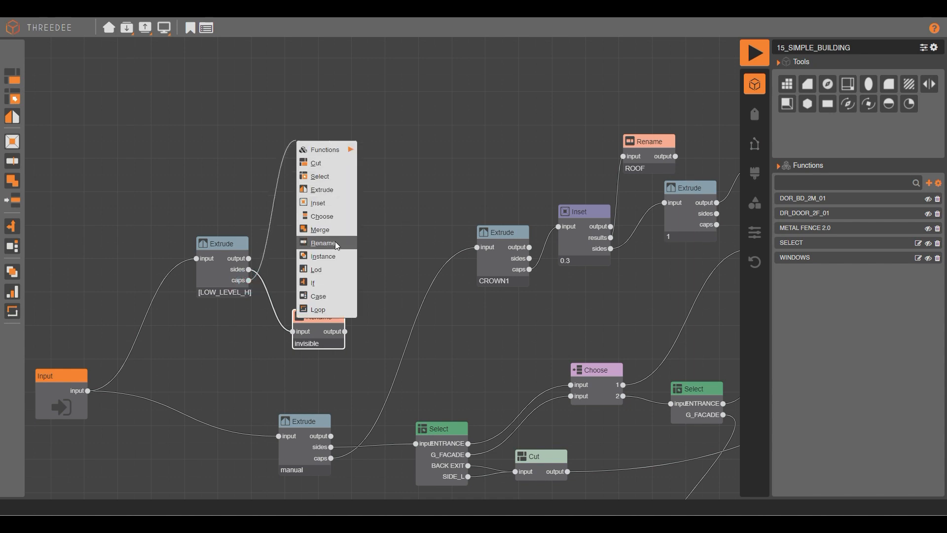
click(333, 190)
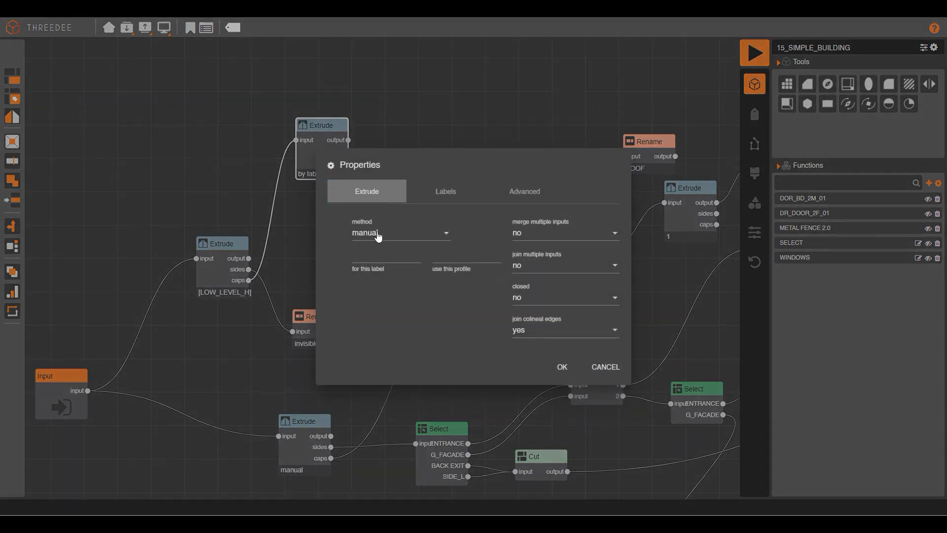
click(378, 234)
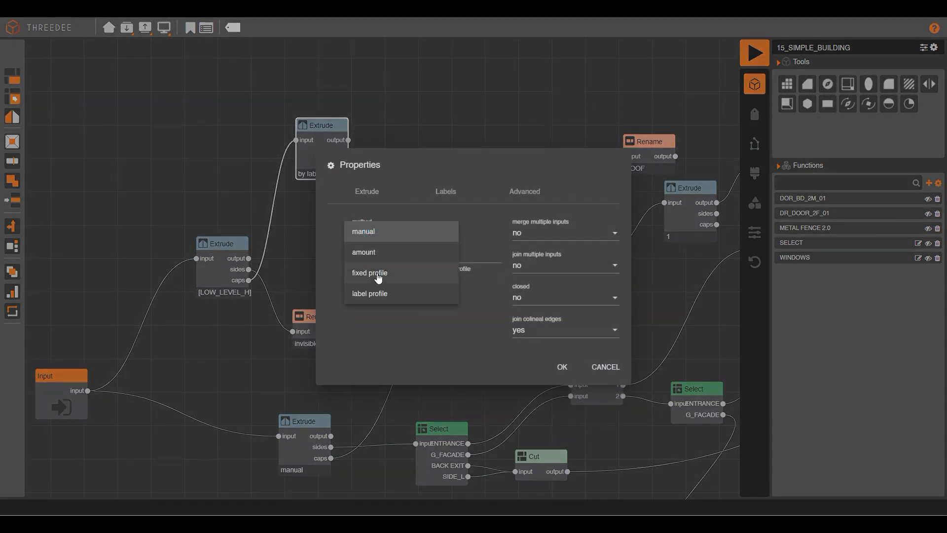
click(378, 274)
click(379, 265)
click(418, 382)
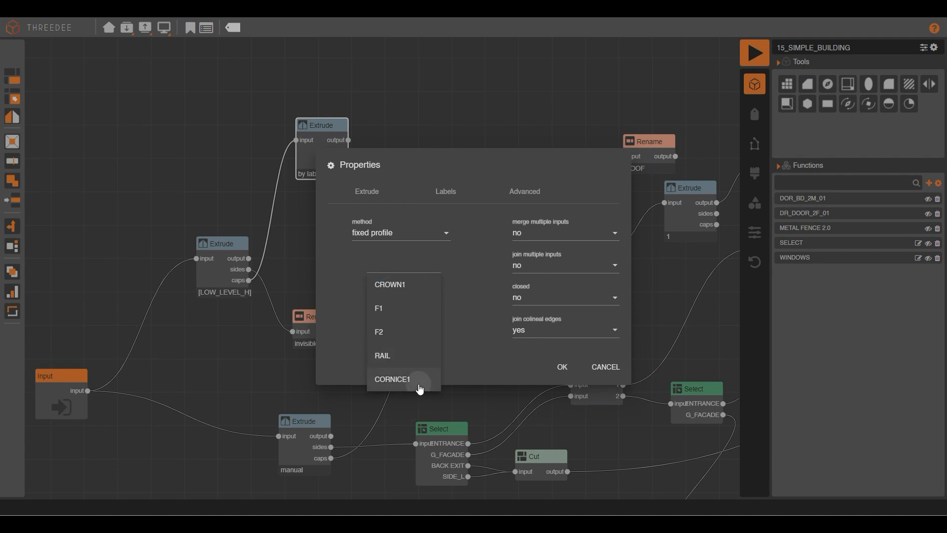
click(564, 369)
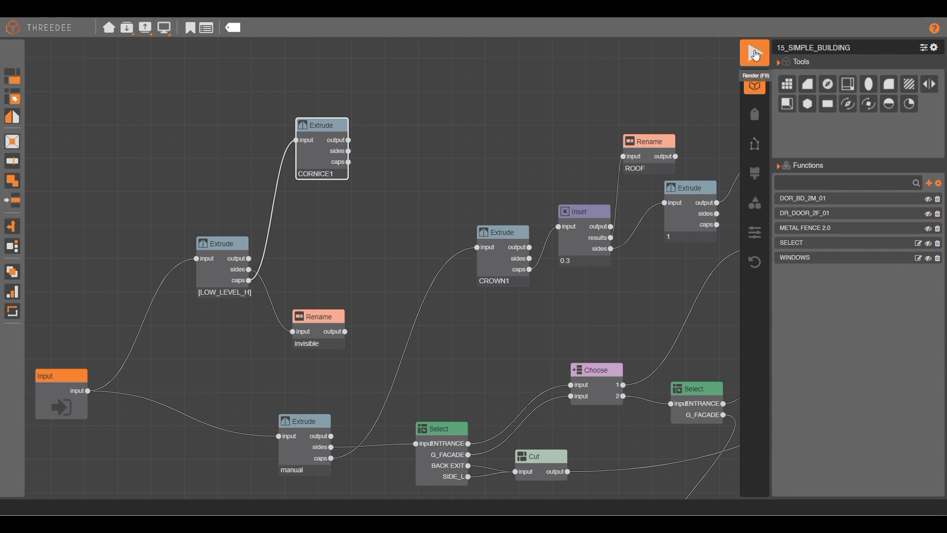
click(755, 53)
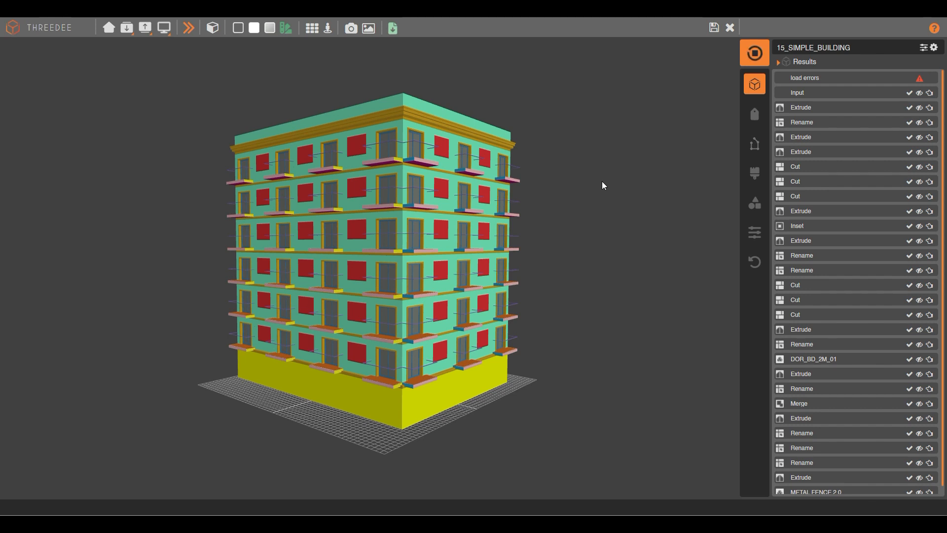
Examine the cornice above the low level and its meeting with the balconies in the rendered building from several angles
drag(490, 242, 464, 228)
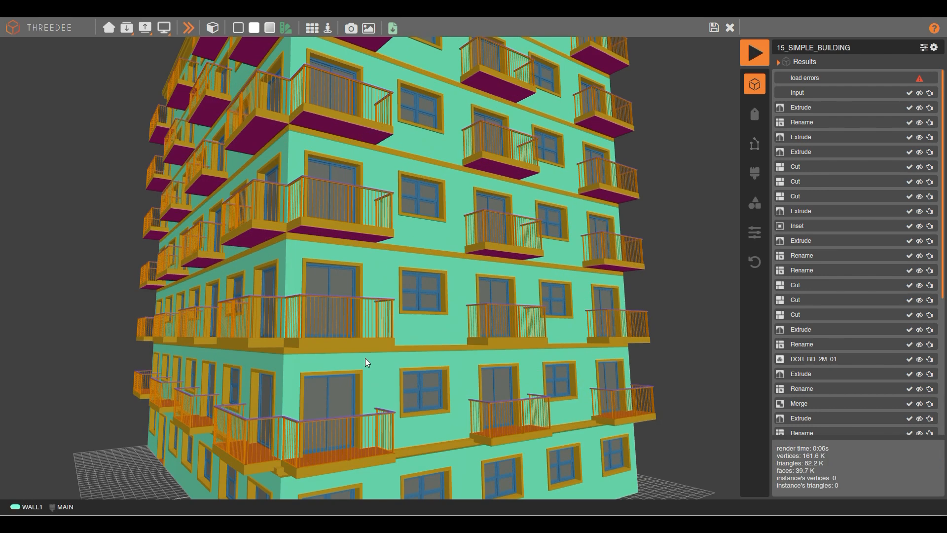
drag(365, 358, 373, 251)
scroll(369, 244, up, 3)
drag(385, 153, 366, 222)
scroll(485, 222, up, 4)
drag(487, 222, 474, 277)
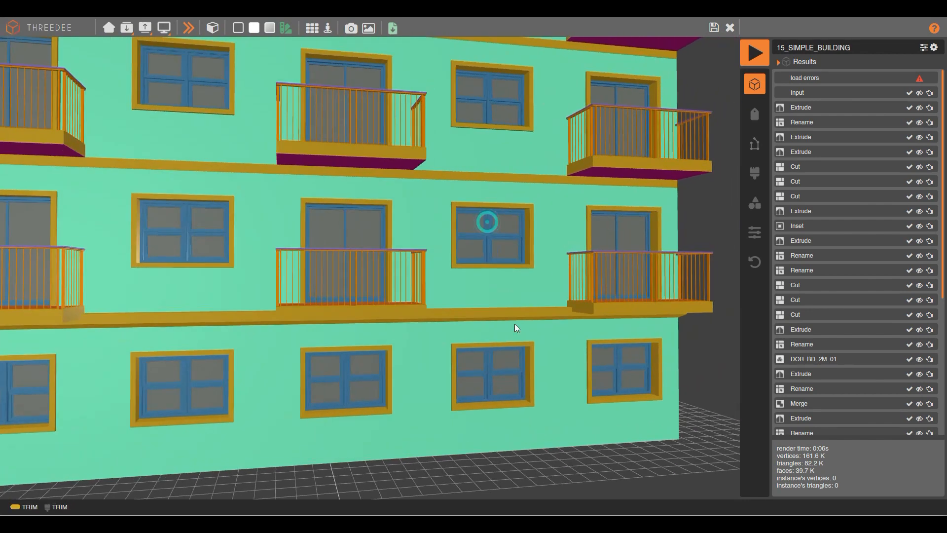
scroll(476, 278, up, 3)
right_drag(532, 322, 430, 285)
scroll(450, 271, up, 3)
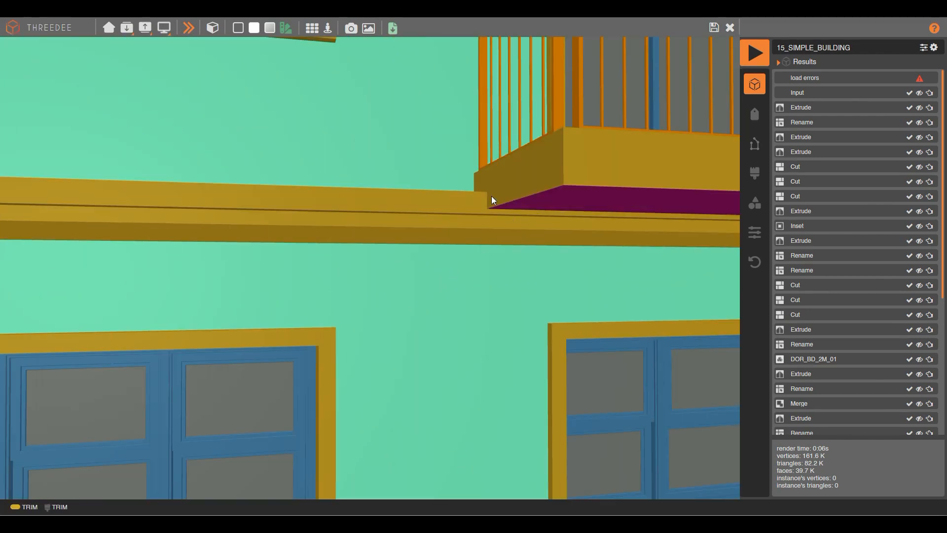
scroll(481, 213, down, 9)
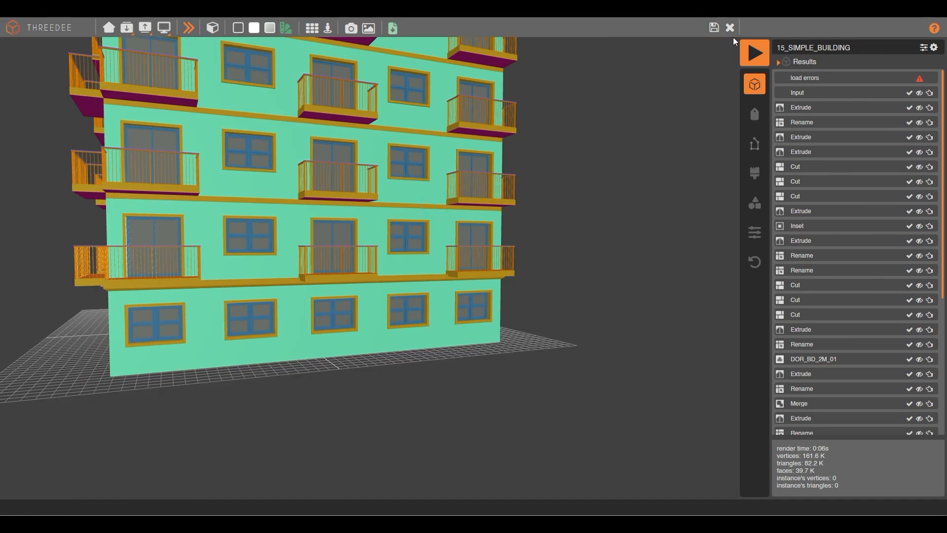
click(731, 27)
Set the building's SLAB_TCK variable to 0.3 and render the building again
click(188, 27)
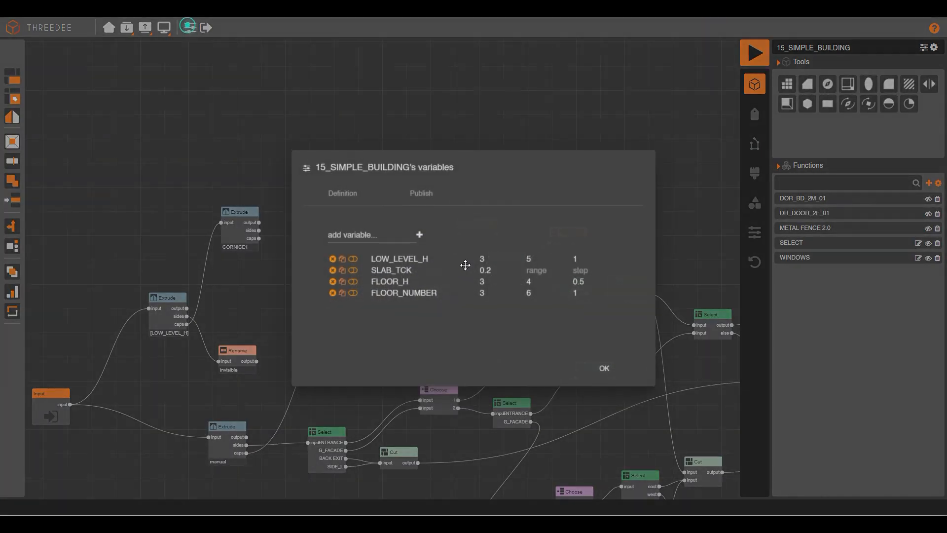
click(494, 268)
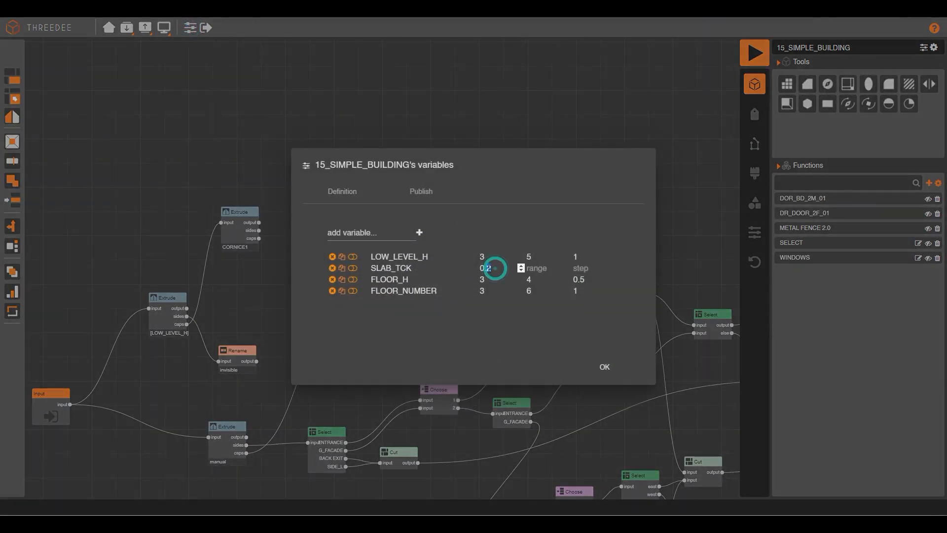
key(BackSpace)
text(3)
click(605, 366)
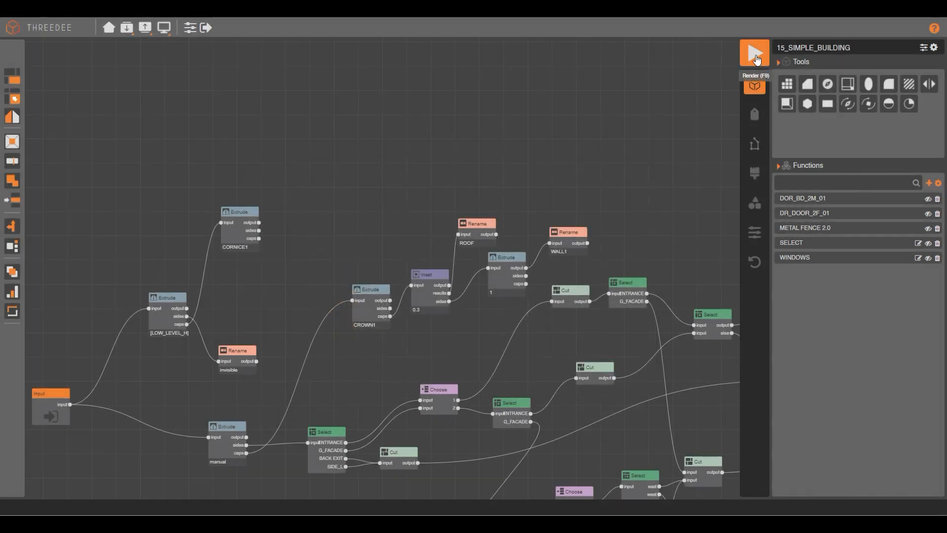
click(757, 58)
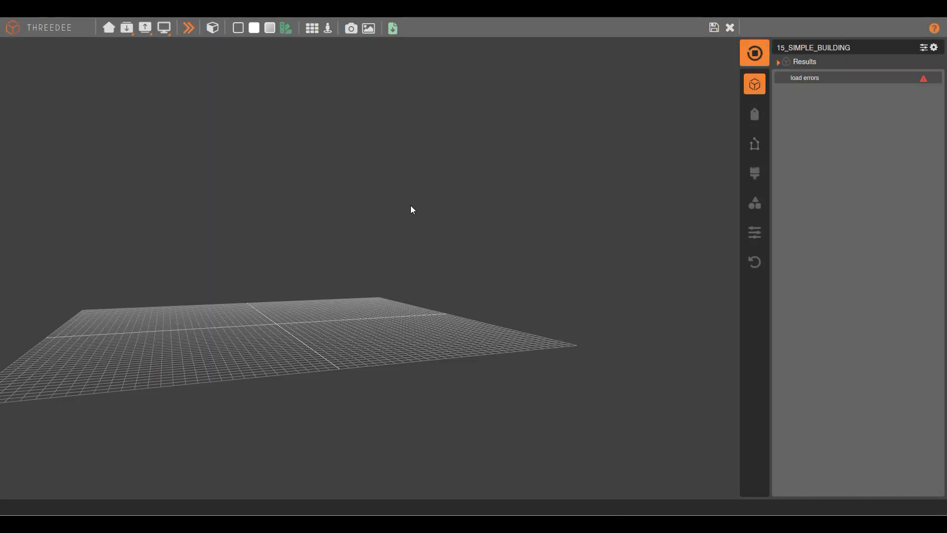
Examine the new render around the low-level cornice, floor slabs and balconies on several facades, and return to the node graph
right_drag(305, 203, 392, 202)
scroll(391, 203, up, 6)
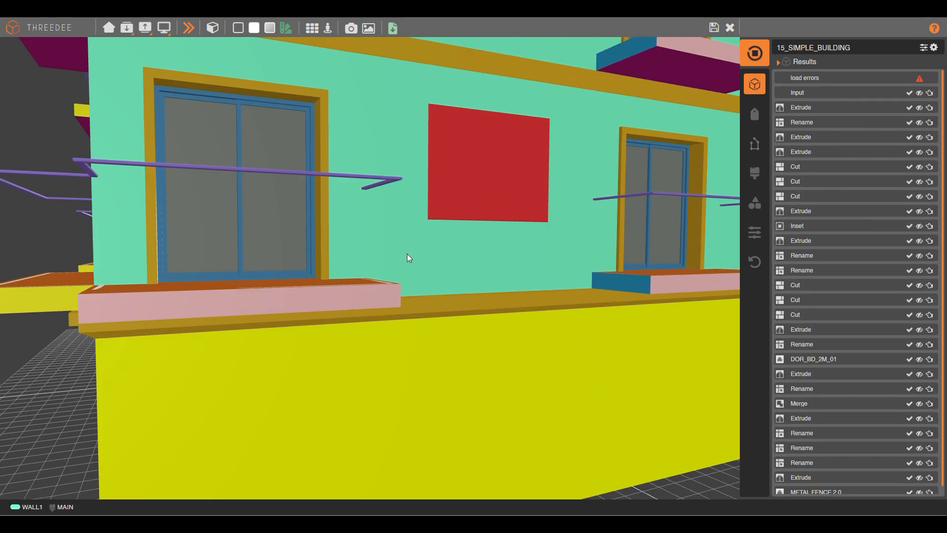
drag(406, 254, 416, 247)
scroll(370, 245, up, 3)
scroll(247, 193, down, 7)
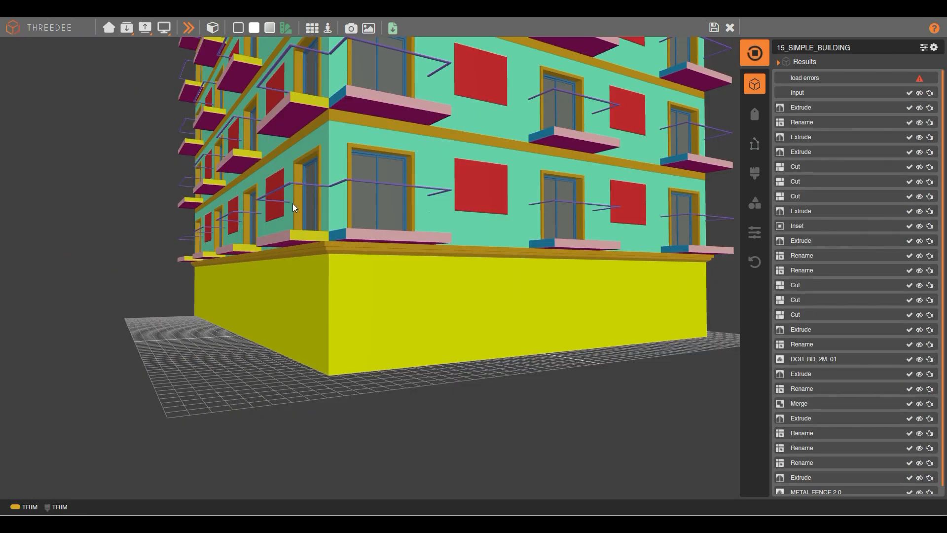
scroll(412, 283, up, 4)
drag(479, 309, 295, 226)
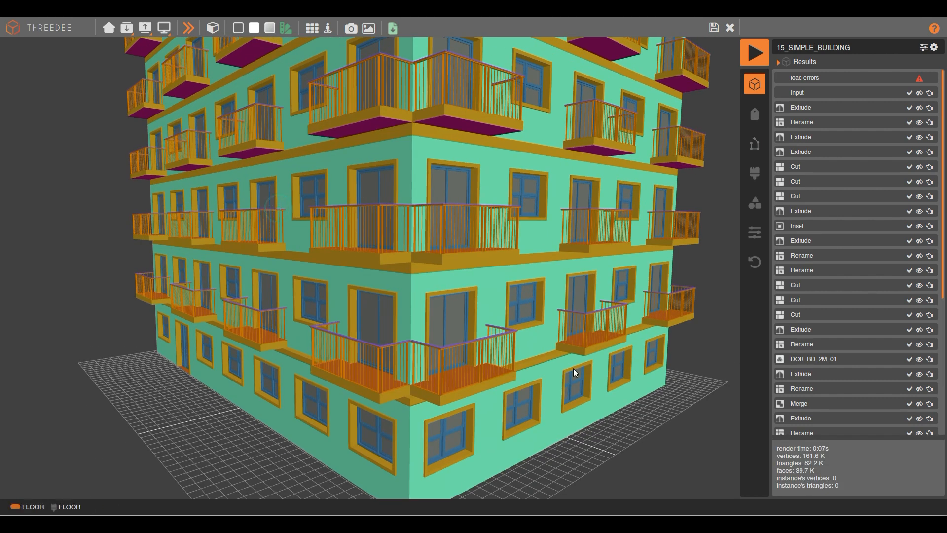
scroll(479, 246, down, 3)
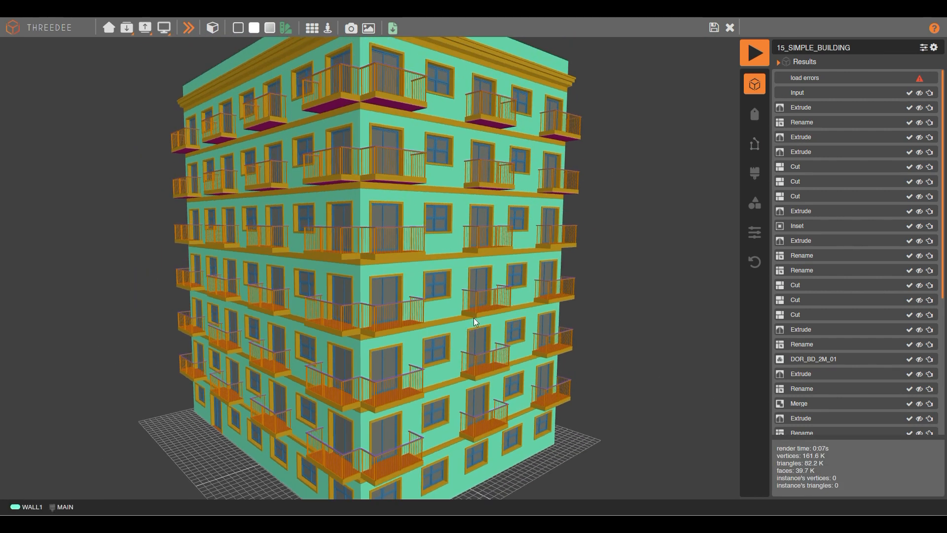
scroll(461, 195, down, 4)
drag(460, 194, 422, 223)
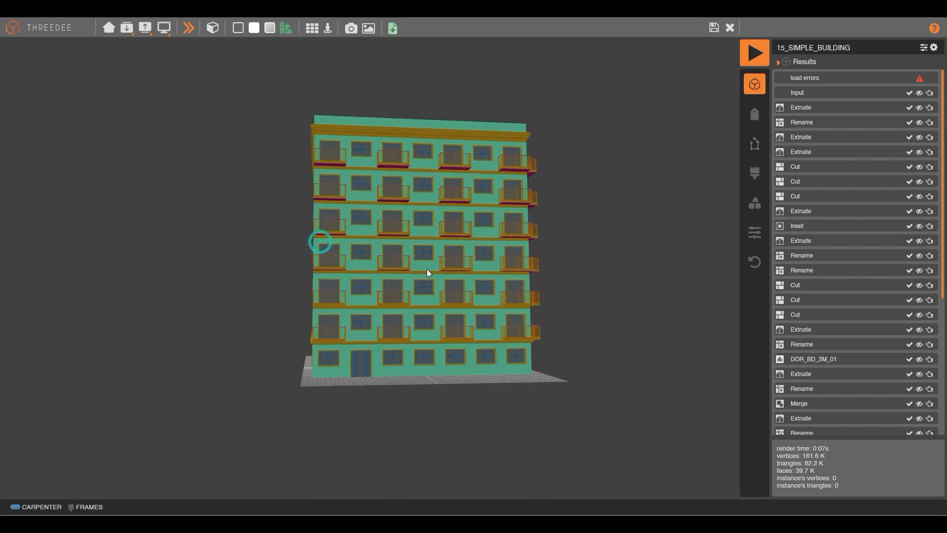
scroll(422, 227, up, 3)
drag(306, 311, 514, 275)
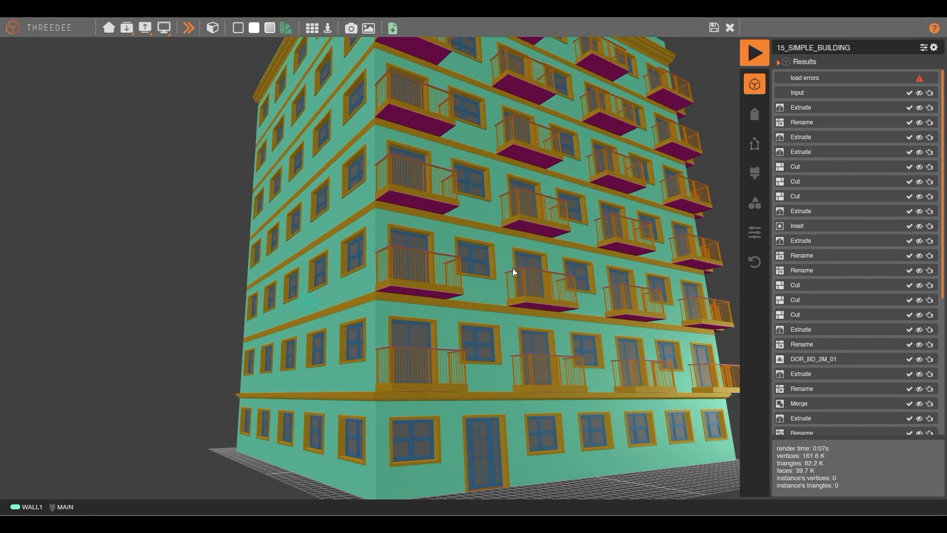
click(712, 28)
Move the CORNICE1 Extrude node aside and disconnect its input from the [LOW_LEVEL_H] Extrude
scroll(202, 211, up, 5)
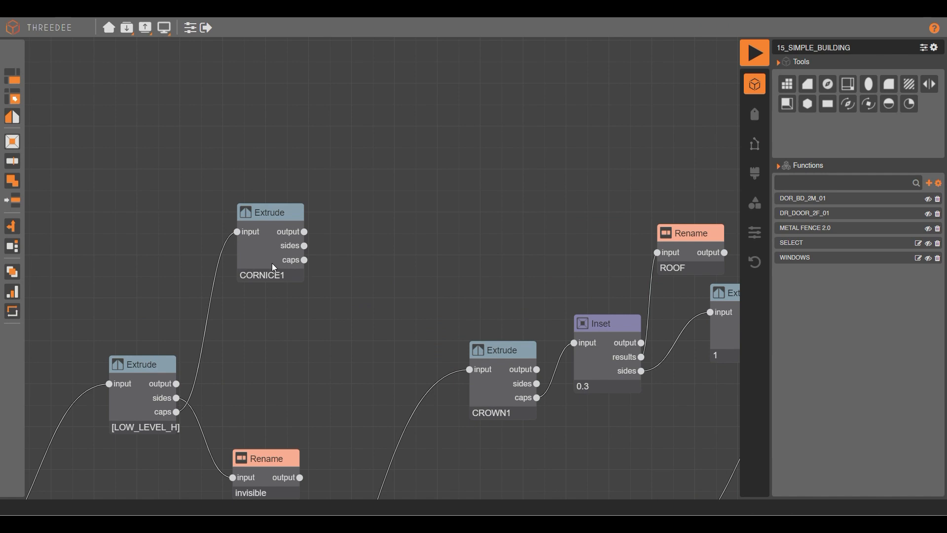
drag(274, 267, 405, 254)
drag(375, 221, 452, 229)
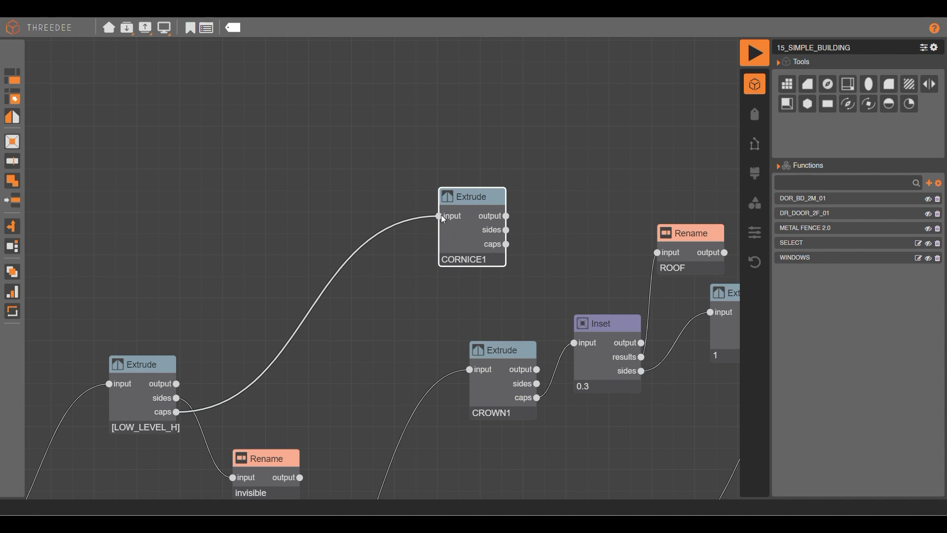
click(441, 216)
Add a Loop node on the [LOW_LEVEL_H] Extrude's caps output with [FLOOR_NUMBER] as maximum iterations
drag(179, 416, 252, 174)
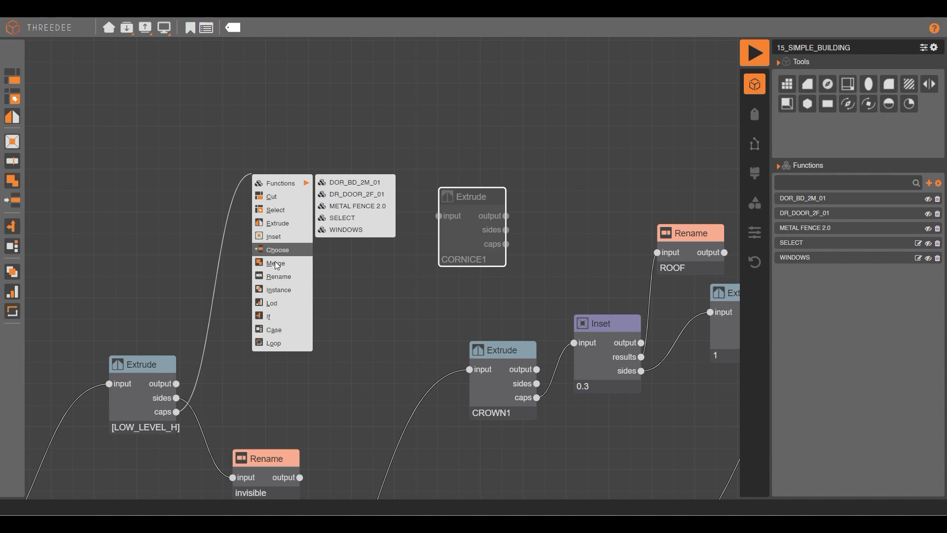
click(284, 345)
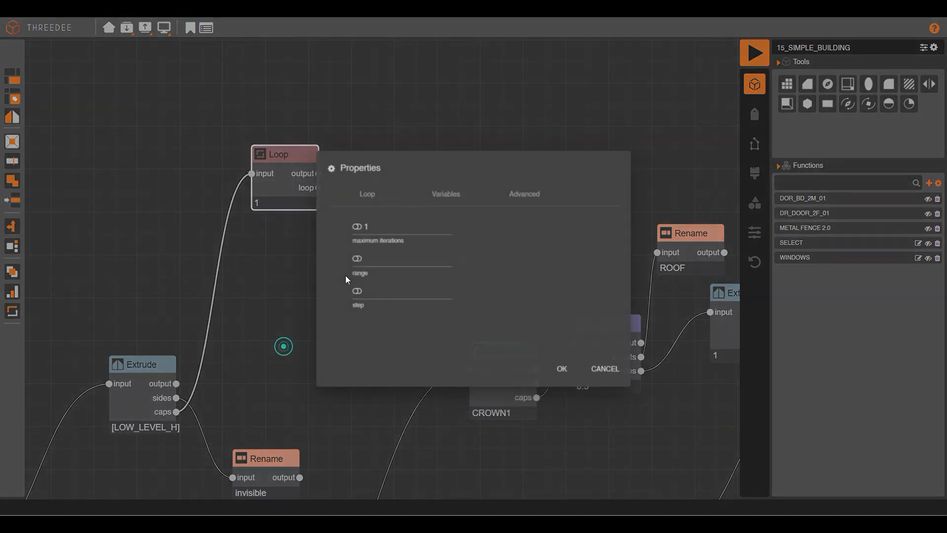
click(357, 227)
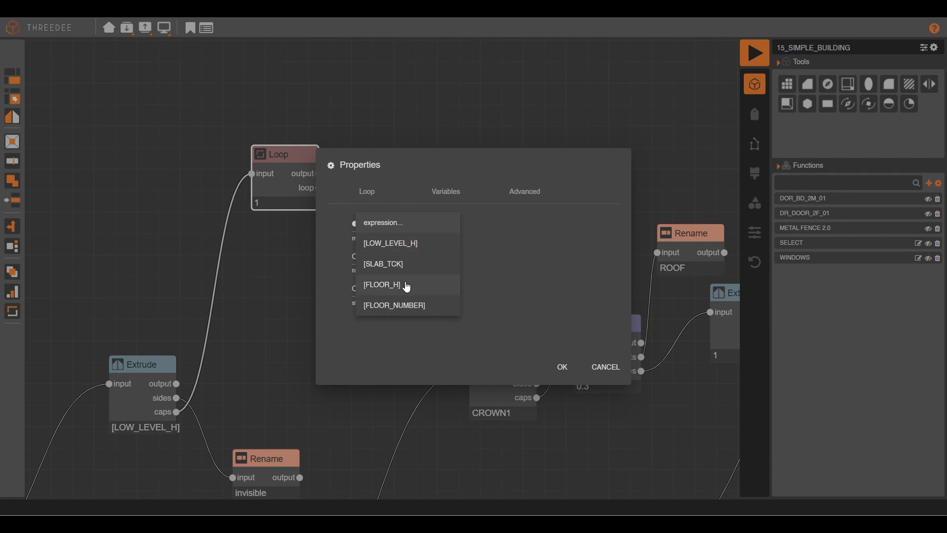
click(410, 303)
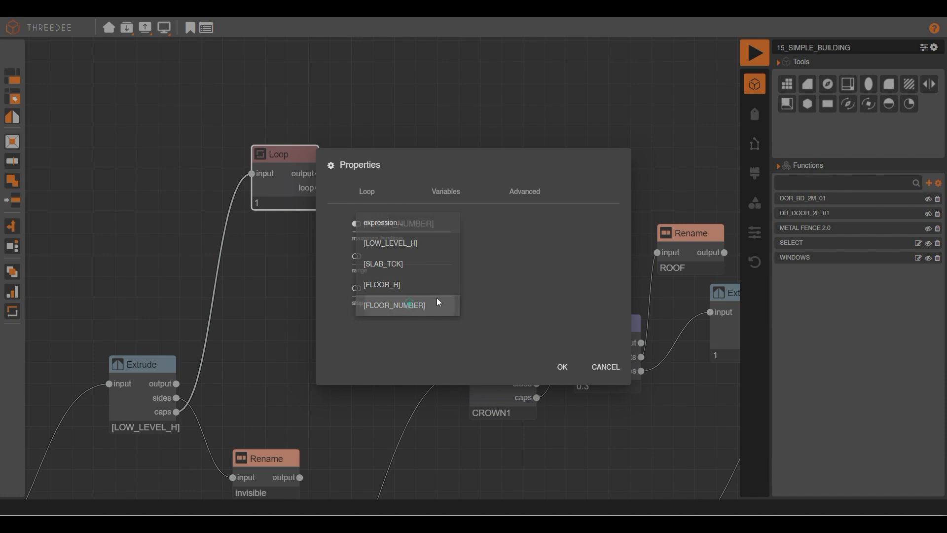
click(562, 368)
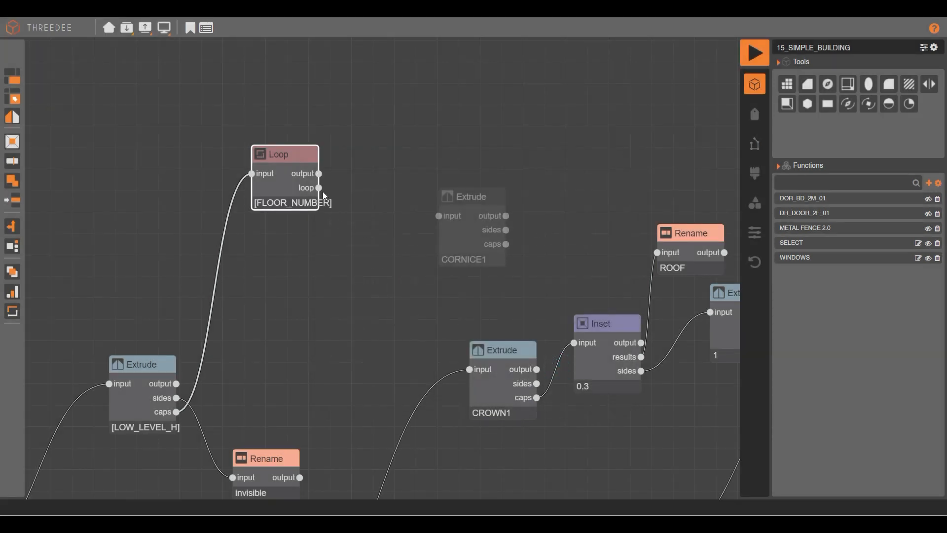
Add an Extrude node on the Loop node's loop output, using the amount method with the expression SLAB_TCK+FLOOR_H
drag(318, 190, 349, 274)
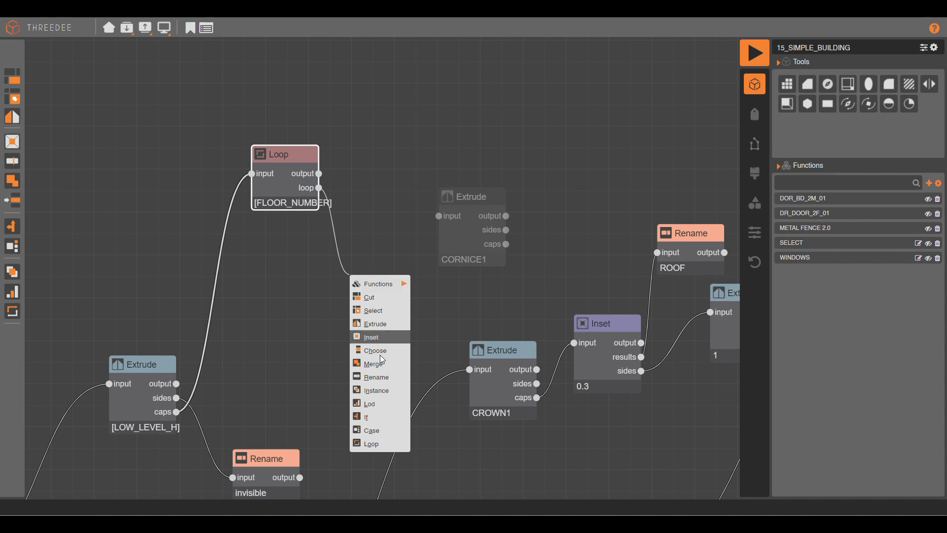
click(372, 324)
click(371, 235)
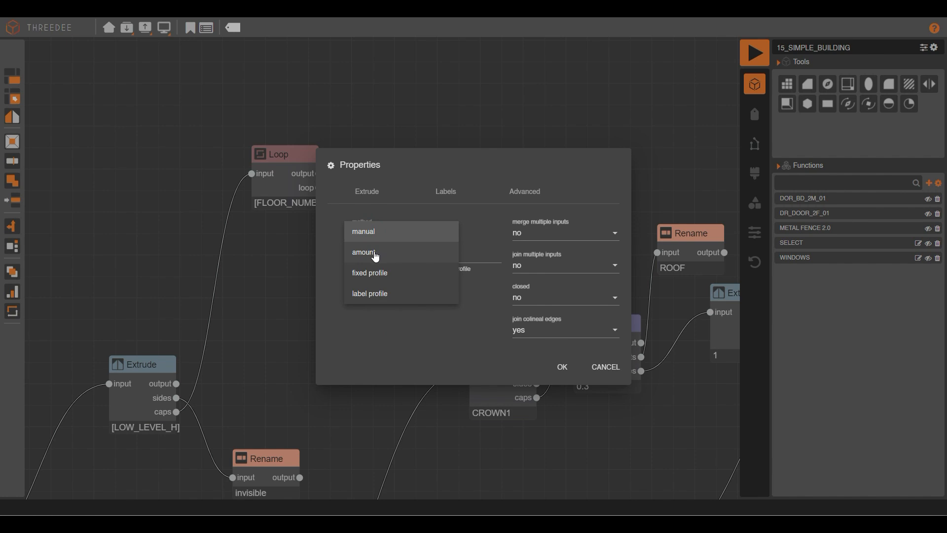
click(375, 256)
click(371, 263)
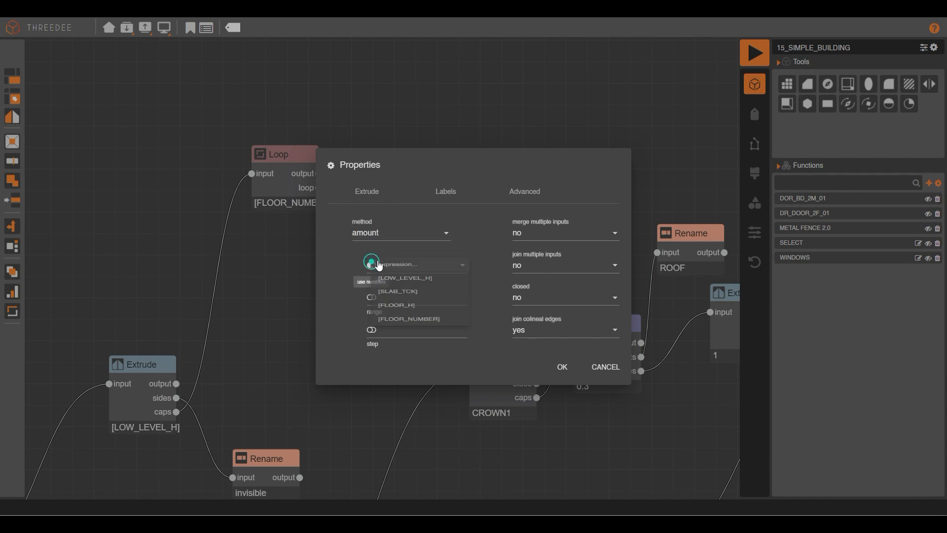
click(418, 271)
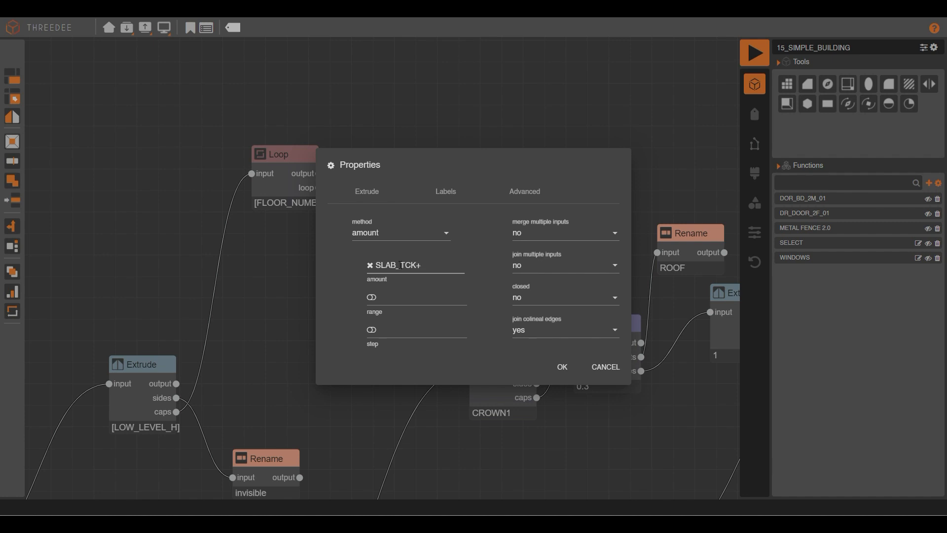
text(_JH)
click(563, 367)
Move the CORNICE1 node farther away and add a Rename node on the SLAB_TCK+FLOOR_H Extrude's sides output, labelling all faces invisible
drag(463, 235, 578, 176)
drag(414, 288, 444, 243)
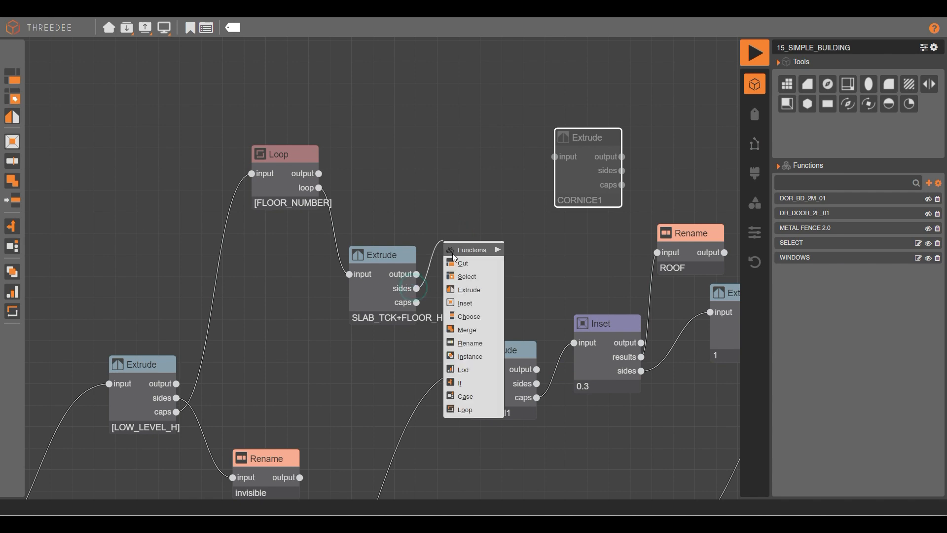
click(477, 342)
click(378, 265)
click(414, 381)
click(562, 367)
Convert the SLAB_TCK+FLOOR_H Extrude and its invisible Rename node into a function named FLOORS
drag(521, 333, 368, 191)
right_click(371, 271)
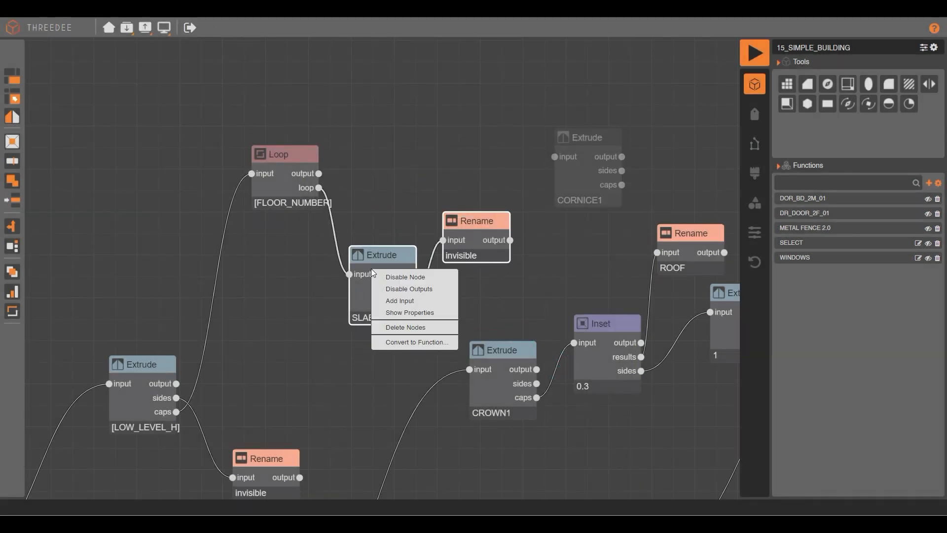
click(414, 342)
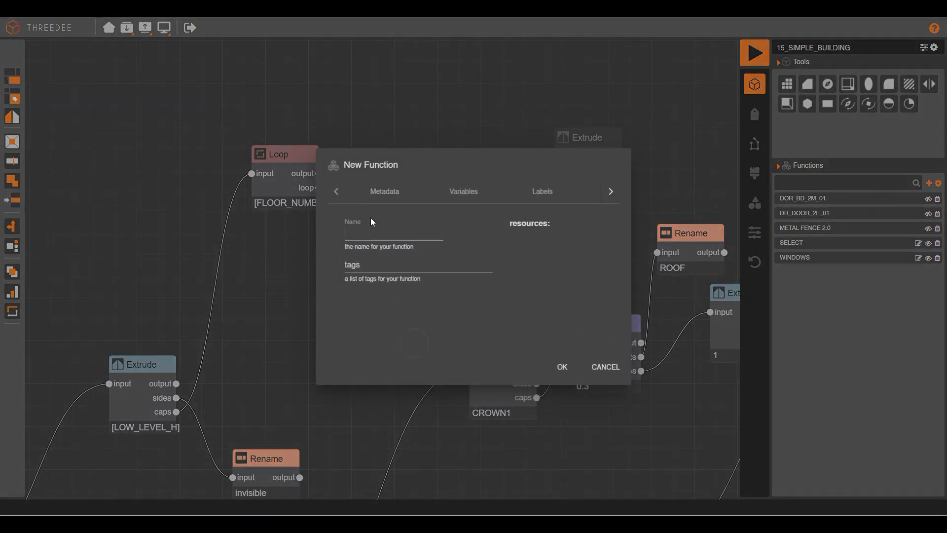
text(FLOORS)
click(577, 360)
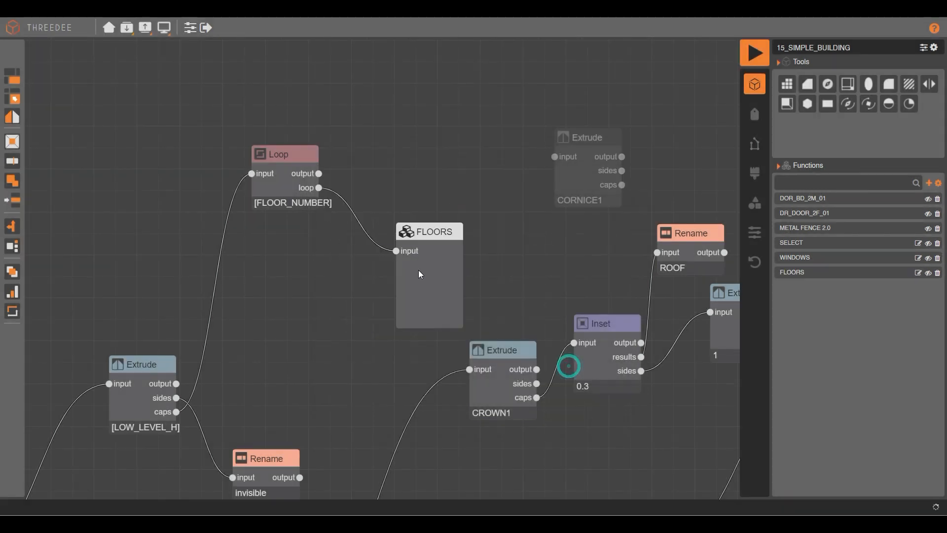
Inside the FLOORS function, add an output named loop and connect the Extrude's caps to it
double_click(407, 250)
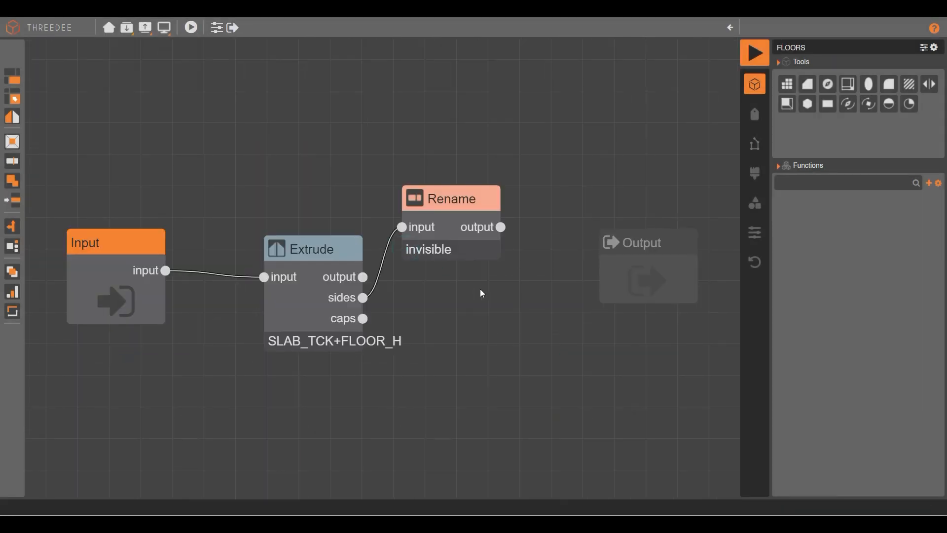
click(654, 271)
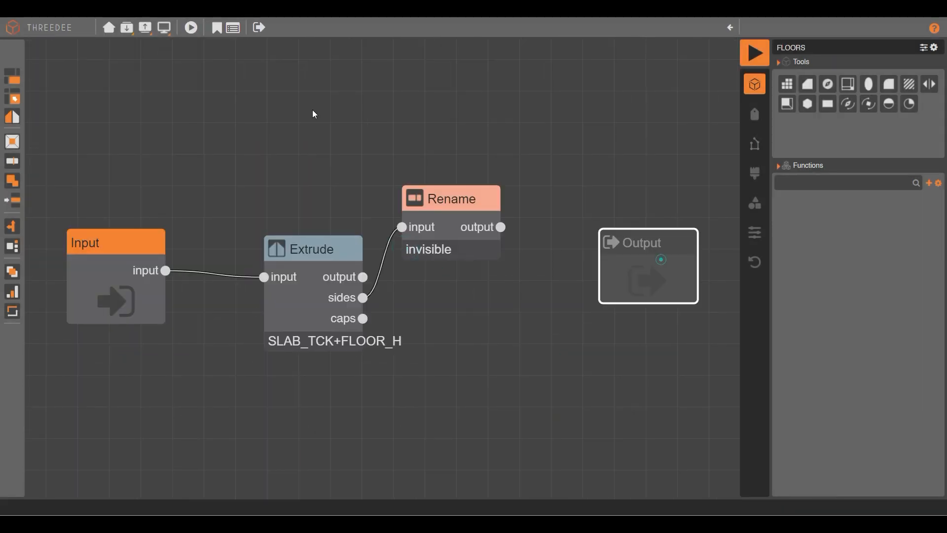
click(258, 28)
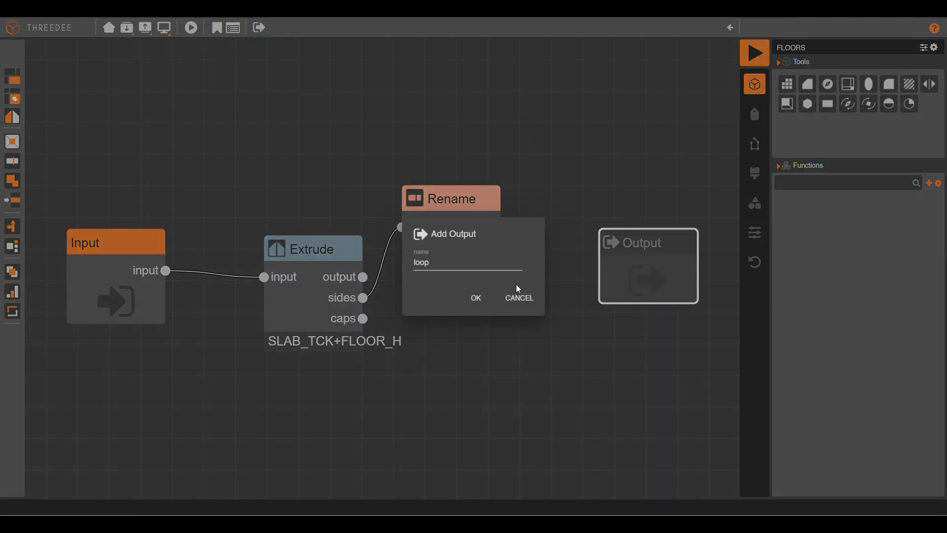
click(476, 297)
drag(364, 319, 599, 270)
Move the invisible Rename node lower and add another Rename node on the Extrude's caps output, labelling all faces north
drag(452, 207, 502, 407)
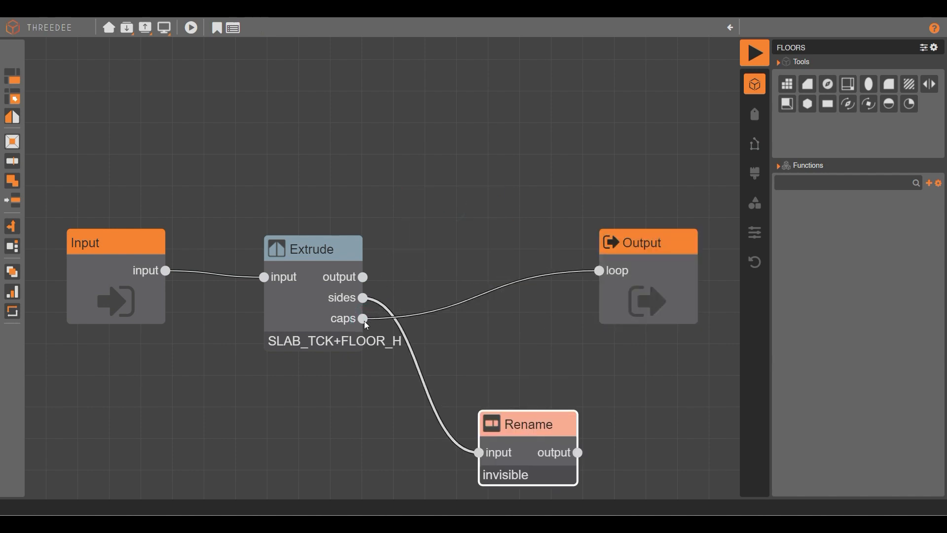
drag(364, 319, 429, 108)
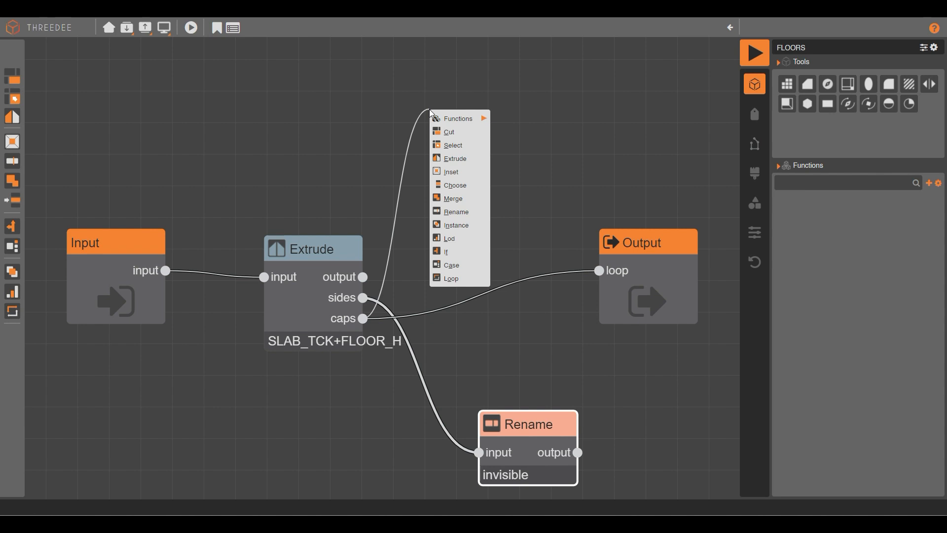
click(459, 212)
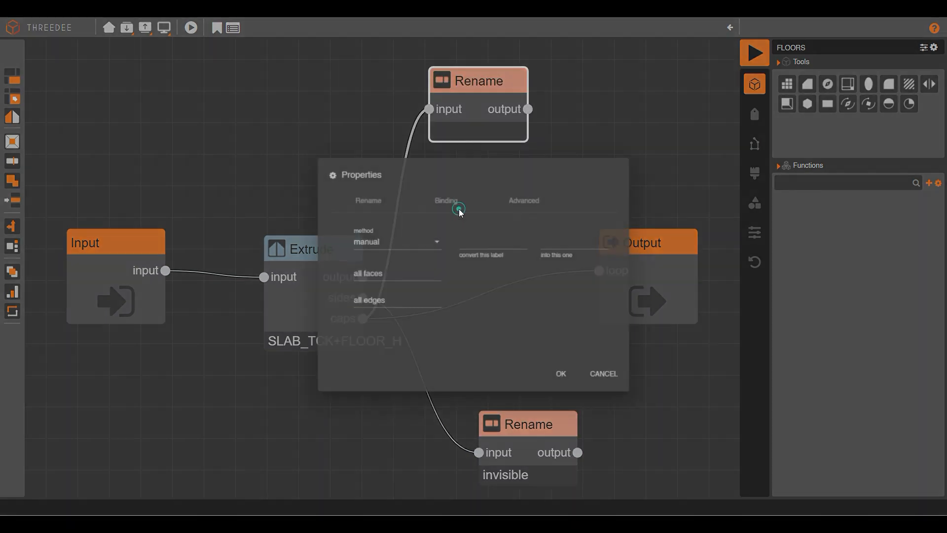
click(383, 266)
click(395, 308)
click(560, 367)
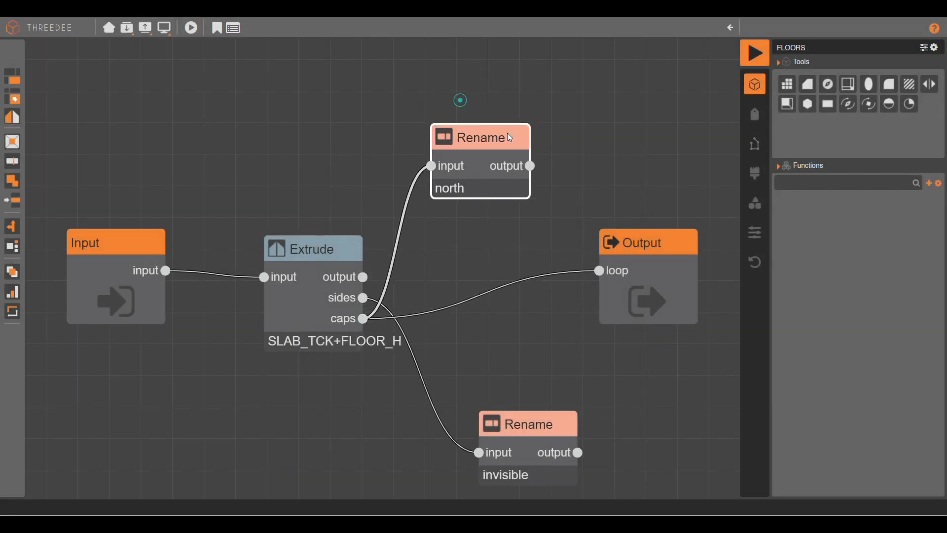
Back in the main graph, expose the FLOORS node's all output and add a Select node by label north on the Loop's output
click(730, 27)
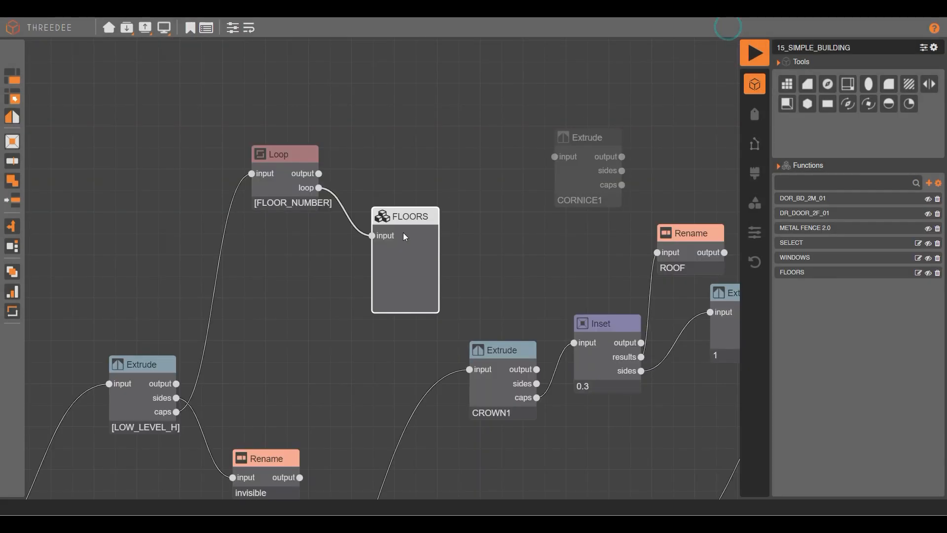
click(245, 28)
drag(317, 174, 391, 115)
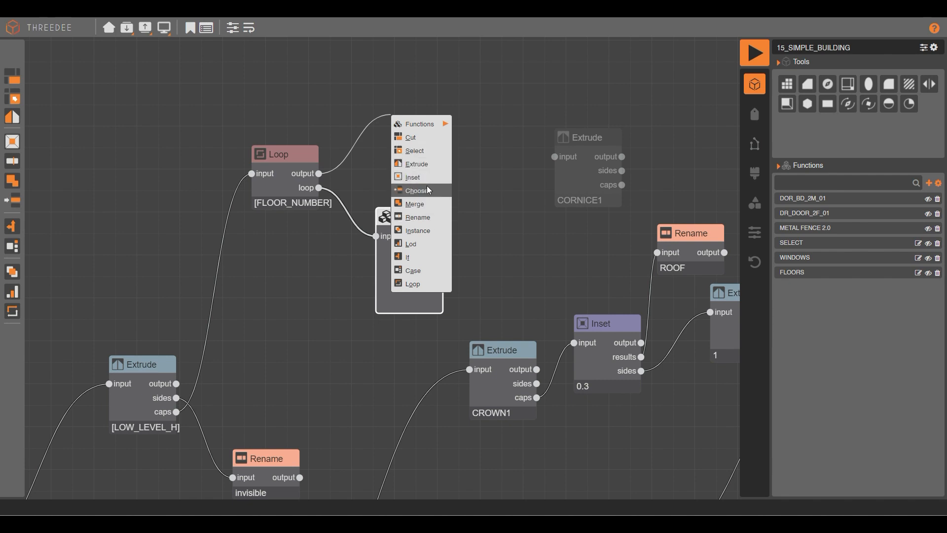
click(422, 150)
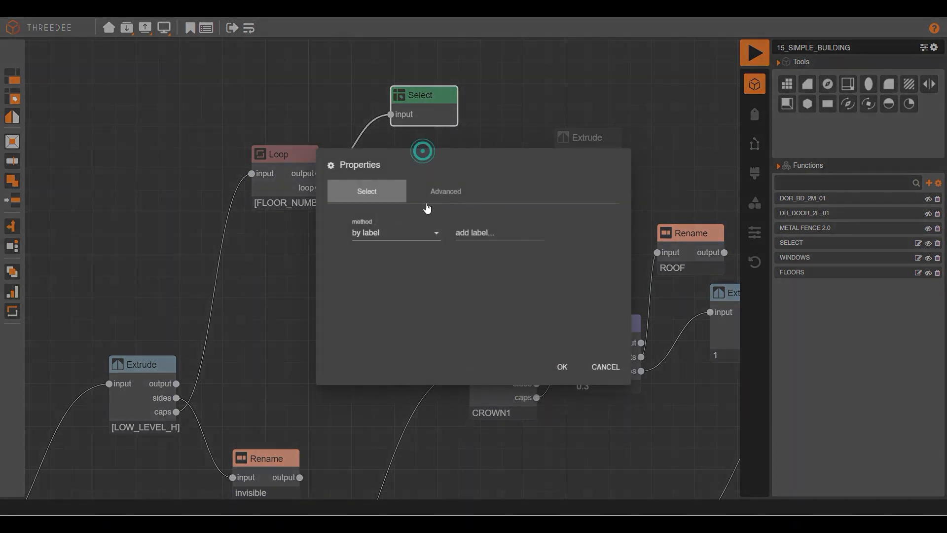
click(474, 229)
click(502, 280)
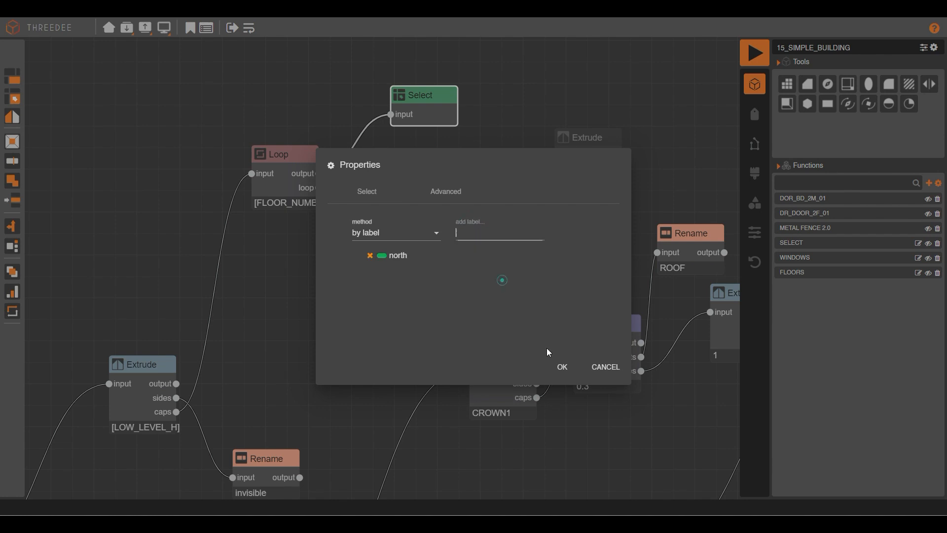
click(562, 367)
Connect the Select's north output and the [LOW_LEVEL_H] Extrude's caps to the CORNICE1 Extrude's input, and render the building
drag(458, 114, 566, 120)
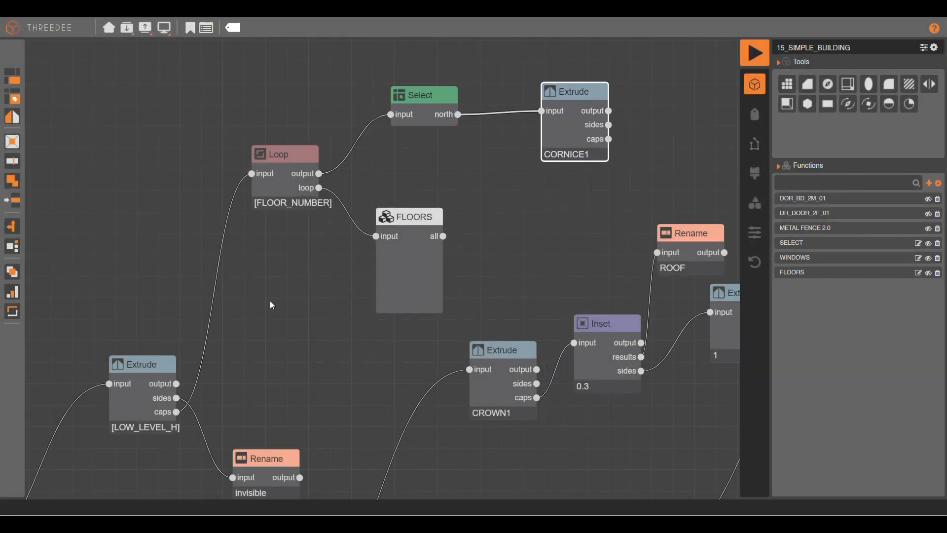
drag(176, 412, 542, 112)
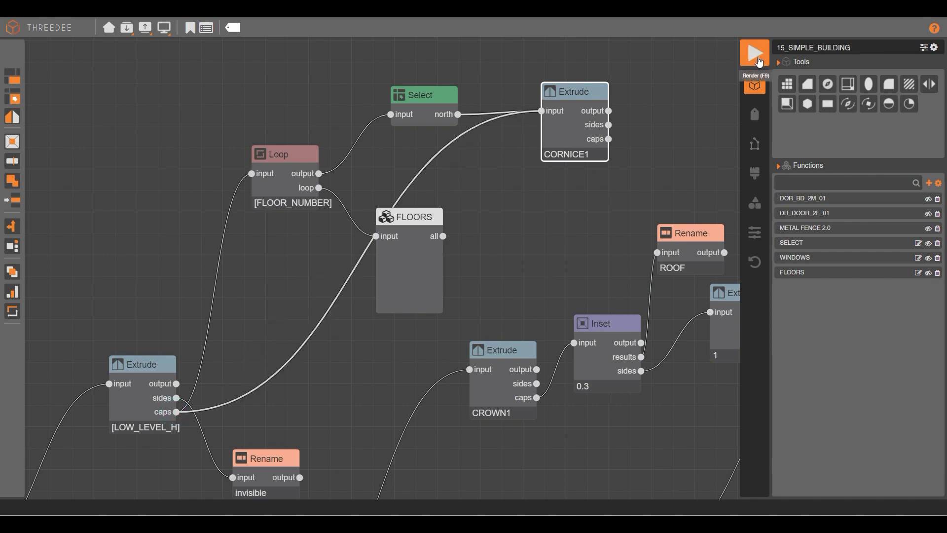
click(759, 62)
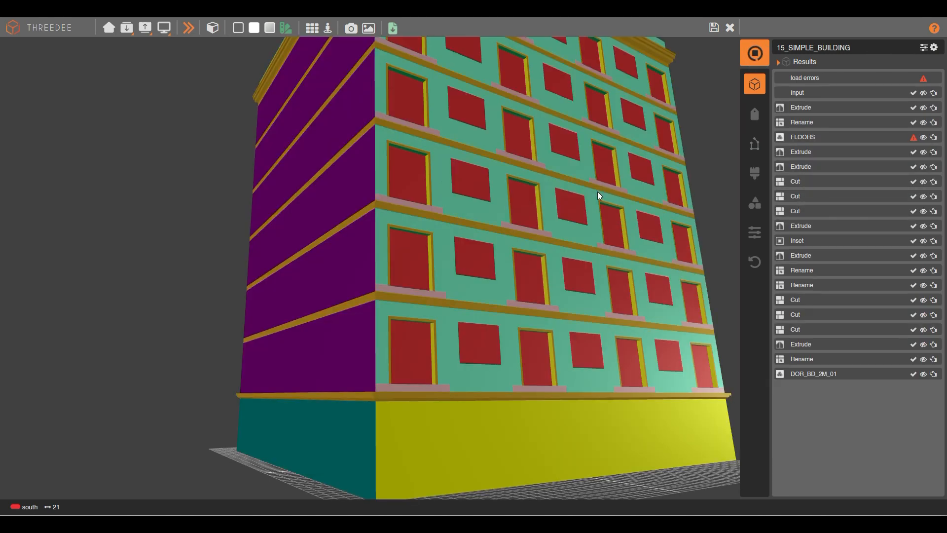
Inspect the rendered building's floors and read the render errors reported for the FLOORS function
drag(461, 238, 389, 283)
scroll(386, 284, up, 4)
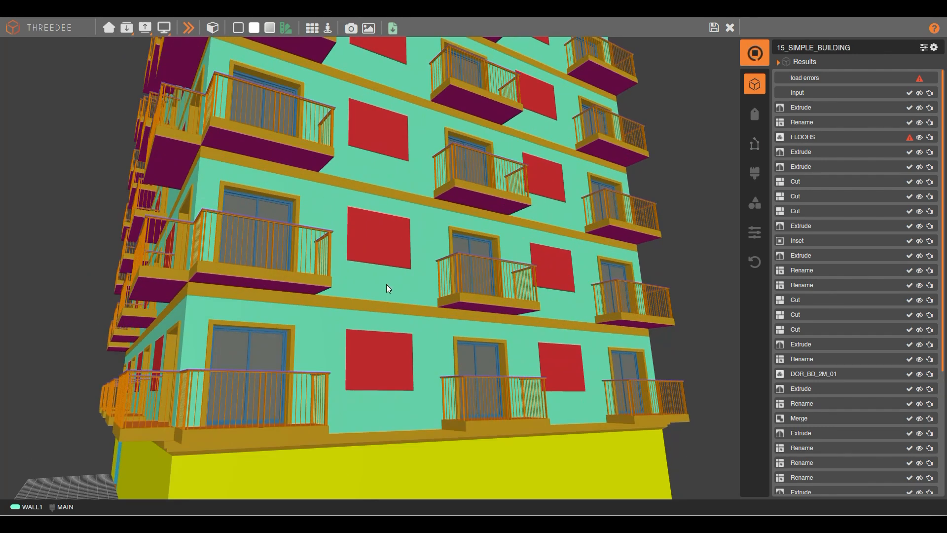
scroll(386, 284, down, 5)
mouse_move(390, 189)
mouse_down()
mouse_move(381, 192)
mouse_move(397, 182)
mouse_up()
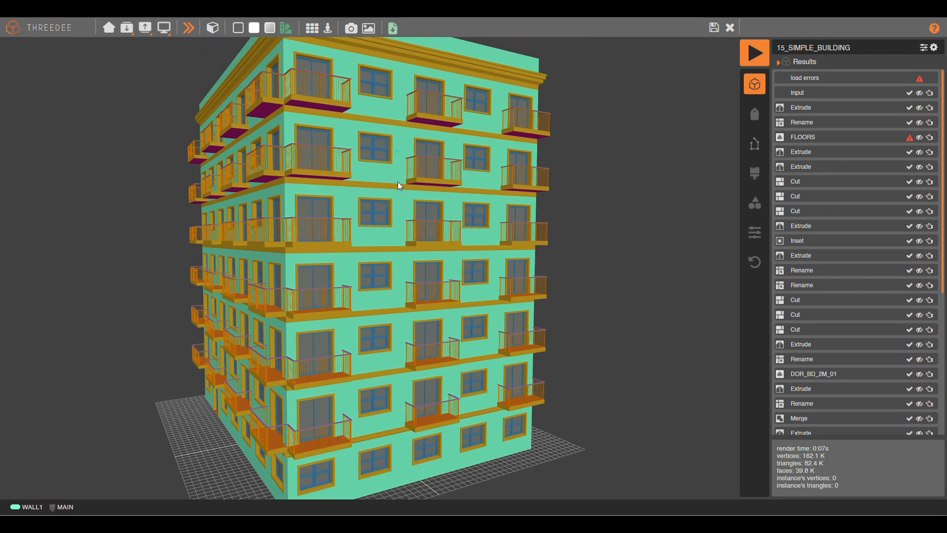
click(909, 138)
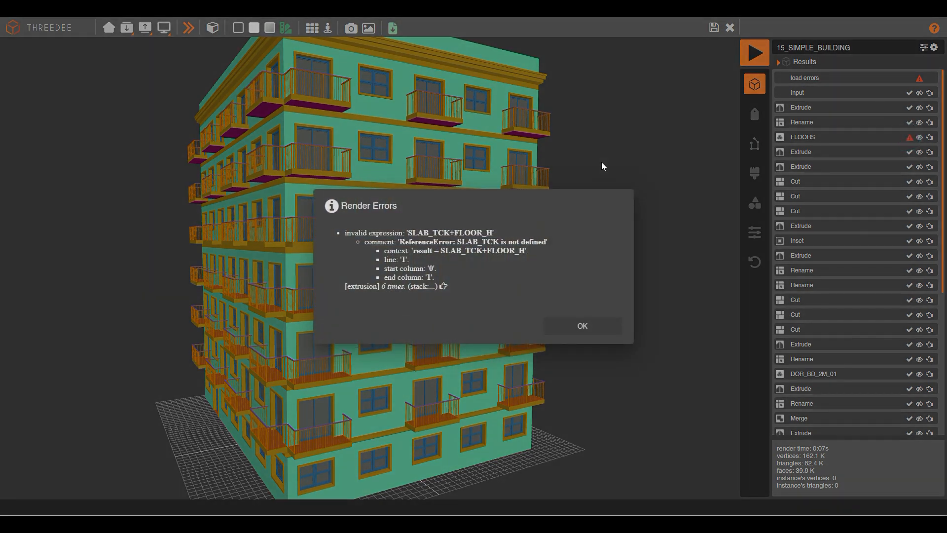
click(622, 146)
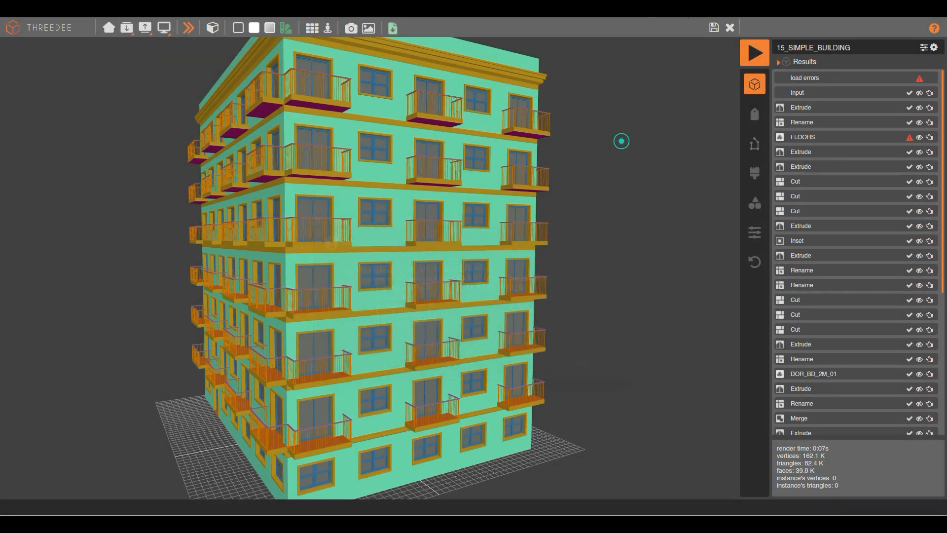
Define the variables SLAB_TCK and FLOOR_H inside the FLOORS function
click(730, 27)
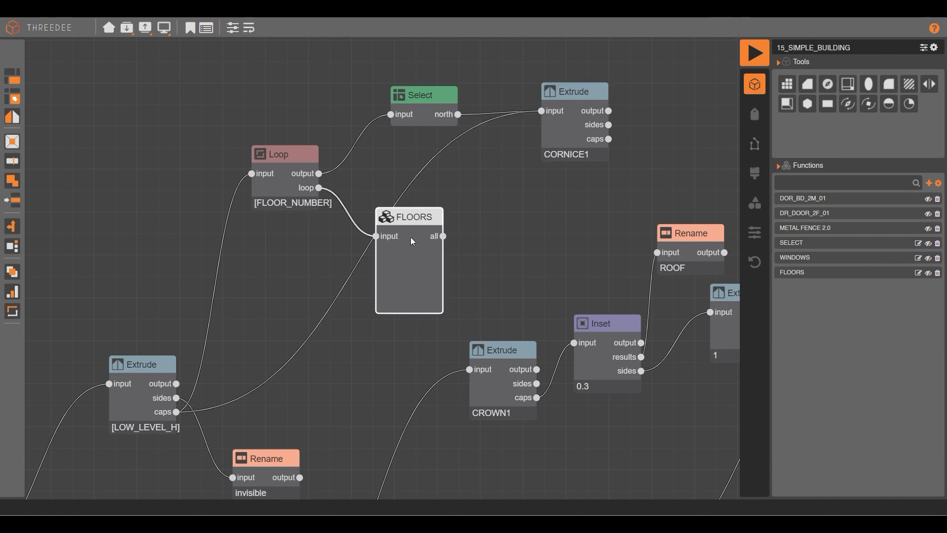
double_click(411, 236)
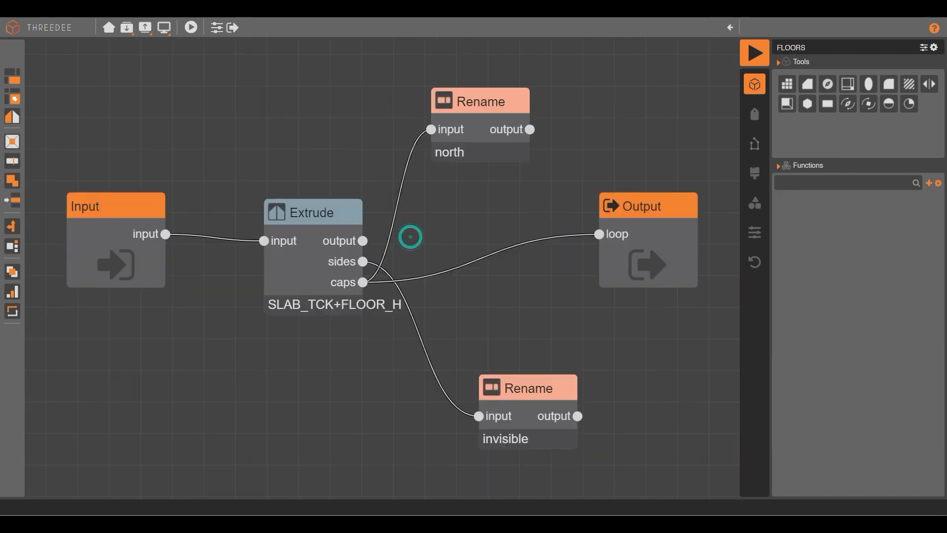
click(217, 28)
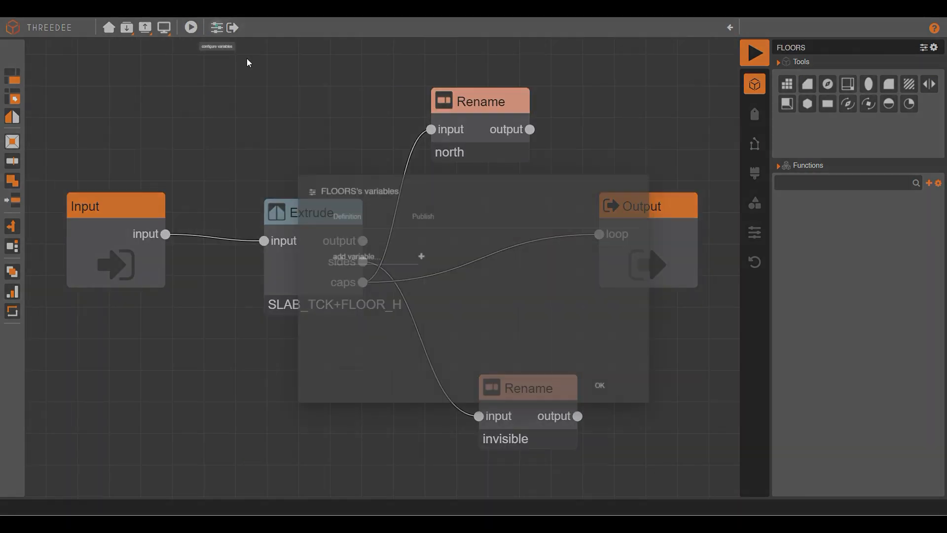
click(371, 230)
text(sla)
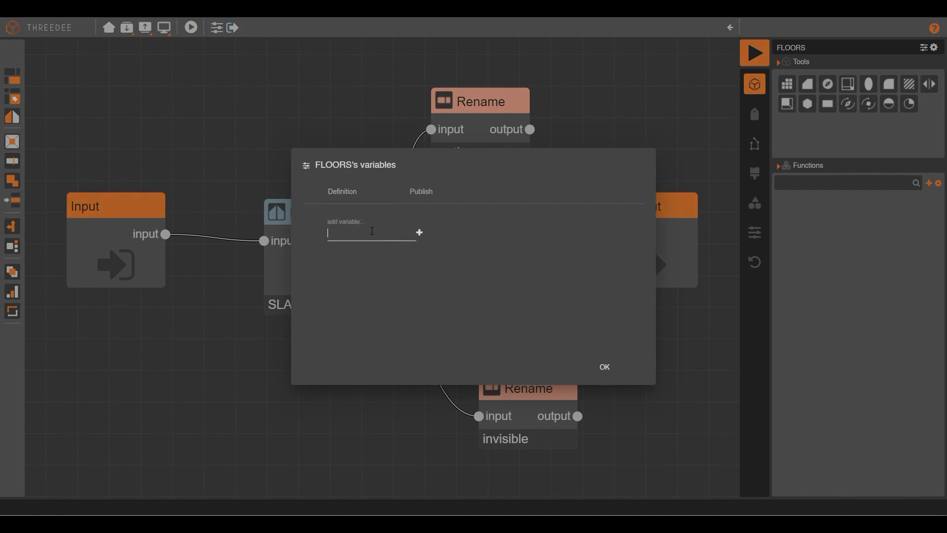
text(SLAB_TH)
click(419, 232)
click(373, 235)
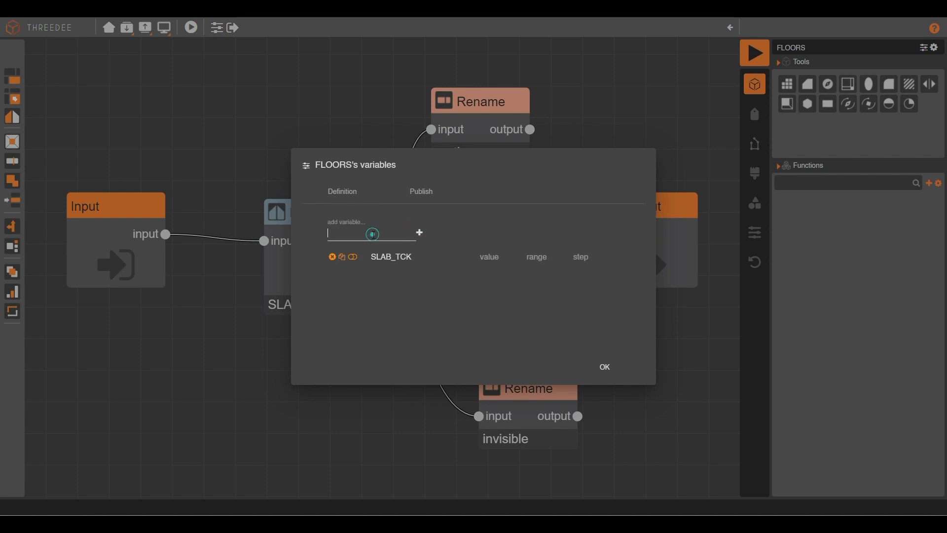
text(FLOOR_H)
click(419, 232)
click(624, 375)
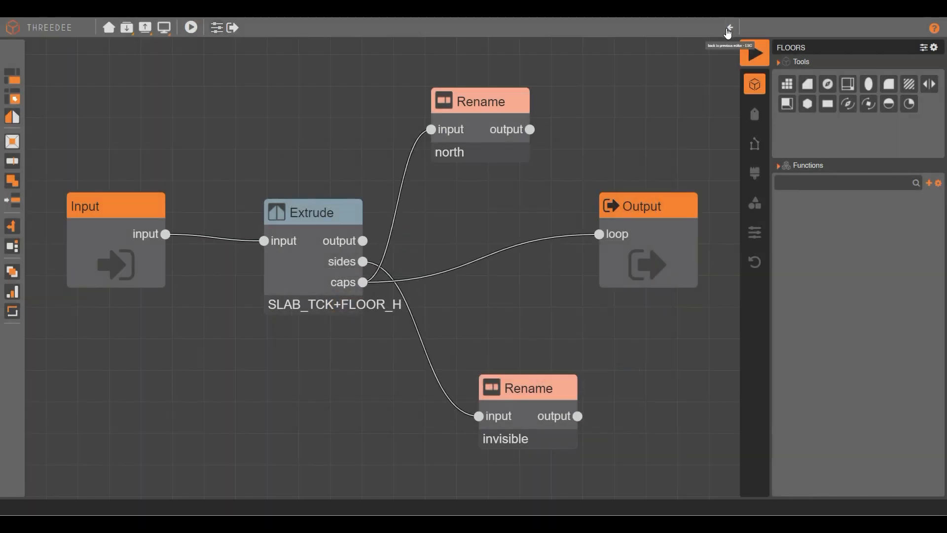
Return to the main graph, move the FLOORS node farther from the Loop, and add SLAB_TCK and FLOOR_H to its variables
click(728, 29)
drag(405, 253, 483, 243)
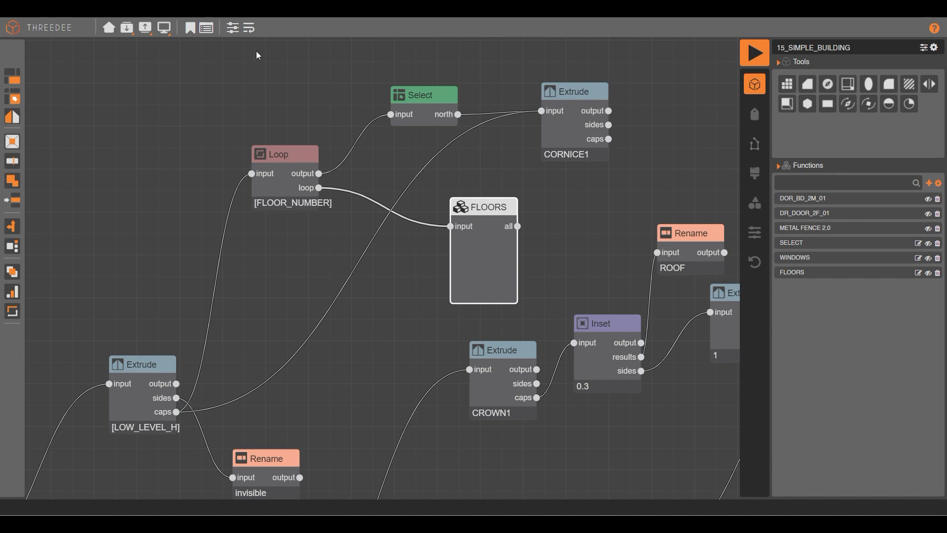
click(234, 29)
click(300, 84)
click(476, 227)
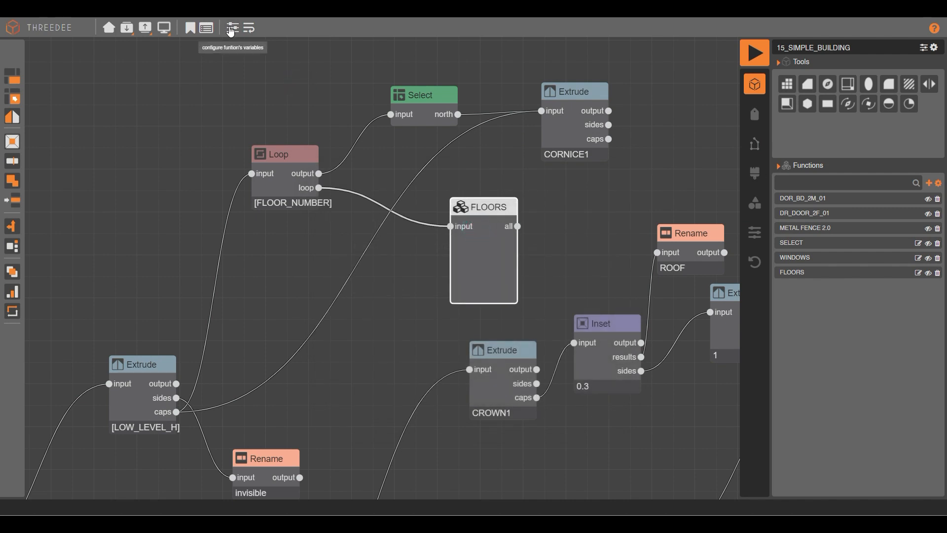
click(231, 30)
click(390, 252)
click(395, 234)
click(398, 249)
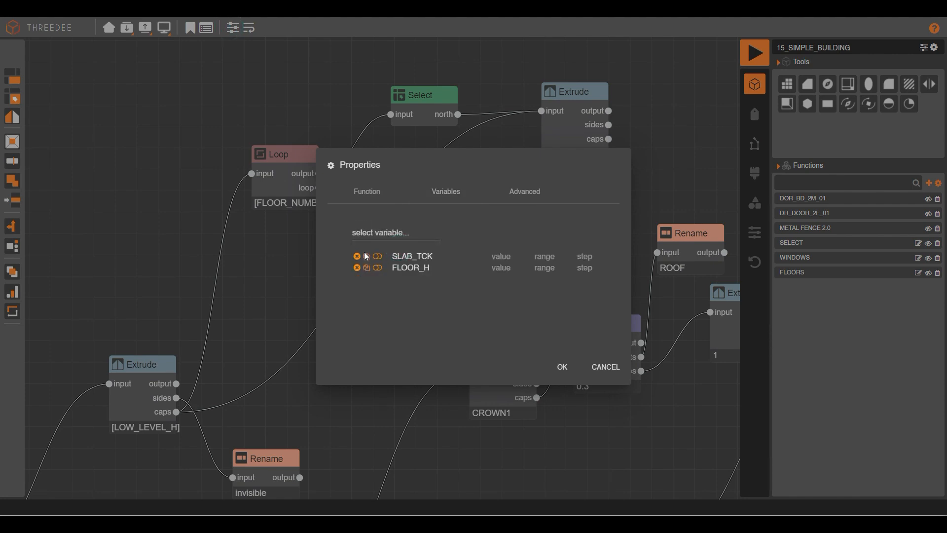
Switch both FLOORS node variables to expressions and set them to SLAB_TCK and FLOOR_H respectively
click(377, 257)
click(379, 269)
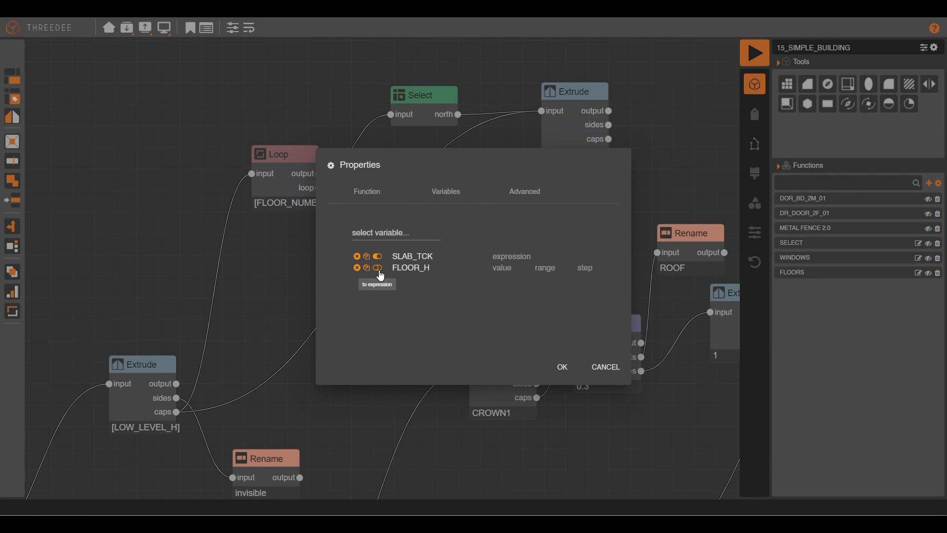
click(366, 256)
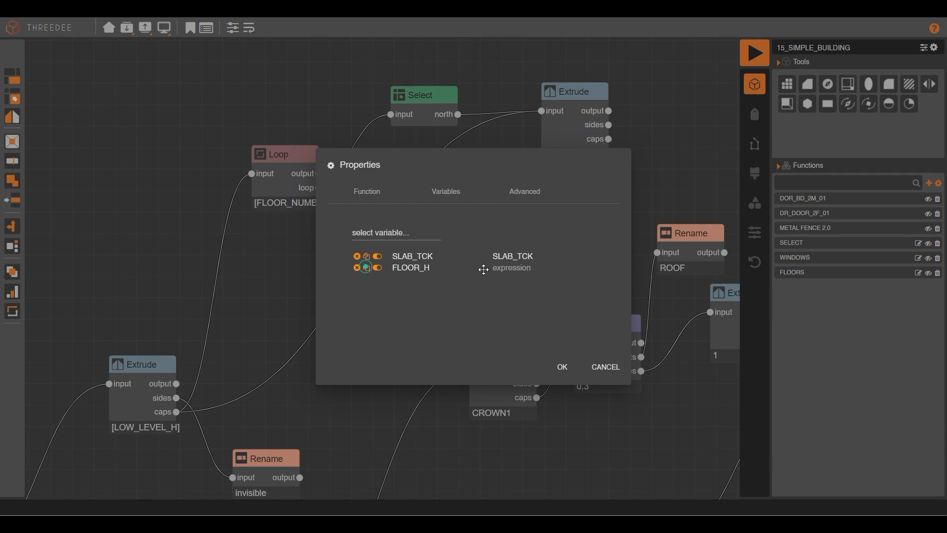
click(501, 267)
key(ctrl+v)
click(562, 369)
Compare the building's variable definitions with the variable expressions on the FLOORS node
click(239, 80)
click(190, 27)
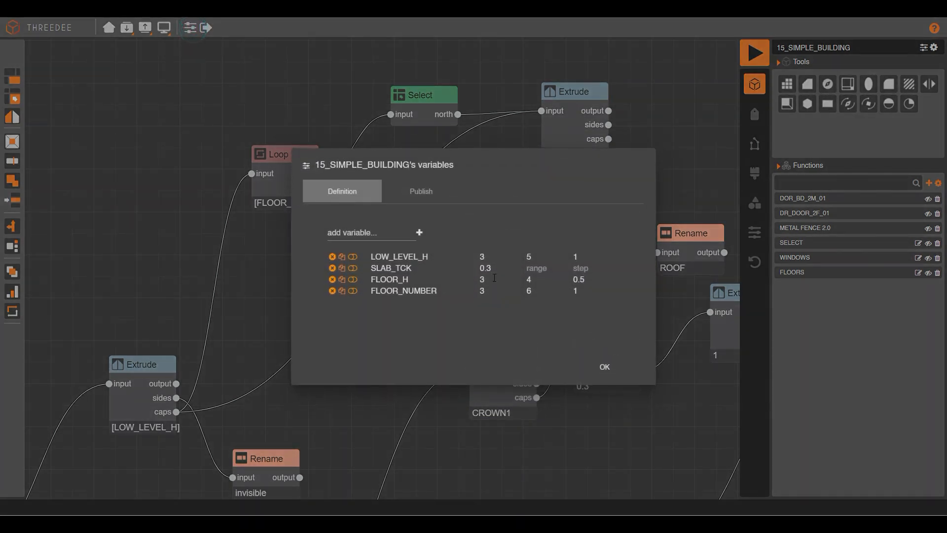
click(318, 93)
click(493, 234)
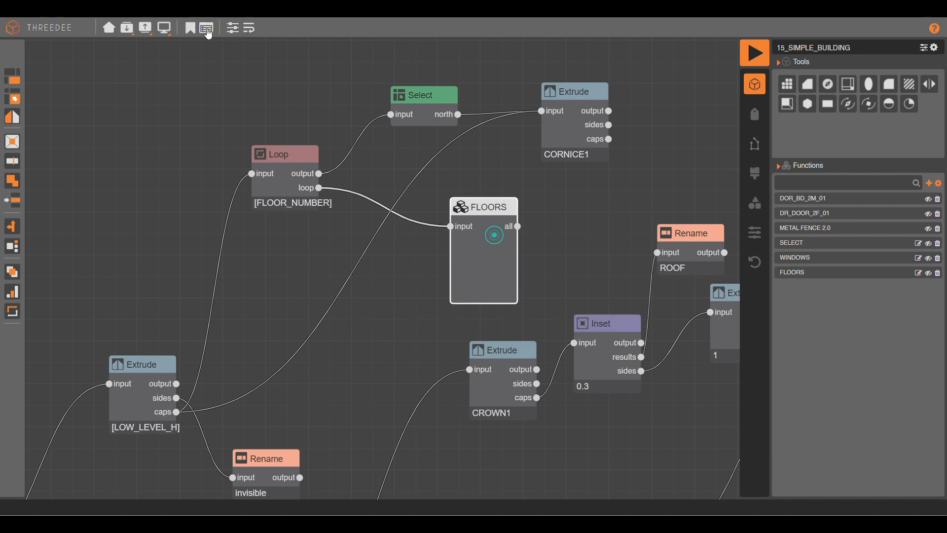
click(234, 28)
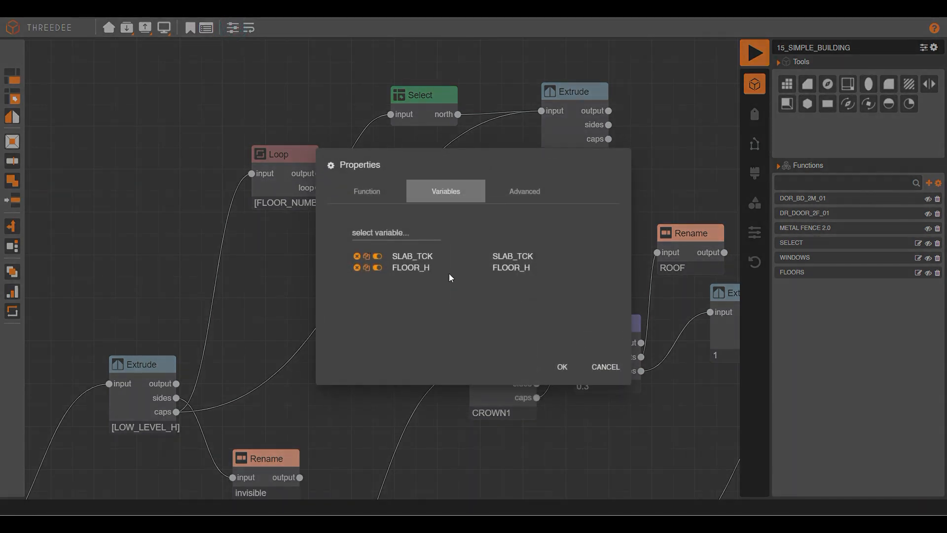
click(685, 111)
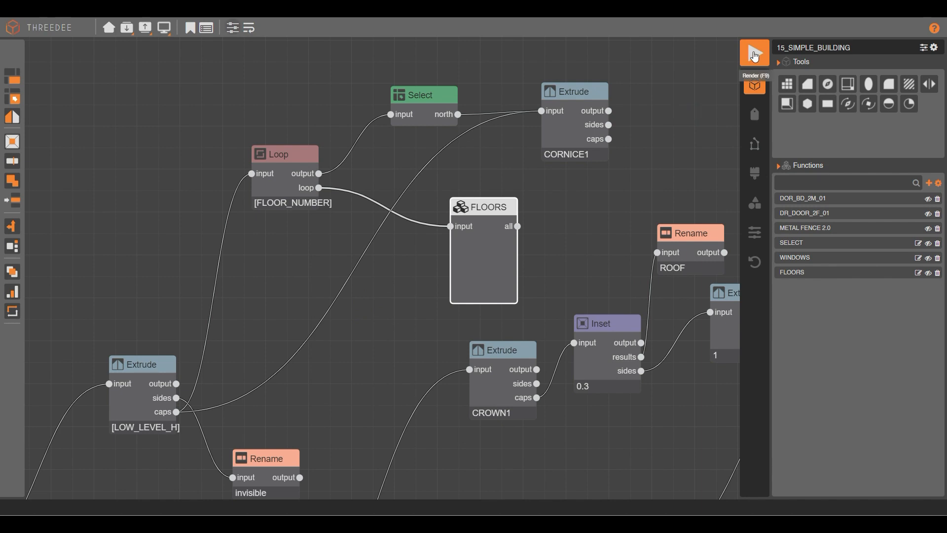
Render the building, inspect the cornices from several sides and the interior of a floor, and return to the node graph
click(755, 54)
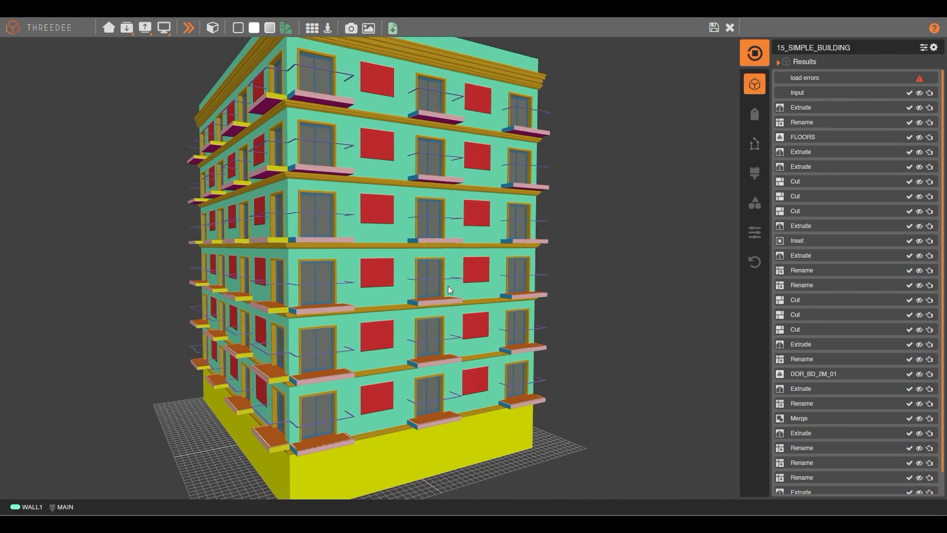
drag(447, 287, 394, 300)
scroll(394, 297, up, 4)
drag(620, 293, 281, 285)
scroll(281, 285, up, 4)
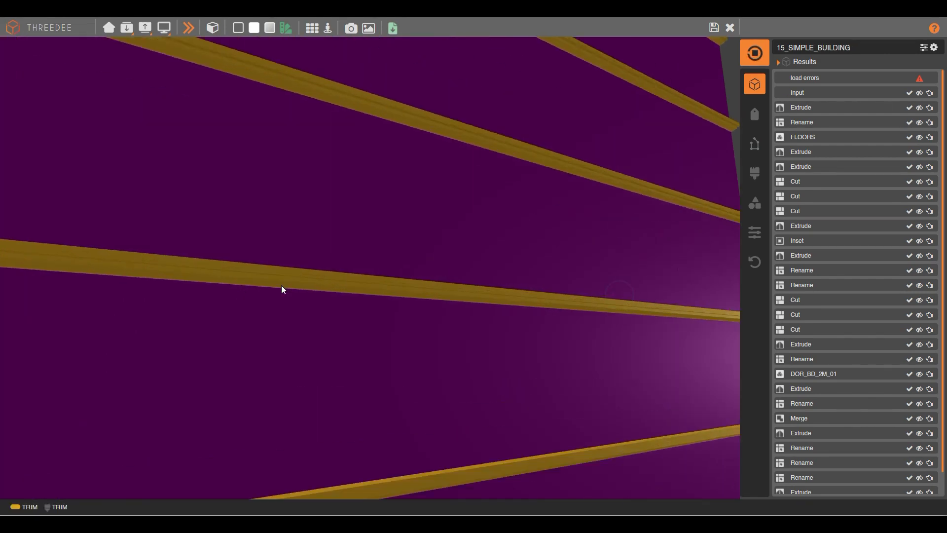
right_drag(281, 285, 422, 288)
scroll(422, 288, down, 5)
drag(361, 209, 506, 210)
scroll(416, 237, down, 4)
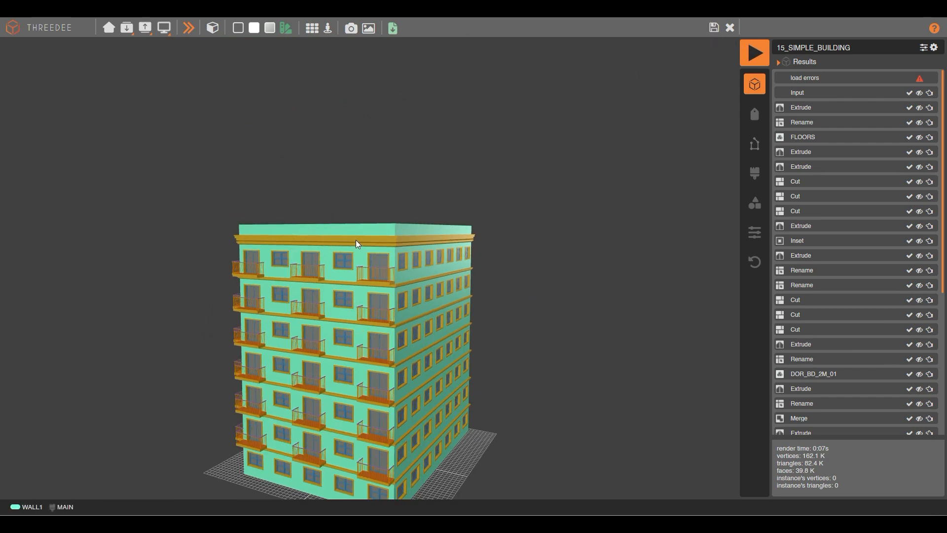
drag(356, 240, 421, 288)
scroll(422, 284, up, 8)
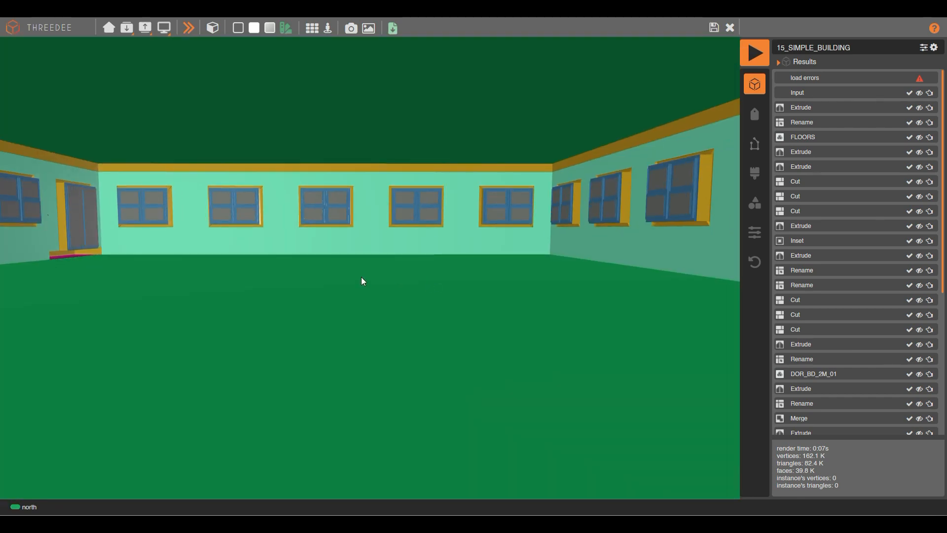
click(714, 28)
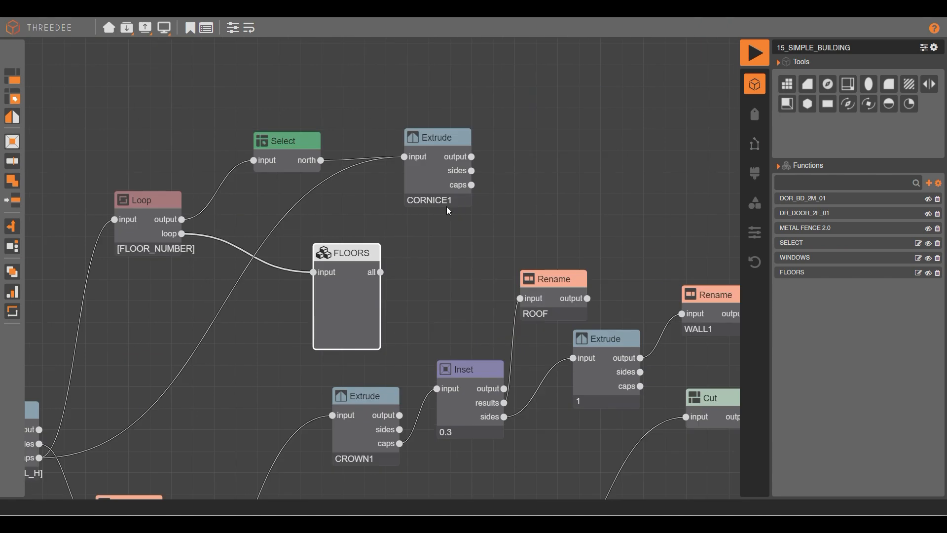
Add a Rename node to the caps output of the CORNICE1 Extrude and set all faces to invisible
drag(407, 219, 474, 143)
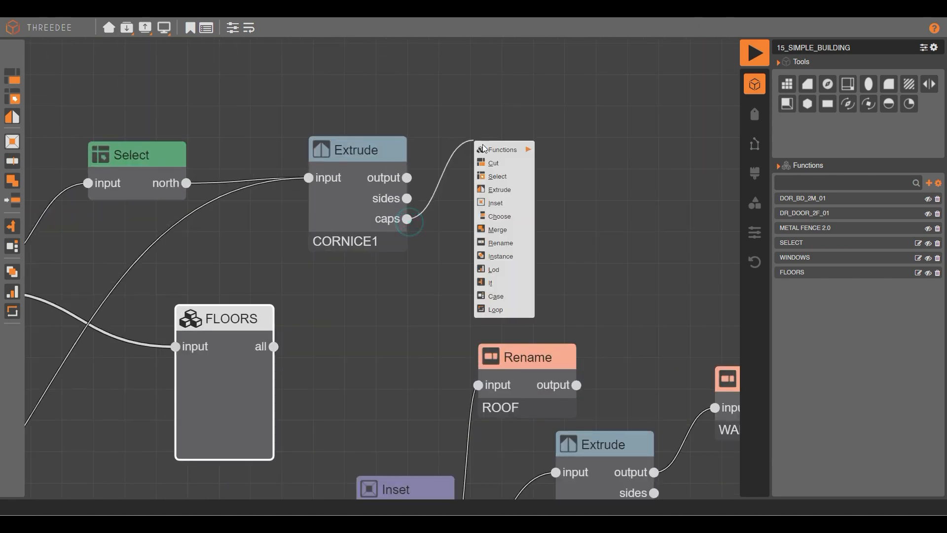
click(507, 243)
click(390, 265)
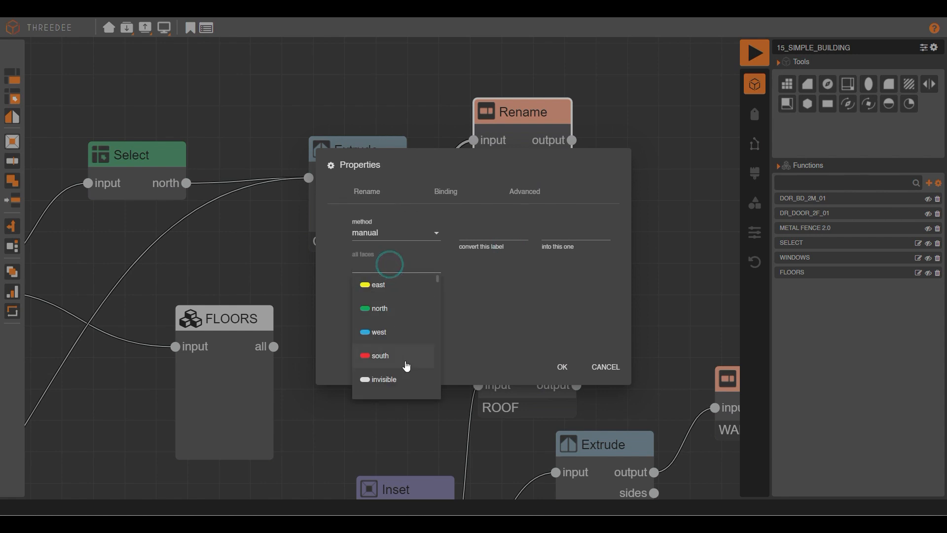
click(399, 379)
click(563, 366)
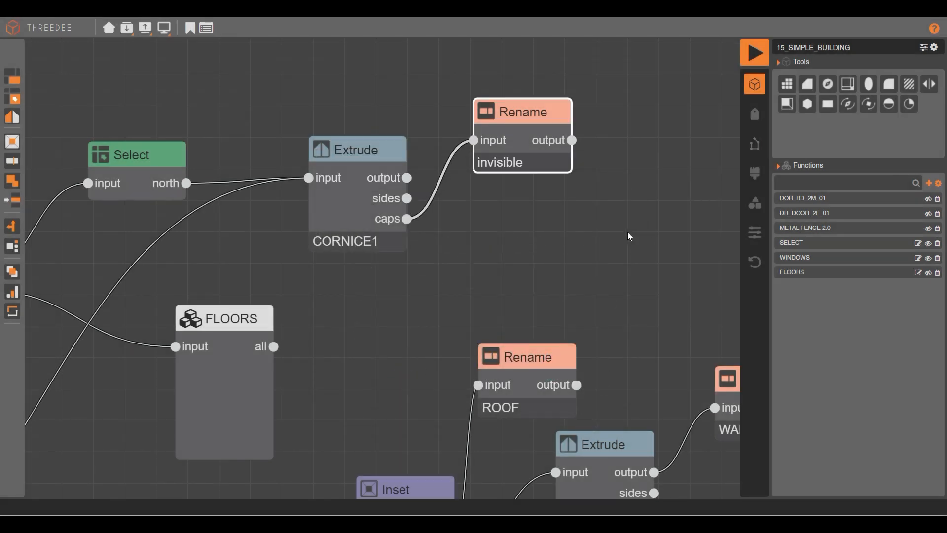
Move the CORNICE1 Extrude and its invisible Rename node together, farther from the Select node
drag(536, 249, 376, 118)
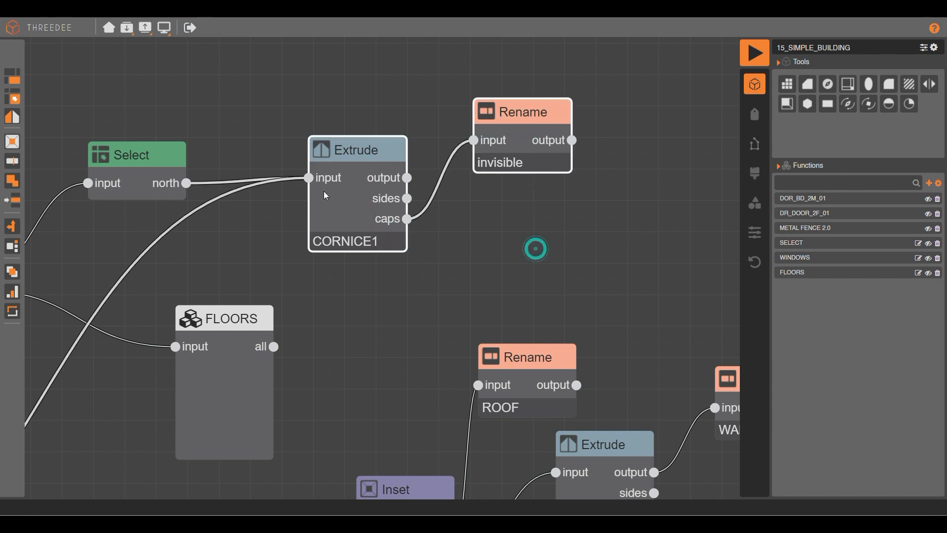
drag(335, 194, 409, 156)
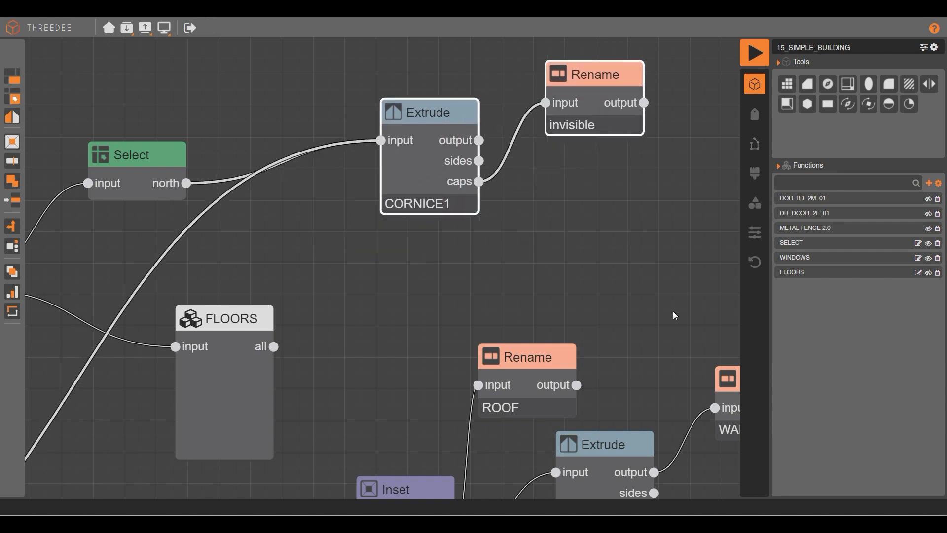
click(633, 210)
Create a new profile named CORNICE
click(755, 144)
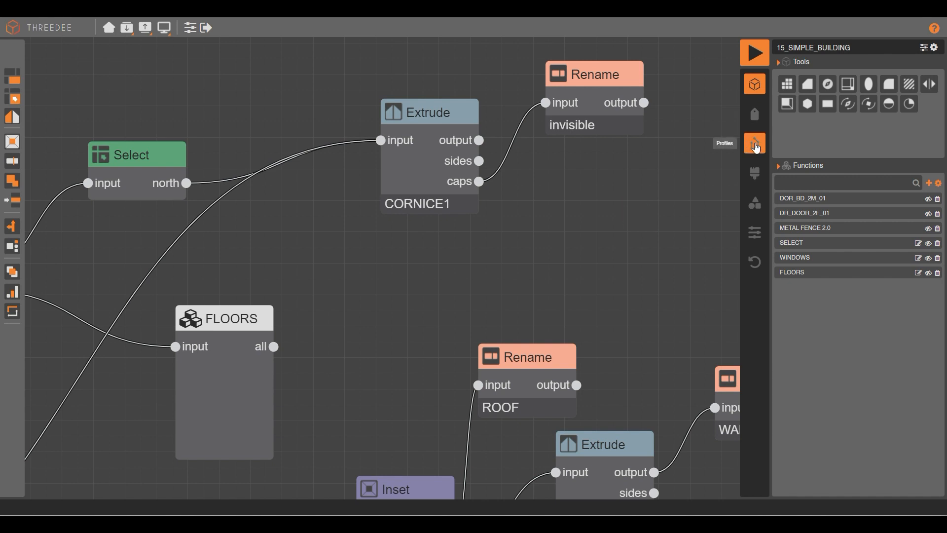
click(756, 144)
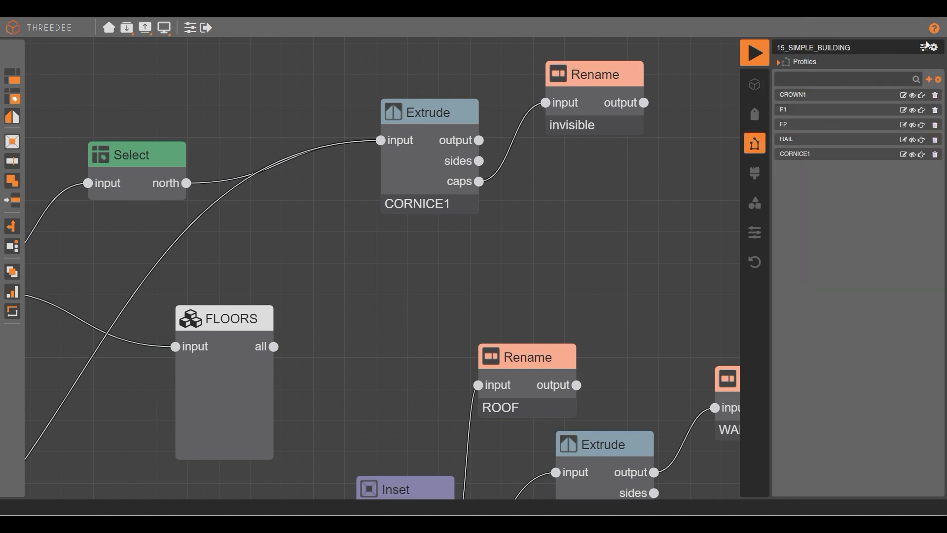
click(929, 81)
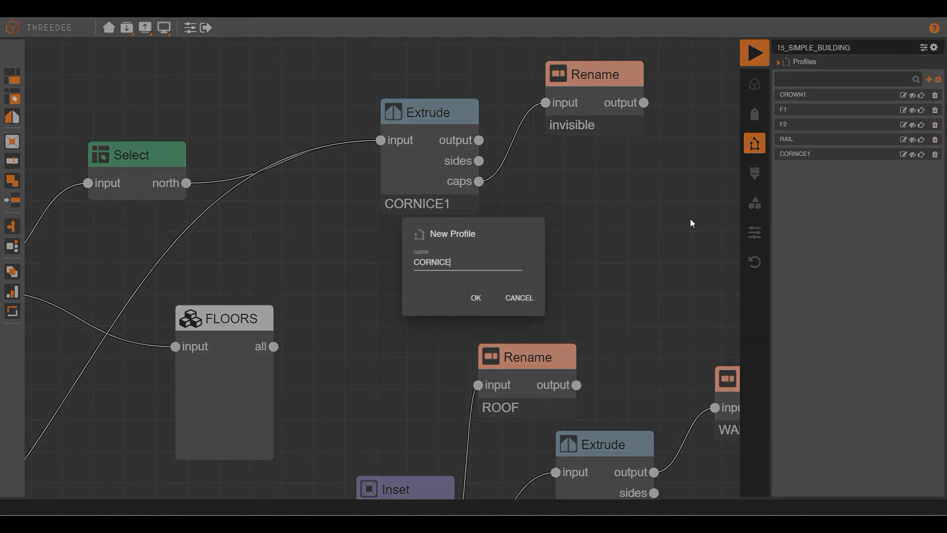
click(476, 298)
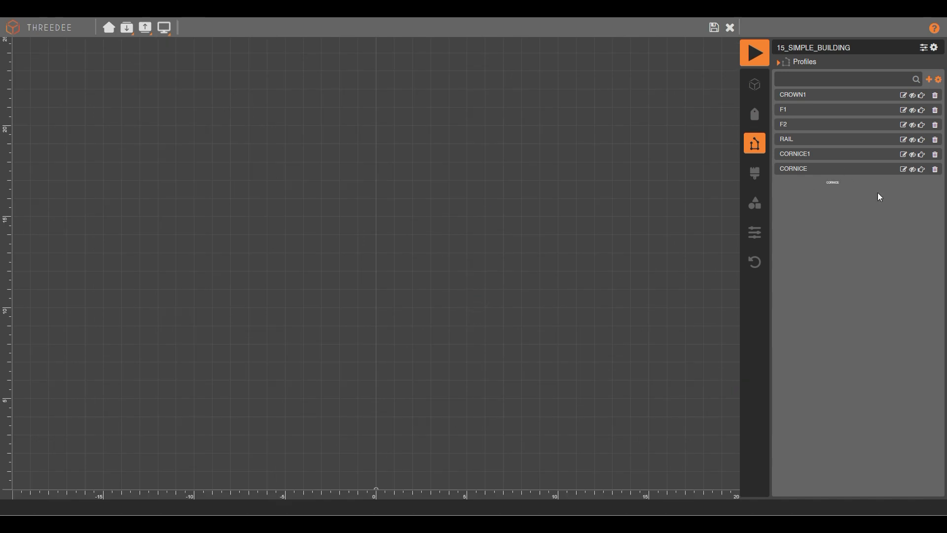
Sketch an open stepped cornice outline from the origin, about 0.3 high and projecting about 0.19, ending about 0.09 behind the vertical axis
scroll(378, 299, down, 4)
scroll(353, 419, up, 11)
scroll(373, 419, up, 1)
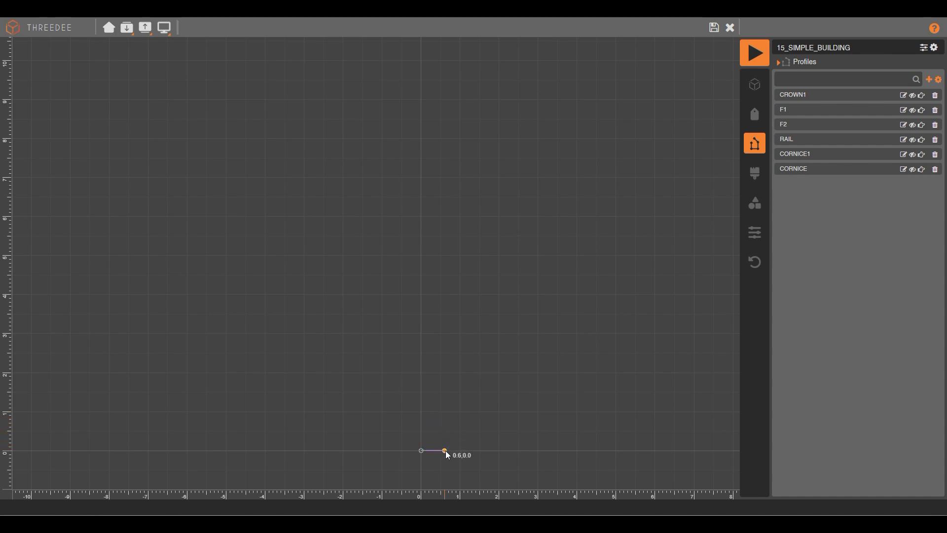
scroll(425, 455, up, 10)
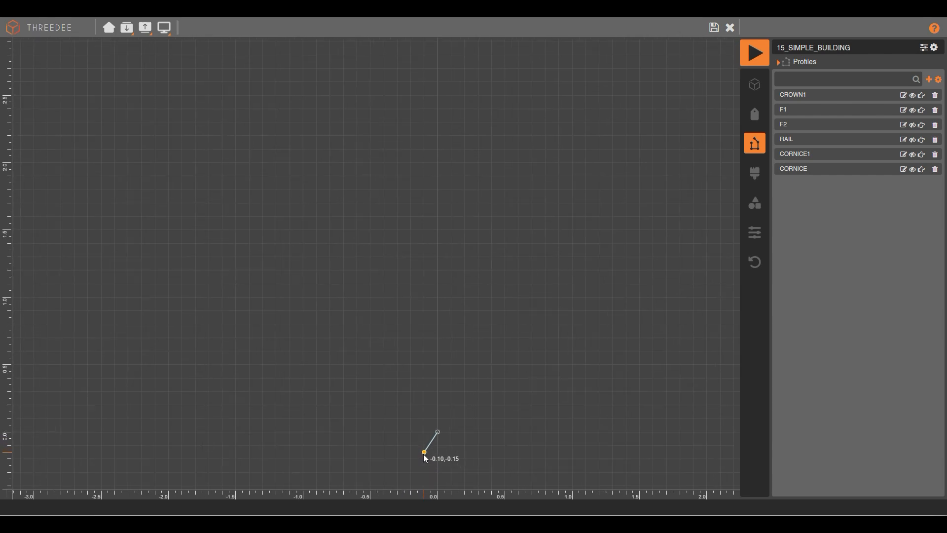
scroll(439, 452, up, 7)
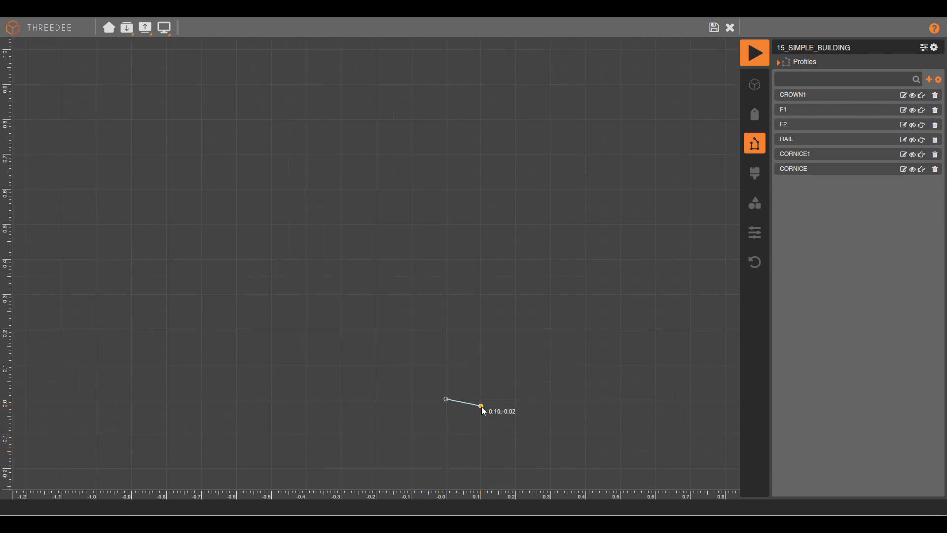
click(474, 398)
click(474, 375)
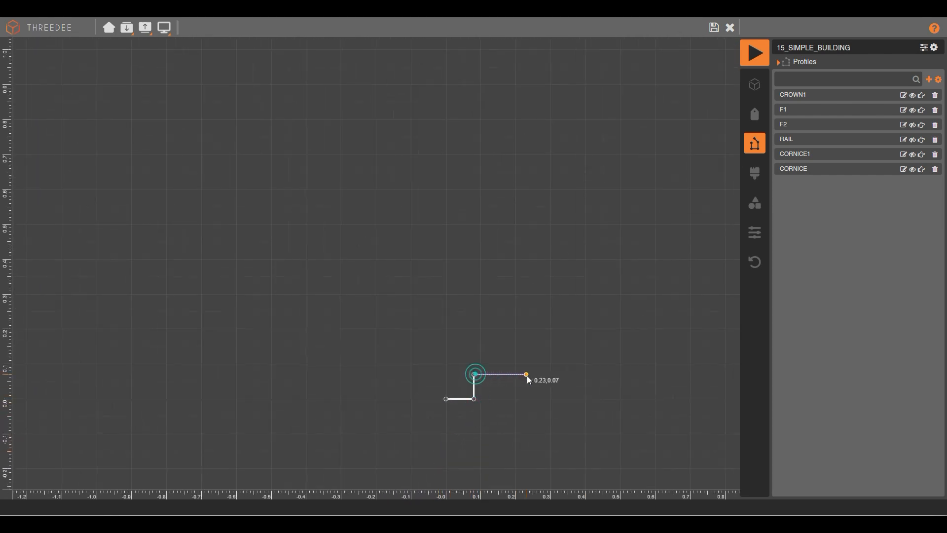
click(513, 374)
click(516, 322)
click(472, 316)
click(474, 294)
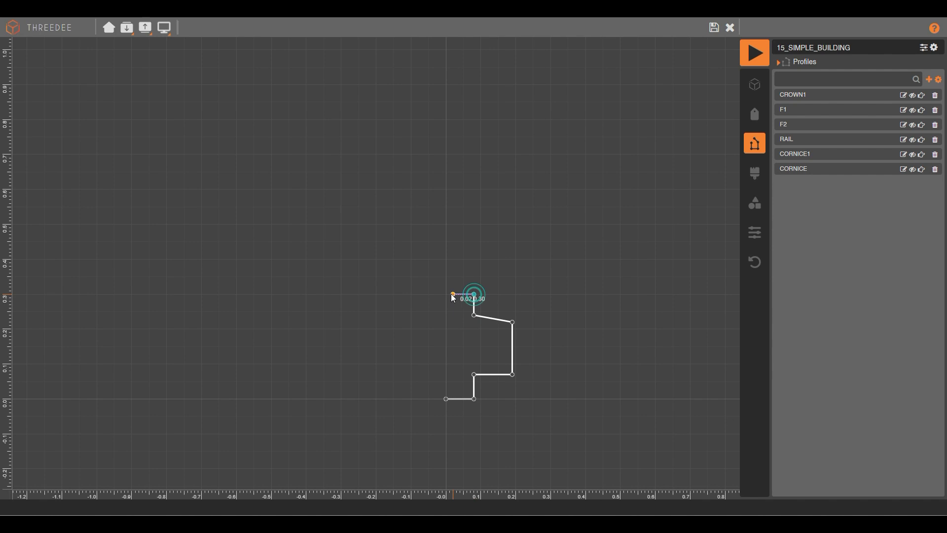
click(446, 294)
click(414, 294)
right_click(439, 256)
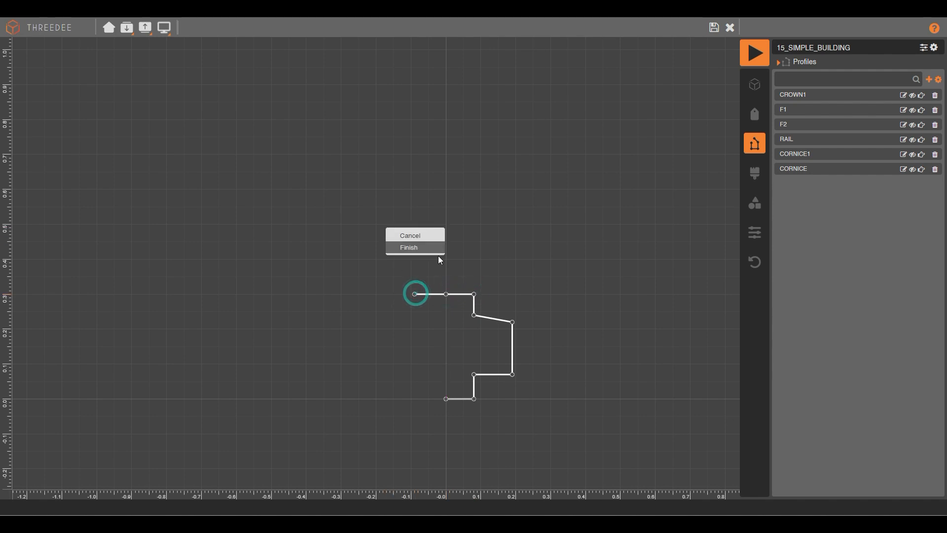
click(413, 248)
Label the upper horizontal segment in front of the axis, the short vertical below it and the sloped segment as TRIM
click(461, 294)
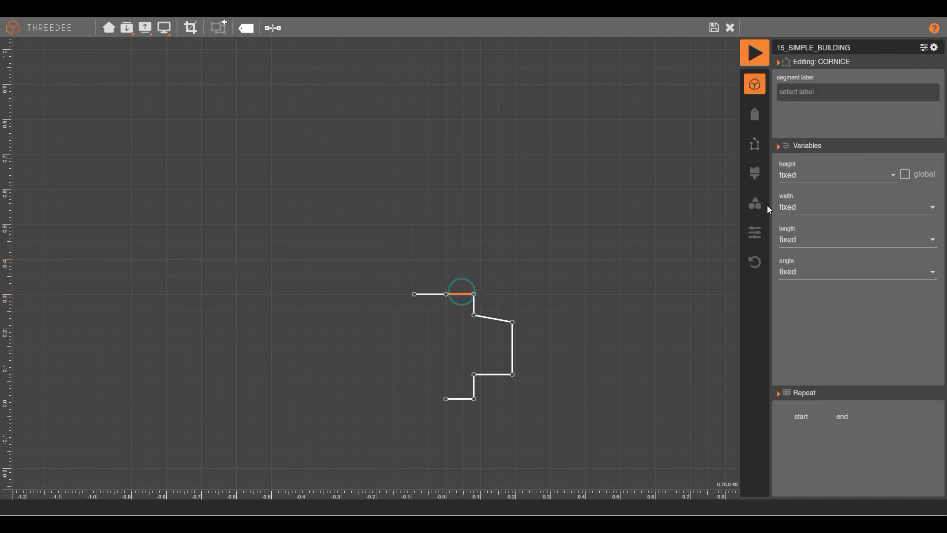
click(821, 93)
text(T)
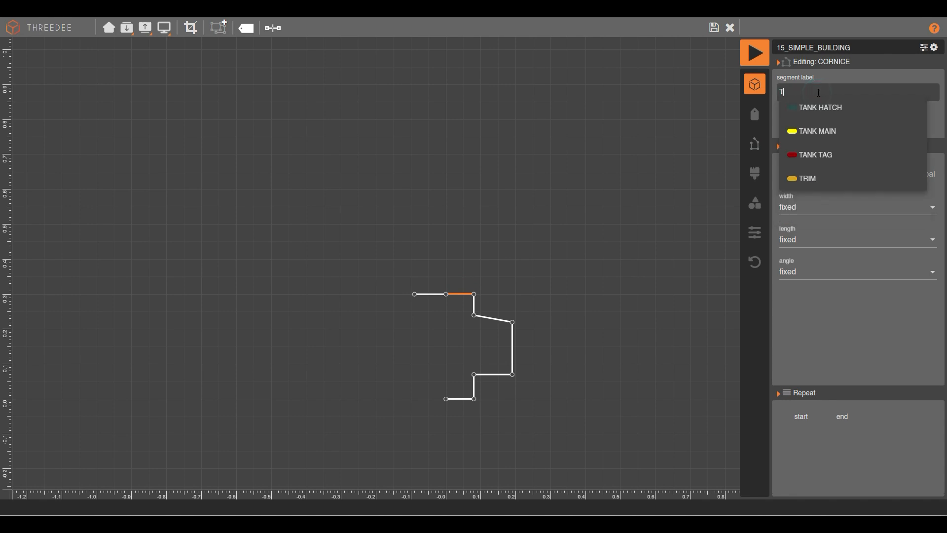
click(810, 175)
click(474, 302)
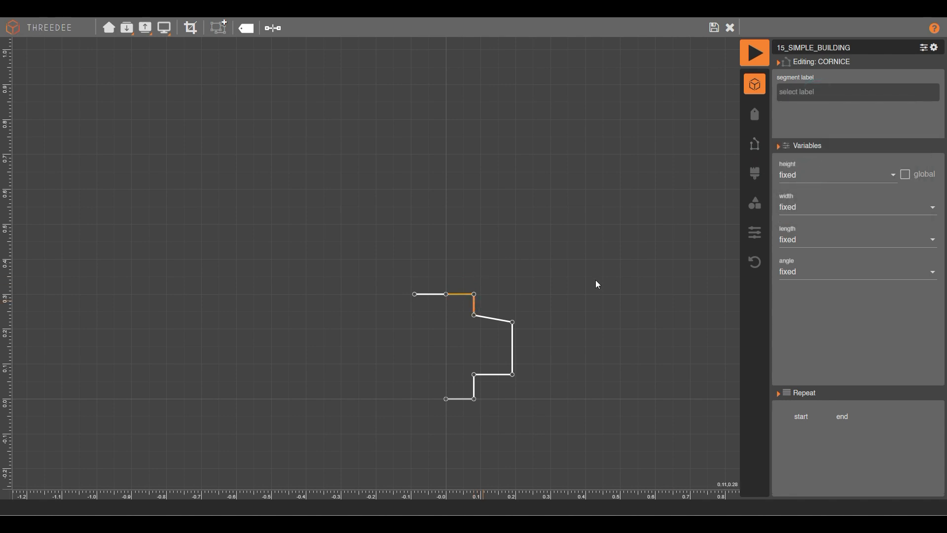
click(830, 91)
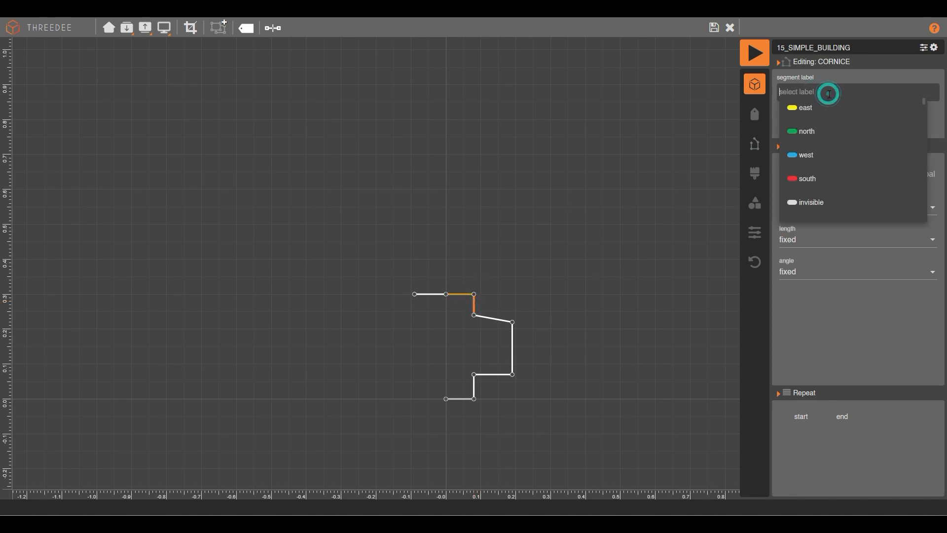
text(T)
click(827, 179)
click(500, 319)
click(831, 90)
text(T)
click(829, 183)
Label the long vertical, the lower step's horizontal and vertical, and the bottom segment as TRIM, and save the profile
click(513, 340)
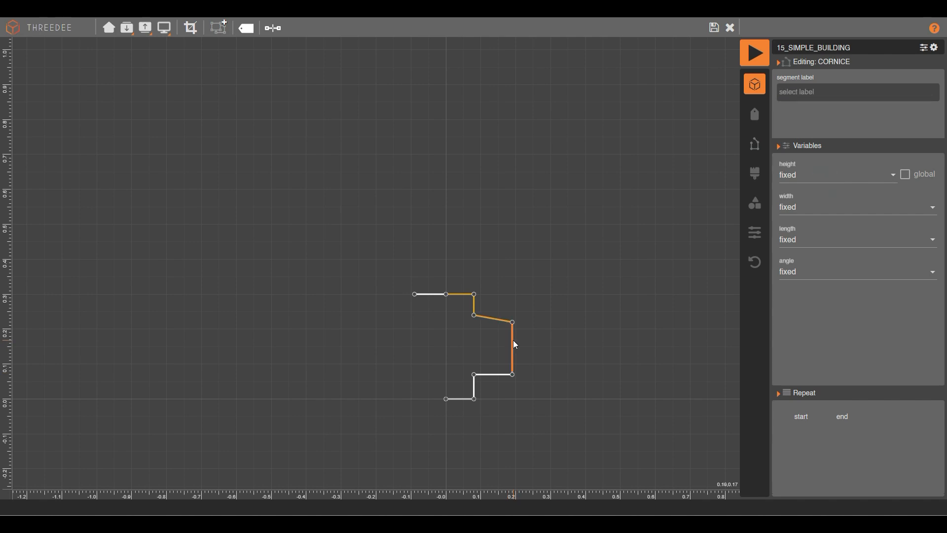
click(844, 91)
text(T)
click(828, 183)
click(493, 375)
click(850, 90)
text(T)
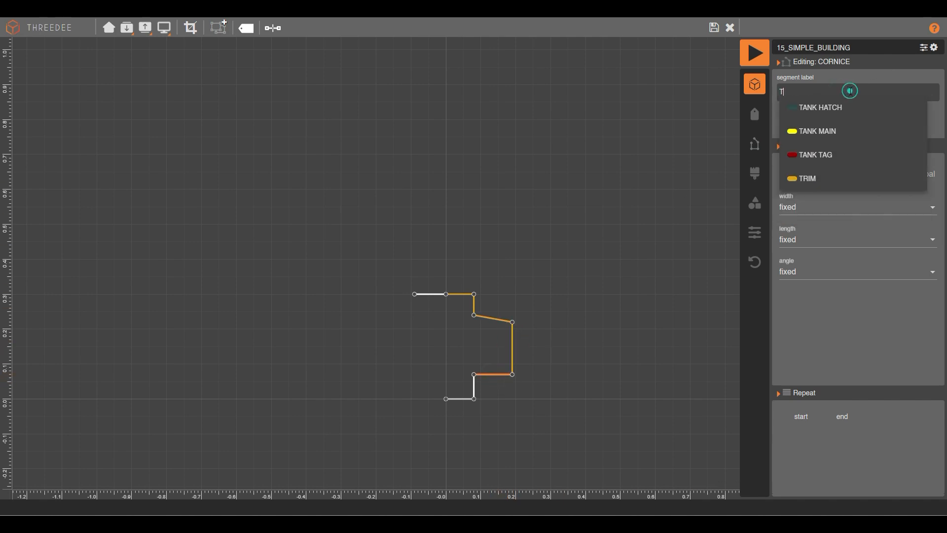
click(819, 183)
click(474, 390)
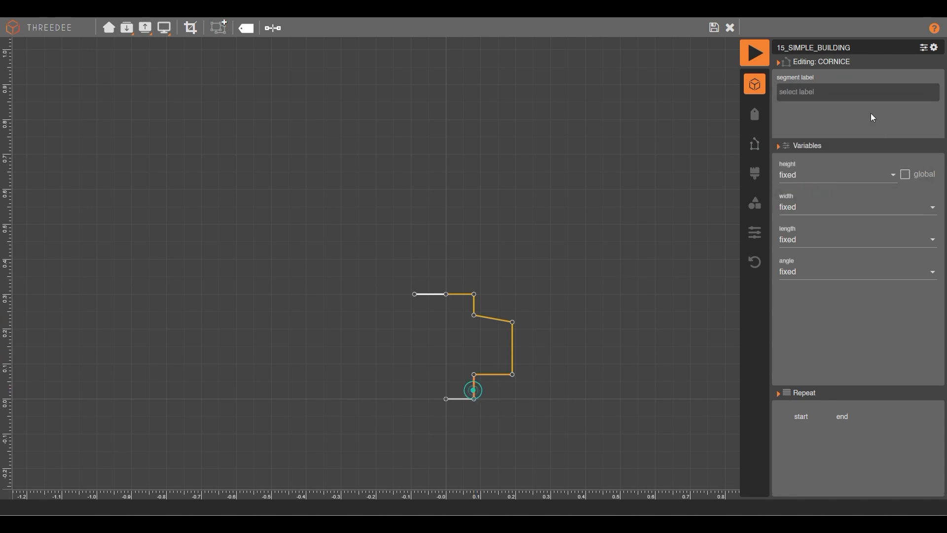
click(838, 92)
text(T)
click(814, 179)
click(819, 94)
text(T)
click(825, 178)
click(714, 24)
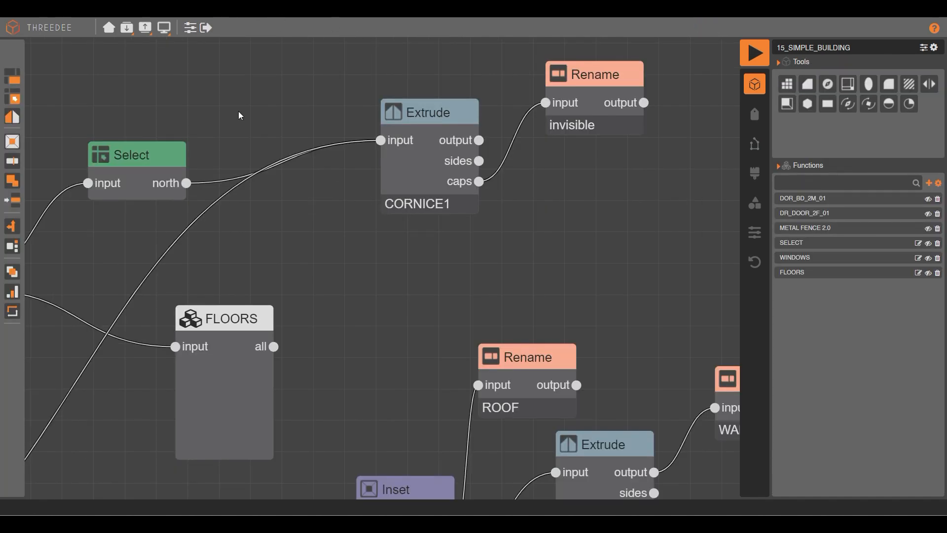
Add a Choose node to the Select node's north output with choices 1 and 2
drag(188, 182, 265, 112)
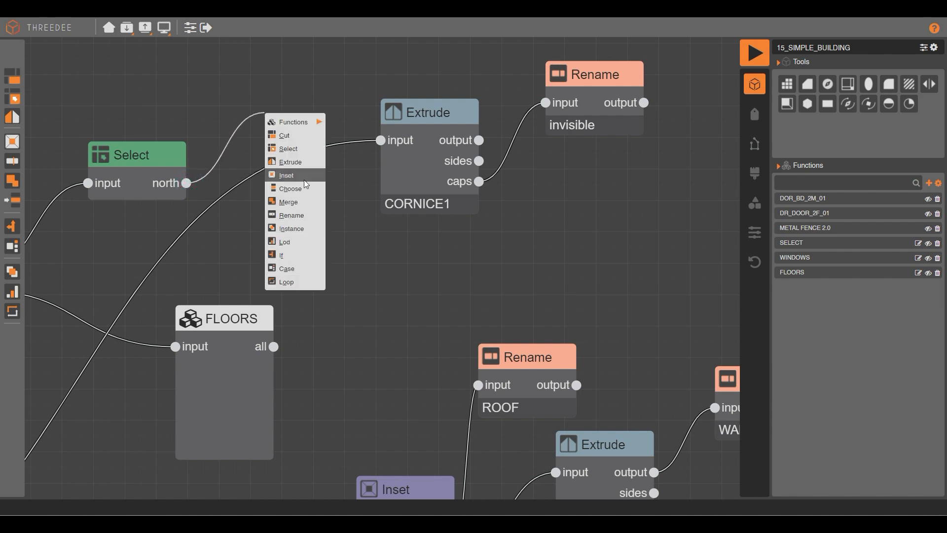
click(304, 188)
click(379, 231)
text(1)
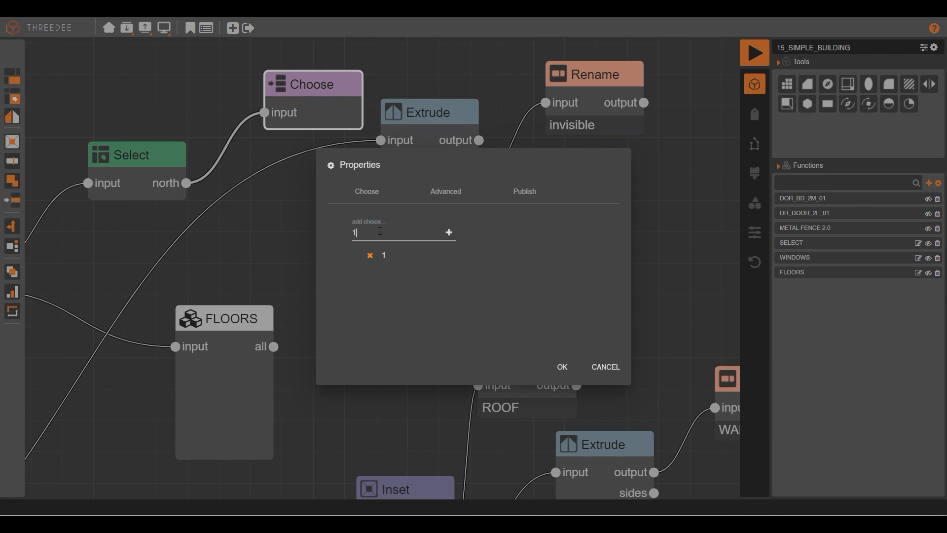
text(2)
click(449, 233)
click(564, 366)
Add a second input to the Choose node, reroute the Extrude's other incoming connection into it, and connect choice 1 to the CORNICE1 Extrude
right_click(295, 127)
click(337, 158)
drag(380, 141, 270, 138)
drag(363, 113, 380, 140)
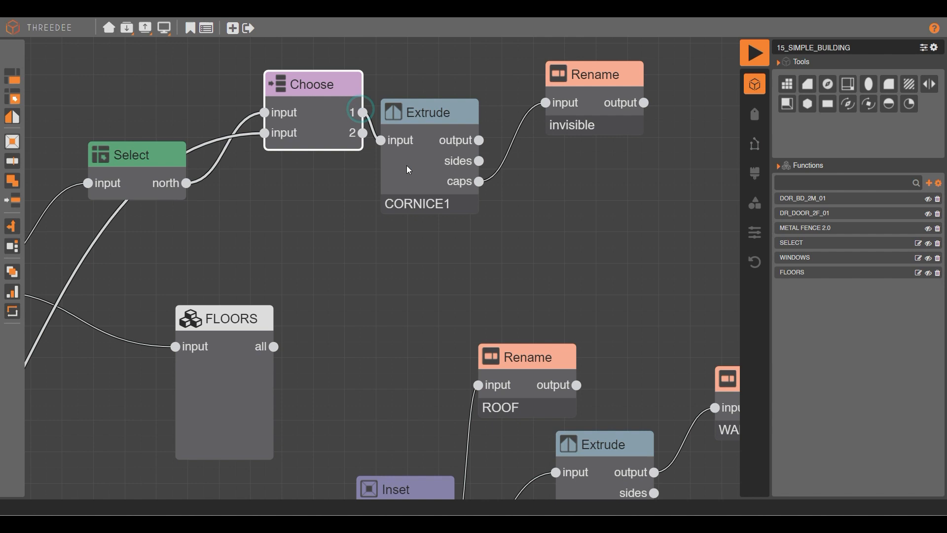
Move the CORNICE1 Extrude higher beside the Choose node and place a copy of it below, connected to choice 2
drag(411, 168, 438, 106)
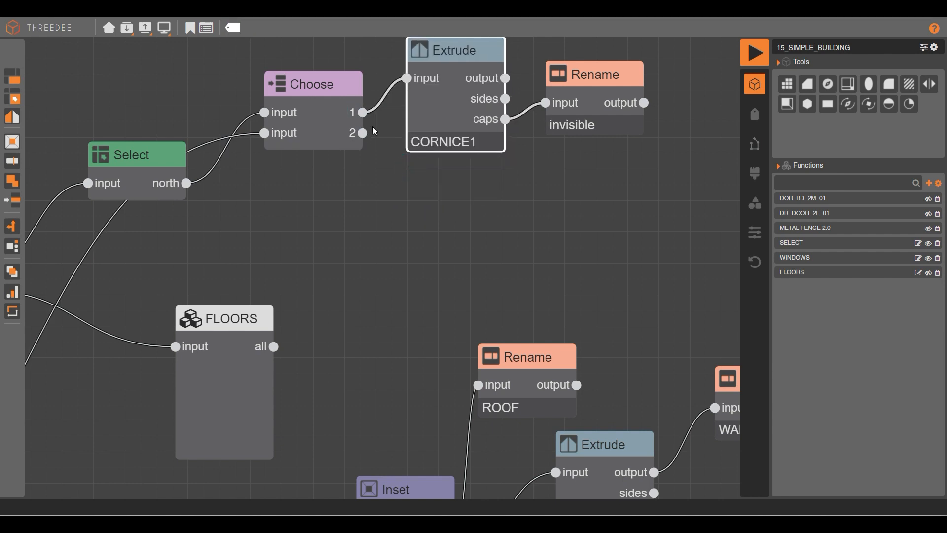
click(441, 117)
click(557, 169)
alt+drag(464, 87, 409, 209)
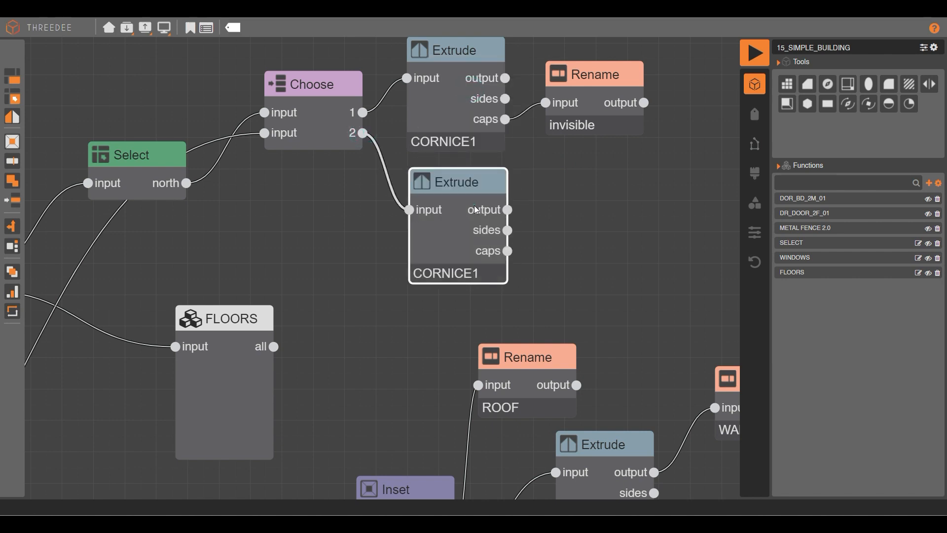
double_click(474, 205)
click(433, 265)
scroll(415, 380, down, 1)
click(412, 378)
click(562, 367)
drag(508, 251, 548, 100)
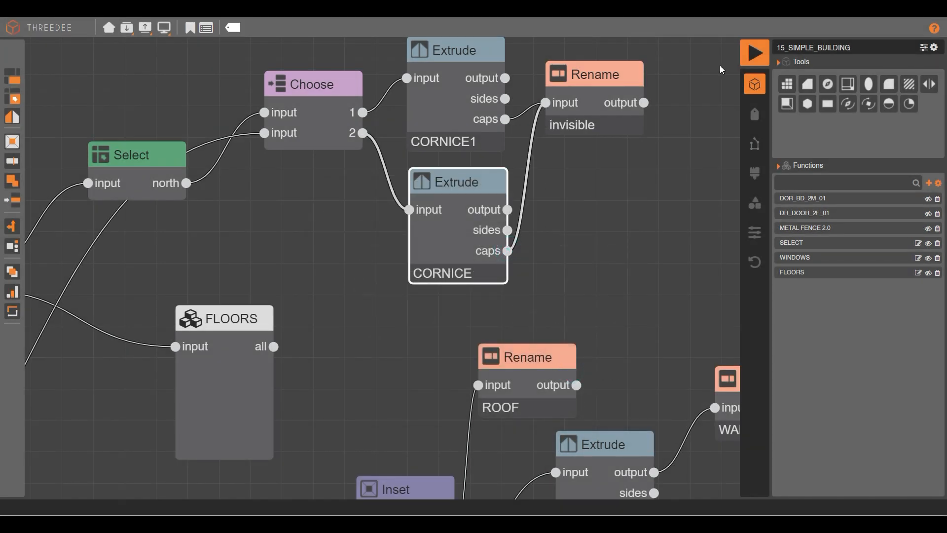
Render the building and examine the cornices at each floor from below and around the corner
click(753, 58)
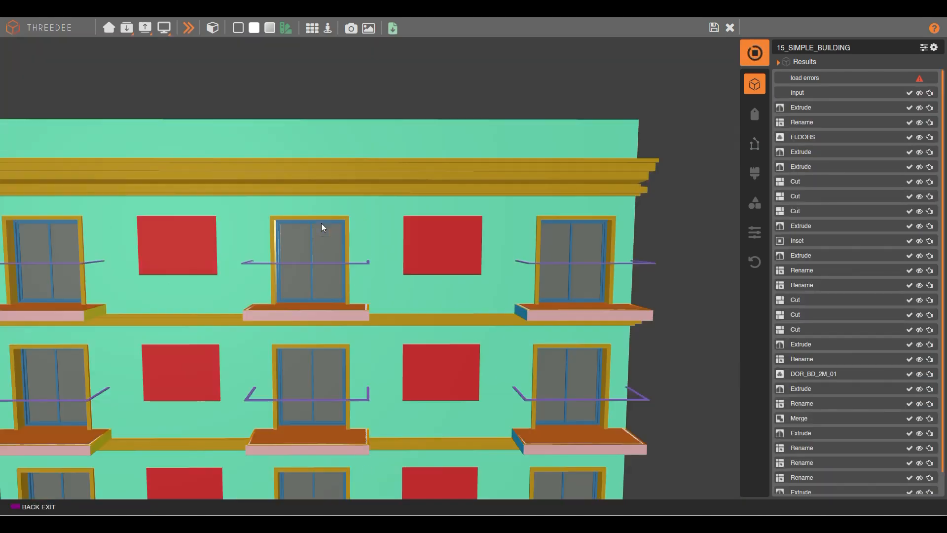
scroll(322, 227, down, 4)
middle_drag(320, 255, 371, 239)
scroll(369, 254, up, 5)
middle_drag(295, 243, 330, 258)
scroll(428, 297, up, 4)
middle_drag(428, 297, 375, 285)
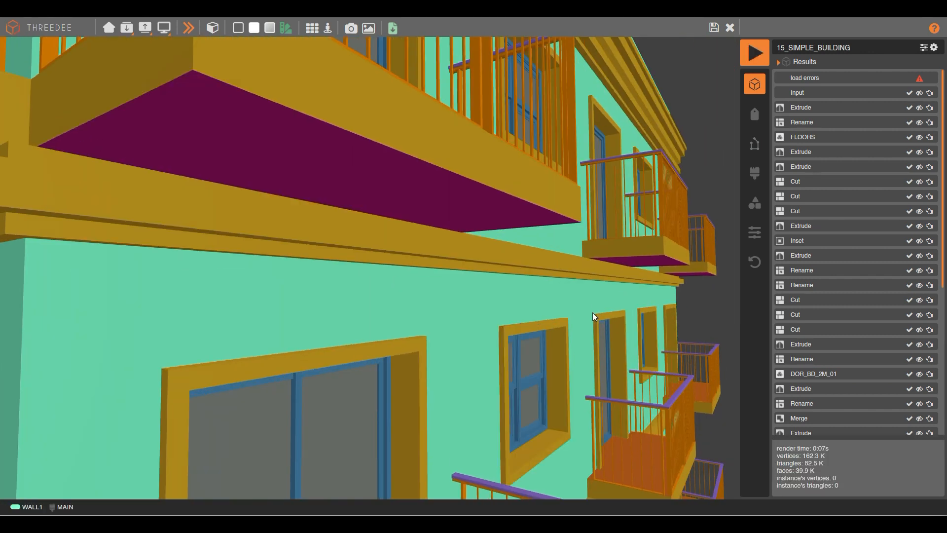
scroll(624, 305, down, 7)
middle_drag(624, 310, 466, 303)
scroll(463, 300, up, 6)
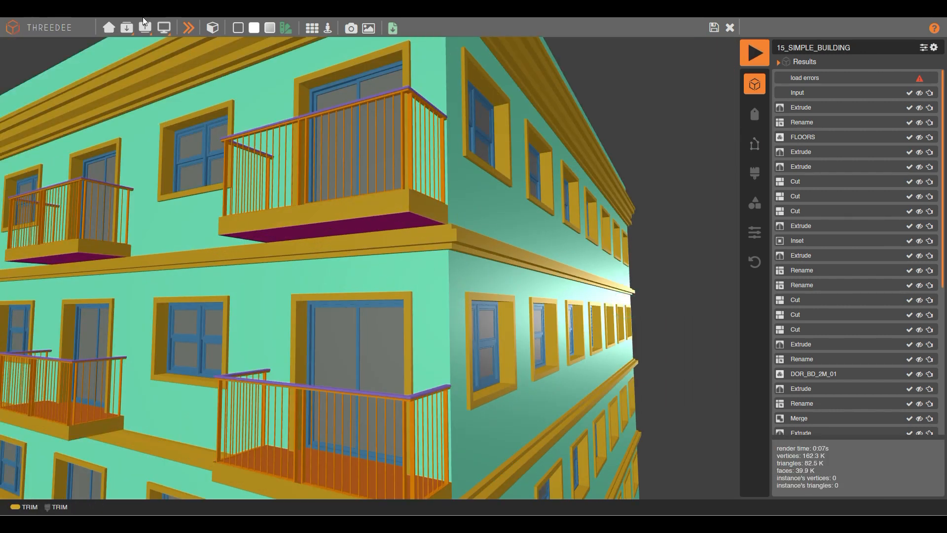
Generate two more random variations of the building and examine which cornice profile each one uses
click(192, 33)
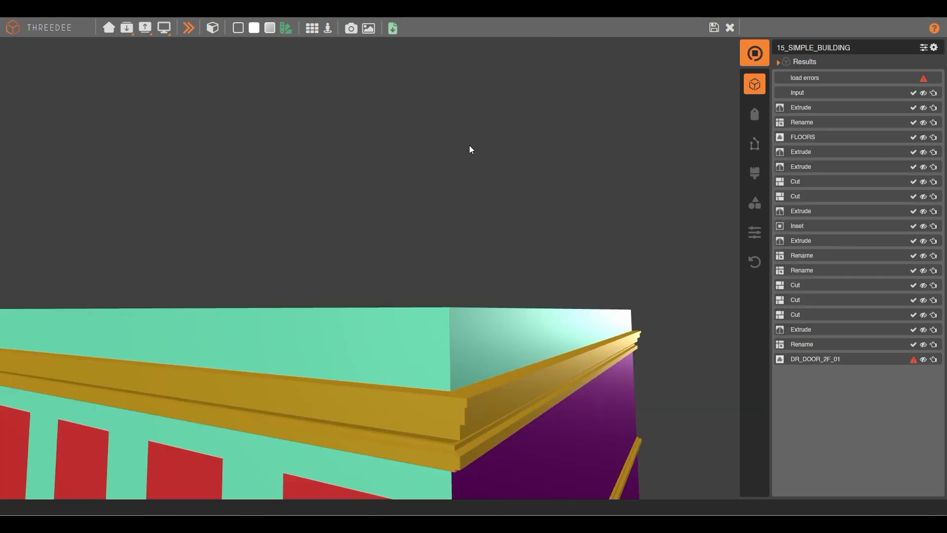
middle_drag(555, 374, 528, 217)
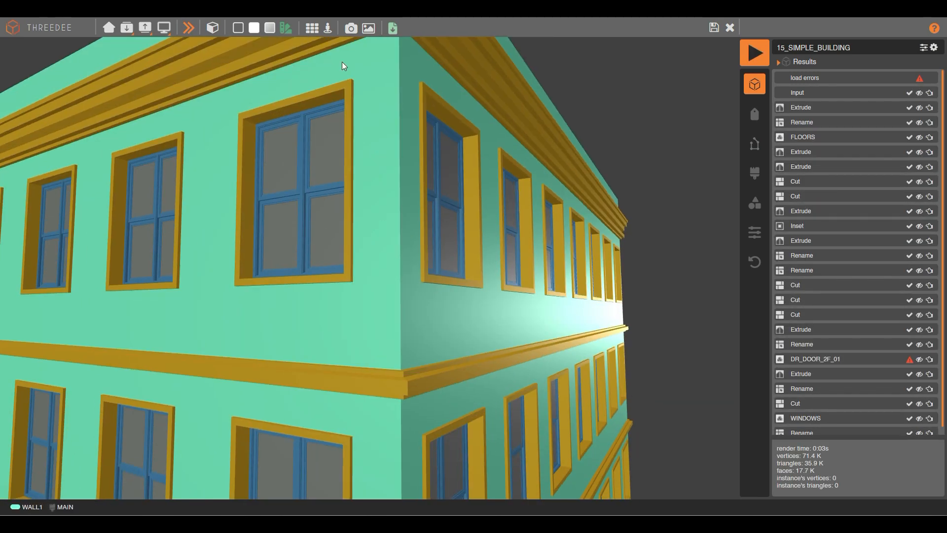
click(188, 32)
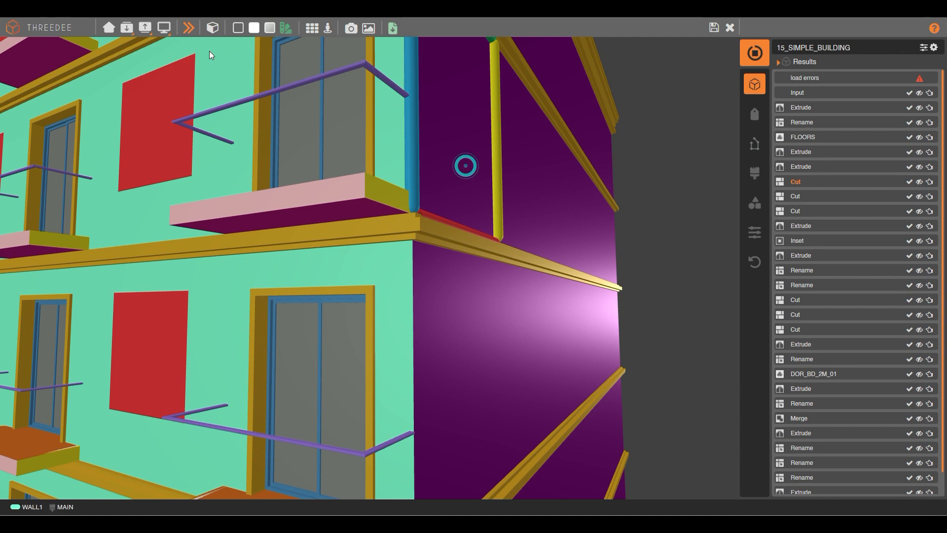
Generate another random variation of the building and examine its cornice profile up close and across the whole facade
click(188, 28)
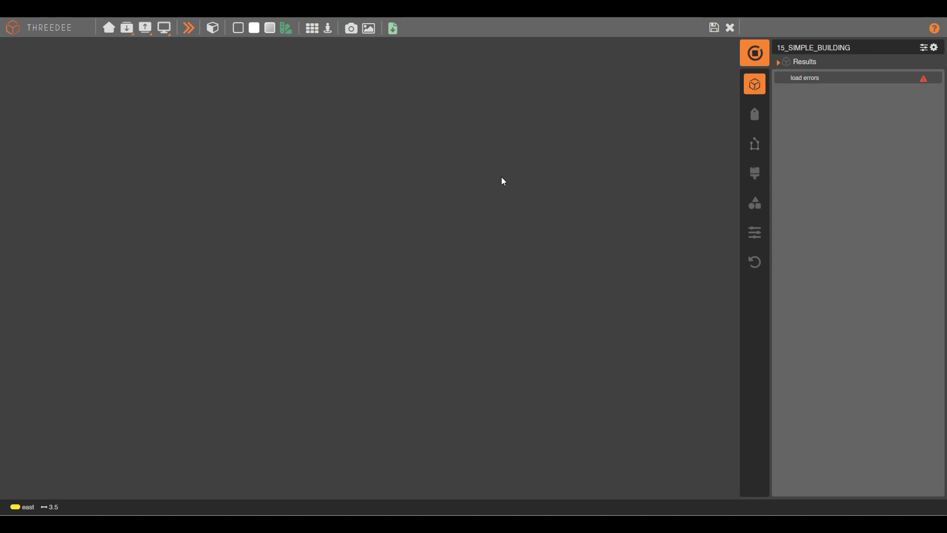
scroll(545, 301, down, 3)
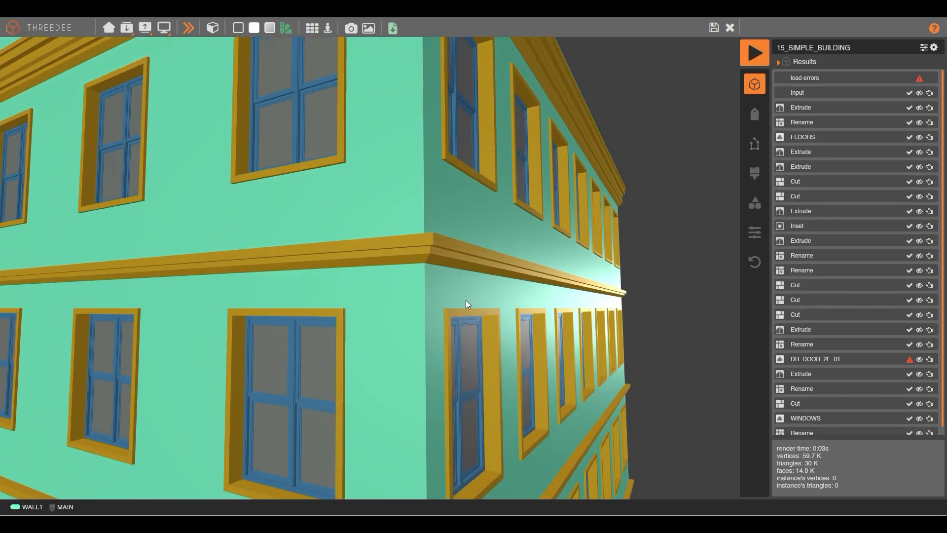
scroll(463, 299, up, 4)
scroll(520, 250, down, 10)
drag(342, 325, 488, 314)
drag(258, 304, 506, 295)
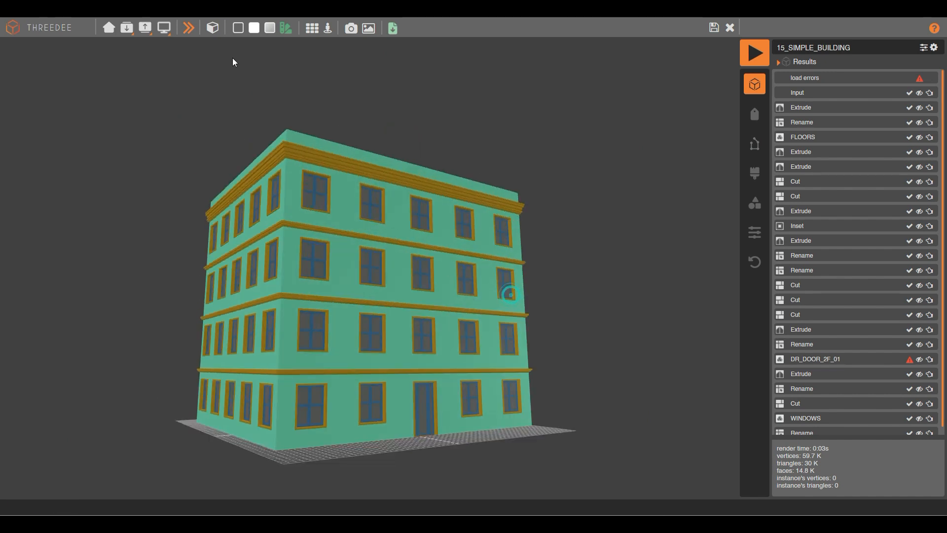
Generate one more variation and compare the cornices on the front and side walls
click(189, 28)
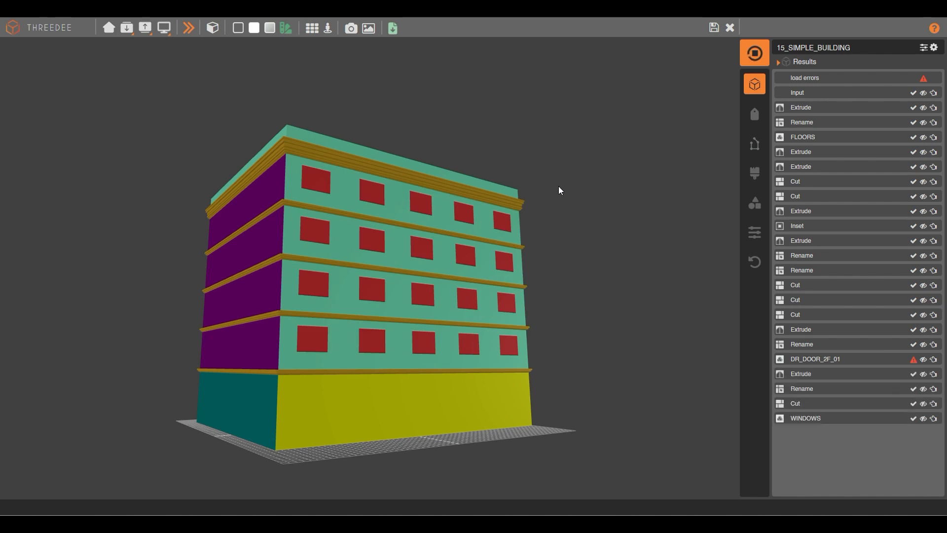
drag(558, 185, 363, 187)
scroll(425, 312, up, 4)
drag(503, 311, 406, 305)
scroll(408, 307, down, 5)
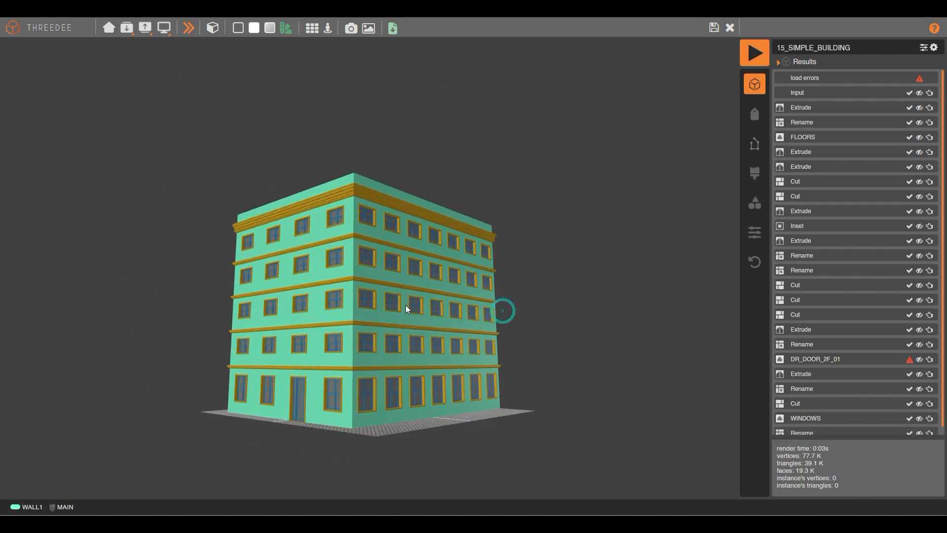
Generate a further variation and examine how the cornices meet the balconies on both facades
click(189, 28)
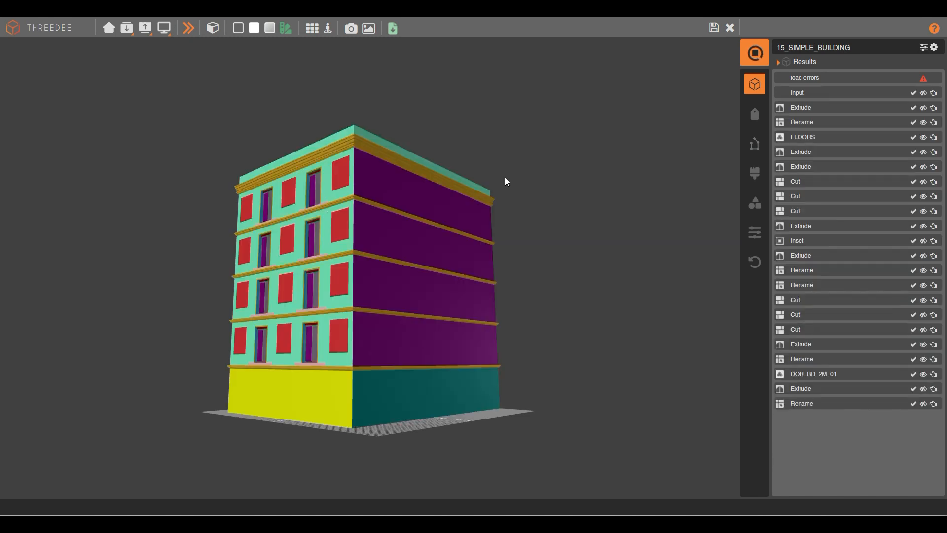
mouse_move(383, 255)
mouse_down()
mouse_move(419, 271)
mouse_move(488, 235)
mouse_up()
scroll(373, 265, up, 3)
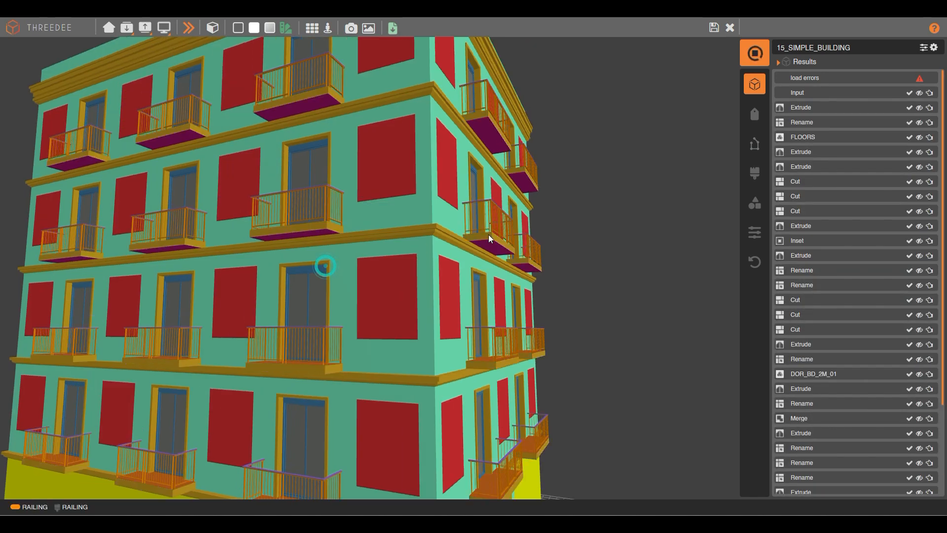
scroll(520, 247, up, 5)
scroll(520, 247, down, 8)
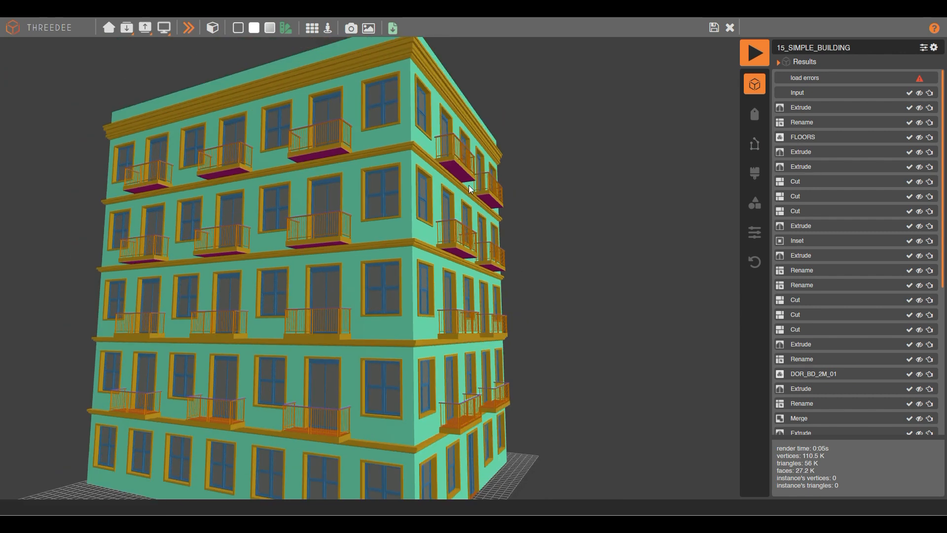
drag(472, 189, 425, 174)
drag(518, 218, 600, 133)
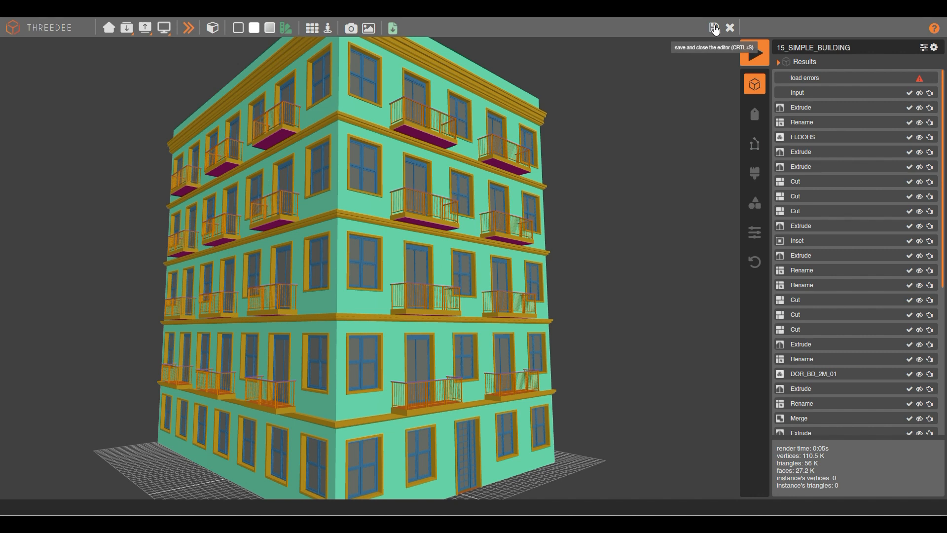
Return to the node graph and rearrange the balcony nodes, moving the CEILING and TRIM Renames below the Select and the railing branch away from it
key(Tab)
scroll(334, 195, down, 5)
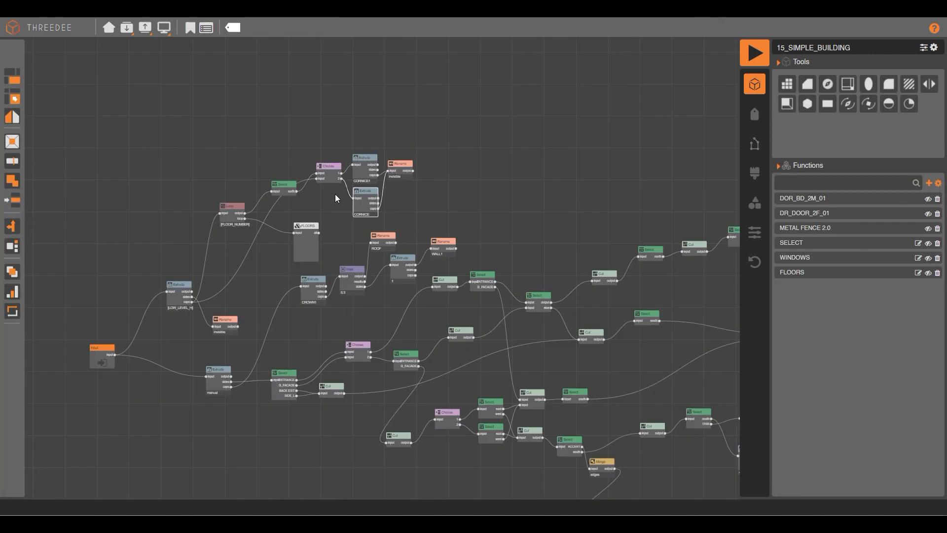
scroll(527, 400, up, 7)
drag(522, 338, 597, 372)
click(440, 286)
drag(441, 287, 467, 297)
drag(343, 351, 363, 353)
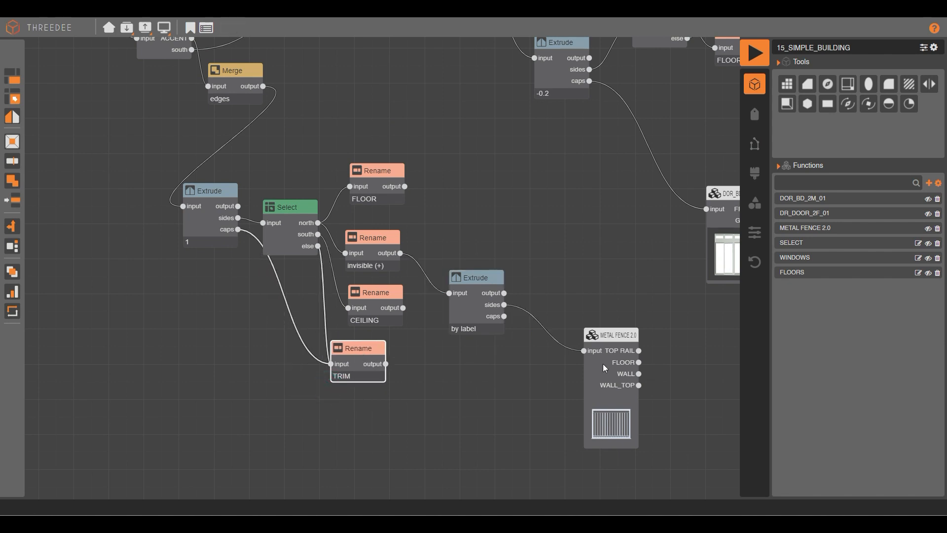
drag(604, 367, 615, 334)
drag(408, 383, 259, 364)
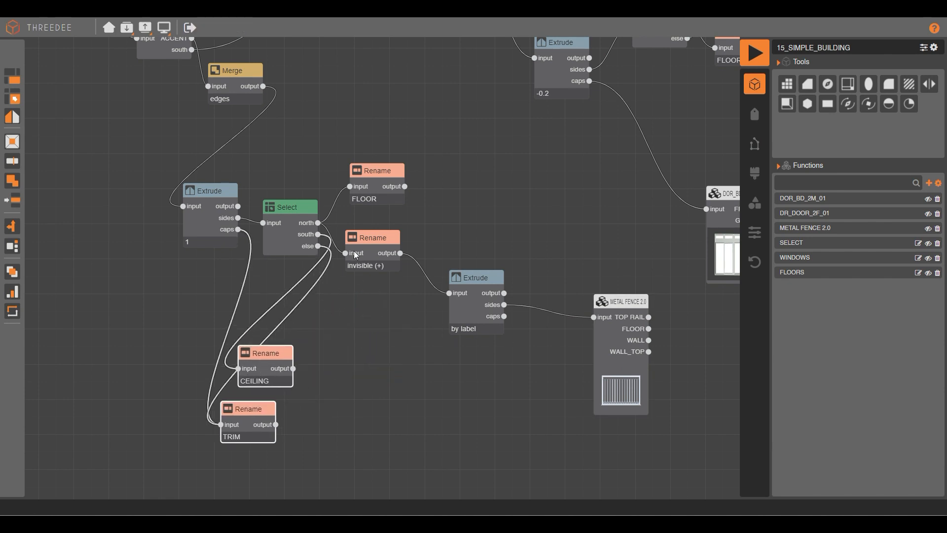
drag(355, 254, 386, 277)
Add a Choose node with choices 1, 2 and 3 to the balcony Select's north output and connect choice 1 to the invisible Rename
drag(628, 439, 352, 271)
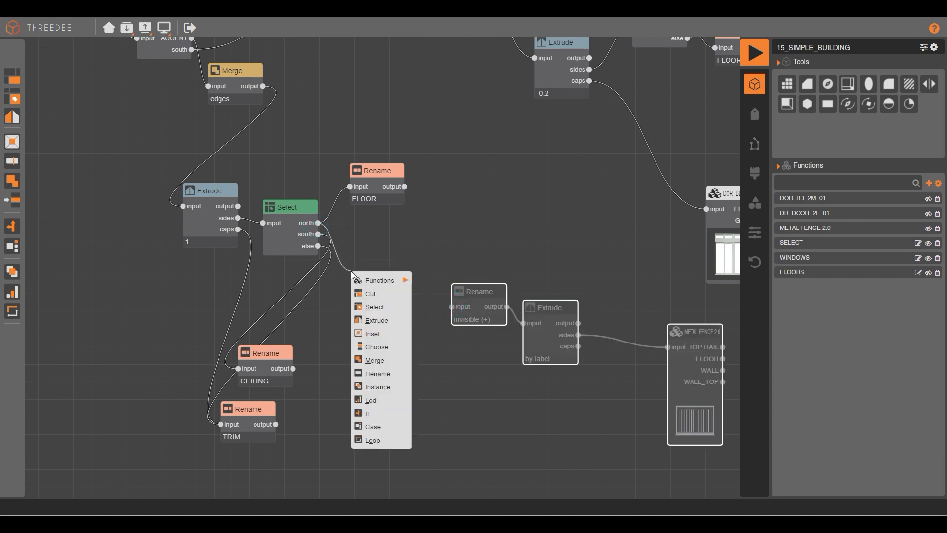
click(379, 348)
click(397, 232)
text(1)
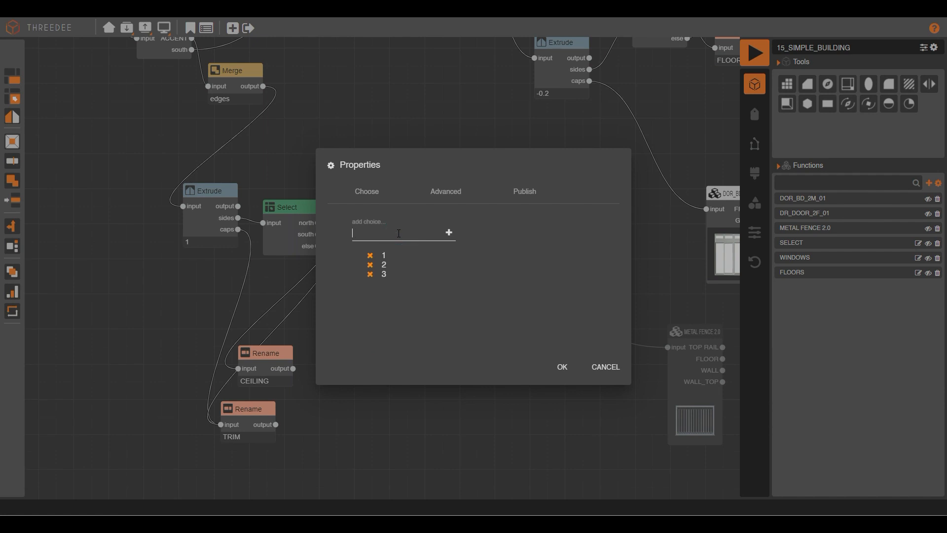
click(563, 367)
drag(405, 271, 452, 309)
drag(377, 255, 355, 307)
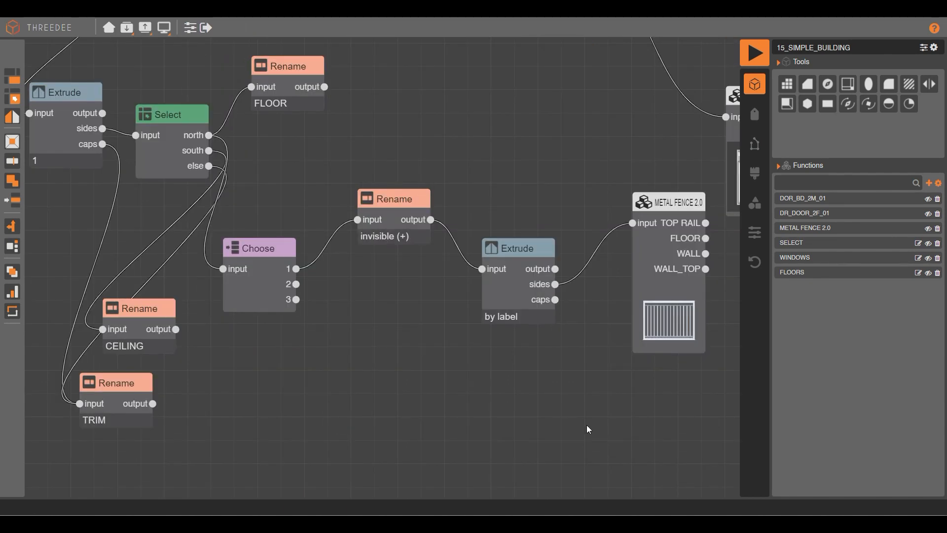
Add a Rename node to choice 2 and convert the east label into RAIL
drag(296, 285, 342, 320)
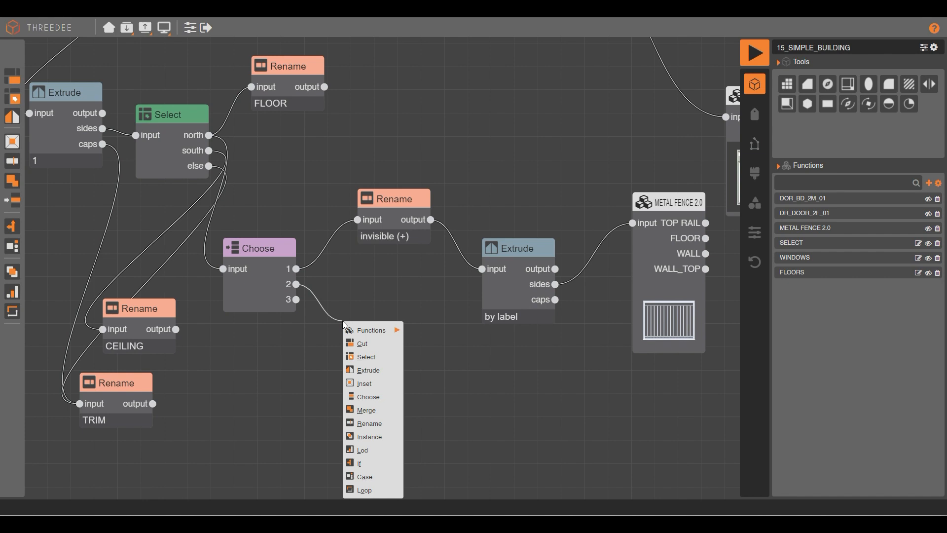
click(373, 422)
click(497, 232)
click(499, 252)
click(556, 232)
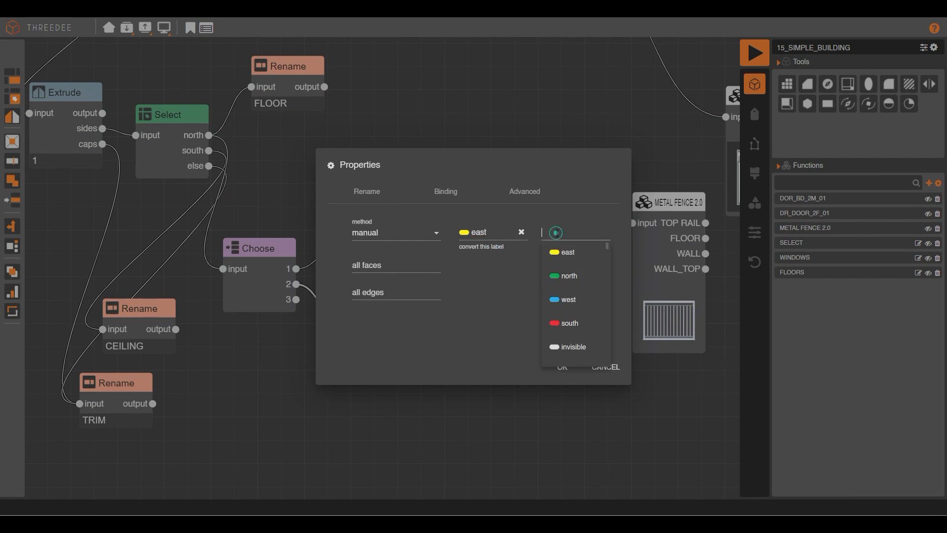
text(R)
click(569, 252)
Convert the west label into RAIL as well in the same Rename node
click(477, 232)
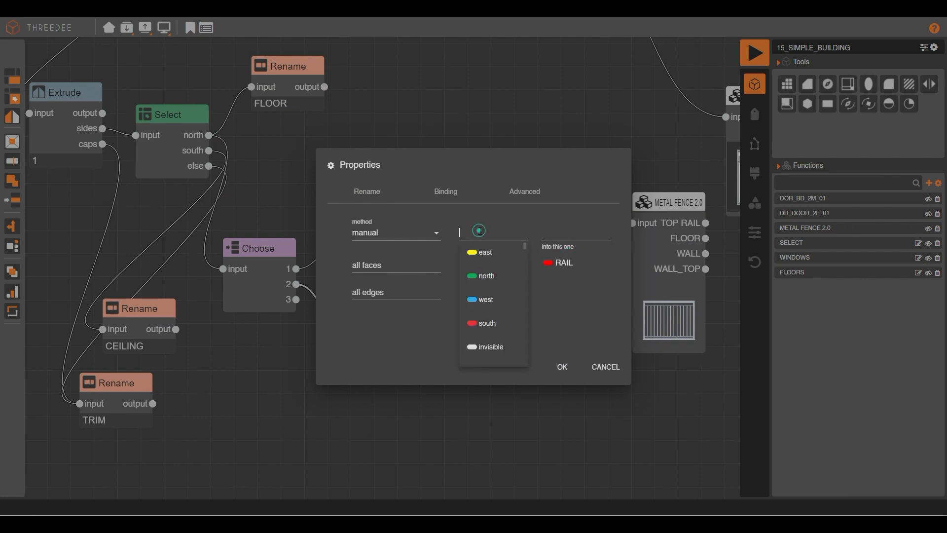
click(498, 306)
click(572, 230)
text(R)
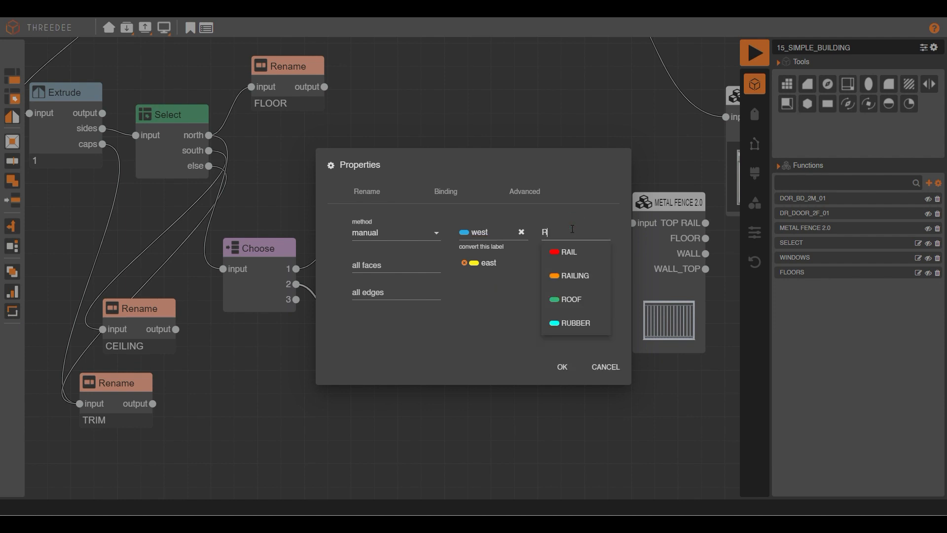
click(572, 252)
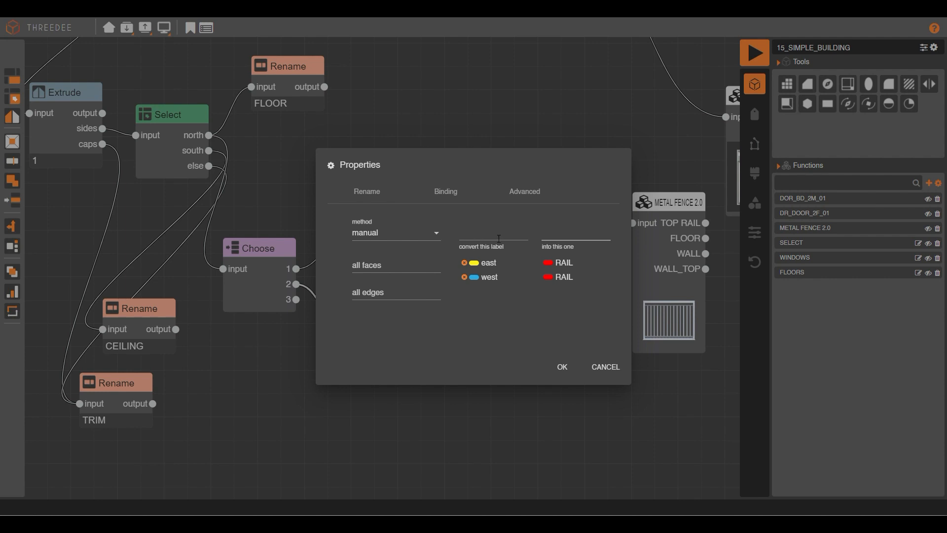
click(562, 368)
Add a label-profile Extrude after the new Rename and connect the Select's north output directly to that Rename, bypassing the Choose
drag(390, 309, 461, 404)
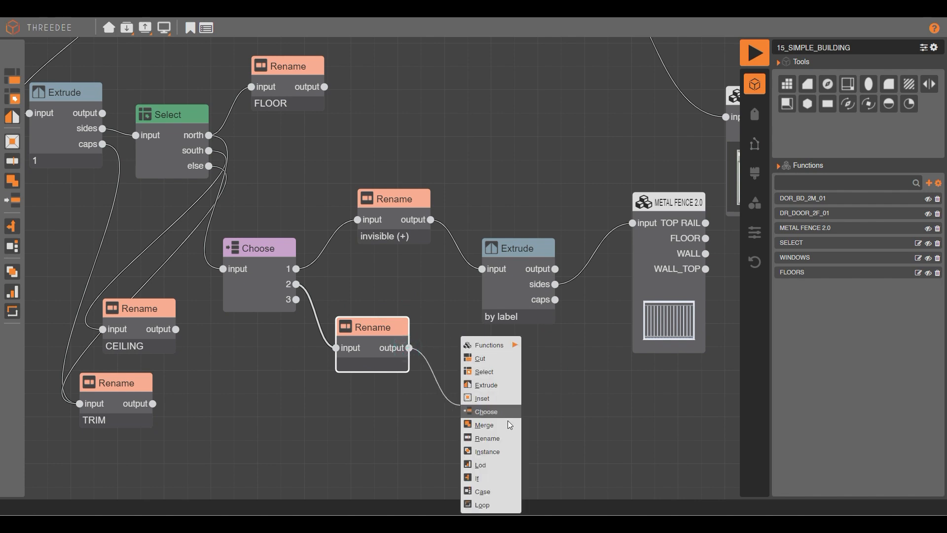
click(502, 388)
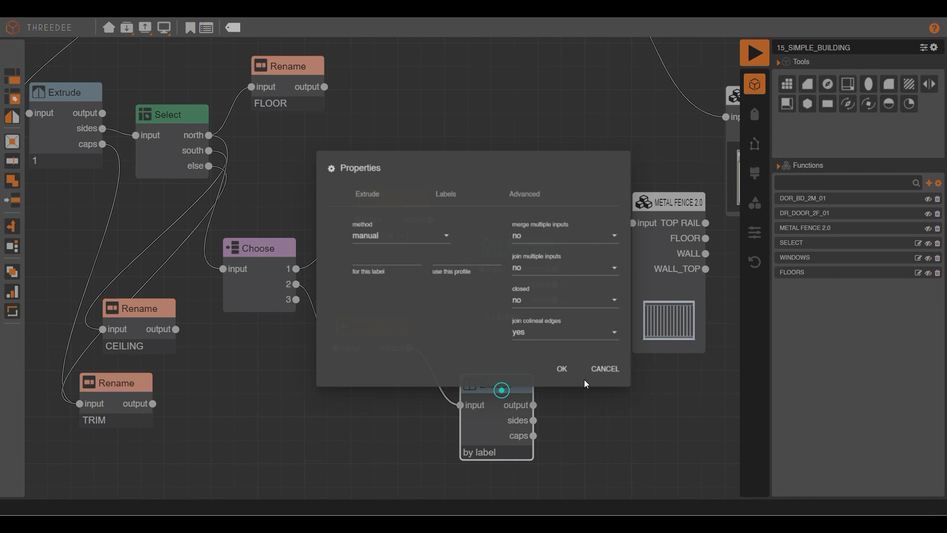
click(387, 240)
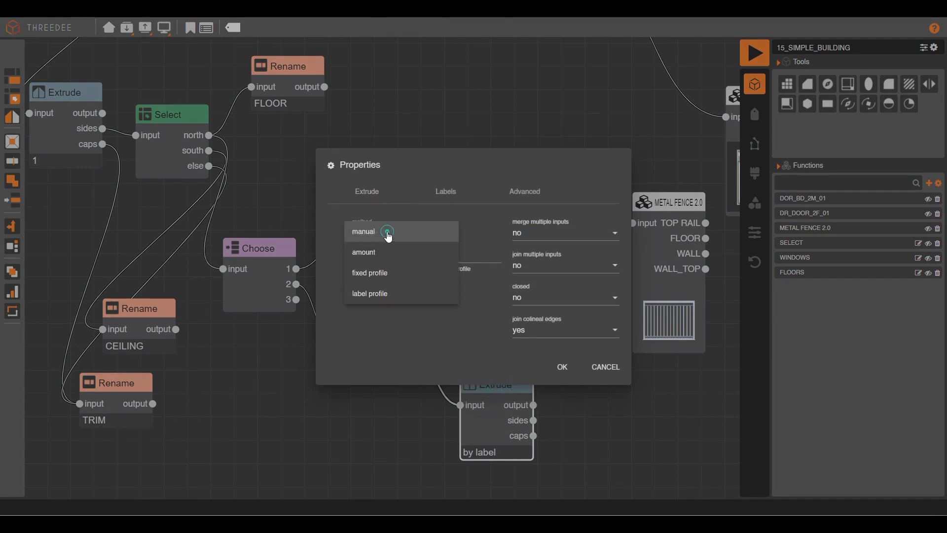
click(389, 293)
click(567, 367)
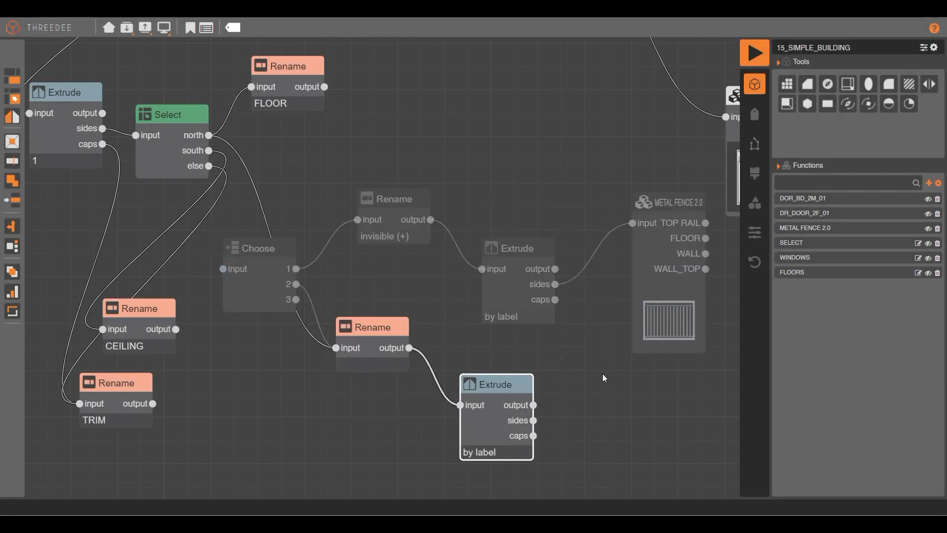
Add a second Extrude to the sides output of the label-profile Extrude, using the amount method with a value of 1.1
scroll(347, 382, up, 2)
drag(313, 340, 395, 419)
click(429, 385)
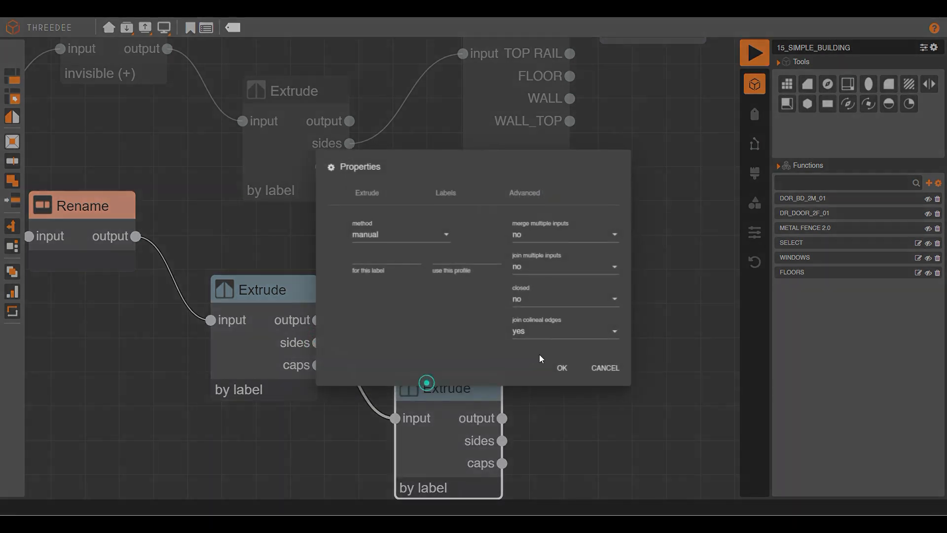
click(378, 237)
click(380, 246)
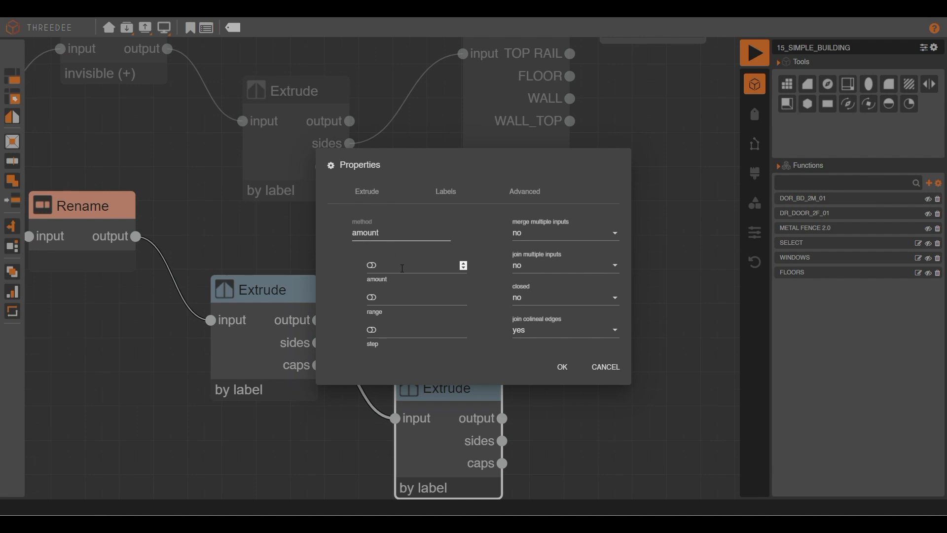
click(402, 268)
text(1.1)
click(564, 373)
Add a Rename node to the output of the 1.1 Extrude and rename all faces to WALL1
drag(502, 440, 575, 468)
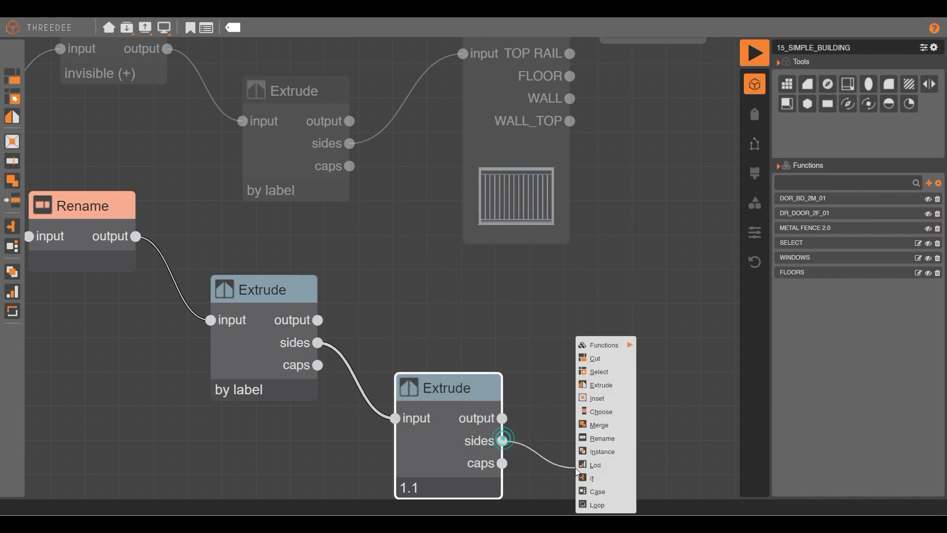
click(530, 368)
drag(502, 418, 561, 463)
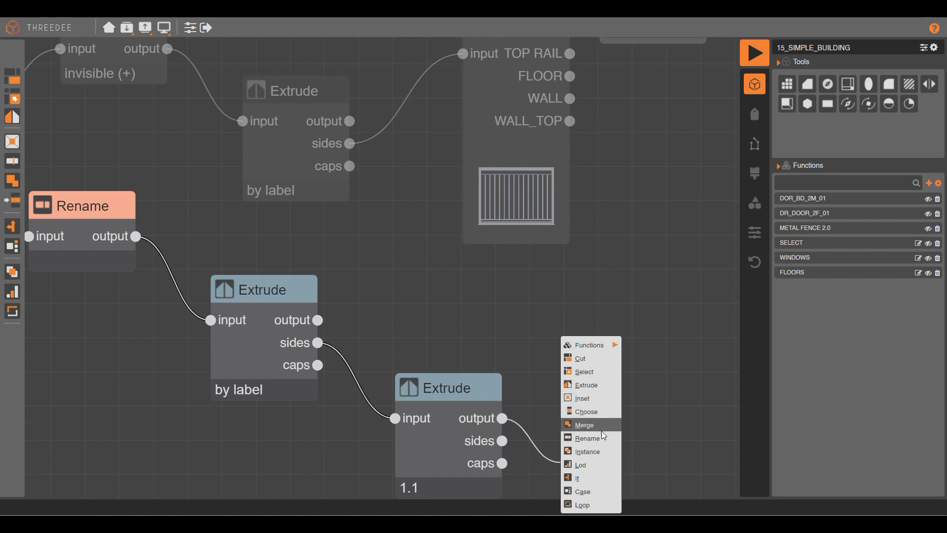
click(602, 437)
click(398, 267)
text(W)
click(406, 379)
click(563, 367)
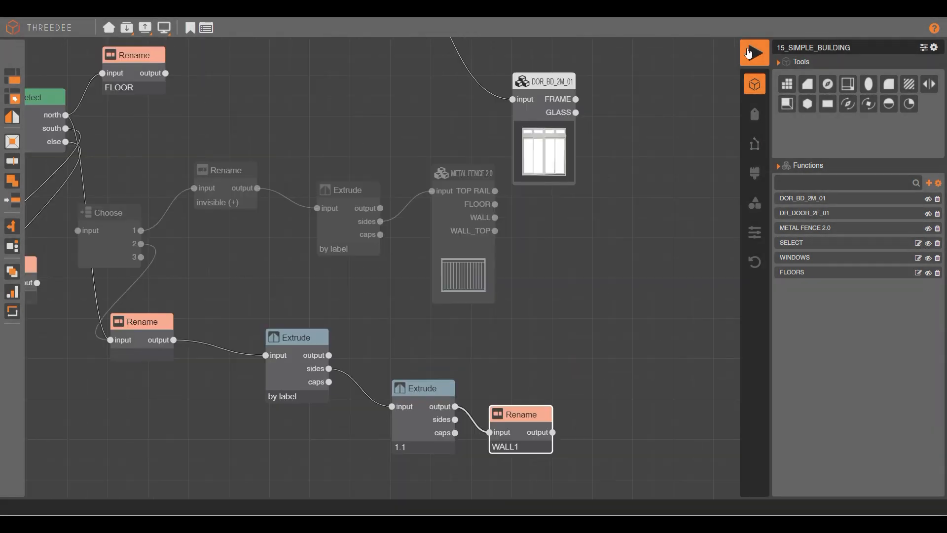
Render the building and examine the balcony's parapet walls, floor surface and edge labels
click(755, 56)
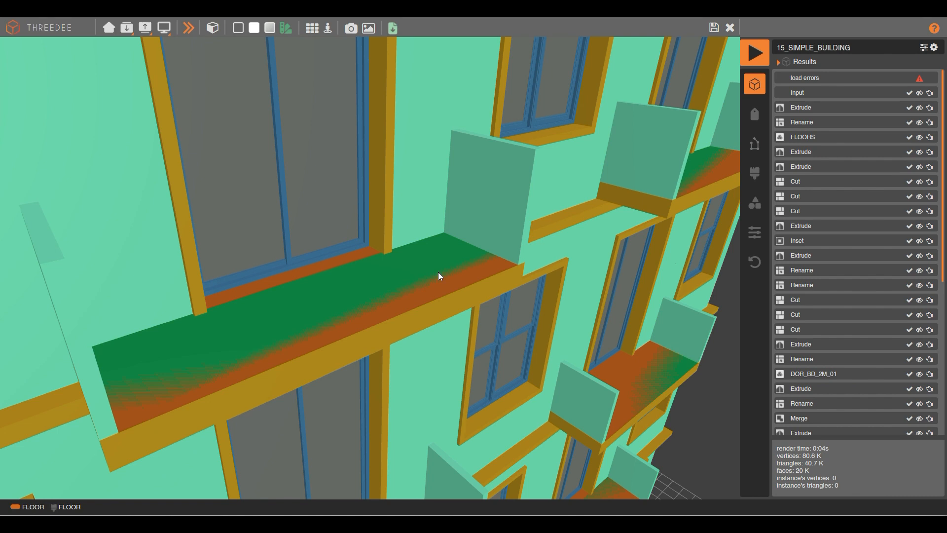
click(405, 272)
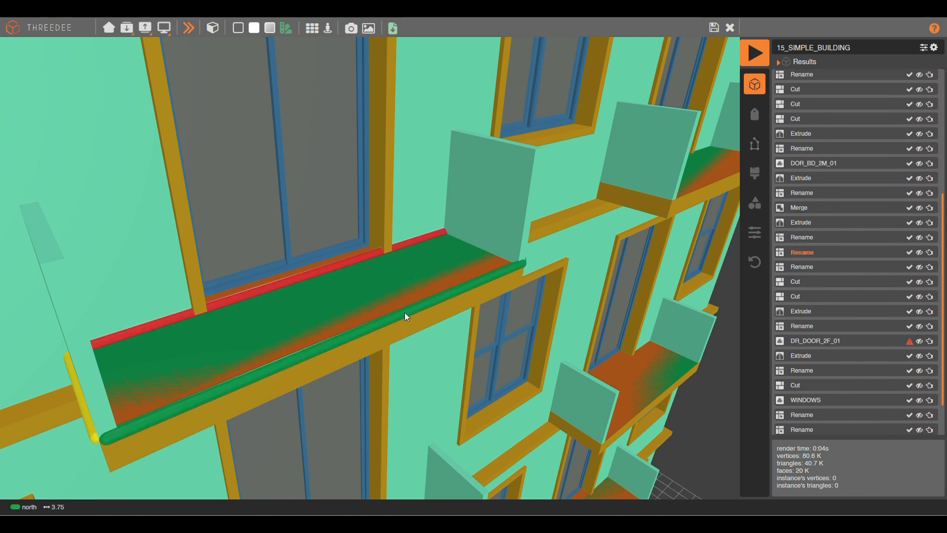
drag(408, 271, 384, 272)
drag(247, 274, 395, 275)
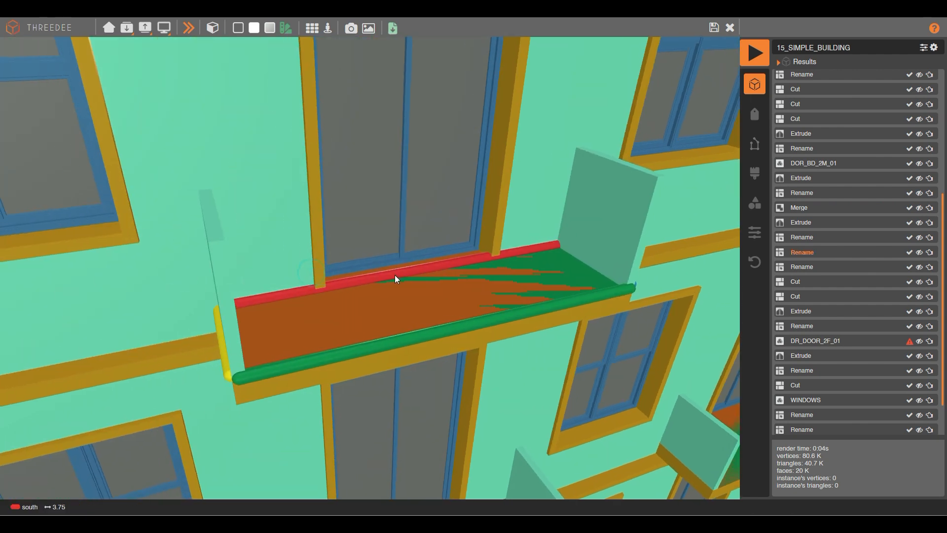
click(730, 28)
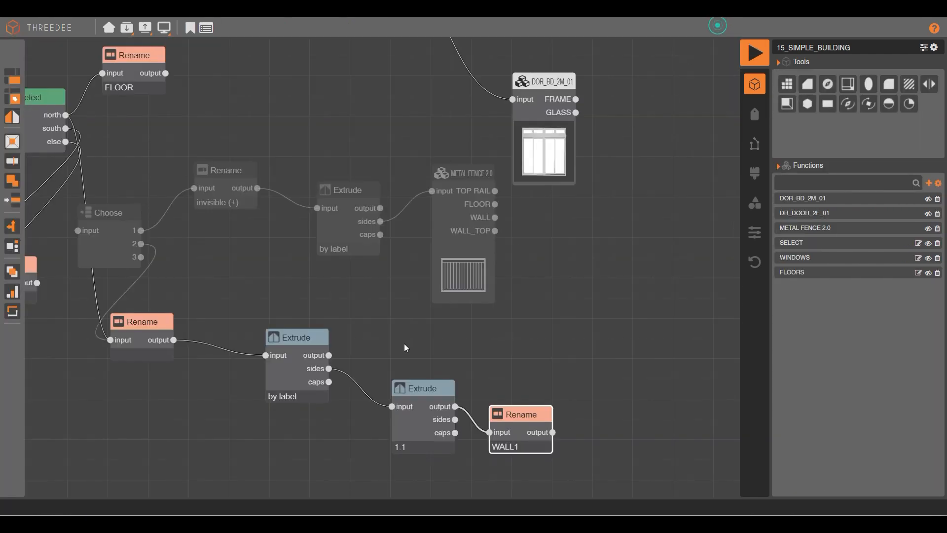
Add a Rename to the caps output of the label-profile Extrude, converting north to RAIL and naming all edges invisible
drag(329, 381, 368, 341)
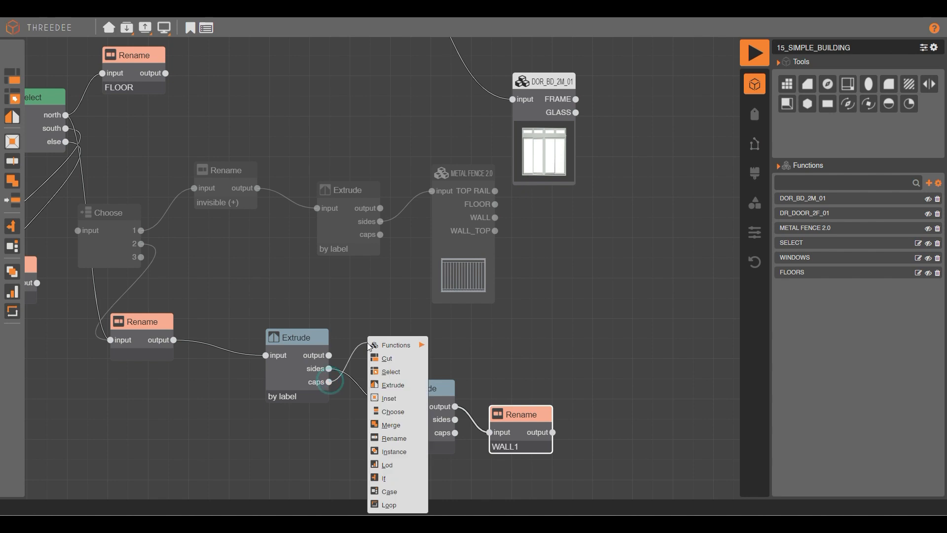
click(406, 435)
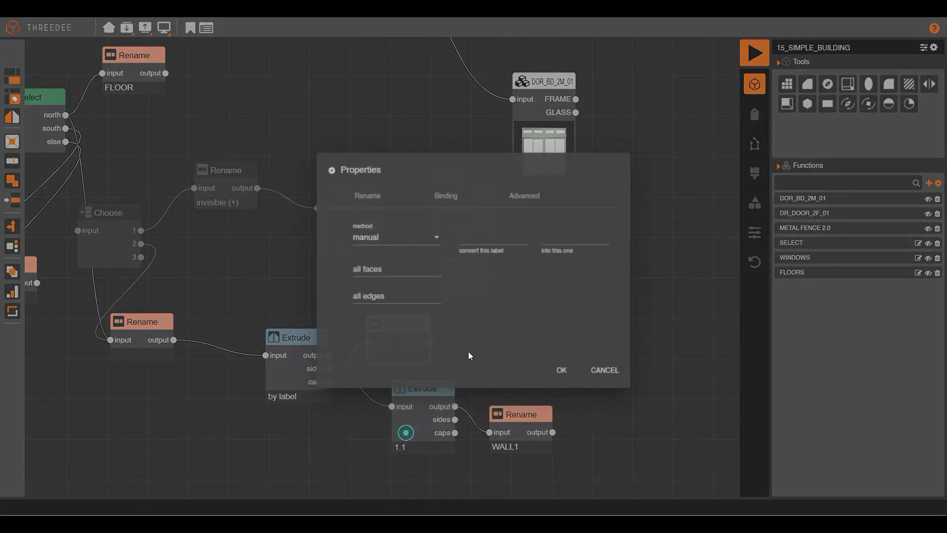
click(472, 234)
click(494, 272)
click(565, 231)
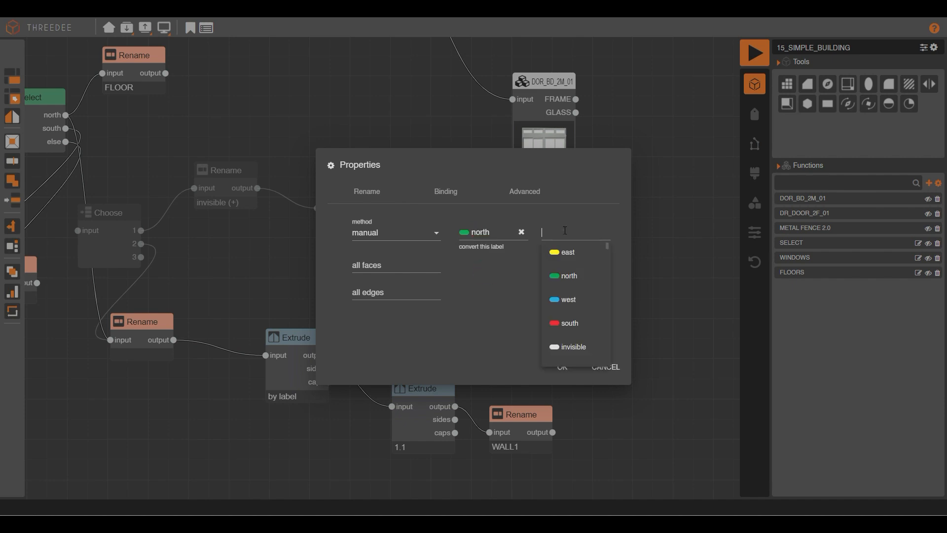
scroll(567, 266, down, 3)
click(566, 251)
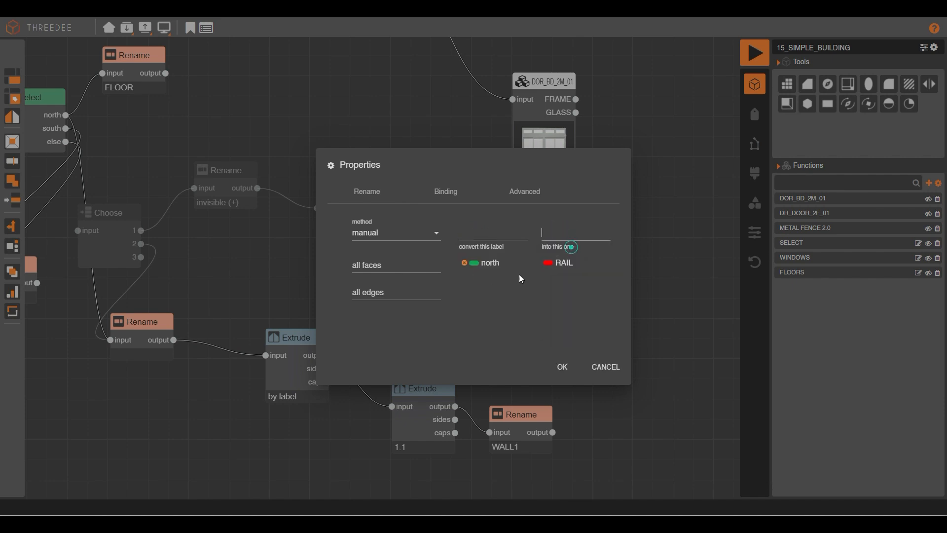
click(376, 290)
click(397, 404)
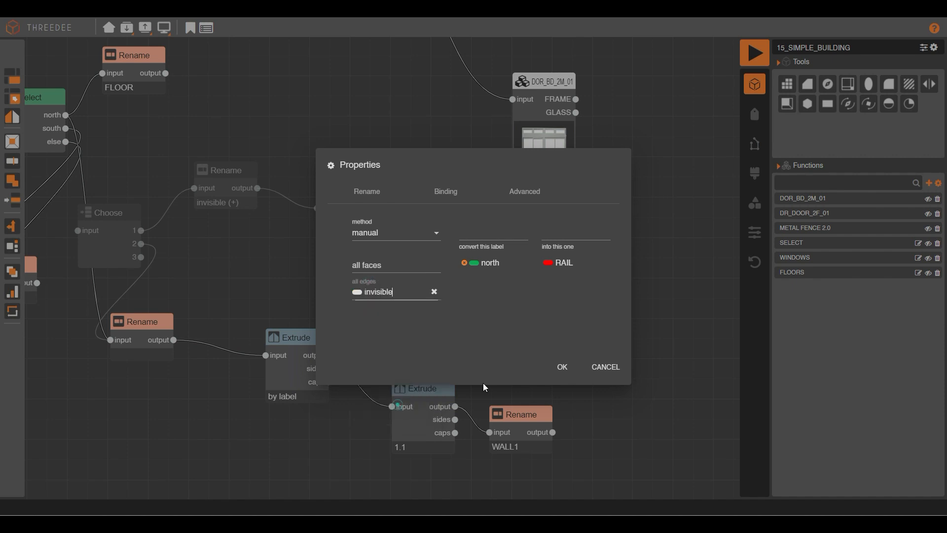
click(562, 367)
Connect that Rename's output to the Extrude feeding METAL FENCE 2.0 and render the building to check the balcony
drag(431, 340, 318, 209)
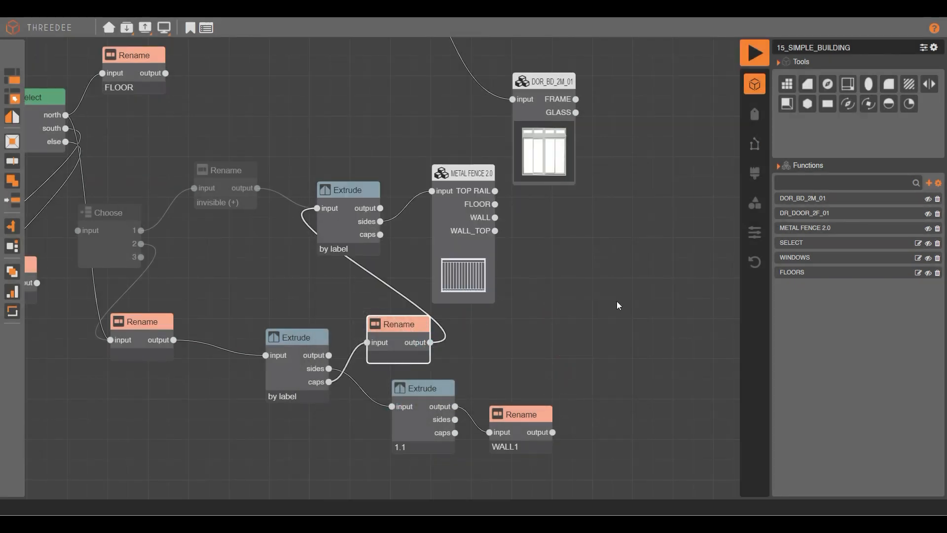
click(752, 54)
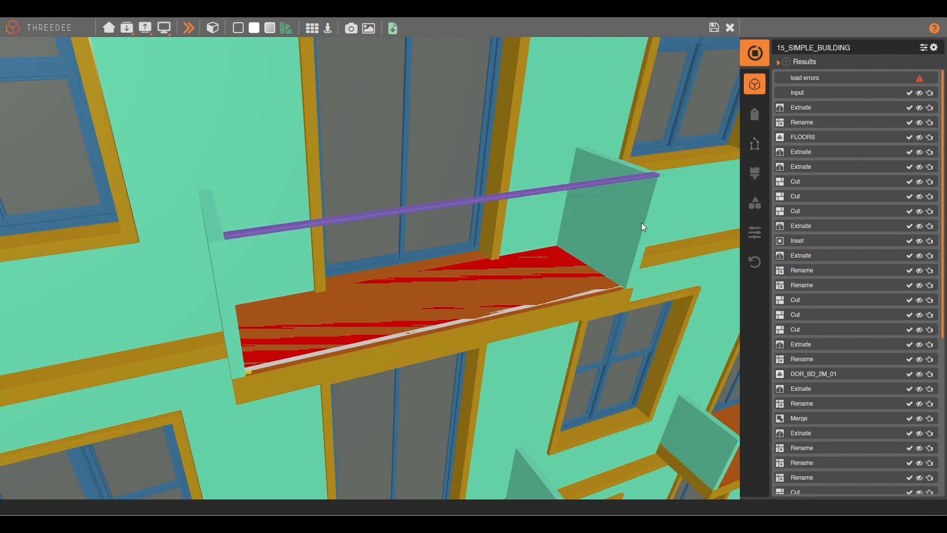
drag(578, 215, 664, 135)
click(714, 28)
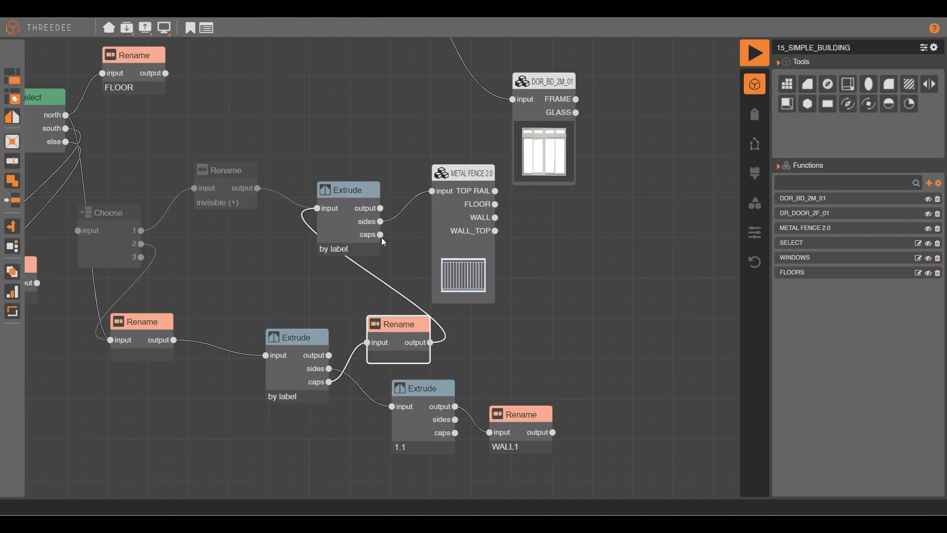
Add a Rename to the caps output of the metal fence's Extrude and rename all faces to invisible
drag(380, 234, 414, 107)
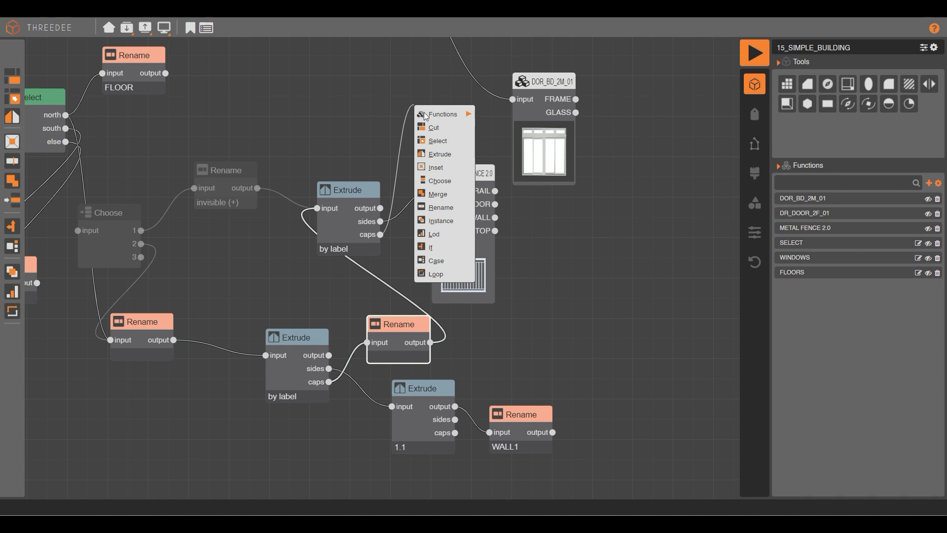
click(447, 206)
click(386, 258)
click(408, 385)
click(563, 367)
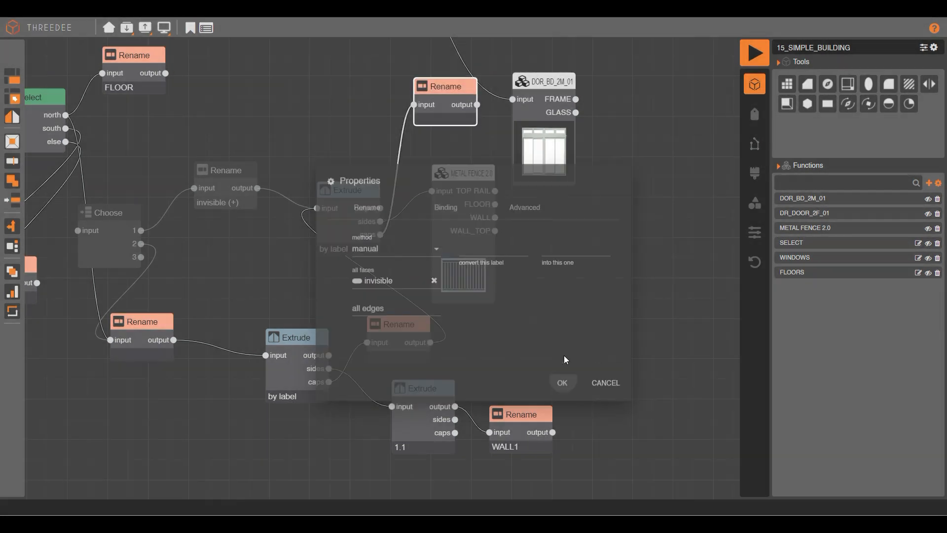
Render the building and examine the balconies with solid side parapets and a metal front railing
click(756, 52)
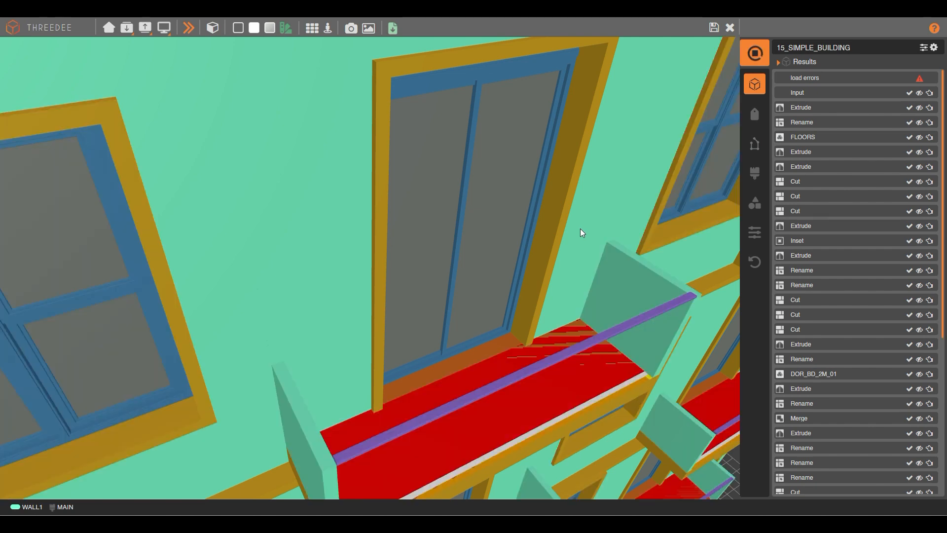
middle_drag(562, 223, 534, 174)
scroll(549, 186, down, 5)
scroll(535, 173, down, 3)
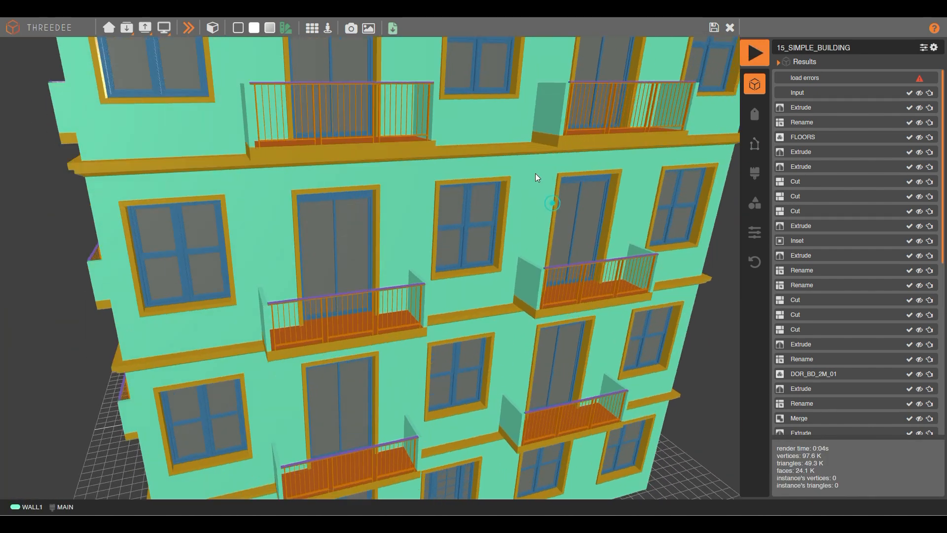
scroll(383, 253, up, 3)
middle_drag(382, 253, 348, 268)
scroll(348, 270, up, 3)
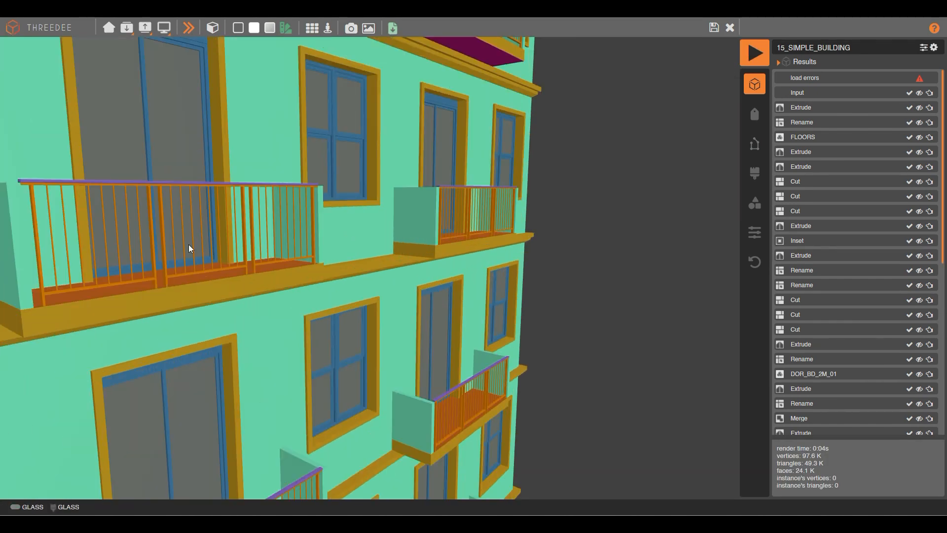
scroll(339, 217, up, 2)
middle_drag(345, 236, 380, 228)
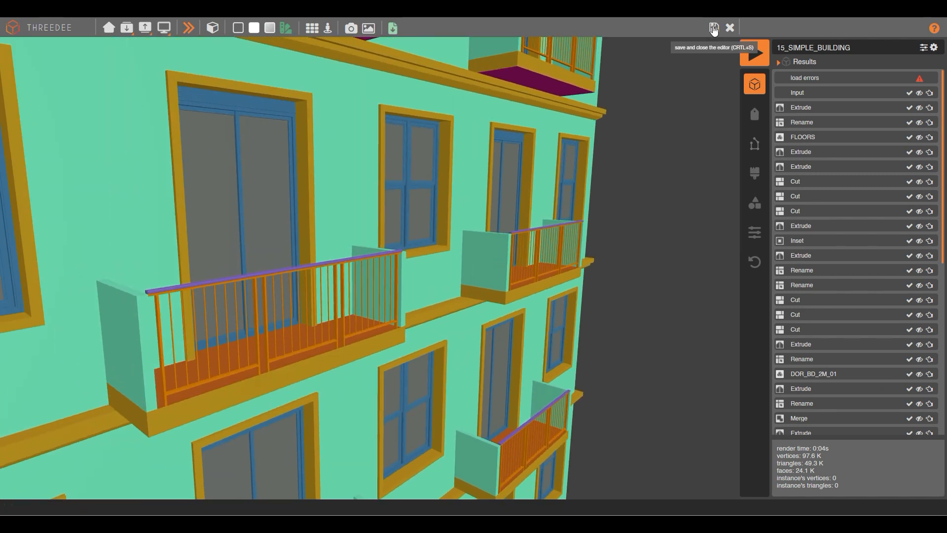
click(714, 28)
Disconnect the Select's north output from the Rename fed by the Choose's second output
scroll(447, 288, down, 3)
scroll(446, 279, up, 3)
drag(395, 276, 391, 273)
drag(534, 259, 482, 252)
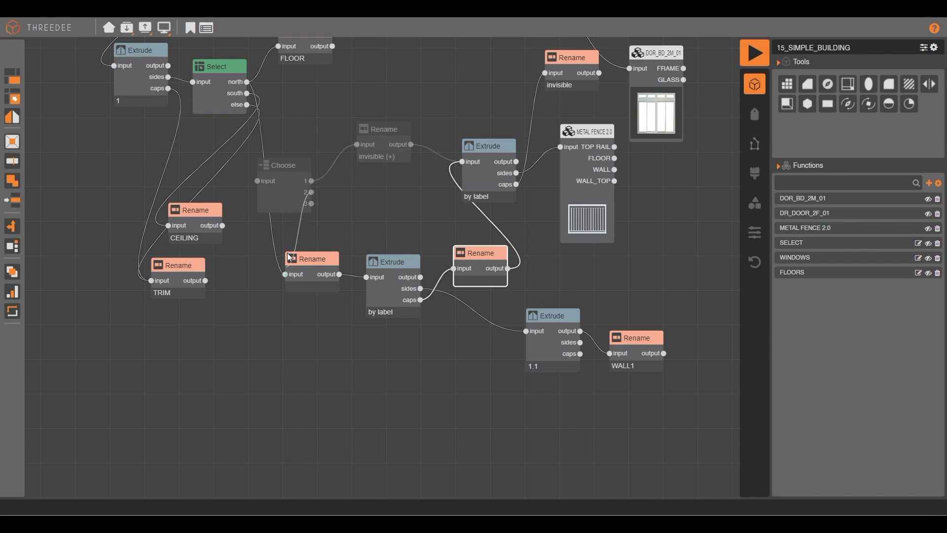
drag(286, 275, 276, 291)
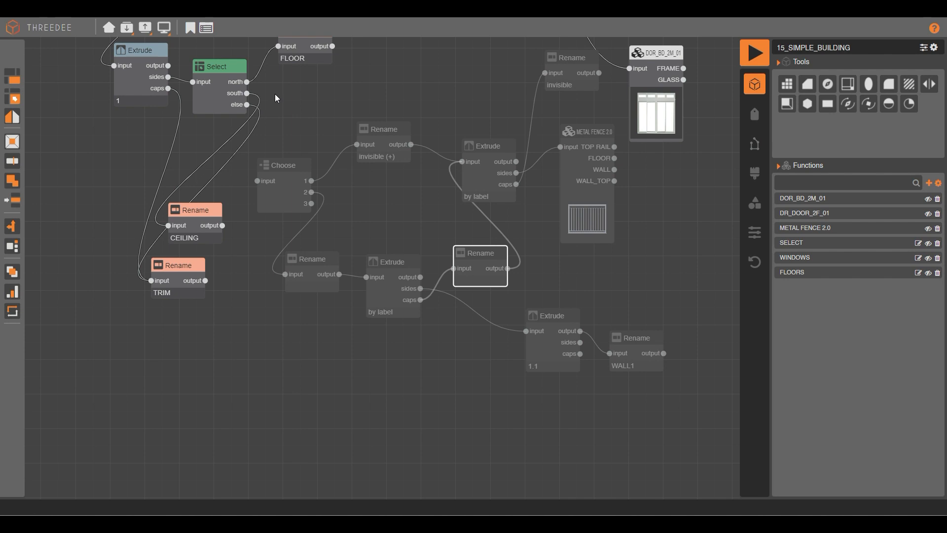
key(ctrl+z)
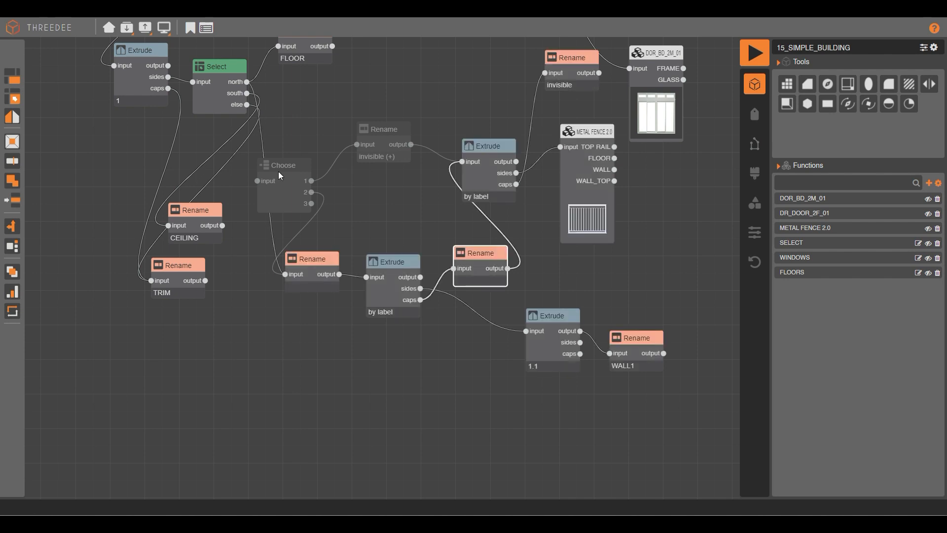
drag(248, 82, 279, 46)
Add a new Rename to the Select's north output, converting the label north to RAIL
drag(247, 82, 268, 339)
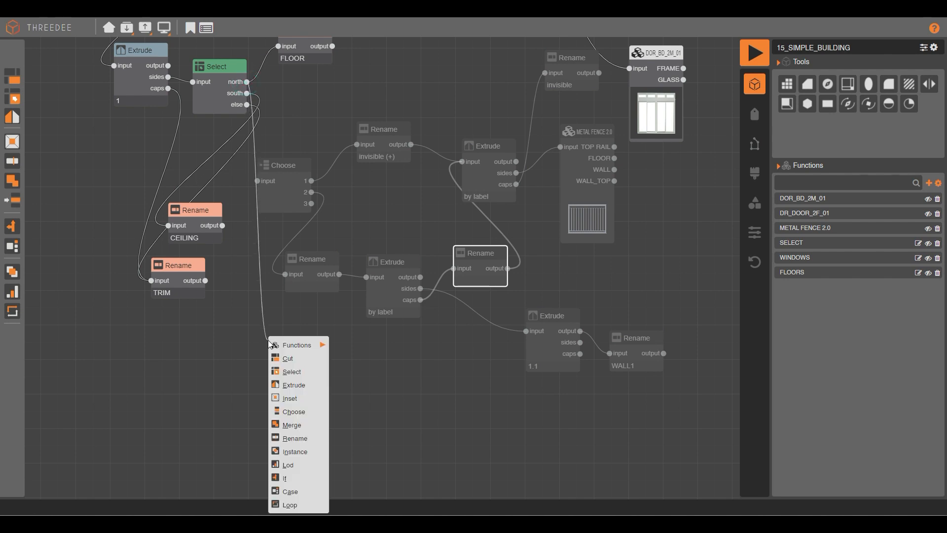
click(303, 439)
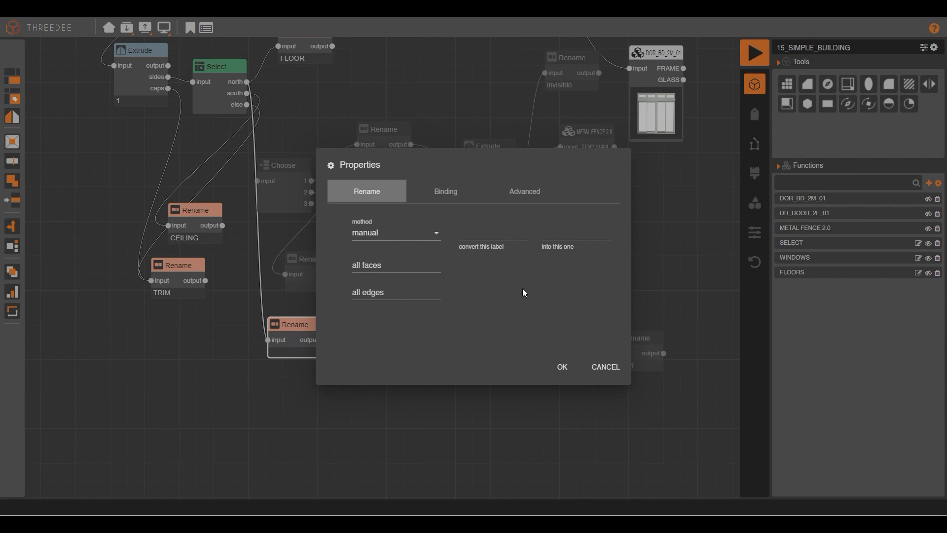
click(493, 232)
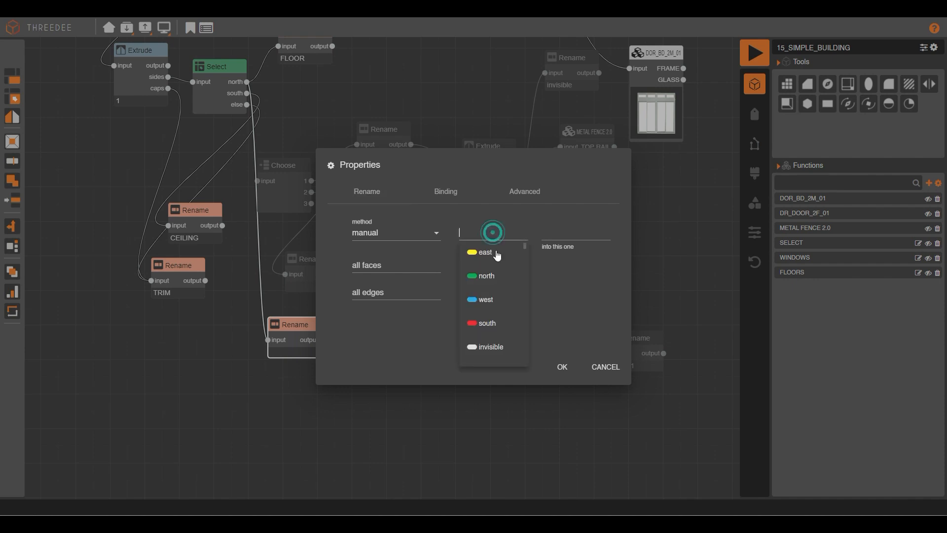
click(496, 273)
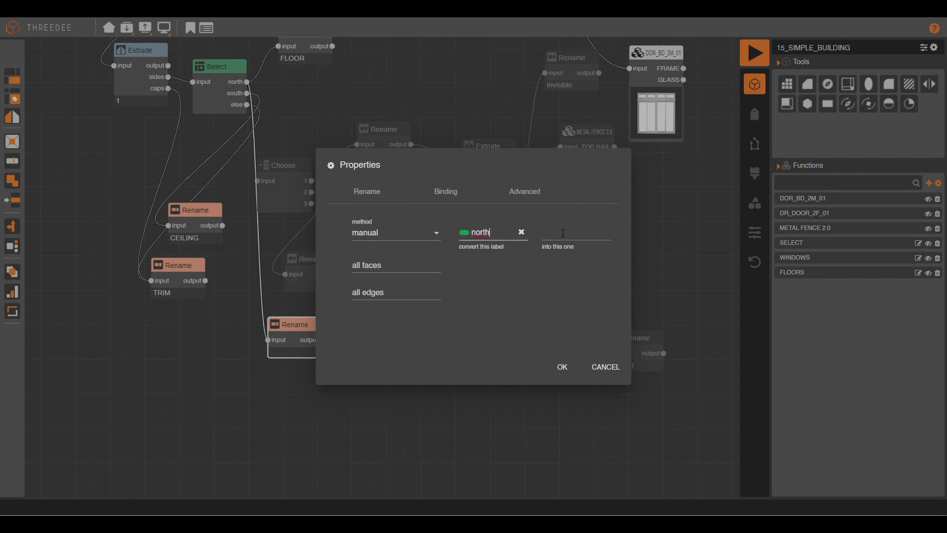
click(563, 233)
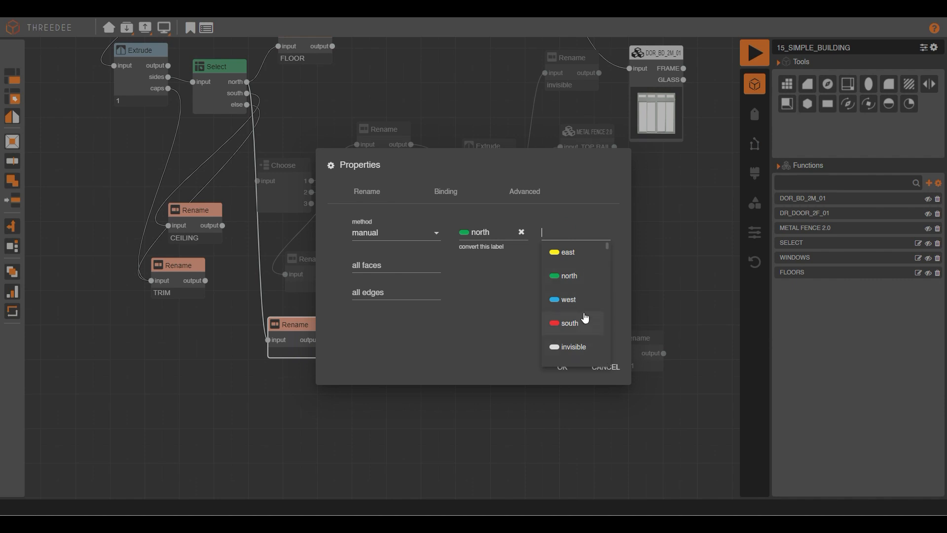
text(R)
click(578, 252)
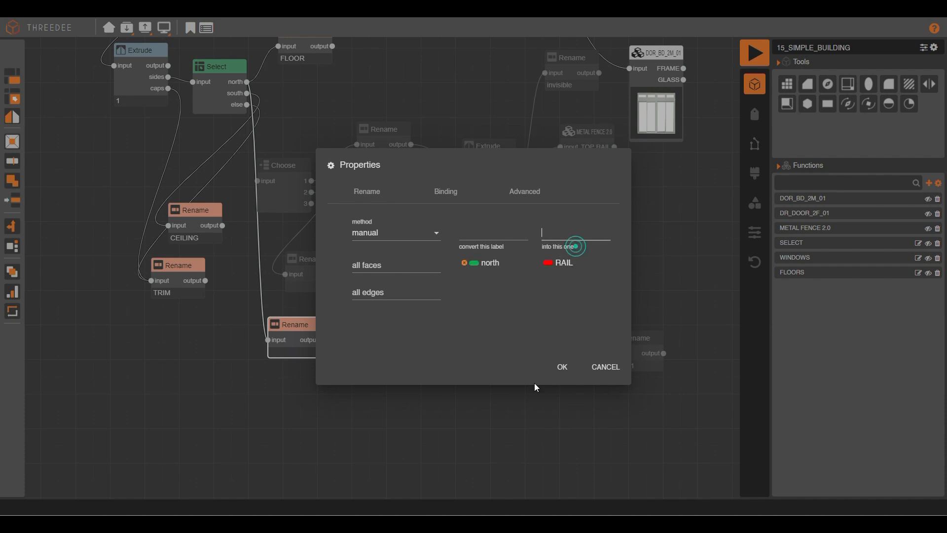
click(562, 367)
Add a label-profile Extrude after the new Rename and connect its sides output to the 1.1 Extrude
scroll(371, 375, up, 3)
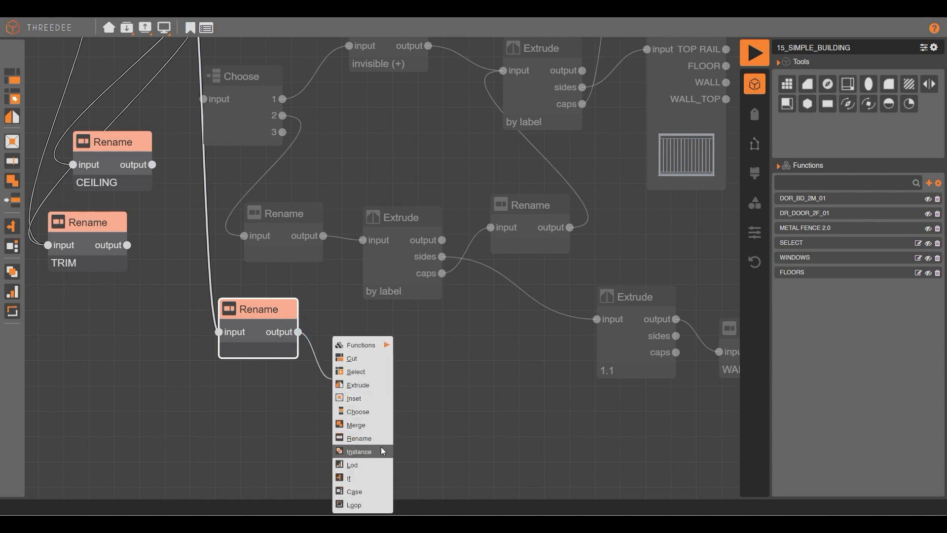
click(365, 384)
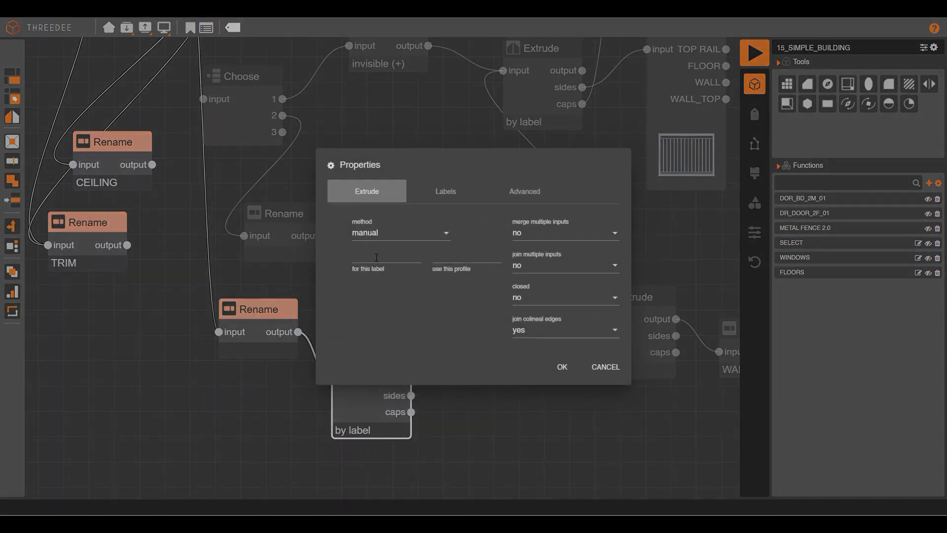
click(386, 239)
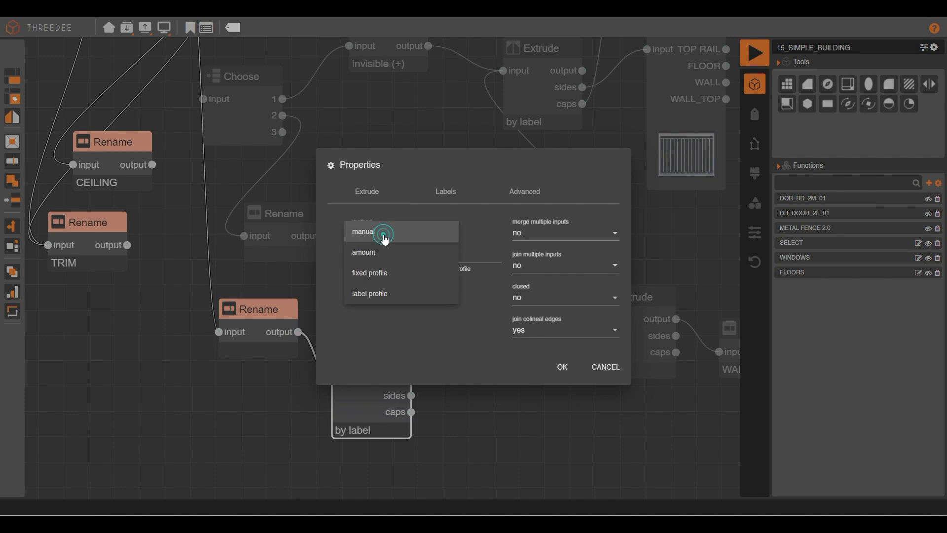
click(388, 290)
click(565, 367)
drag(462, 402, 566, 303)
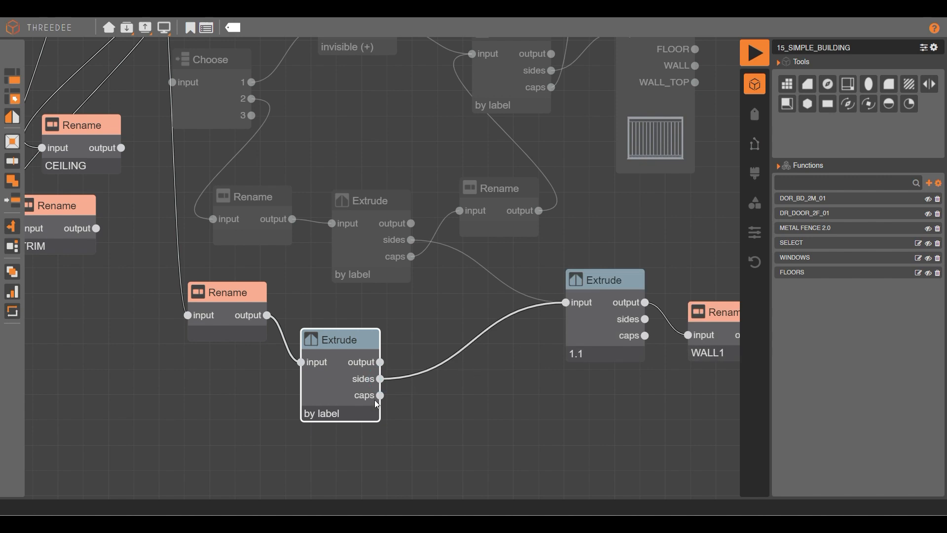
Add a Rename to the new label-profile Extrude's caps output, converting the east and west labels to RAIL
drag(380, 396, 446, 417)
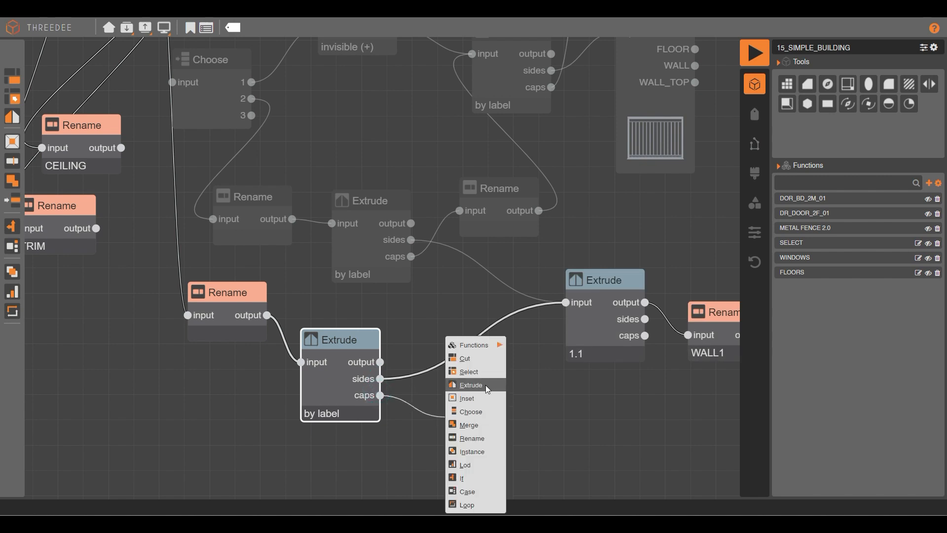
click(491, 439)
click(477, 231)
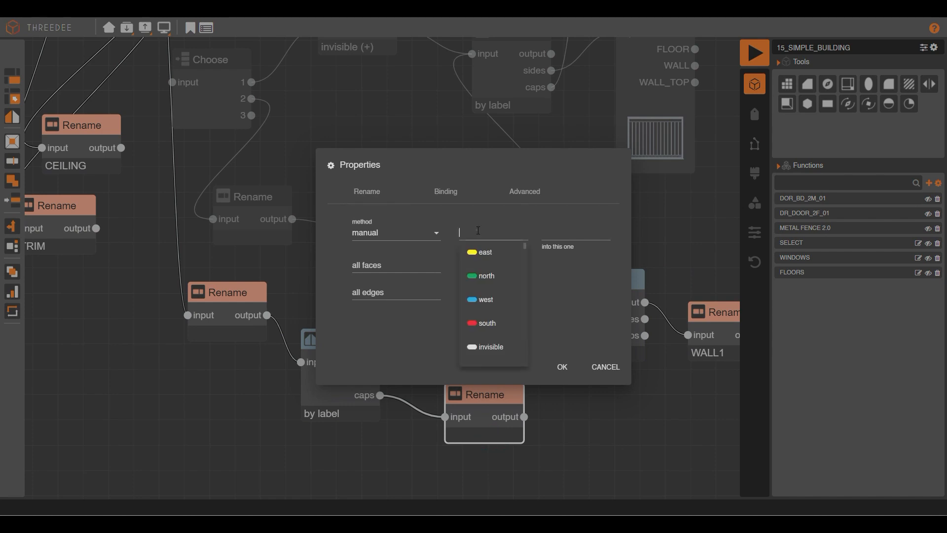
click(486, 252)
click(569, 233)
text(R)
click(580, 252)
click(495, 232)
click(493, 300)
click(578, 232)
text(R)
click(577, 253)
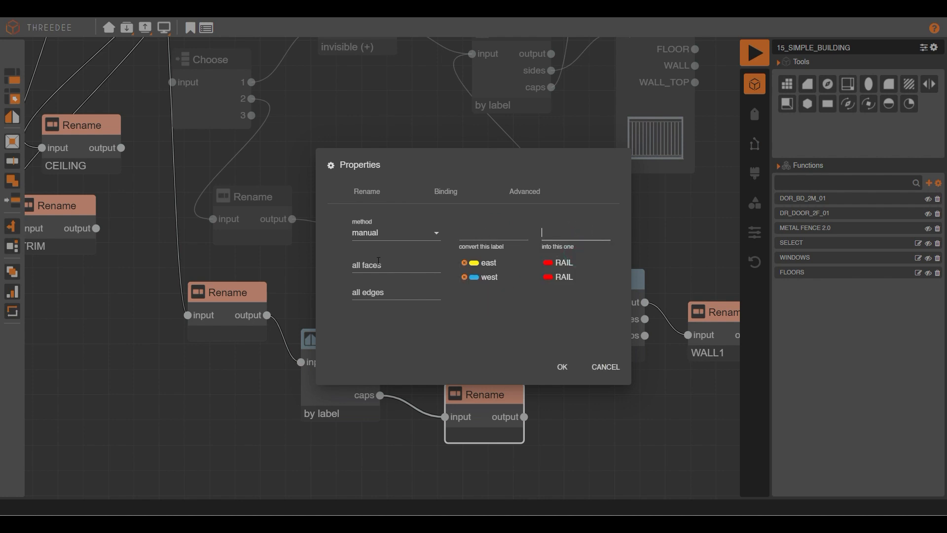
Name all edges invisible in this Rename and connect its output to the Extrude feeding METAL FENCE 2.0
click(375, 289)
click(387, 407)
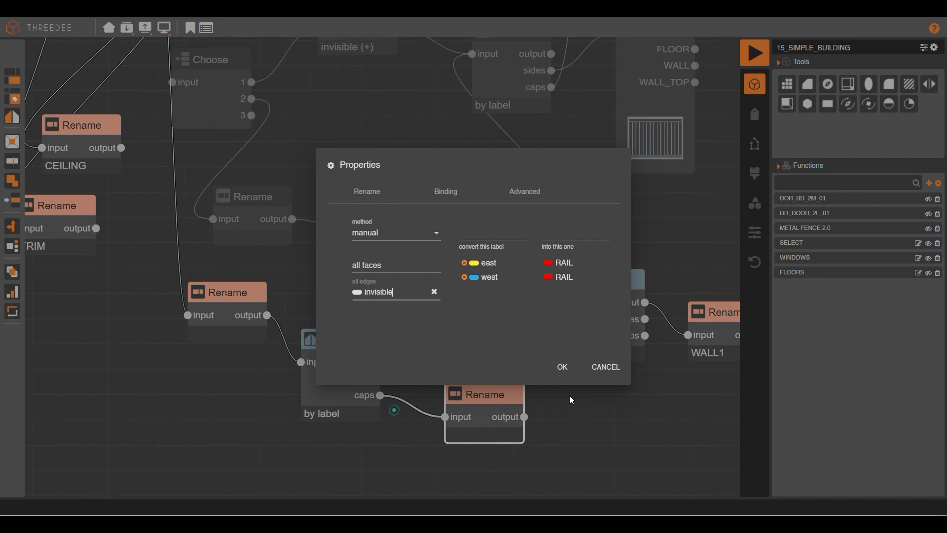
click(567, 369)
drag(523, 417, 469, 53)
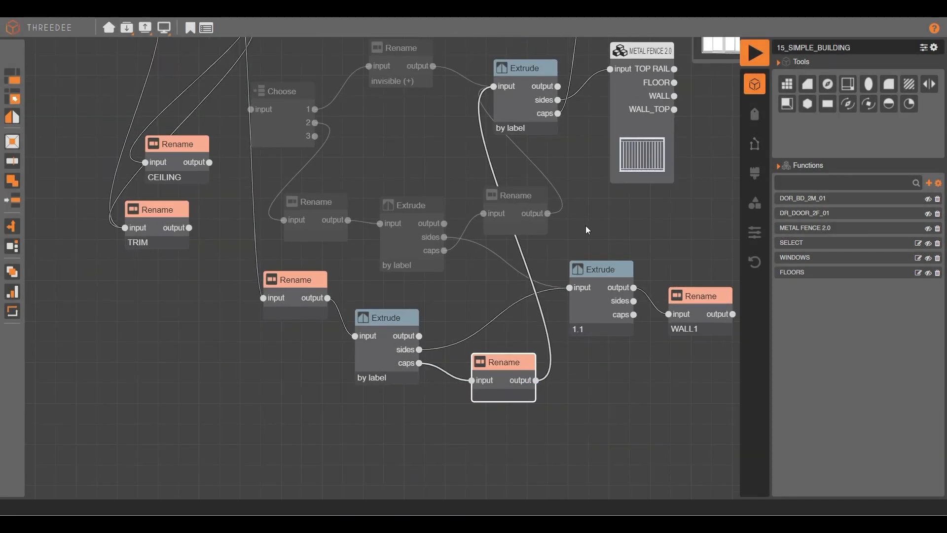
Render the building and examine the balconies with a solid front parapet and metal side railings
click(754, 54)
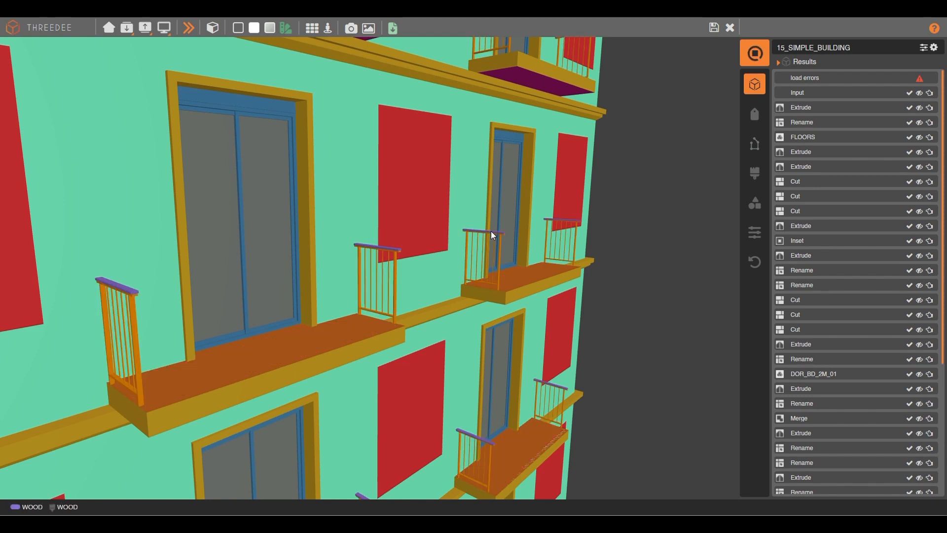
scroll(420, 231, up, 3)
middle_drag(419, 230, 483, 259)
middle_drag(447, 284, 452, 271)
middle_drag(511, 247, 405, 290)
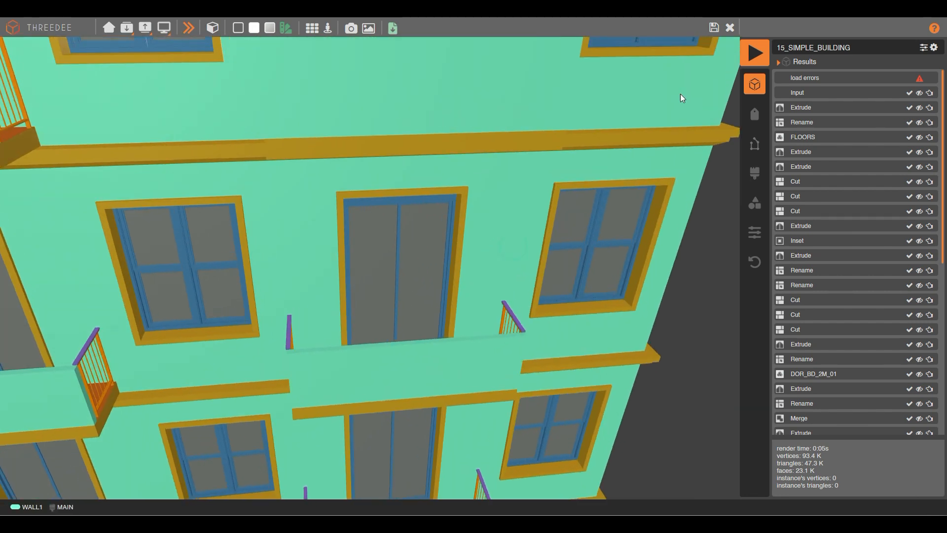
click(730, 27)
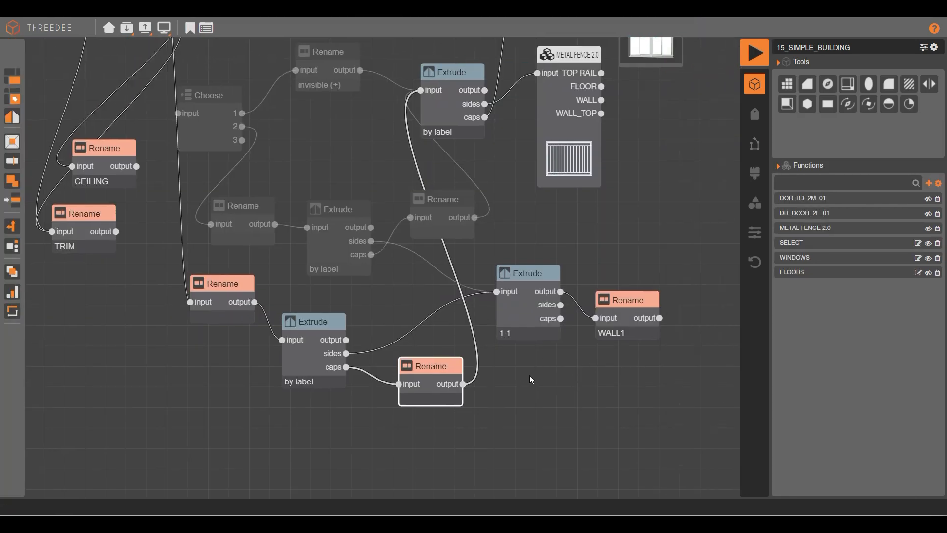
Set the amount of the Extrude feeding the WALL1 Rename to 1.15
scroll(499, 350, up, 4)
double_click(472, 276)
click(392, 266)
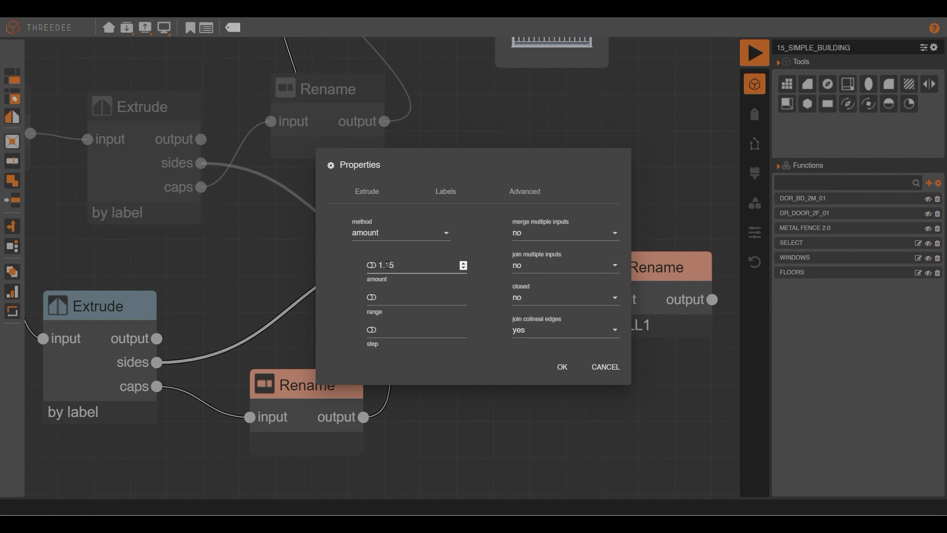
click(572, 375)
Reconnect the incoming facade edges from the lower blank Rename to the Choose input and wire choice 3 to that Rename
scroll(642, 374, down, 5)
scroll(225, 207, up, 5)
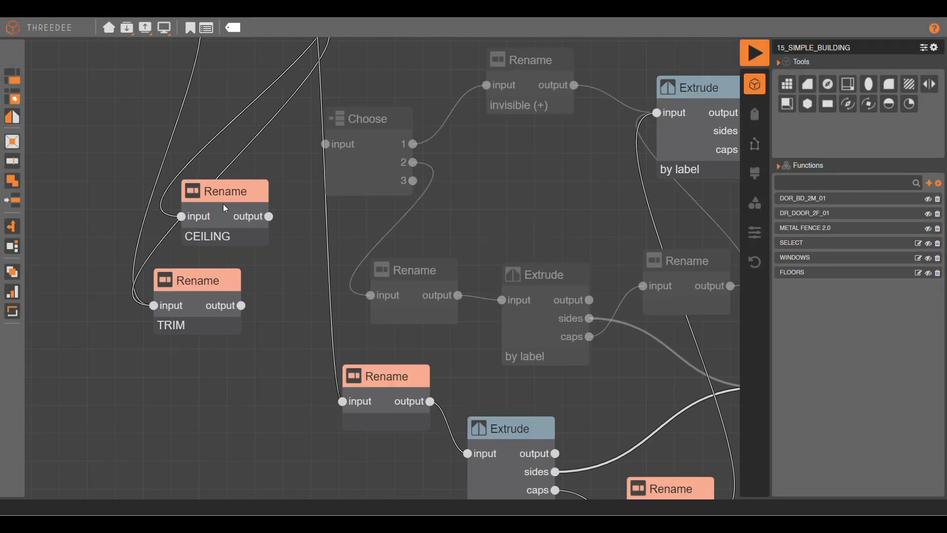
drag(341, 402, 326, 144)
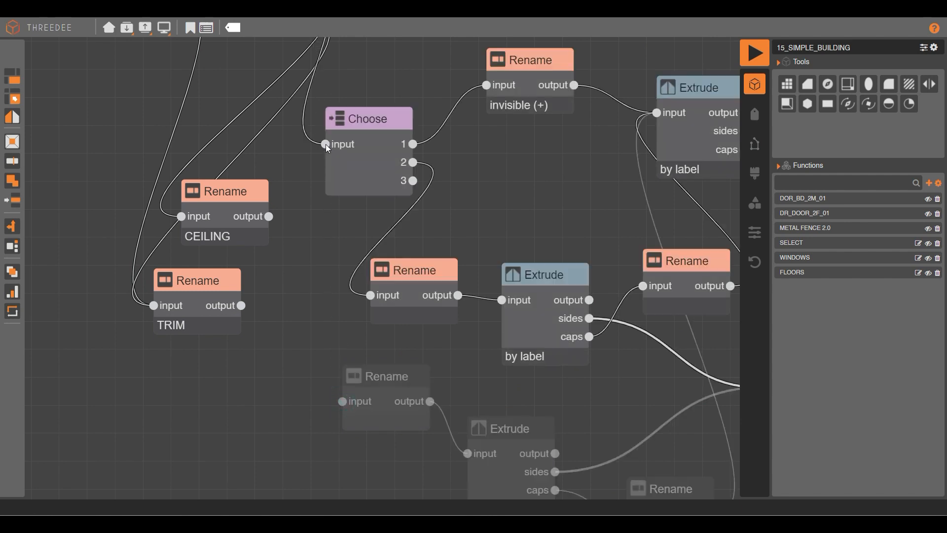
drag(413, 180, 347, 402)
Move the DOR_BD_2M_01 node upward in the graph, clear of METAL FENCE 2.0
scroll(288, 333, down, 4)
click(591, 266)
drag(528, 232, 535, 169)
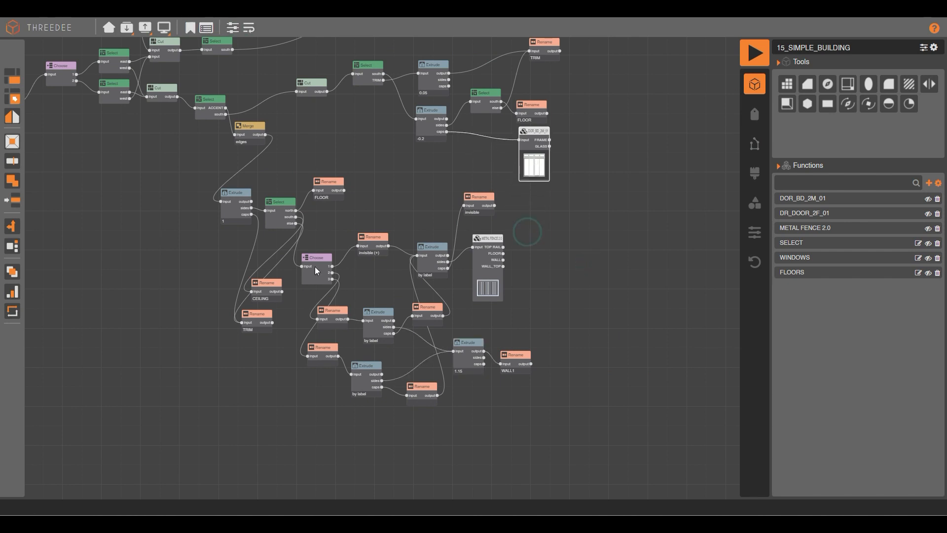
Render the building and examine its balcony railings from a distance
click(754, 52)
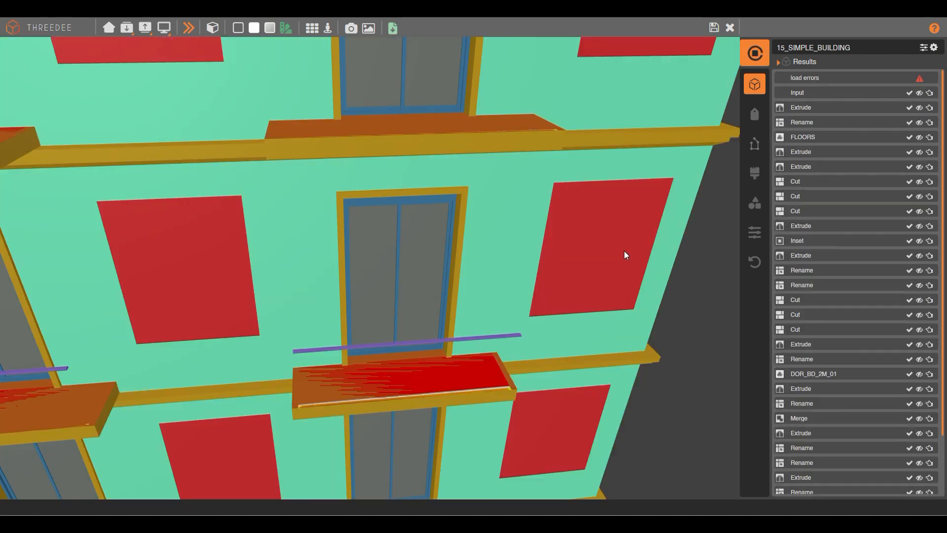
scroll(624, 250, down, 5)
drag(425, 280, 451, 268)
scroll(426, 259, down, 5)
scroll(451, 268, up, 5)
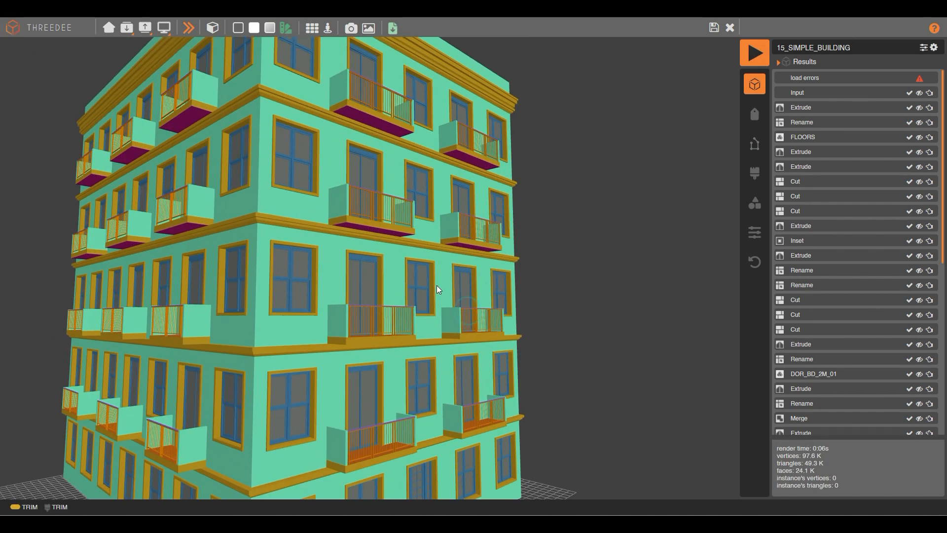
Generate several random variations of the building and compare their floors, cornices and balconies
click(190, 32)
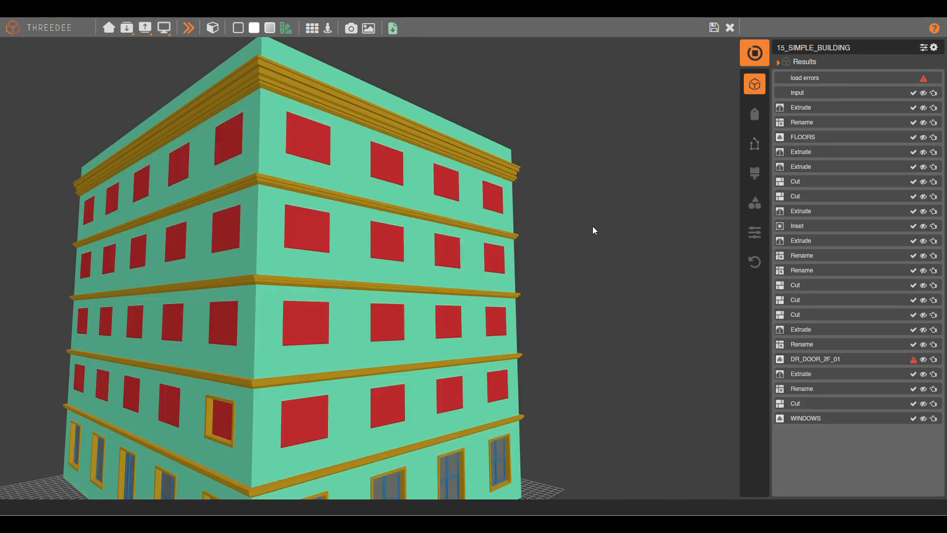
middle_drag(383, 220, 436, 196)
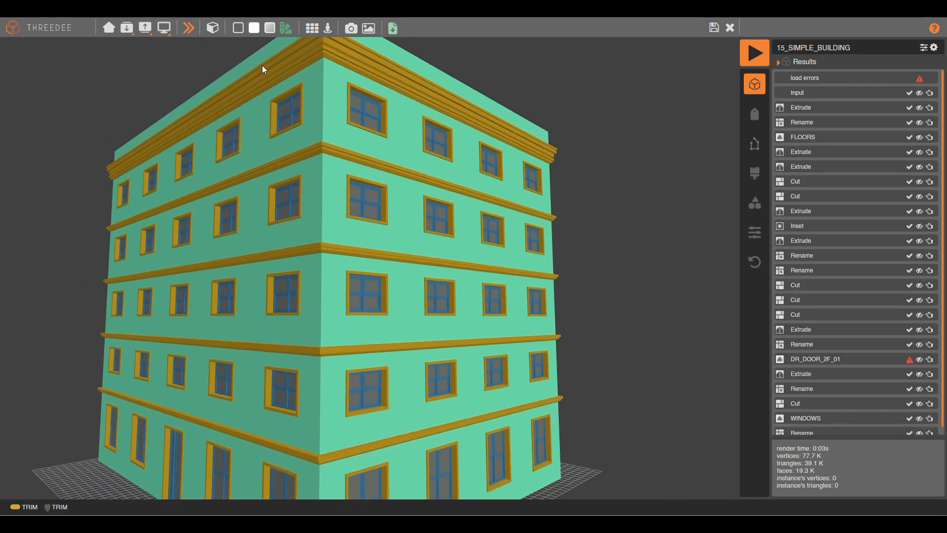
click(188, 28)
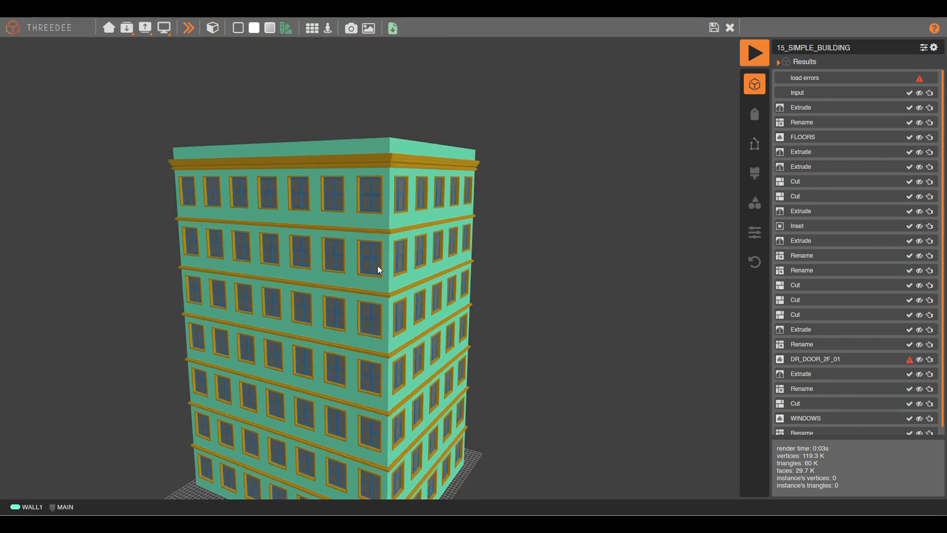
click(189, 29)
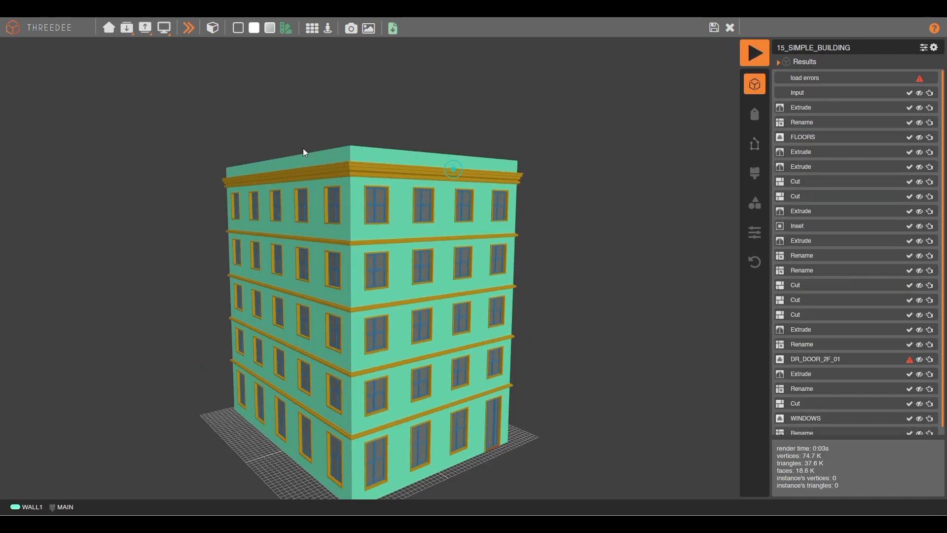
click(188, 28)
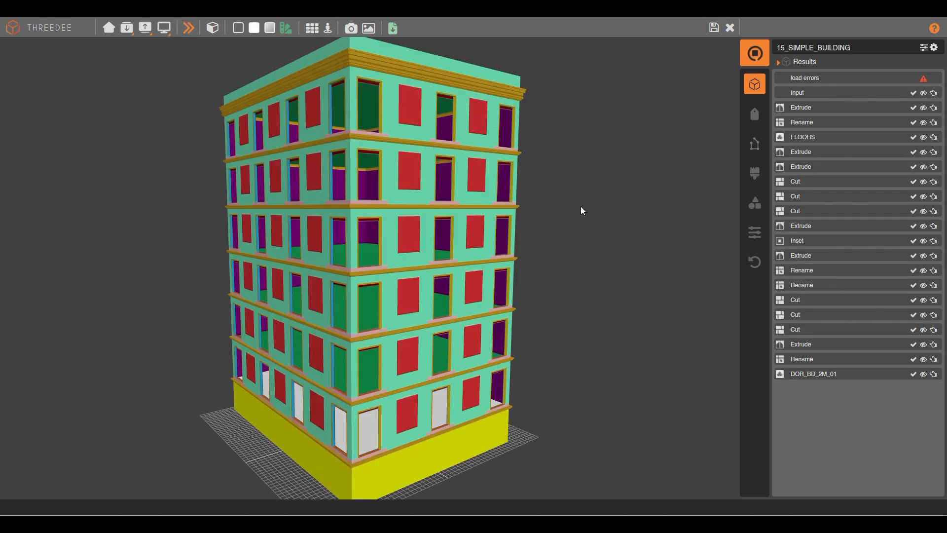
scroll(481, 259, up, 3)
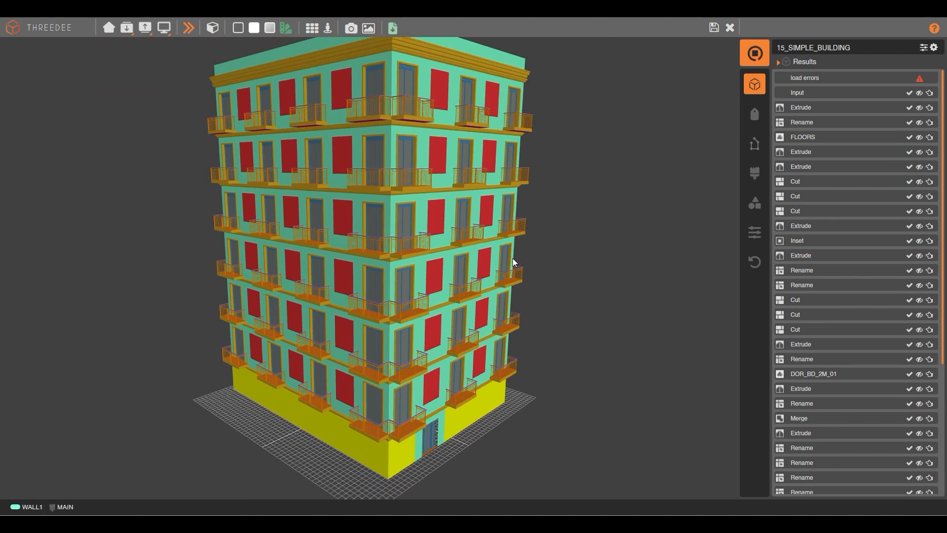
click(186, 30)
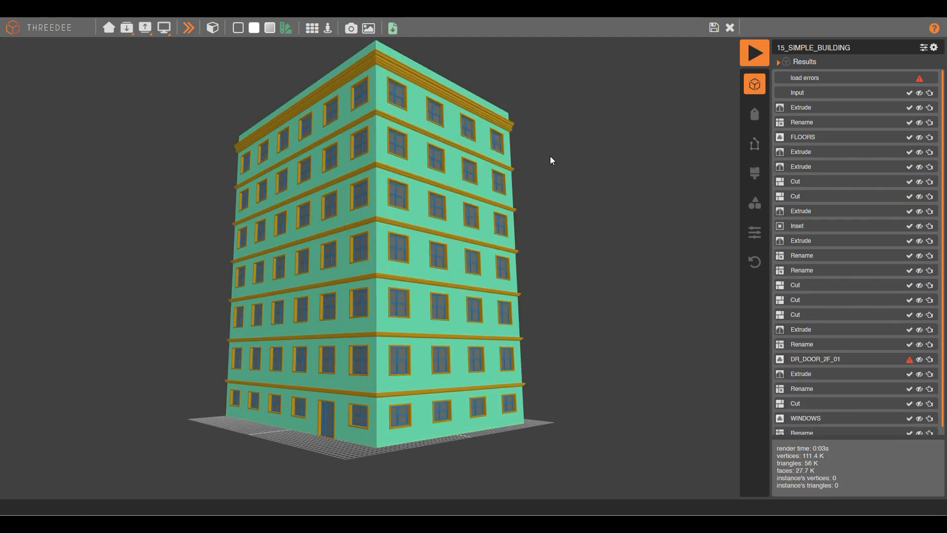
click(188, 29)
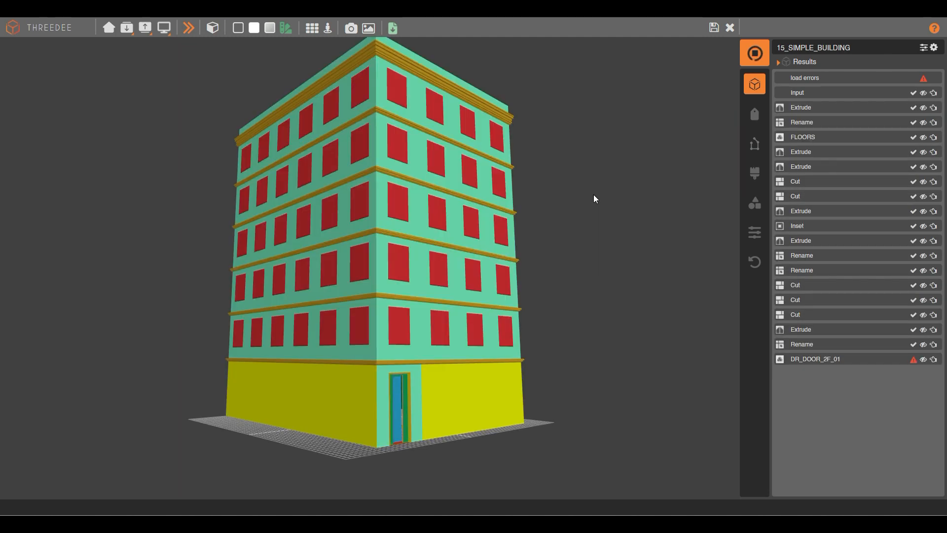
click(188, 29)
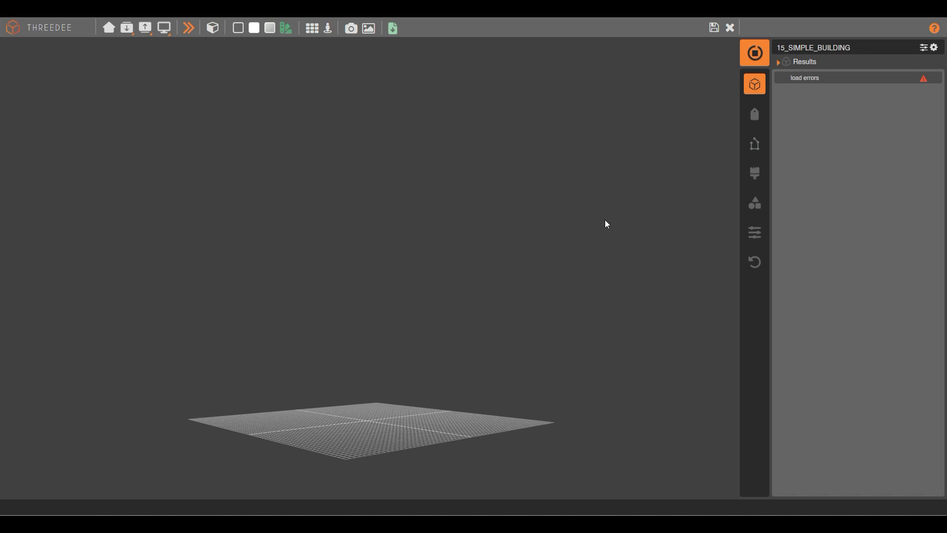
scroll(515, 249, up, 5)
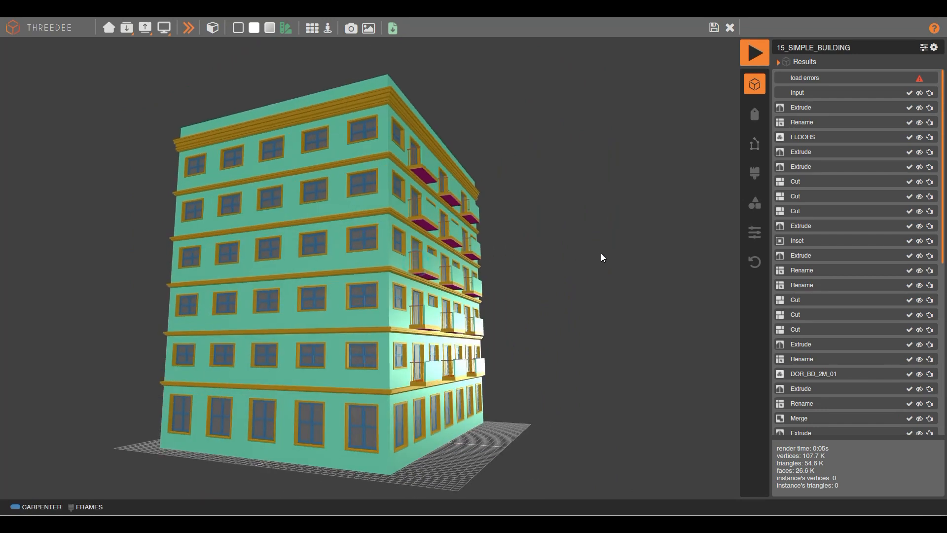
Open the WINDOWS function from the graph, search the function library for WIN and import the "window" function
click(715, 30)
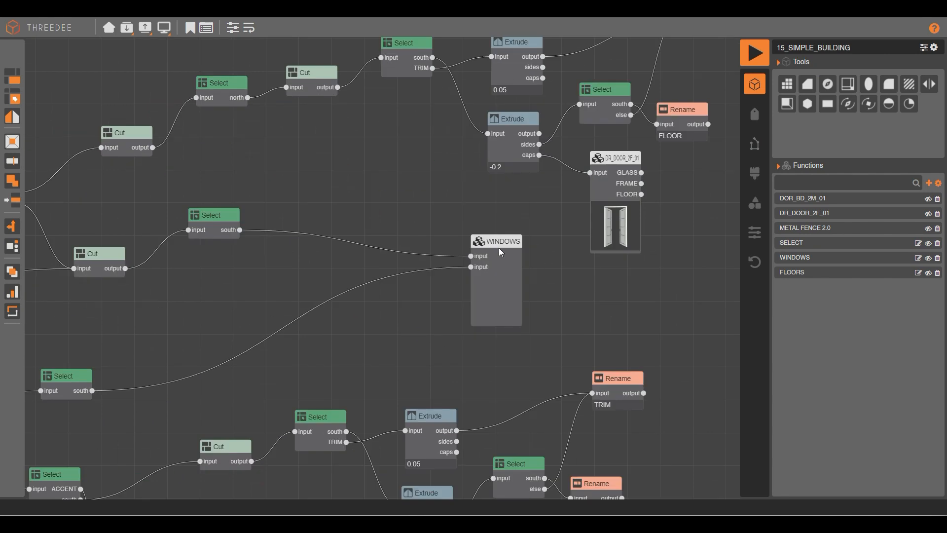
double_click(500, 248)
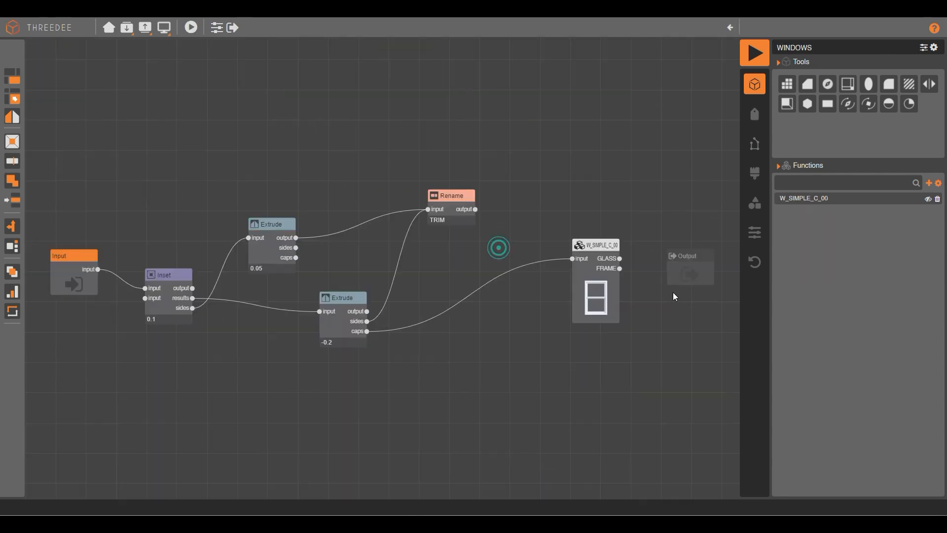
click(507, 110)
click(125, 27)
click(155, 52)
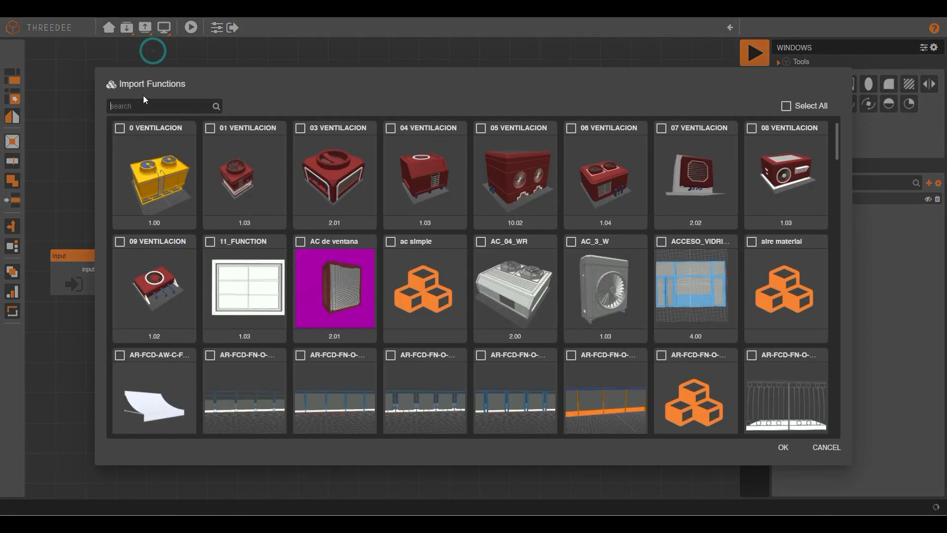
click(137, 105)
text(wi)
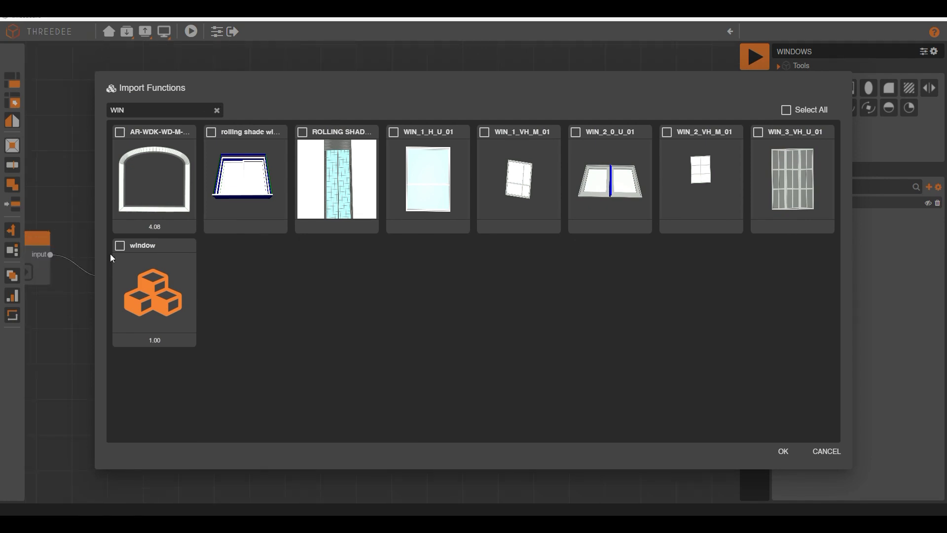
click(132, 256)
click(795, 452)
Add a Choose with choices 1 and 2 to the caps output of the -0.2 Extrude
drag(638, 259, 529, 304)
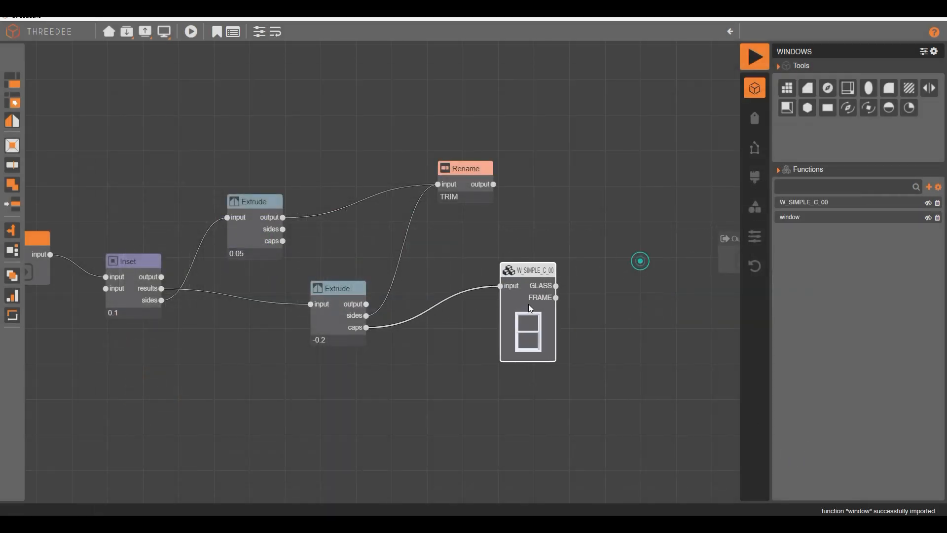
scroll(562, 281, up, 3)
drag(276, 351, 341, 303)
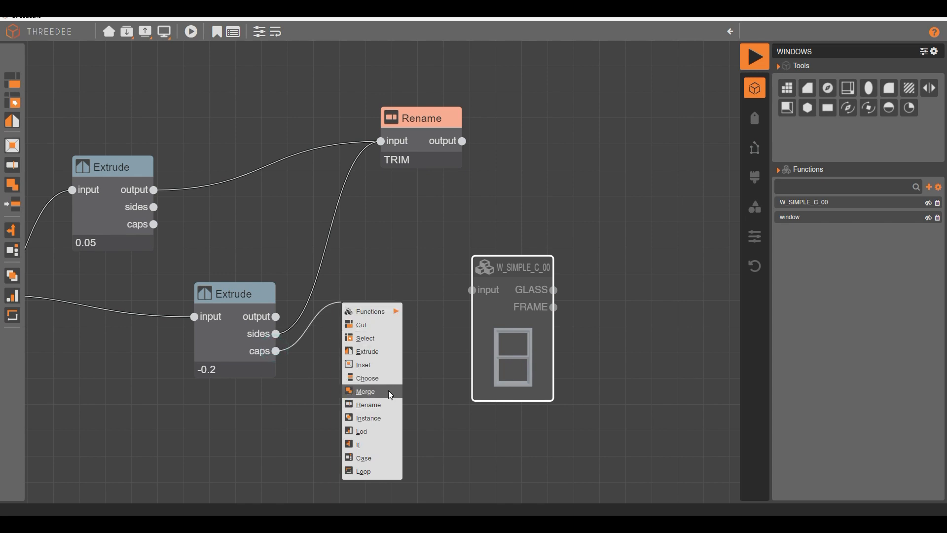
click(386, 378)
click(388, 232)
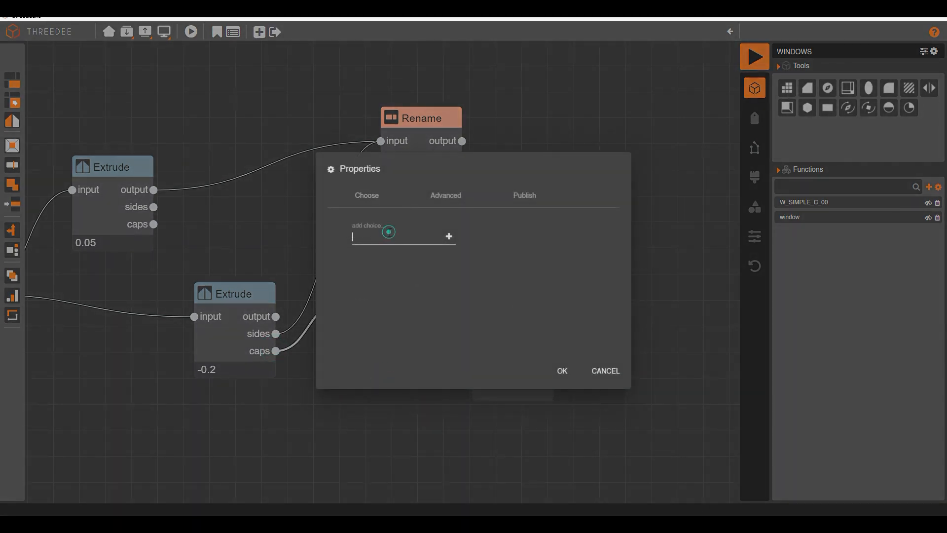
text(1)
key(Return)
text(2)
key(Return)
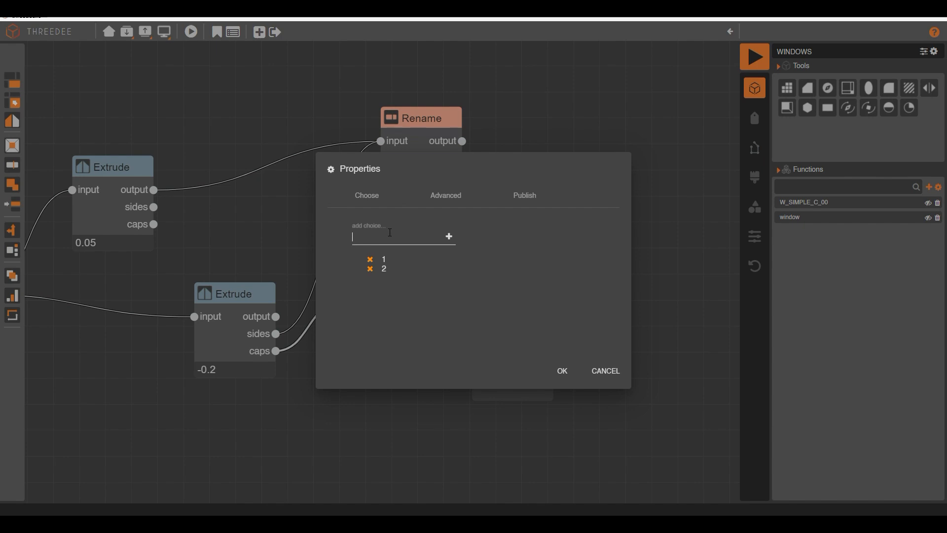
click(557, 371)
Connect choice 1 to W_SIMPLE_C_00 and choice 2 to a new "window" function node
drag(422, 302, 474, 291)
drag(422, 319, 471, 381)
mouse_move(507, 354)
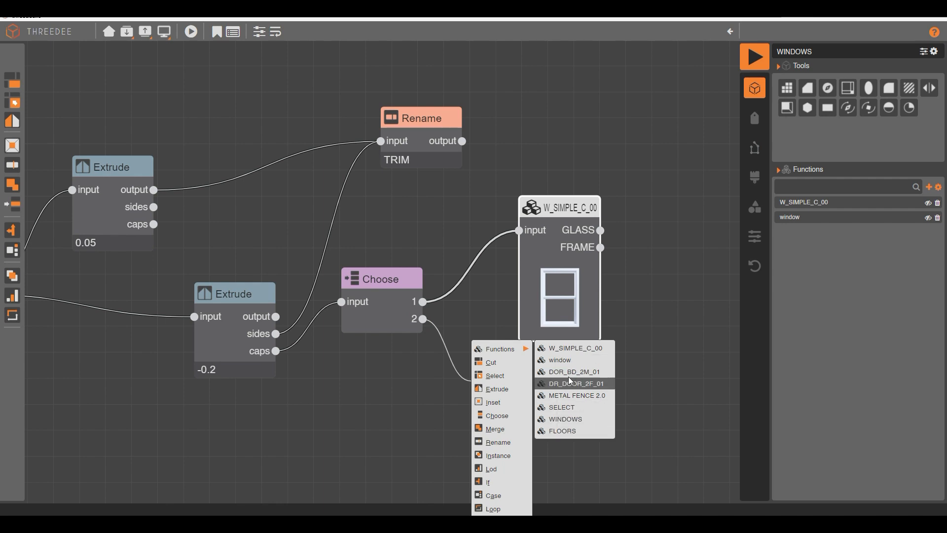
click(567, 361)
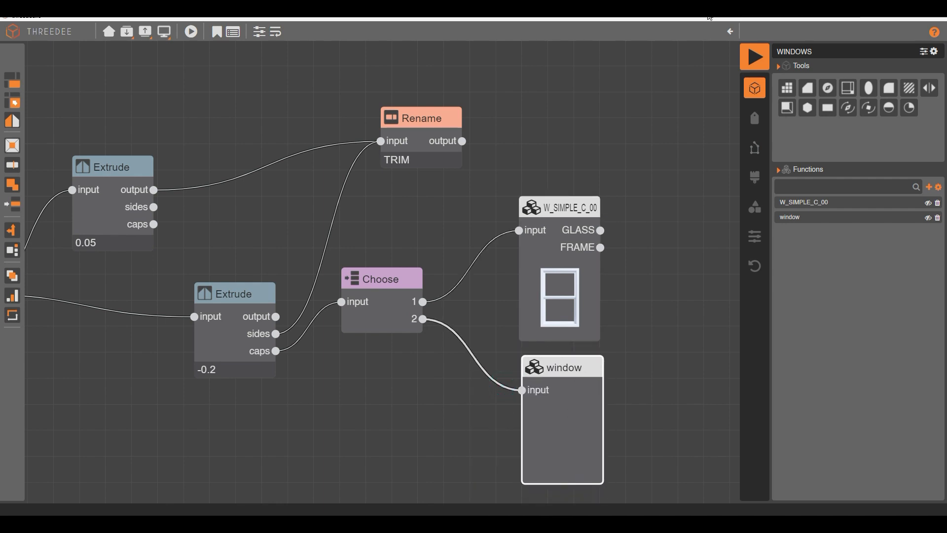
Return to the main building graph, render it and examine the window model in the uncoloured display with edges
click(729, 33)
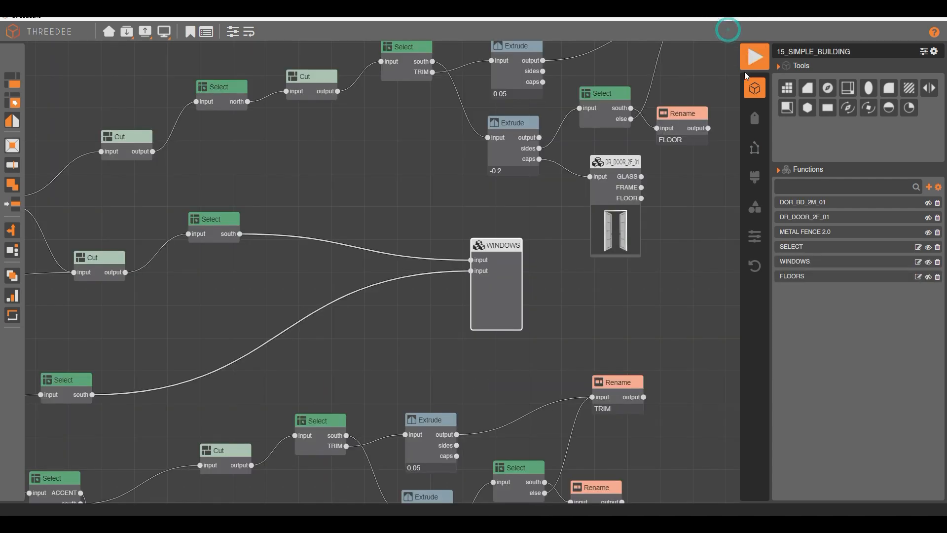
click(755, 58)
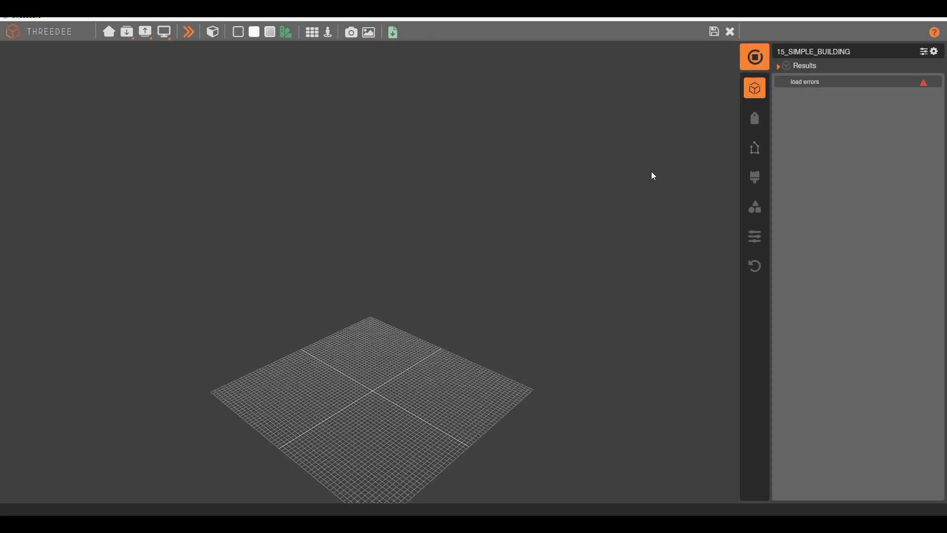
scroll(510, 276, up, 5)
middle_drag(510, 276, 454, 257)
scroll(348, 246, up, 8)
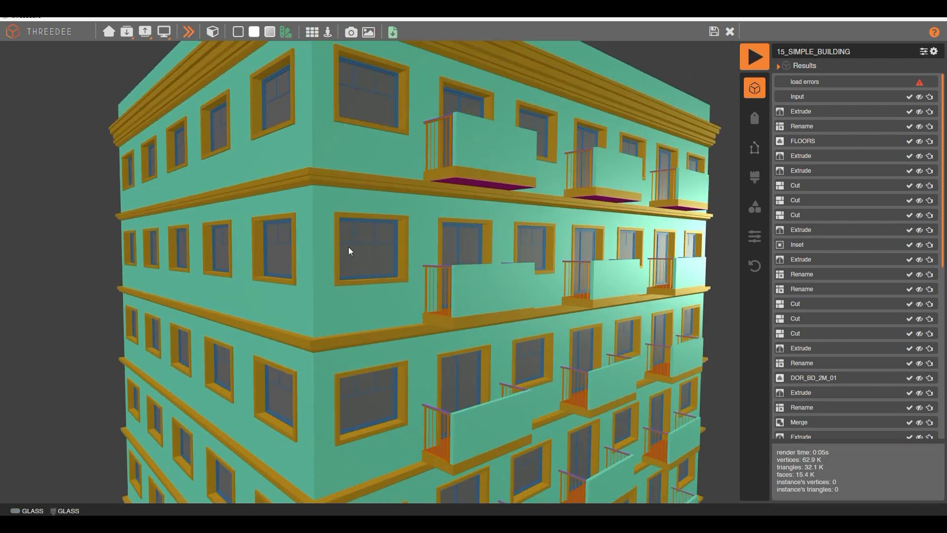
click(237, 33)
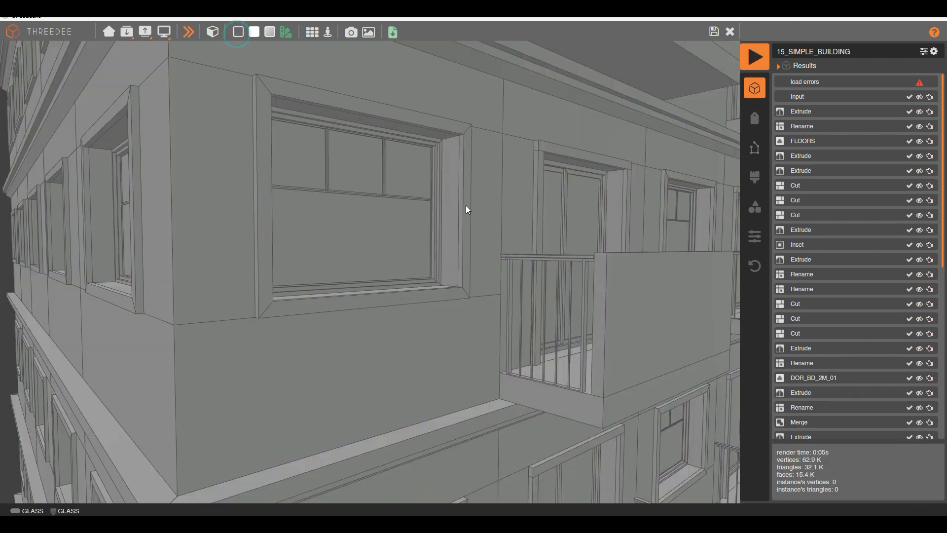
scroll(406, 231, down, 10)
middle_drag(406, 230, 364, 250)
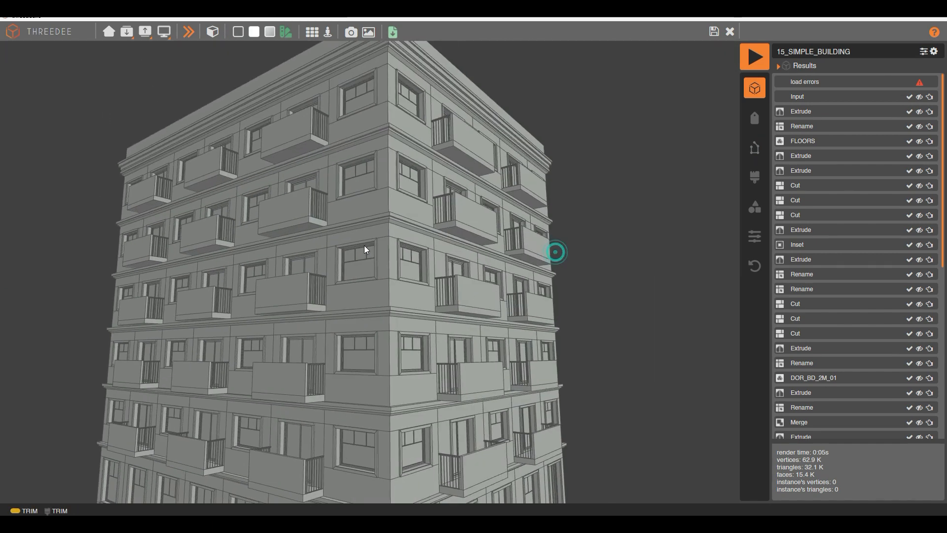
Reopen the WINDOWS function in the graph and reposition its Input and Inset nodes to make room
click(714, 35)
scroll(589, 257, down, 5)
scroll(445, 281, up, 5)
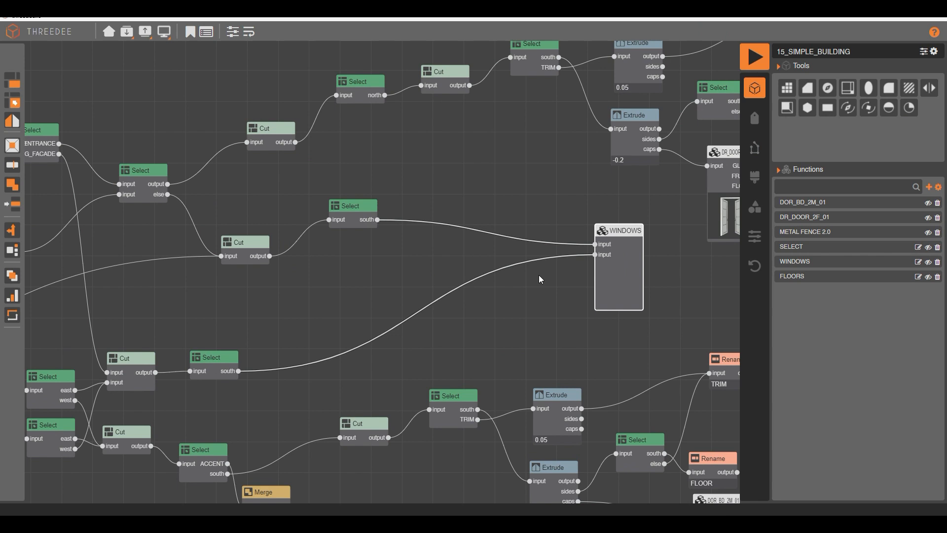
double_click(613, 253)
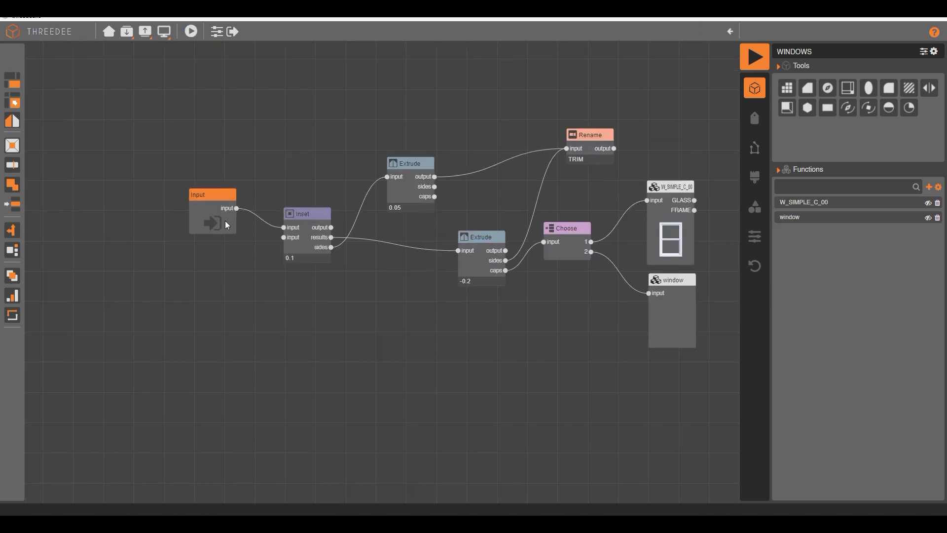
drag(225, 220, 100, 180)
drag(312, 240, 276, 226)
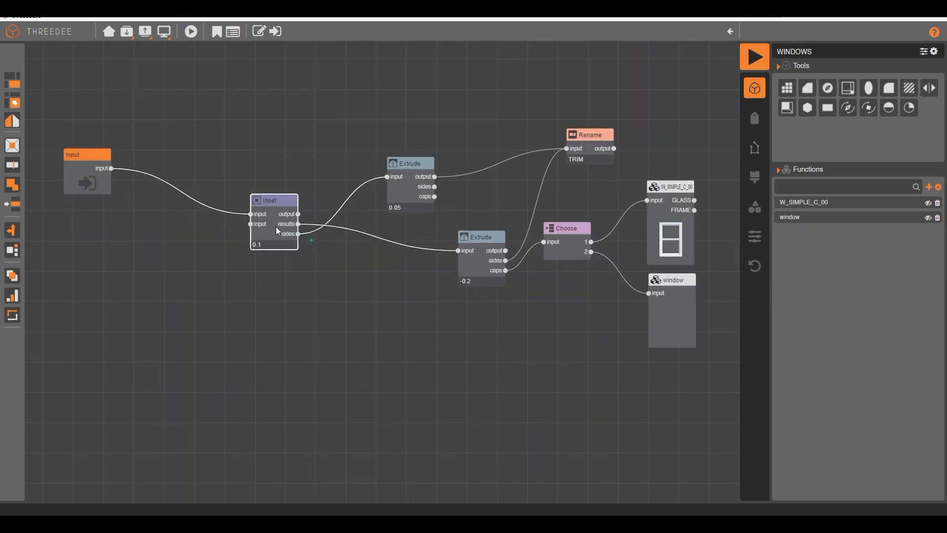
Add a Choose with choices 1 and 2 to the output of the WINDOWS function's Input node
double_click(112, 168)
click(132, 100)
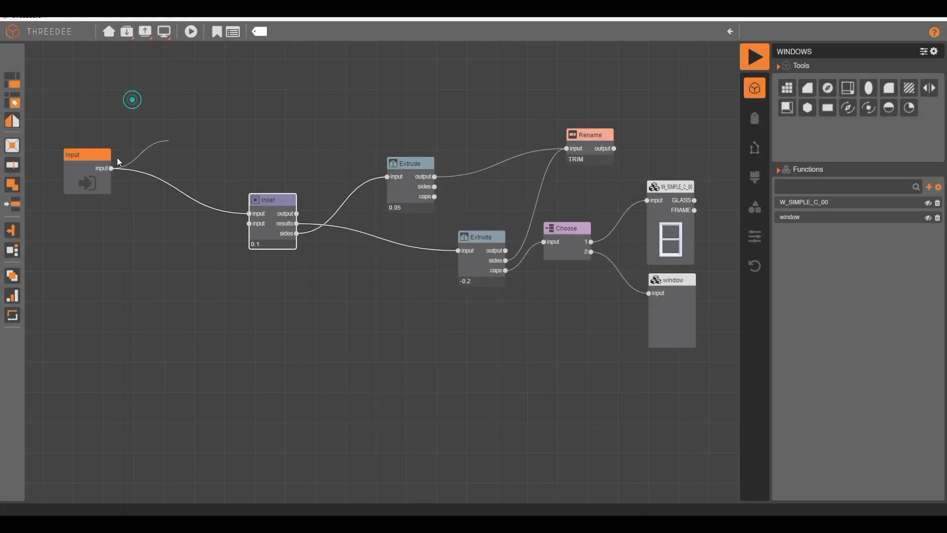
click(111, 168)
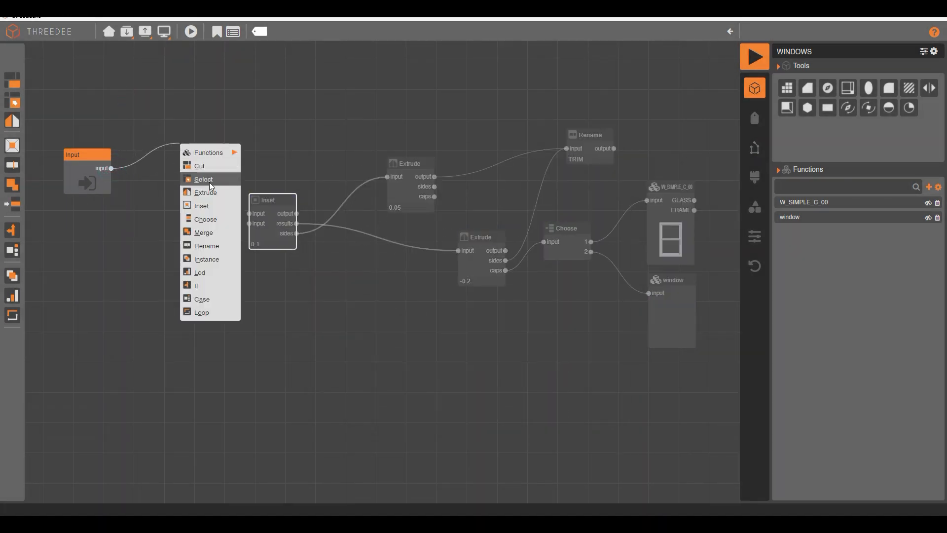
click(212, 220)
click(385, 233)
text(1)
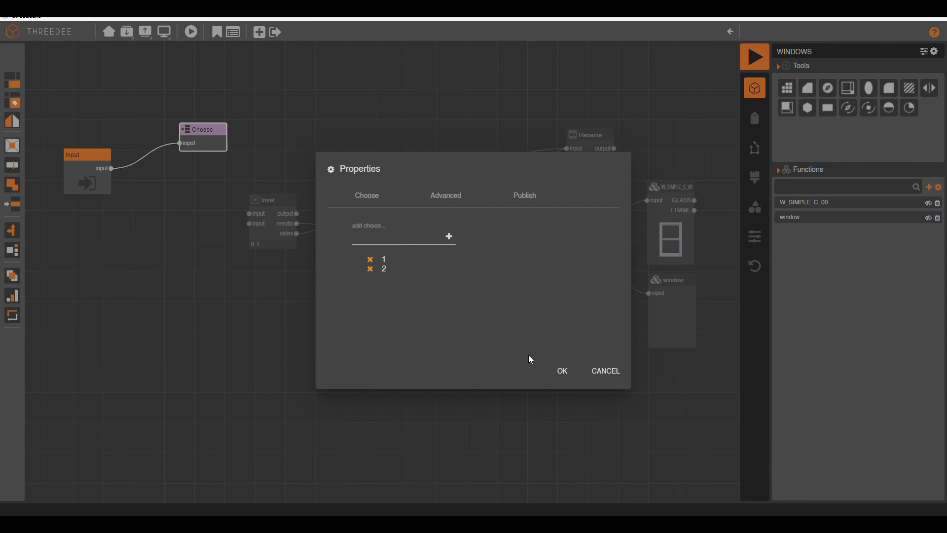
click(562, 371)
Arrange the new Choose between Input and Inset, connecting choice 1 to the Inset and choice 2 to the -0.2 Extrude's input
scroll(229, 142, up, 3)
drag(247, 186, 262, 241)
scroll(161, 307, down, 3)
drag(186, 205, 169, 245)
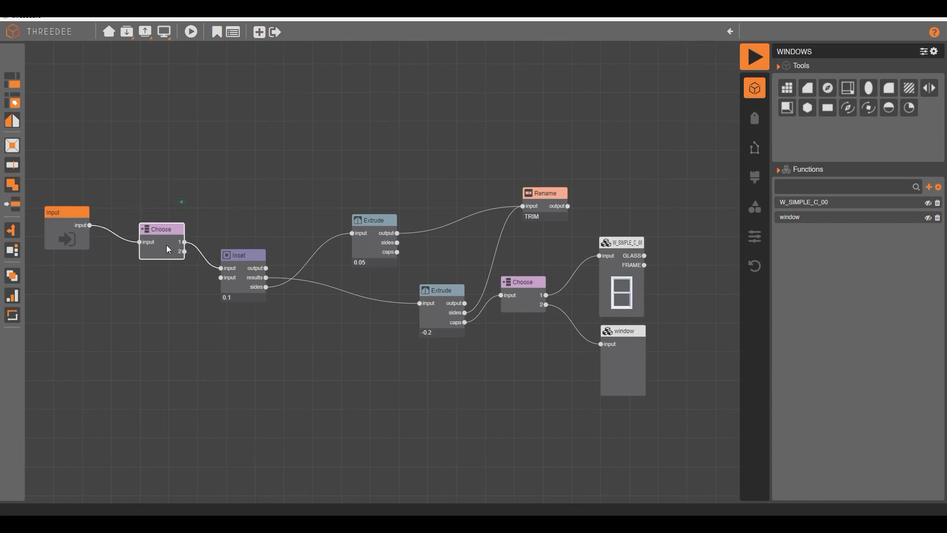
scroll(216, 303, up, 2)
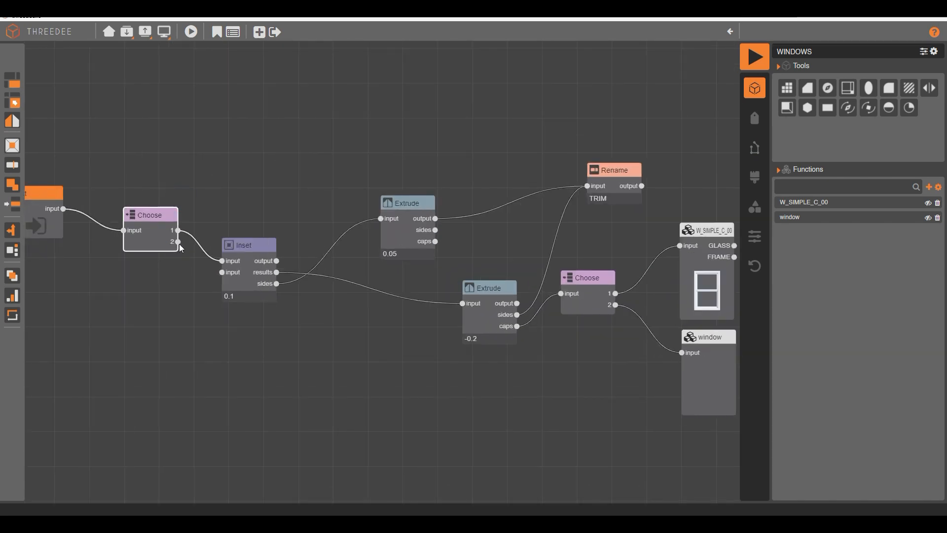
drag(177, 241, 462, 303)
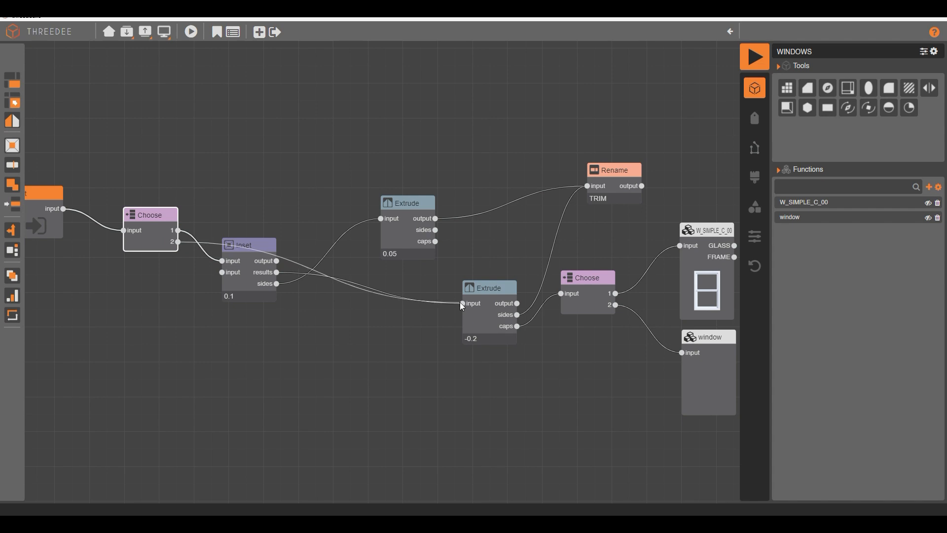
click(499, 113)
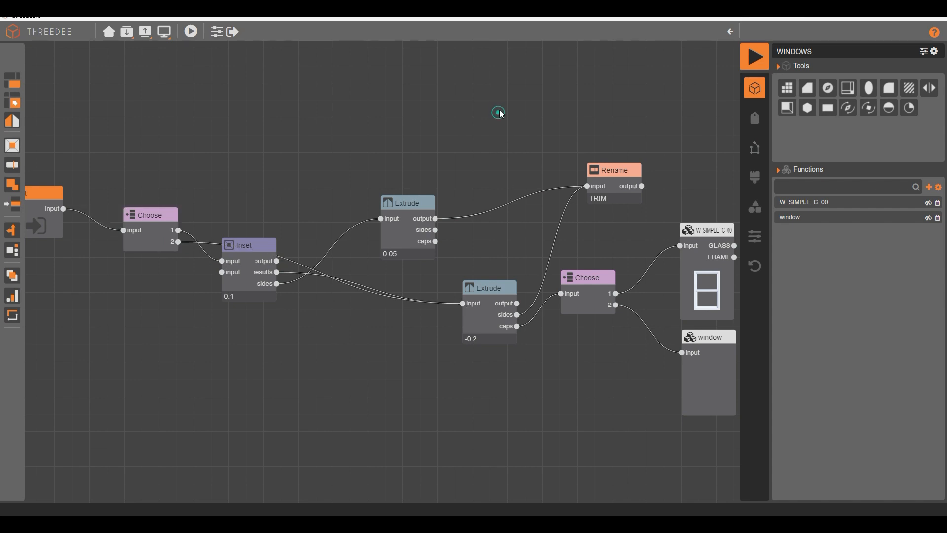
Leave the WINDOWS function, render the main building in the coloured display without edges, and generate another random variation
click(732, 33)
click(730, 30)
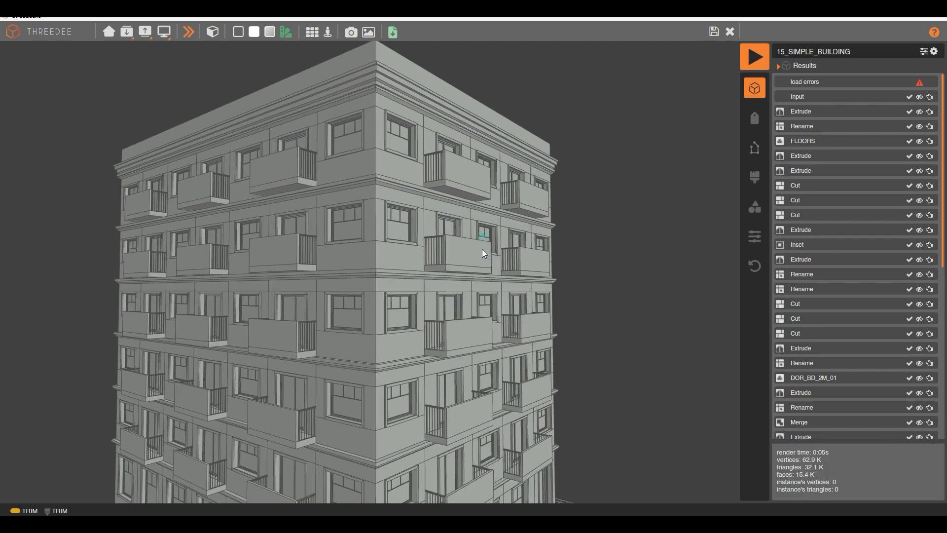
click(271, 33)
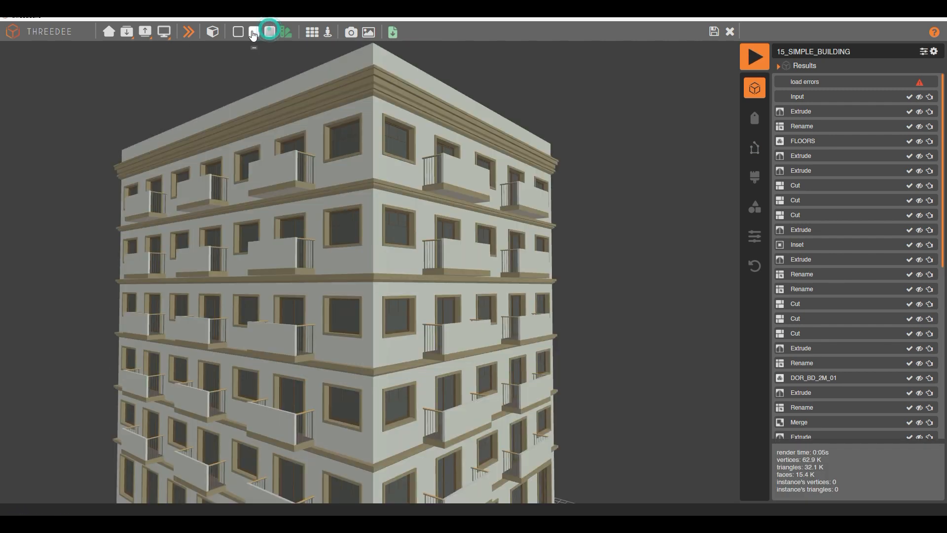
click(188, 34)
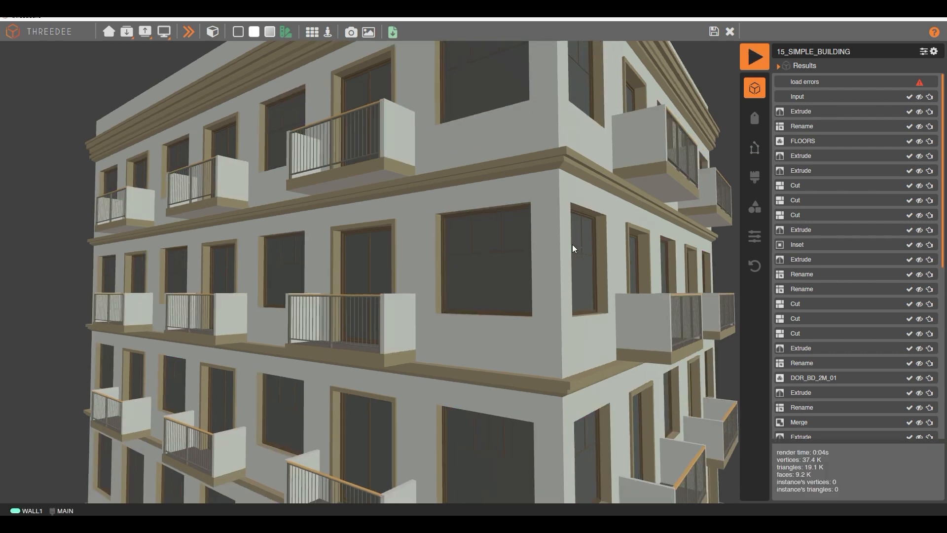
Examine the rendered windows, window trims, balconies and ground-floor entrance up close
scroll(572, 244, down, 6)
drag(567, 243, 474, 227)
scroll(396, 241, up, 4)
right_drag(441, 397, 446, 254)
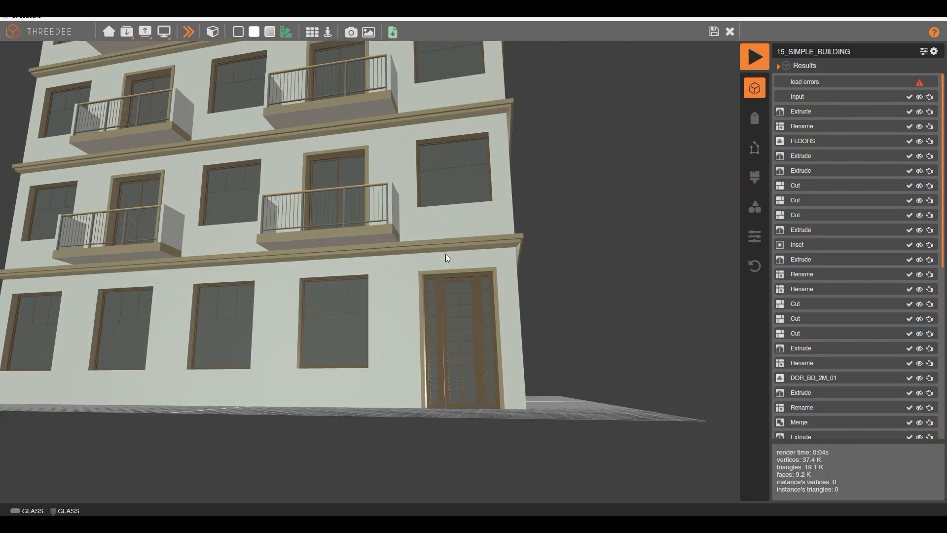
scroll(445, 253, down, 2)
drag(611, 255, 481, 259)
scroll(312, 321, up, 3)
drag(312, 322, 489, 318)
scroll(489, 319, down, 5)
right_drag(533, 250, 513, 365)
scroll(429, 292, up, 4)
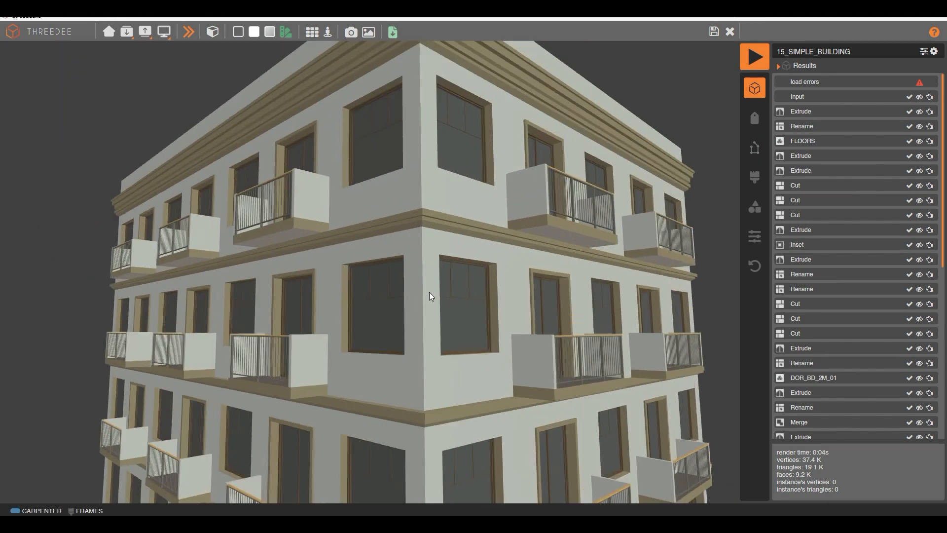
Inspect the whole rendered building from all sides, comparing the window and trim variations on each facade
scroll(429, 292, down, 4)
drag(431, 292, 454, 269)
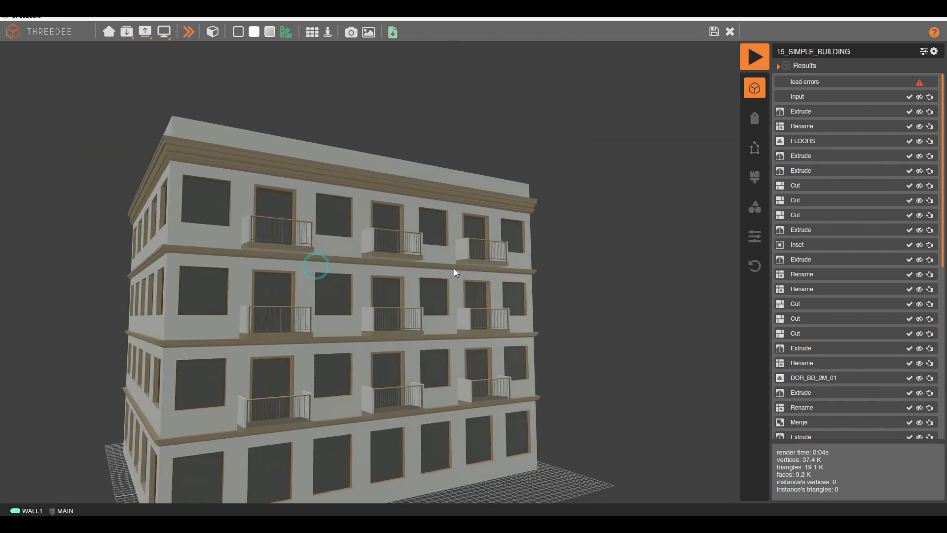
scroll(330, 331, up, 3)
scroll(330, 330, down, 2)
scroll(328, 345, up, 2)
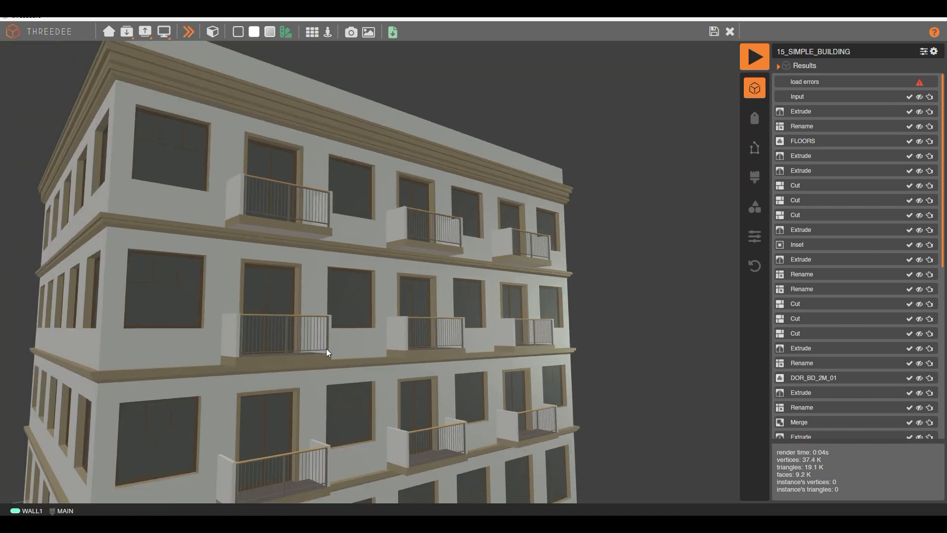
scroll(360, 335, down, 5)
drag(554, 315, 372, 306)
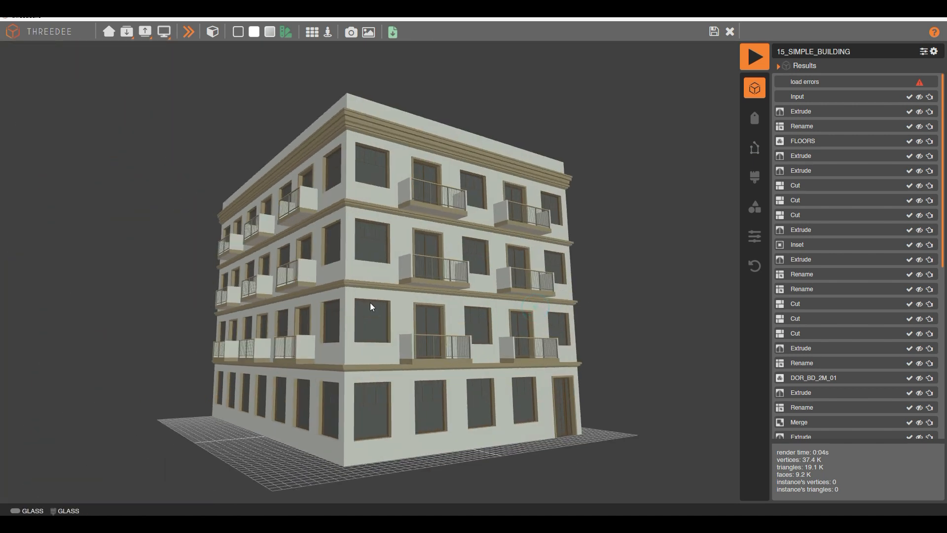
drag(341, 195, 383, 262)
drag(273, 256, 353, 264)
scroll(353, 264, down, 2)
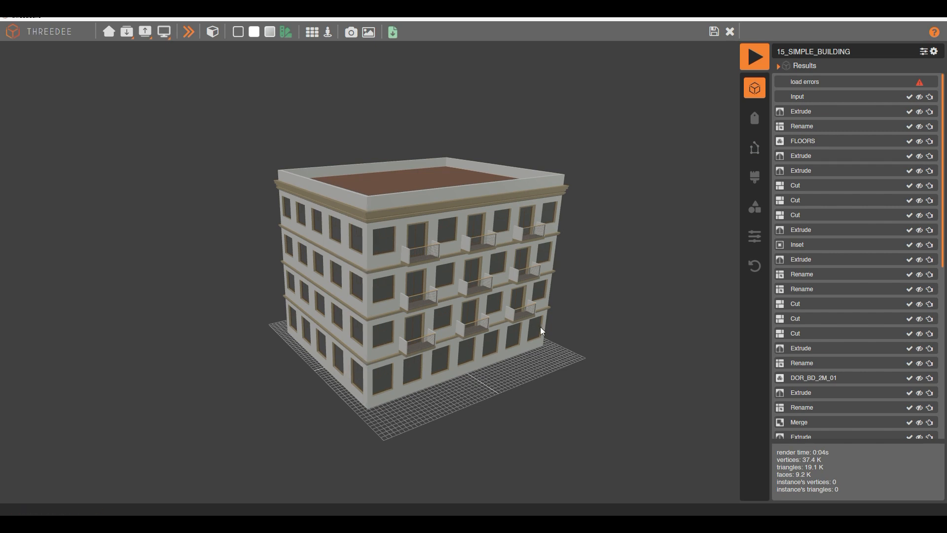
scroll(441, 332, up, 5)
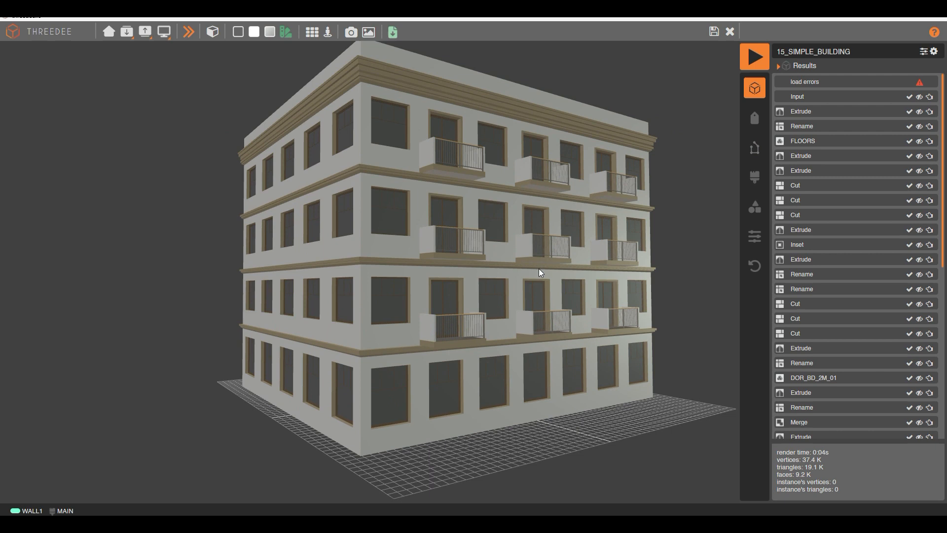
drag(539, 268, 508, 273)
scroll(459, 325, up, 5)
scroll(461, 327, down, 5)
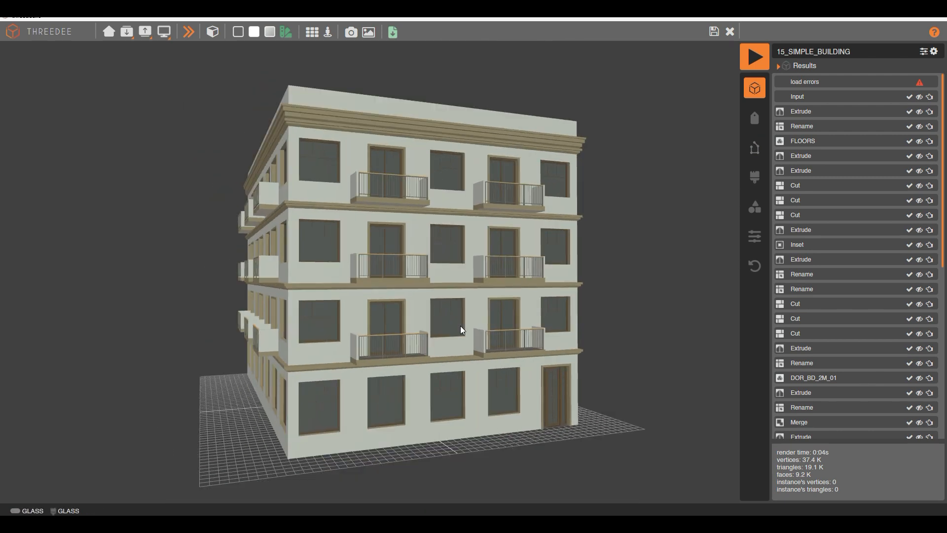
right_drag(382, 203, 410, 260)
drag(538, 274, 454, 271)
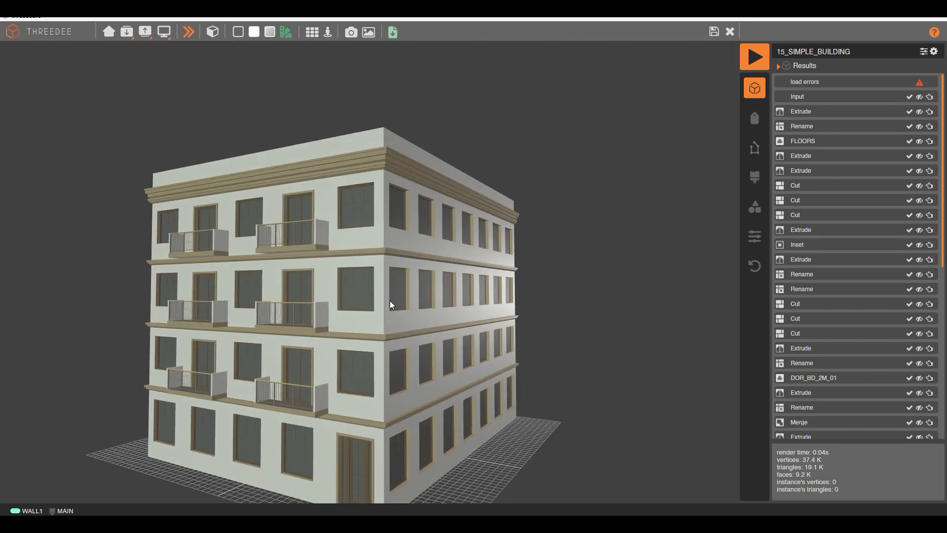
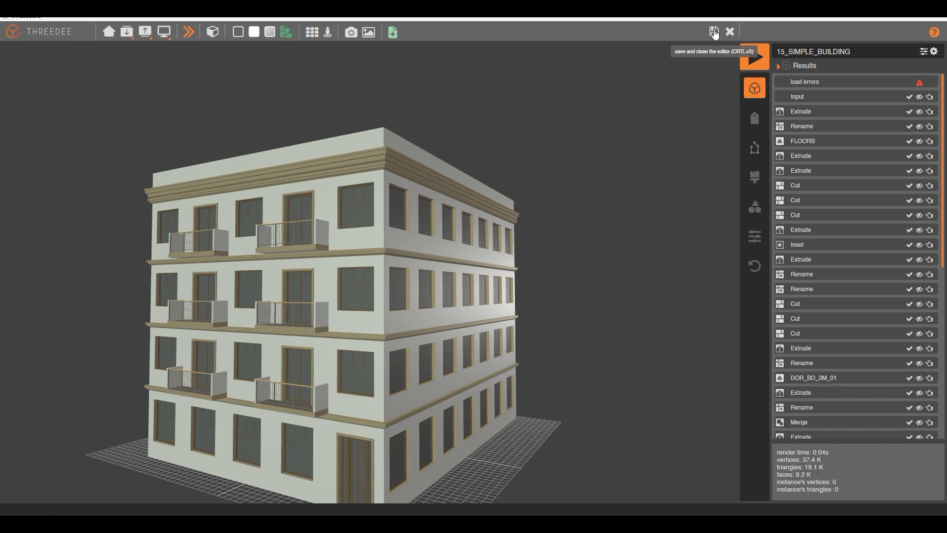
Save and close the render view, and open the main graph's Input outline for editing
click(715, 32)
scroll(669, 233, down, 5)
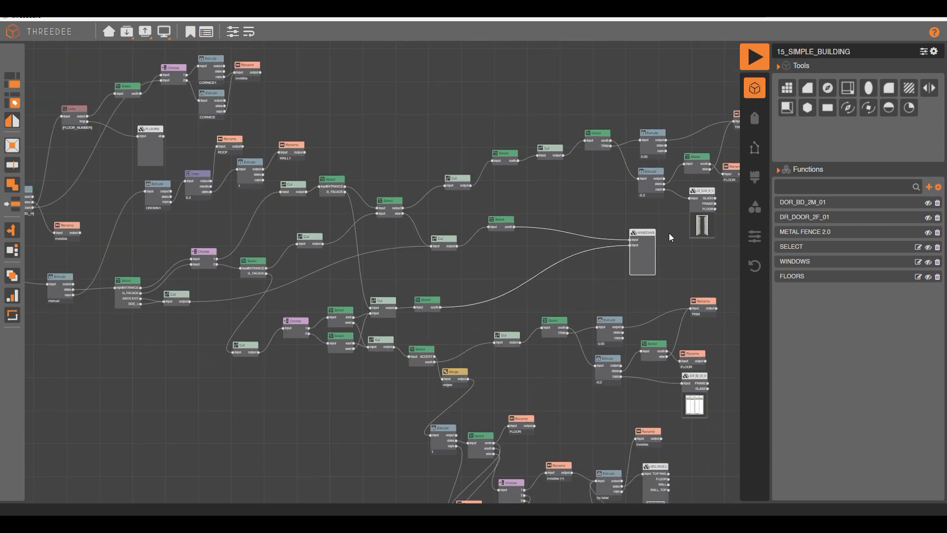
scroll(295, 251, up, 8)
scroll(295, 250, up, 3)
click(282, 218)
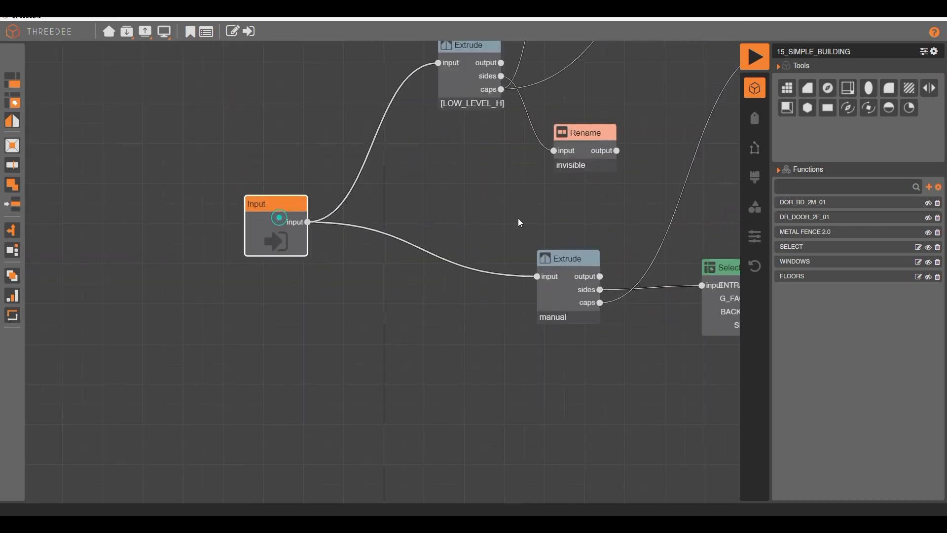
double_click(274, 221)
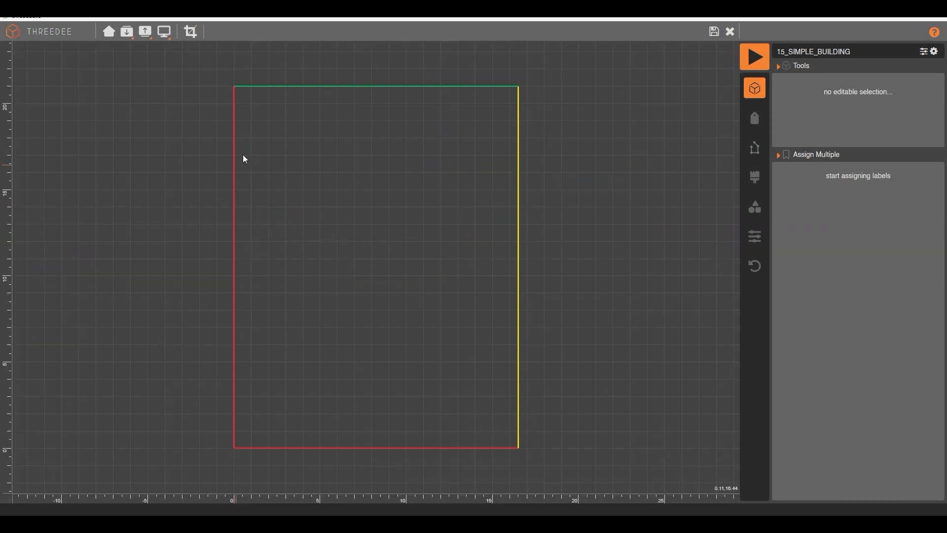
Assign the label WALL_2 to the yellow east segment of the building outline and save the outline
click(518, 124)
click(931, 98)
click(841, 96)
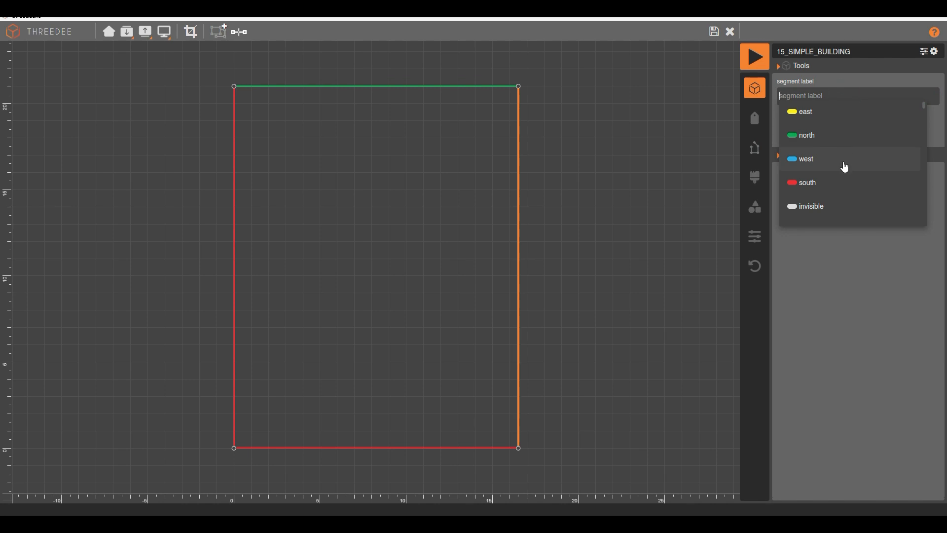
text(W)
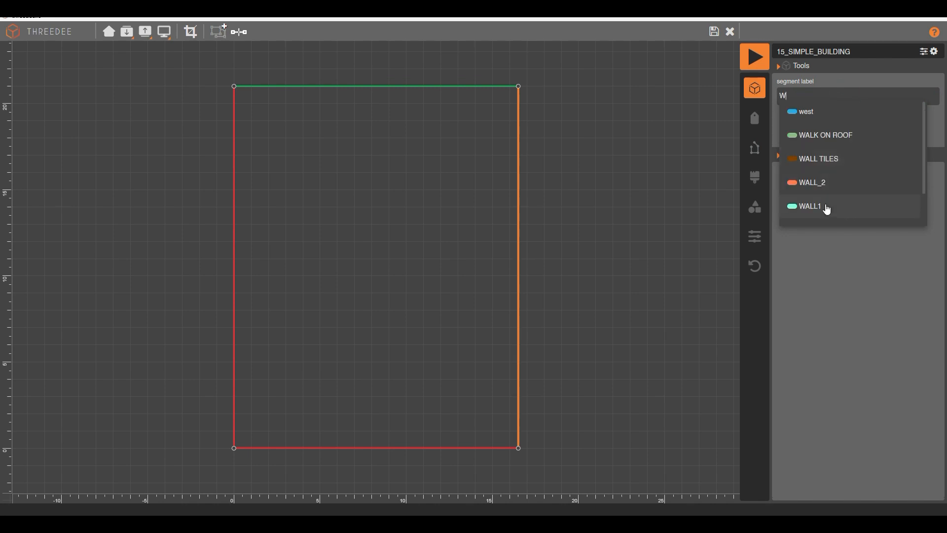
click(822, 189)
click(626, 169)
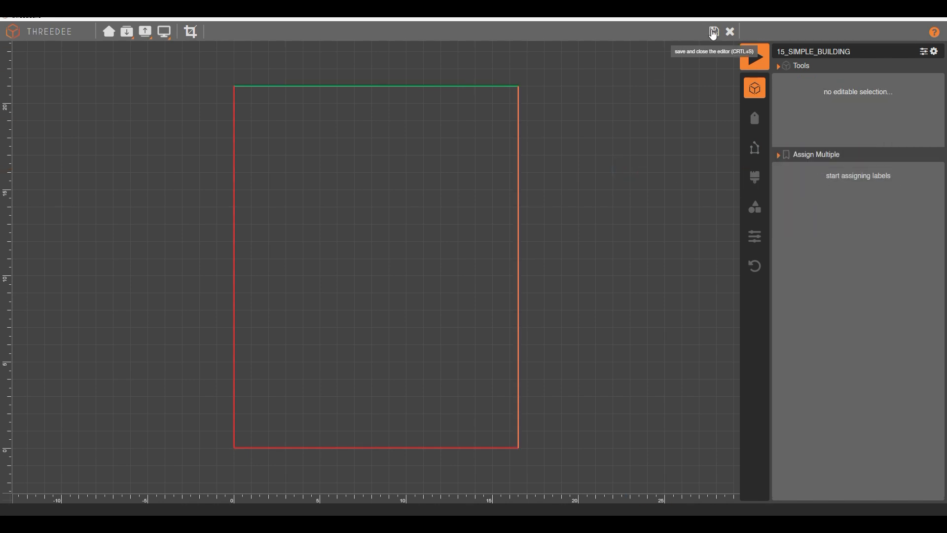
click(712, 31)
Render the building and examine the blank WALL_2 side, the roof and the adjoining facade
click(328, 321)
scroll(280, 366, down, 3)
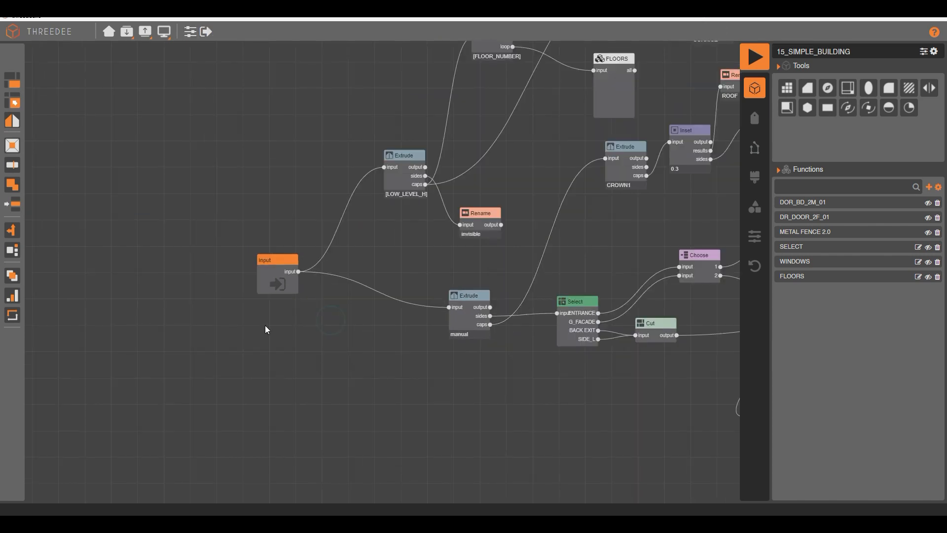
click(755, 56)
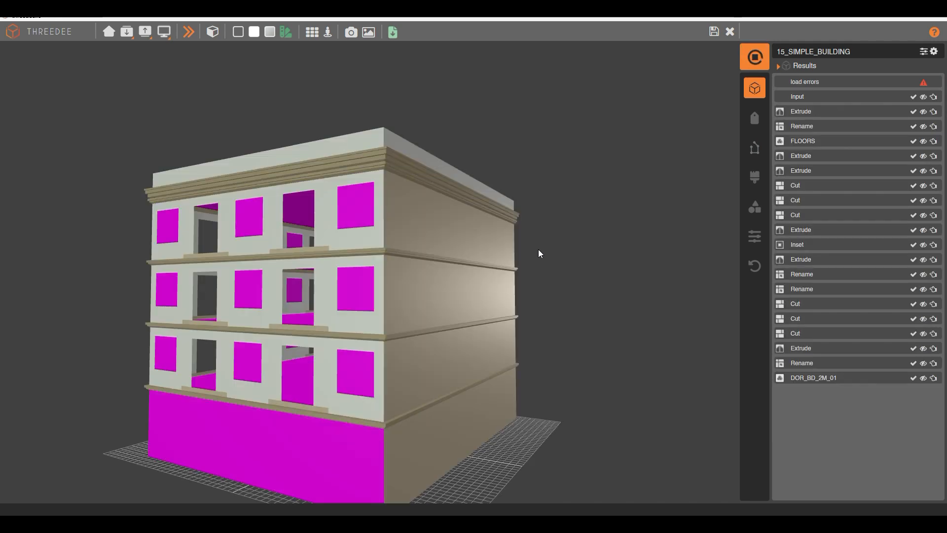
drag(464, 245, 445, 292)
right_drag(324, 220, 393, 325)
scroll(394, 328, up, 5)
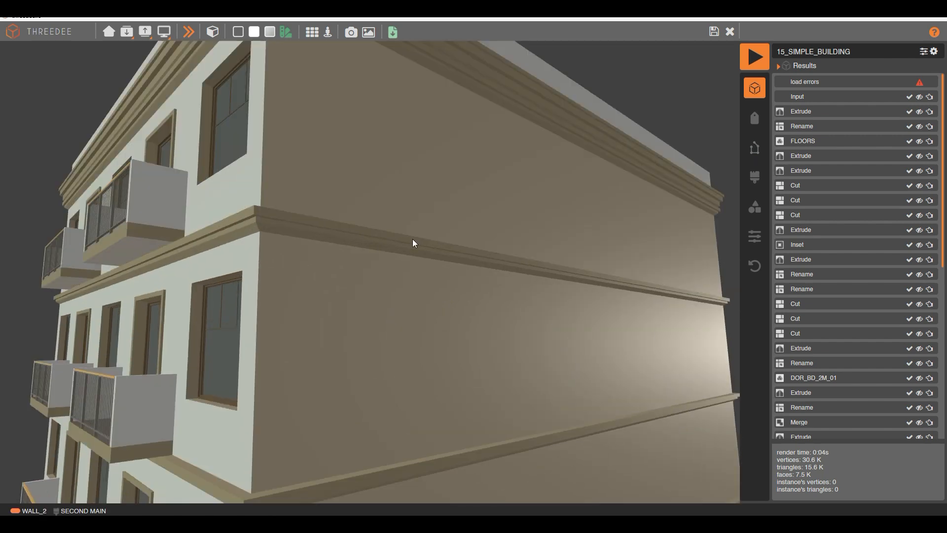
scroll(494, 396, down, 5)
drag(390, 189, 497, 293)
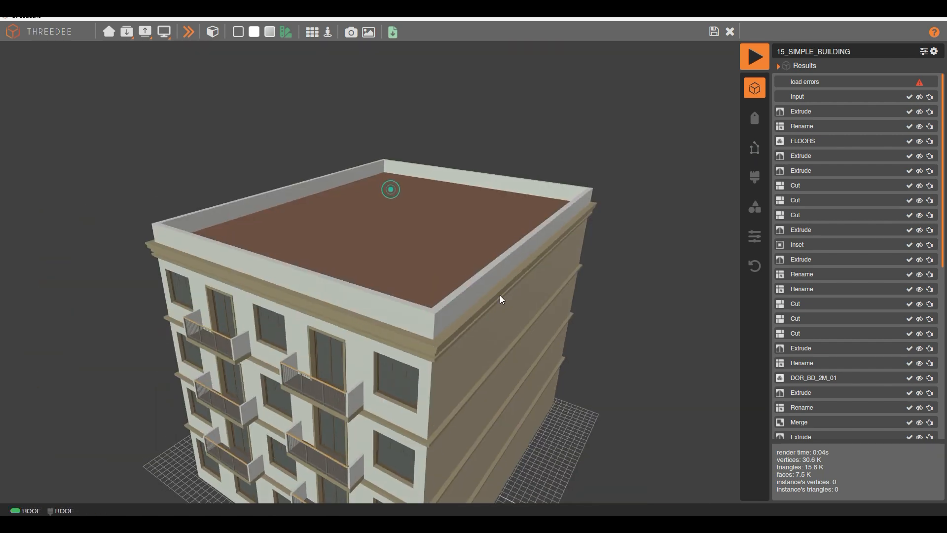
right_drag(538, 336, 489, 143)
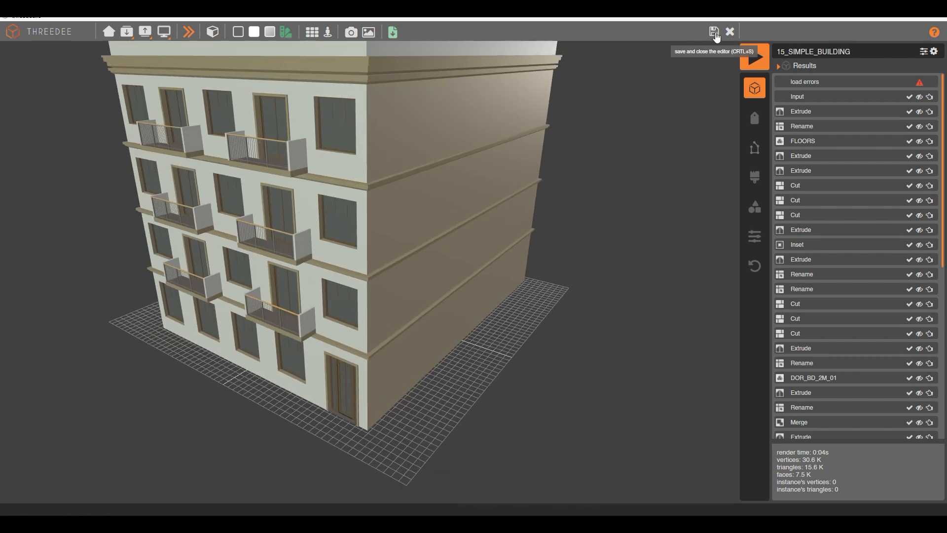
Return to the main graph and move the CORNICE1 and CORNICE Extrudes and their invisible Rename farther from the Choose
click(713, 32)
scroll(484, 371, down, 3)
scroll(594, 192, up, 5)
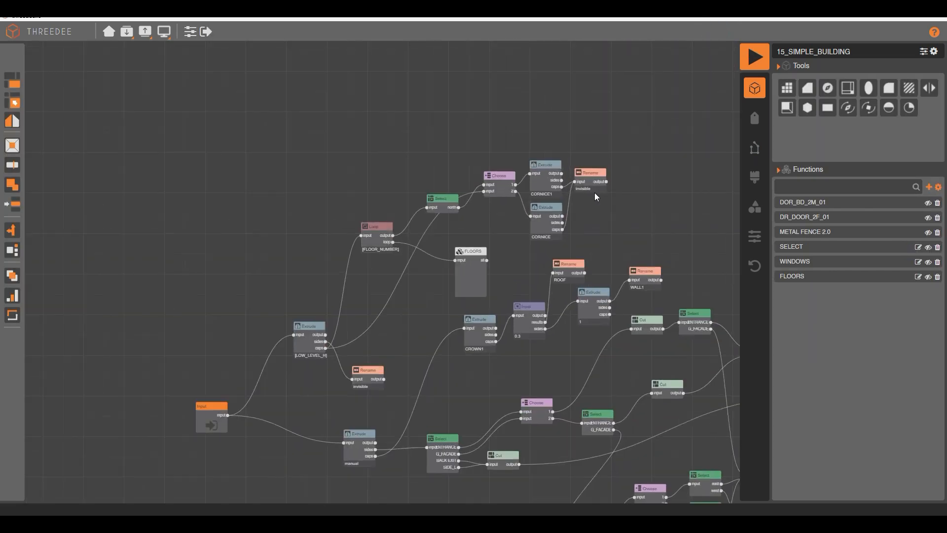
drag(490, 115, 483, 146)
middle_drag(563, 225, 235, 289)
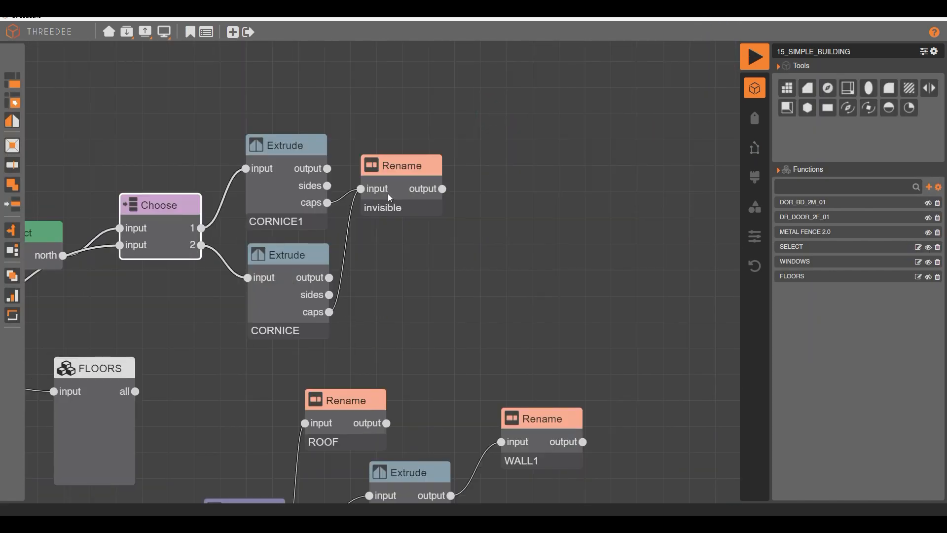
drag(387, 194, 543, 184)
drag(267, 292, 377, 289)
drag(260, 192, 371, 190)
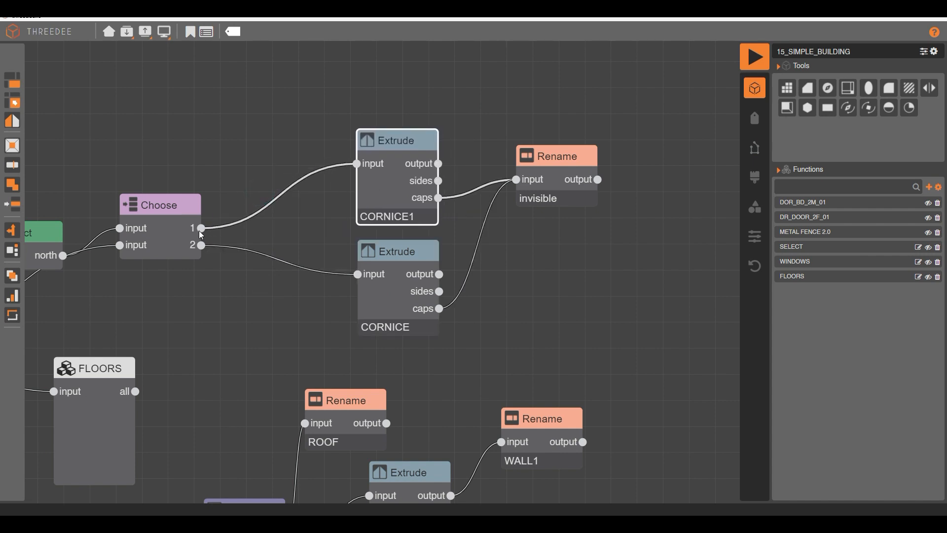
Add a Rename node on output 1 of the cornice Choose and label all edges CORNICE1
drag(202, 228, 327, 86)
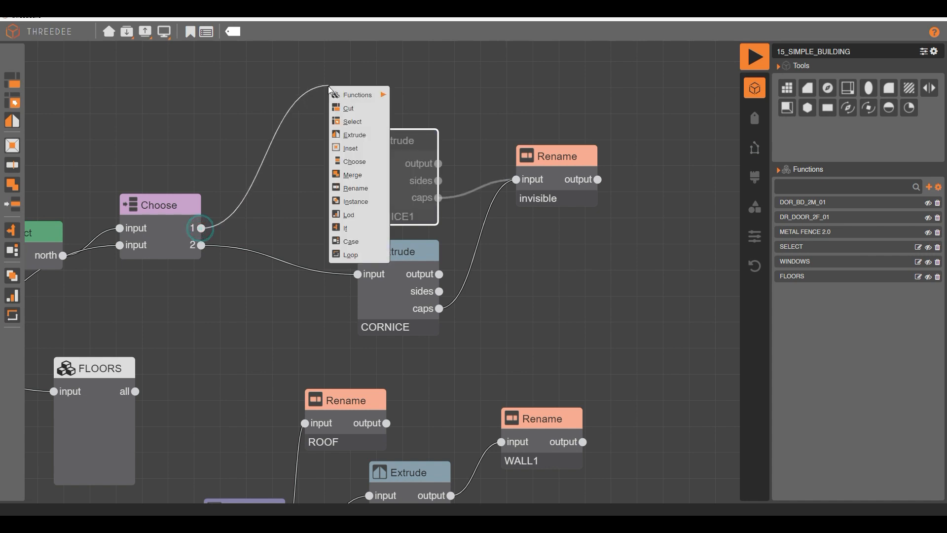
click(368, 188)
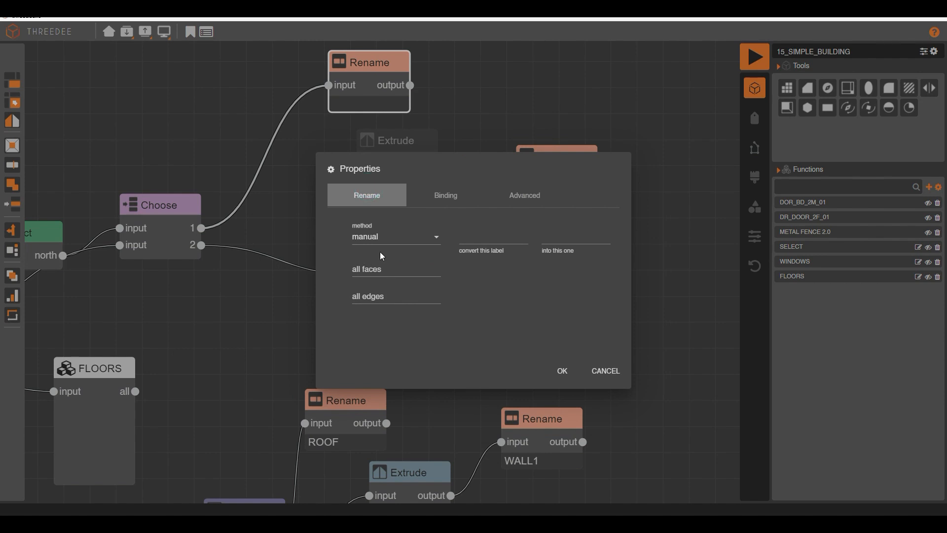
click(368, 294)
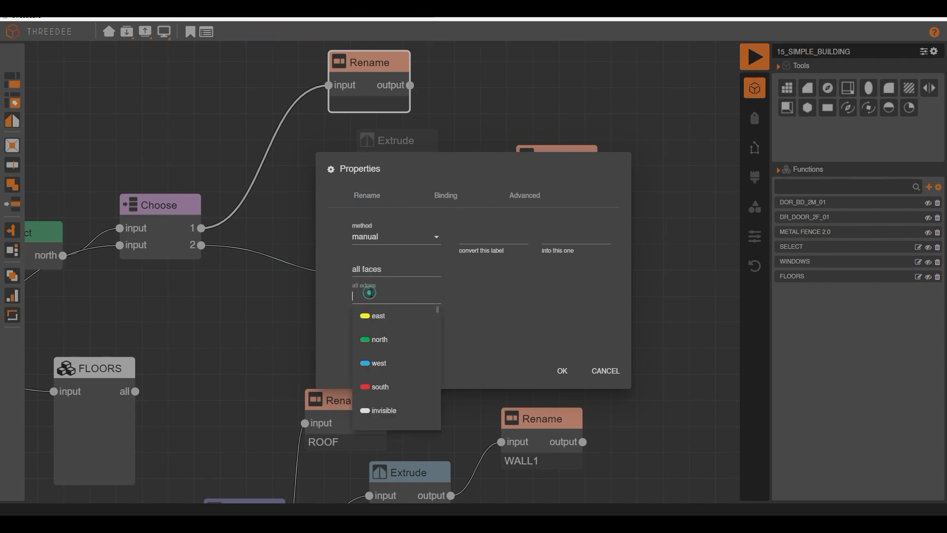
text(C)
scroll(411, 367, down, 3)
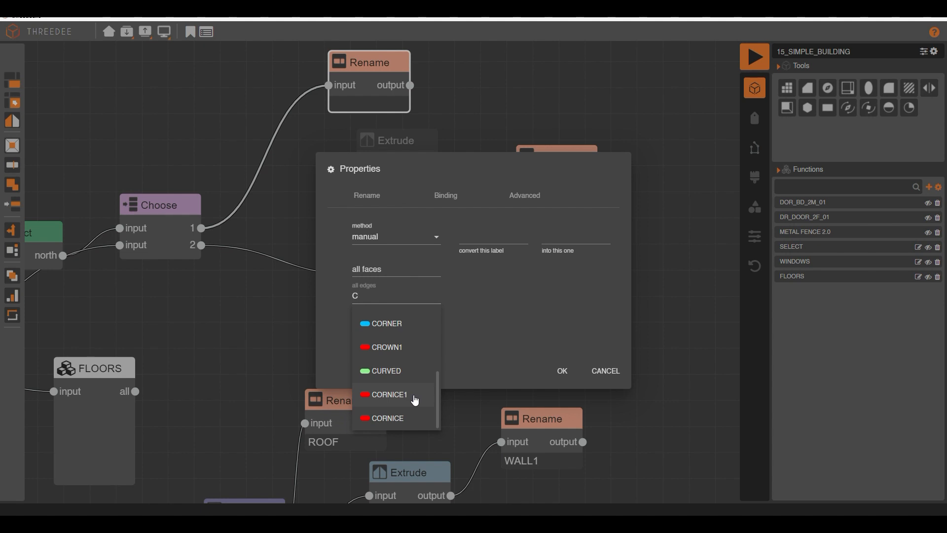
click(414, 399)
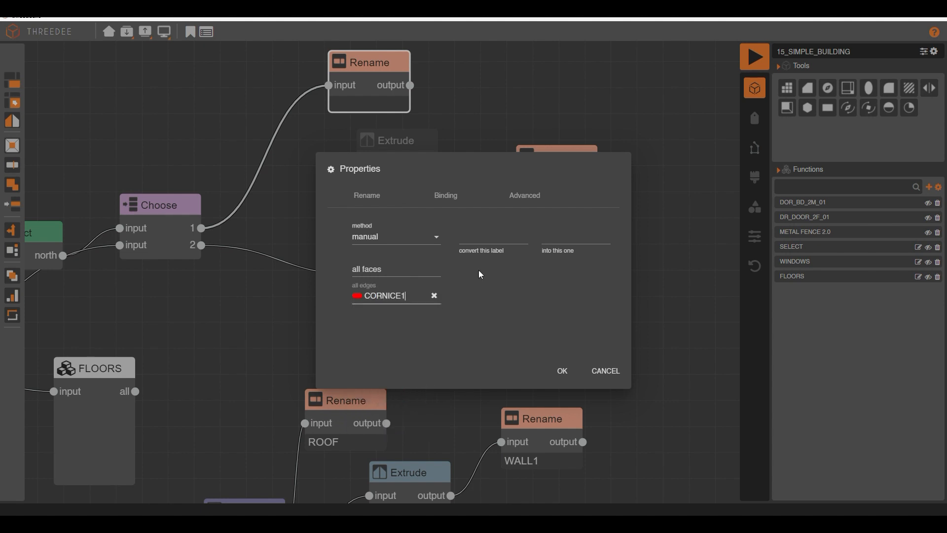
Add a WALL_2 to WALL_2 label conversion to the CORNICE1 Rename and confirm its properties
click(503, 238)
text(WALL_2)
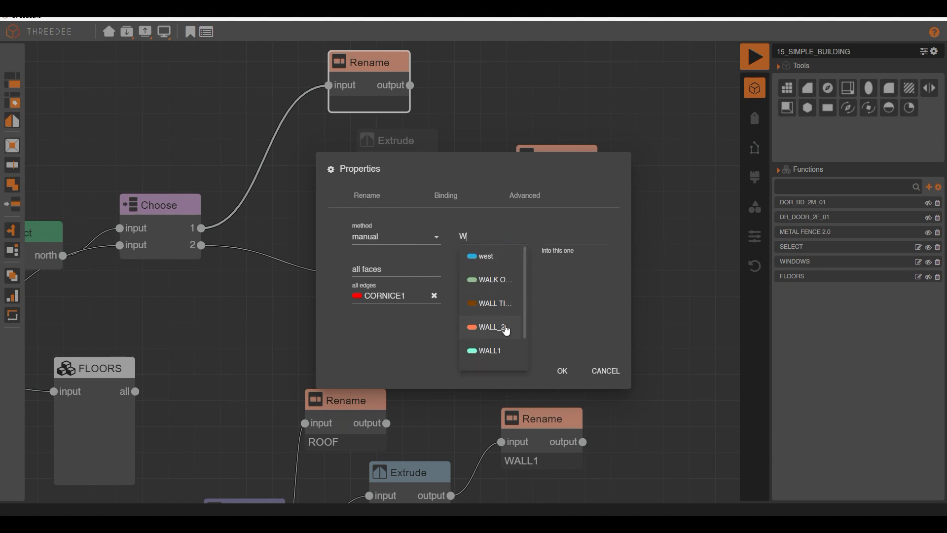
click(507, 330)
click(569, 236)
text(W)
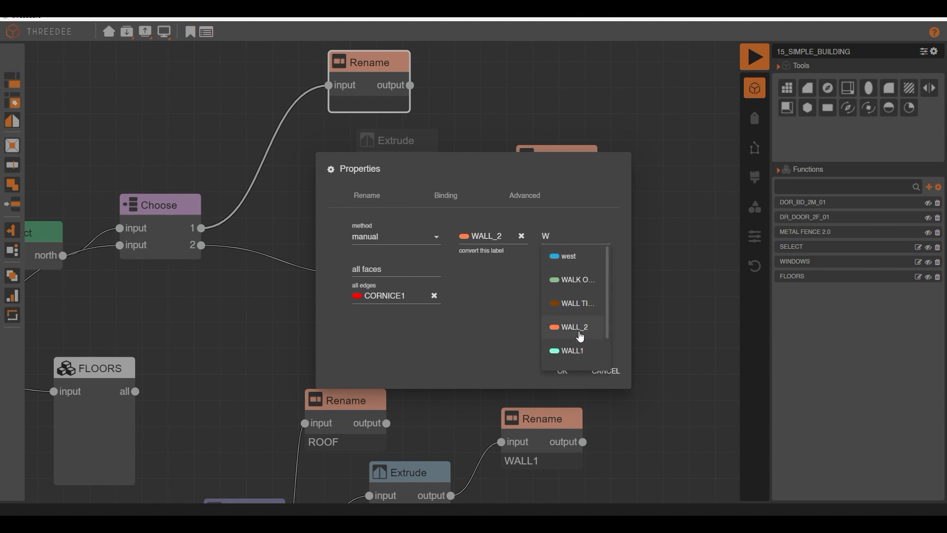
click(580, 336)
click(566, 370)
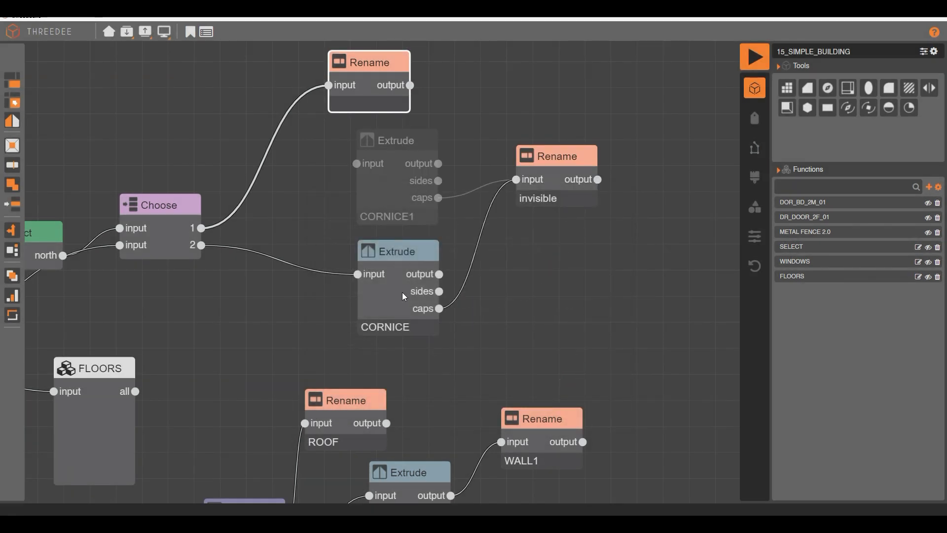
Add an Extrude using the label profile method after the Rename, and delete the disconnected CORNICE1 Extrude
drag(410, 85, 503, 93)
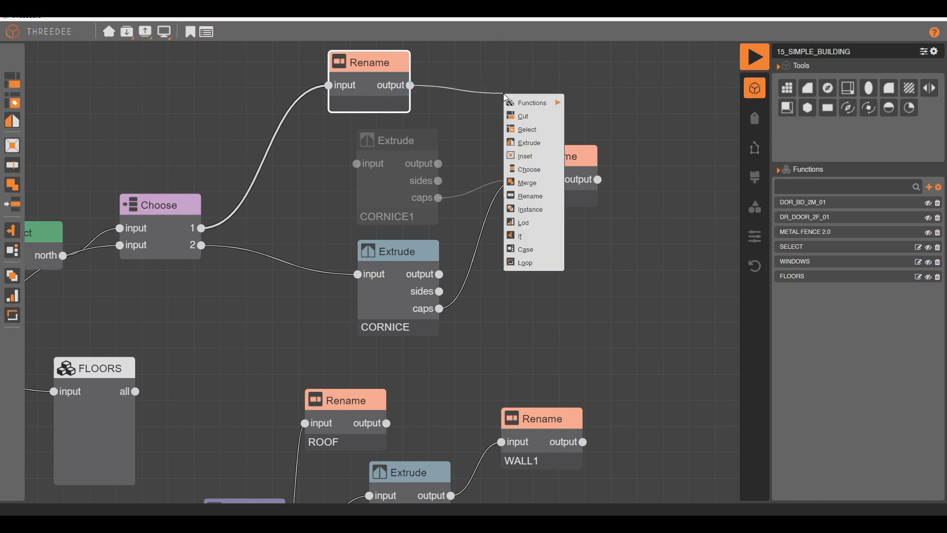
click(535, 144)
click(386, 236)
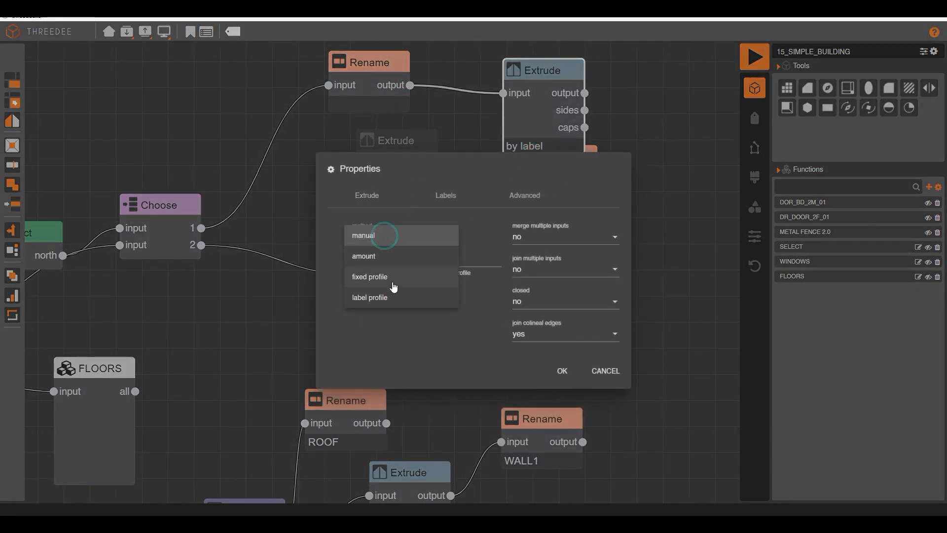
click(394, 298)
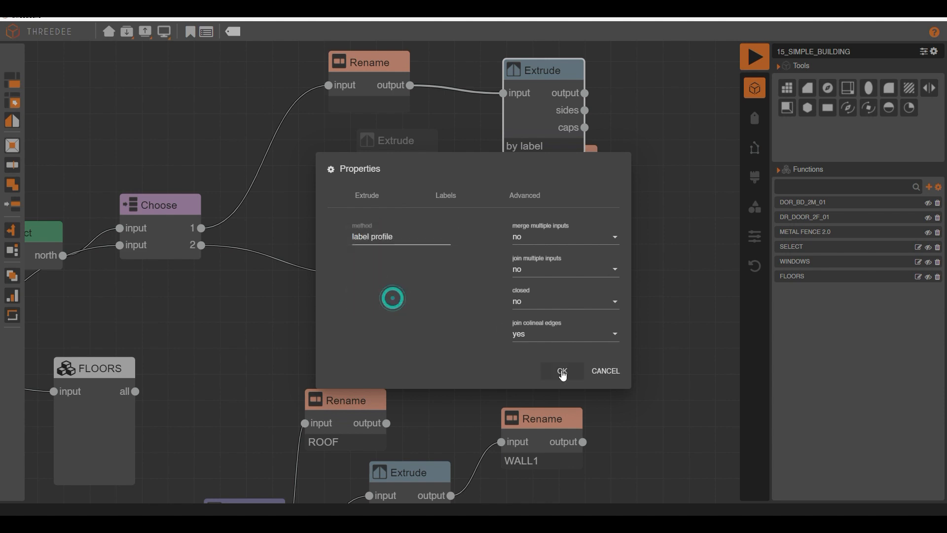
click(561, 370)
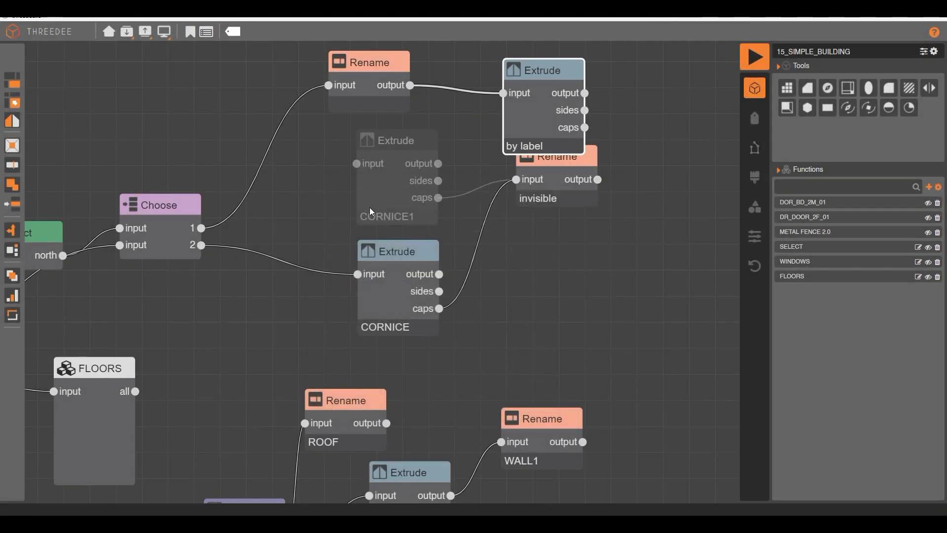
click(407, 184)
key(Delete)
Duplicate the Rename node, place the copy below the original and connect it to output 2 of the Choose
click(365, 85)
click(436, 153)
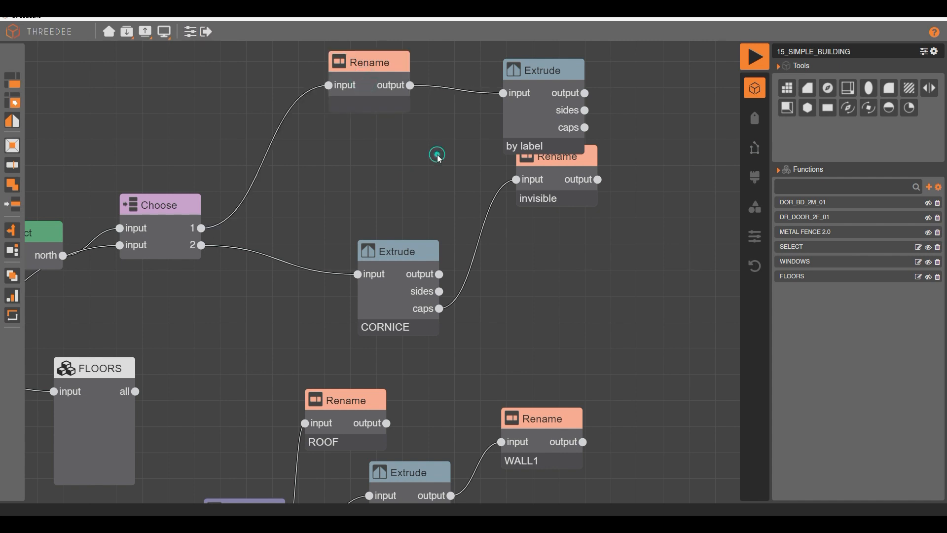
key(ctrl+v)
drag(390, 99, 381, 199)
drag(357, 273, 337, 197)
drag(448, 166, 446, 142)
Add a second input to the by-label Extrude and connect the duplicated Rename's output to it
click(427, 98)
right_click(523, 107)
click(538, 139)
drag(419, 197, 503, 110)
Move the invisible Rename clear of the by-label Extrude and connect the Extrude's caps to it
drag(555, 179, 648, 198)
click(610, 198)
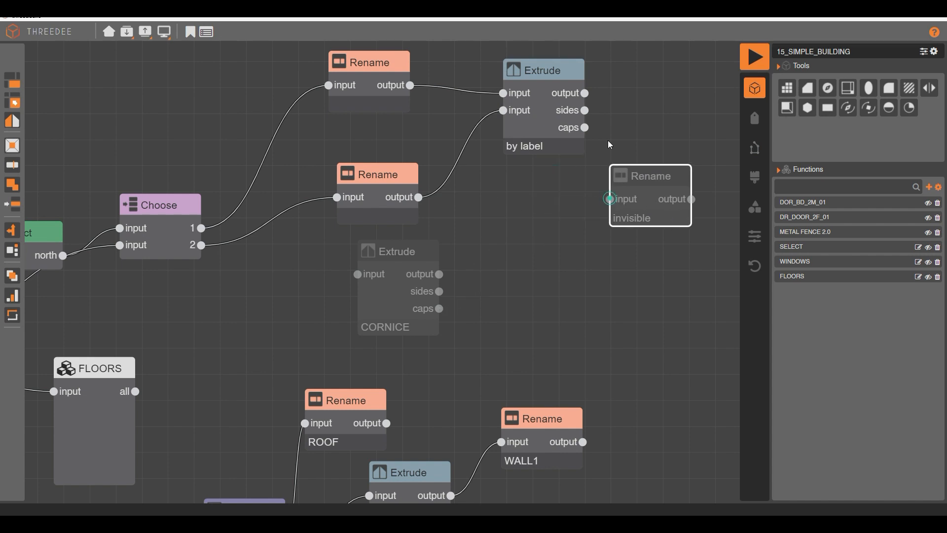
drag(584, 128, 610, 199)
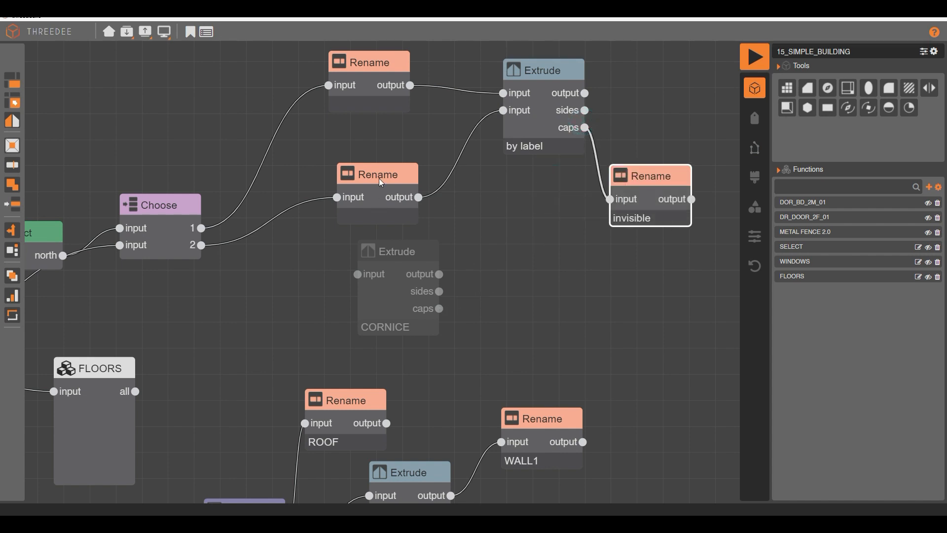
Set the duplicated Rename's all edges label to CORNICE and delete the disconnected CORNICE Extrude
double_click(380, 182)
click(436, 298)
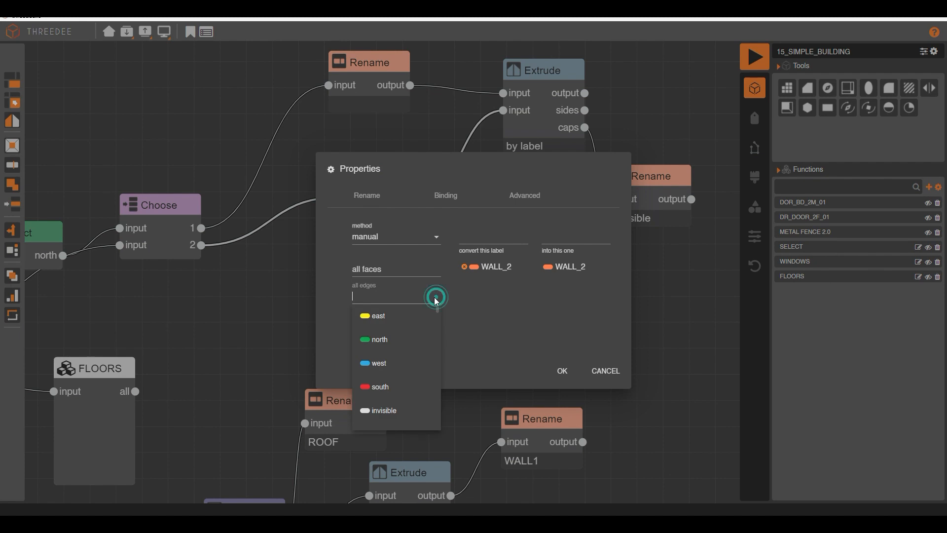
text(C)
scroll(422, 377, down, 3)
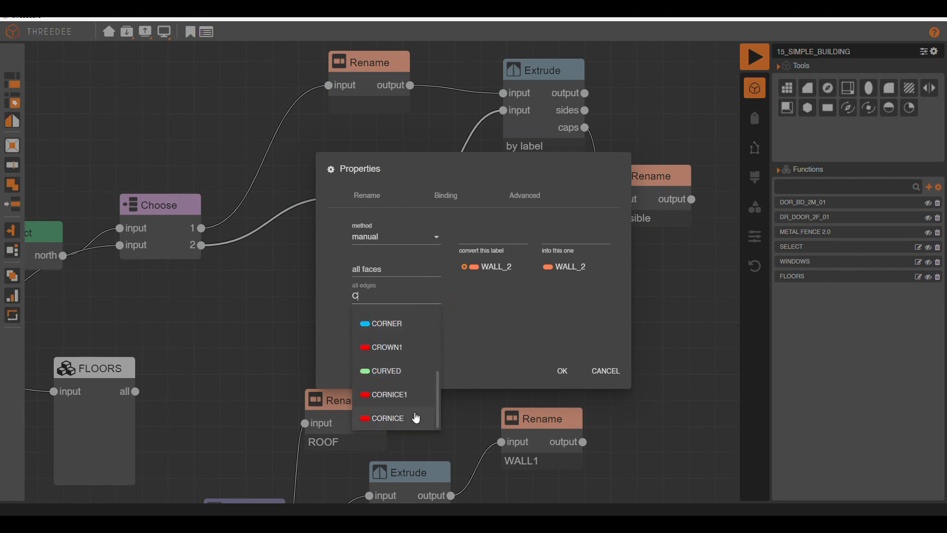
click(416, 418)
click(562, 370)
click(379, 295)
key(Delete)
Render the building, examine the cornices along the WALL_2 side and the top one there, and save the render view
click(765, 60)
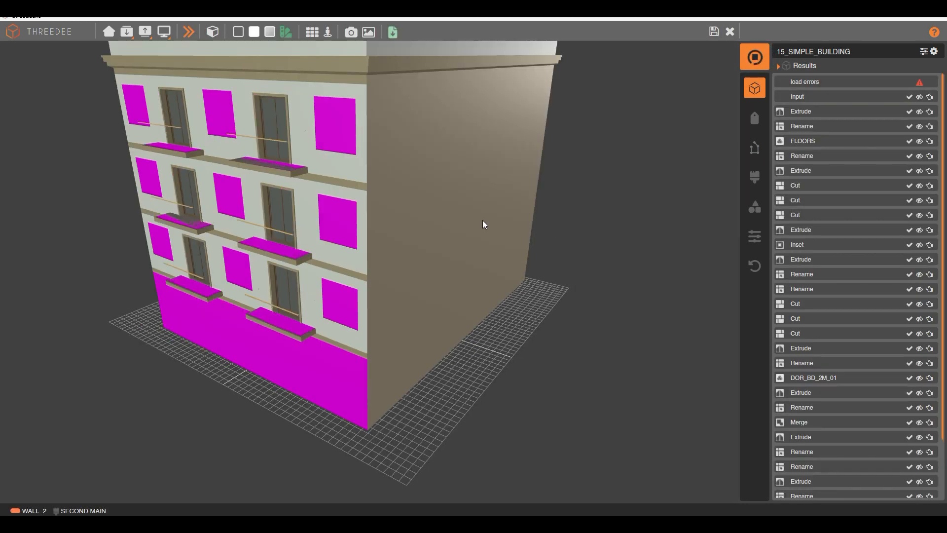
drag(483, 220, 443, 220)
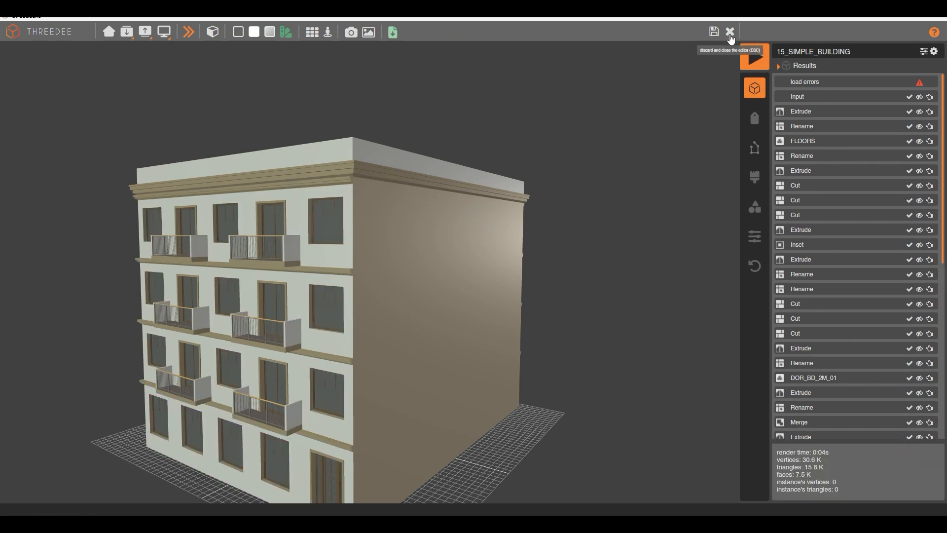
click(377, 172)
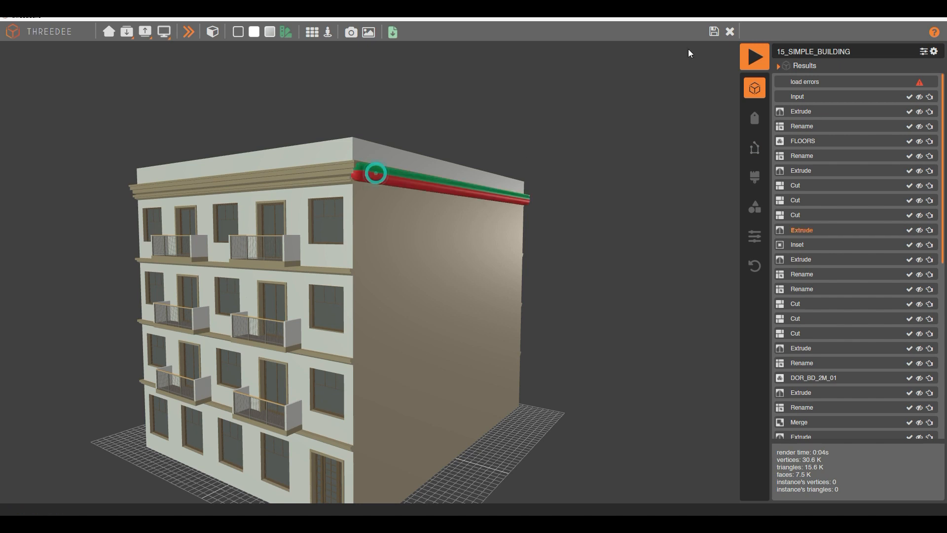
click(714, 31)
Reopen the last render and locate the graph node that generates the selected top cornice
scroll(458, 202, down, 3)
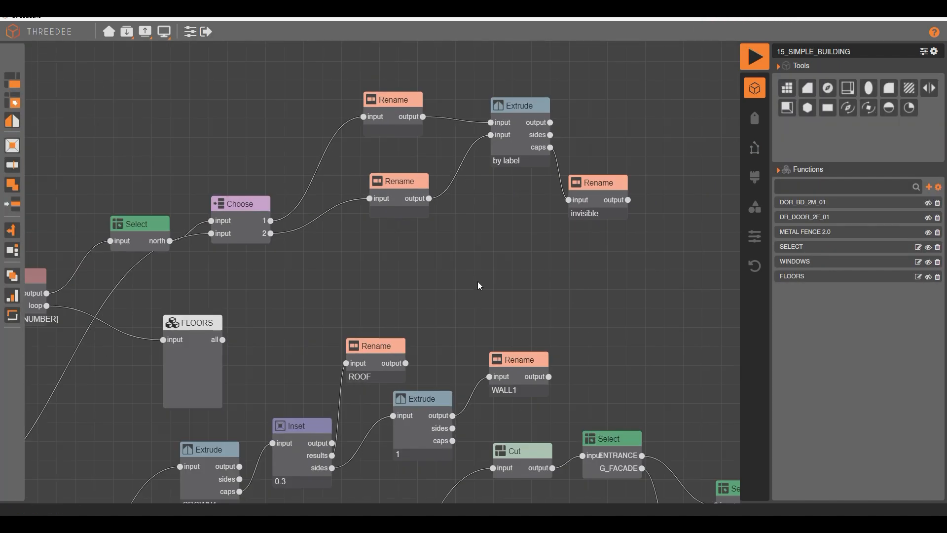
drag(479, 285, 478, 206)
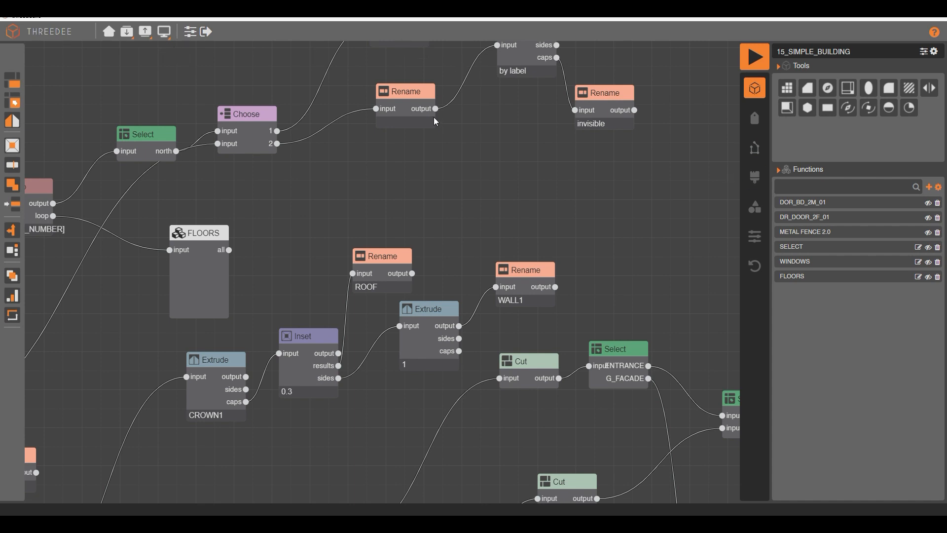
click(164, 32)
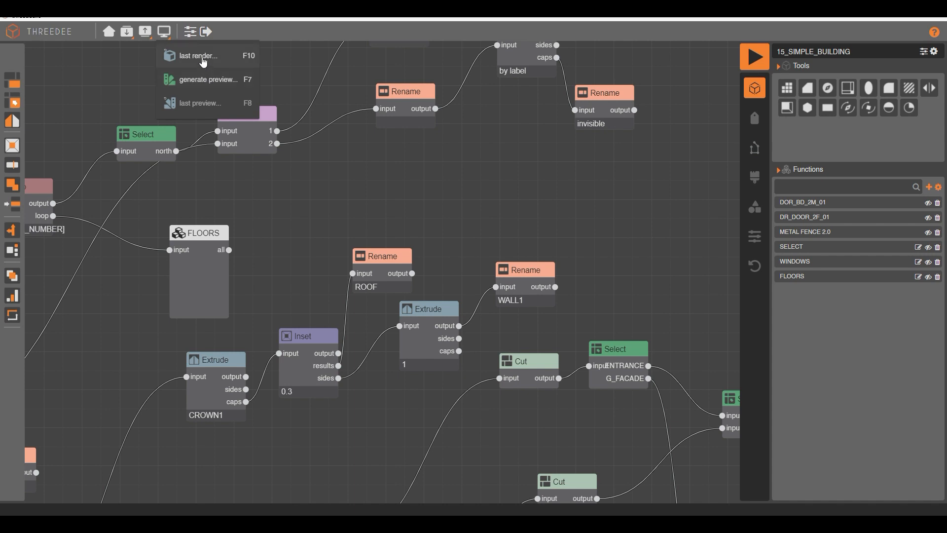
click(202, 58)
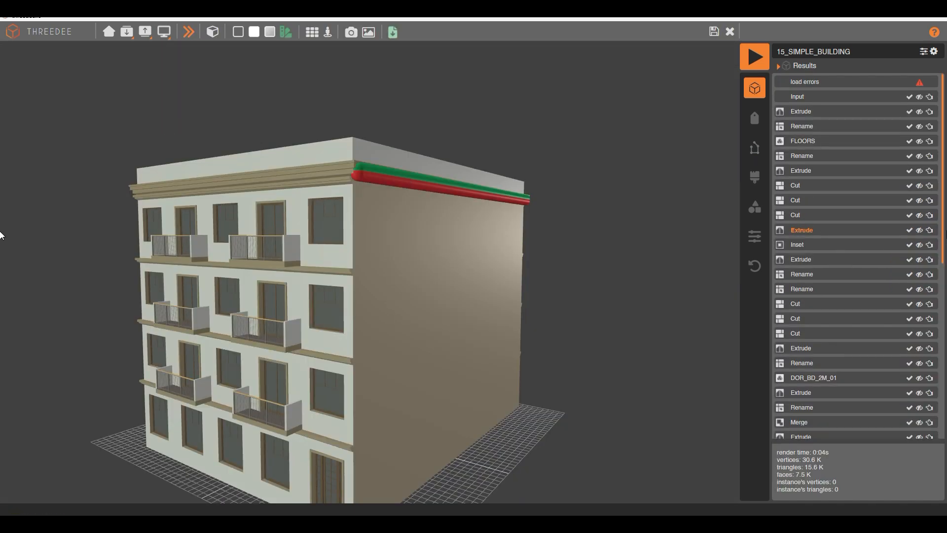
click(930, 231)
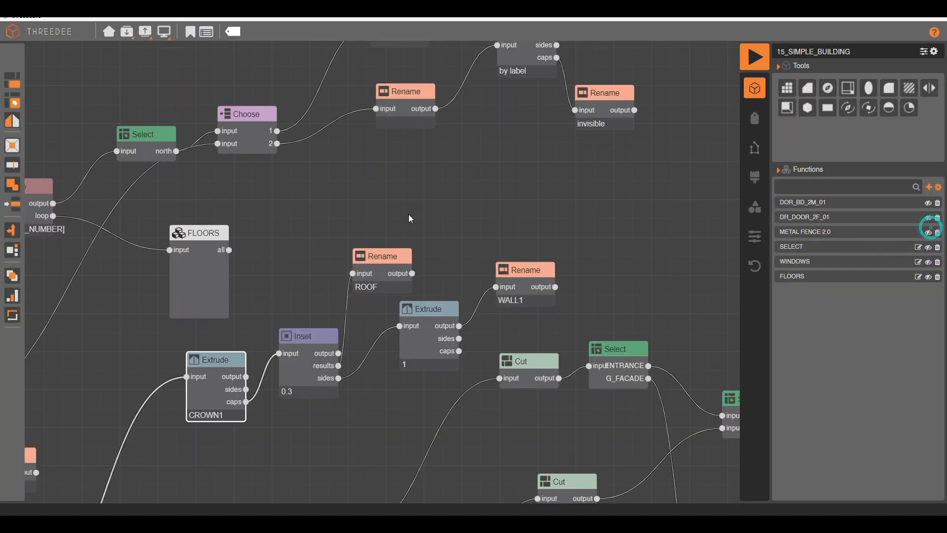
Add a Rename node on the caps output of the manual Extrude and label all edges CROWN1
drag(109, 468, 172, 396)
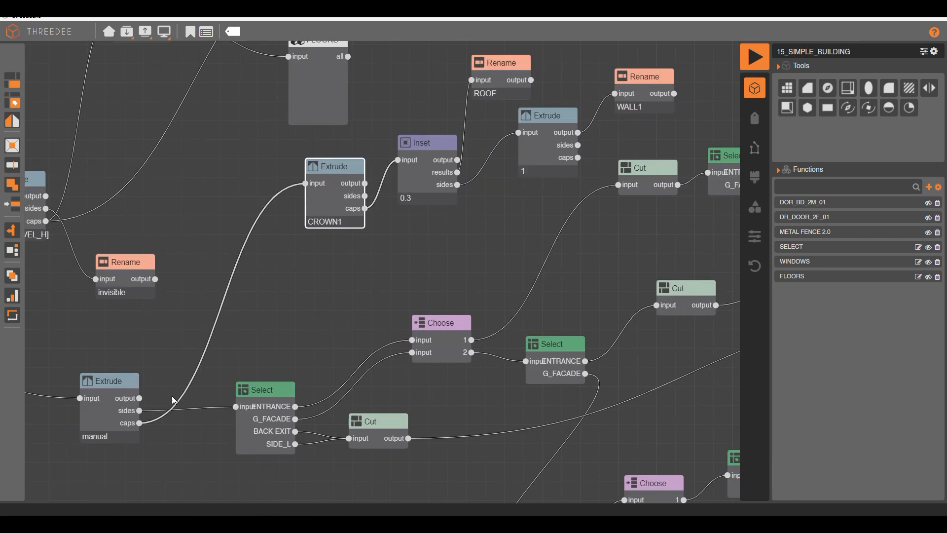
drag(139, 424, 245, 220)
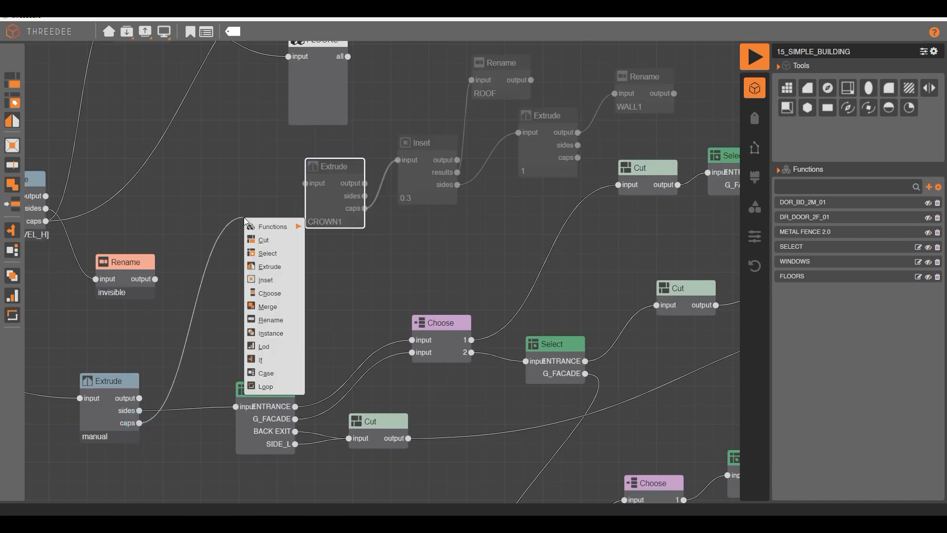
click(286, 319)
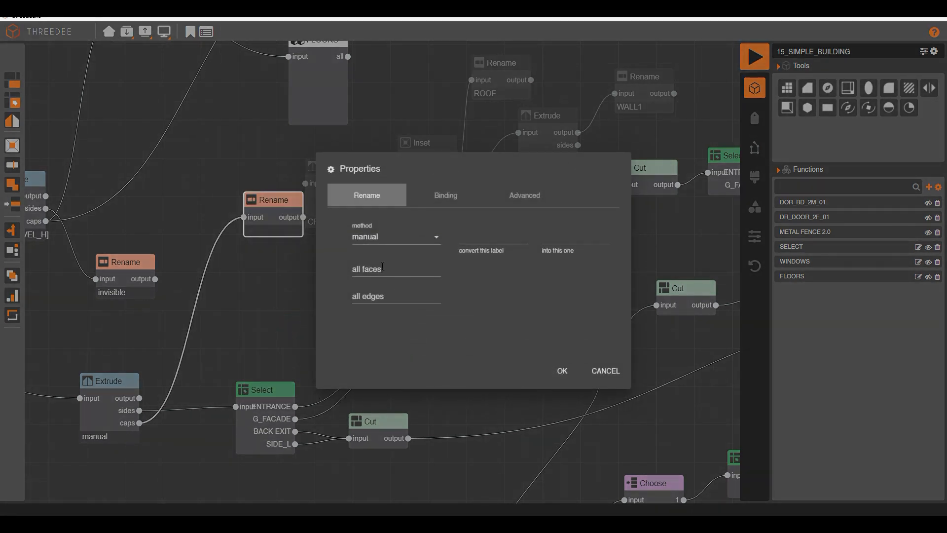
click(380, 293)
text(CR)
click(400, 316)
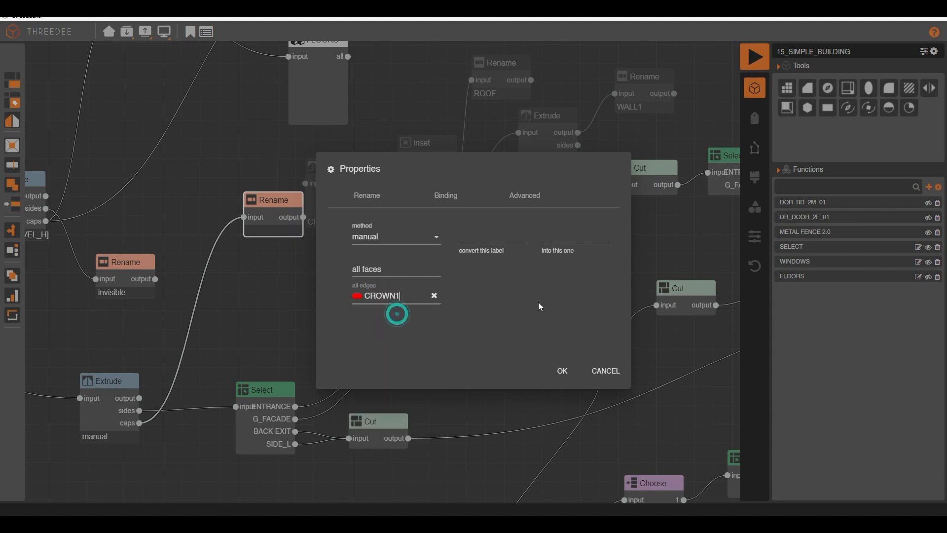
Add a WALL_2 to WALL_2 label conversion to the CROWN1 Rename and confirm its properties
click(486, 238)
text(W)
click(513, 323)
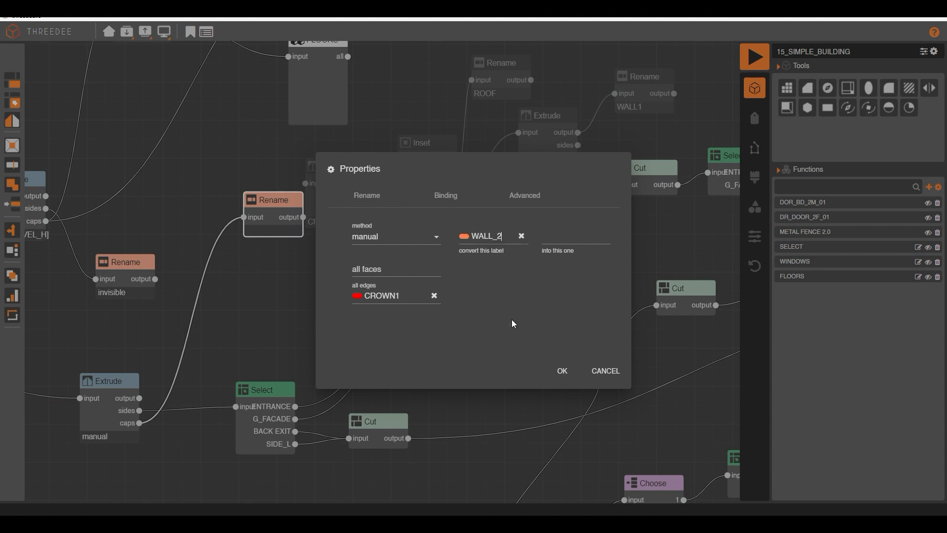
click(572, 239)
text(W)
click(584, 326)
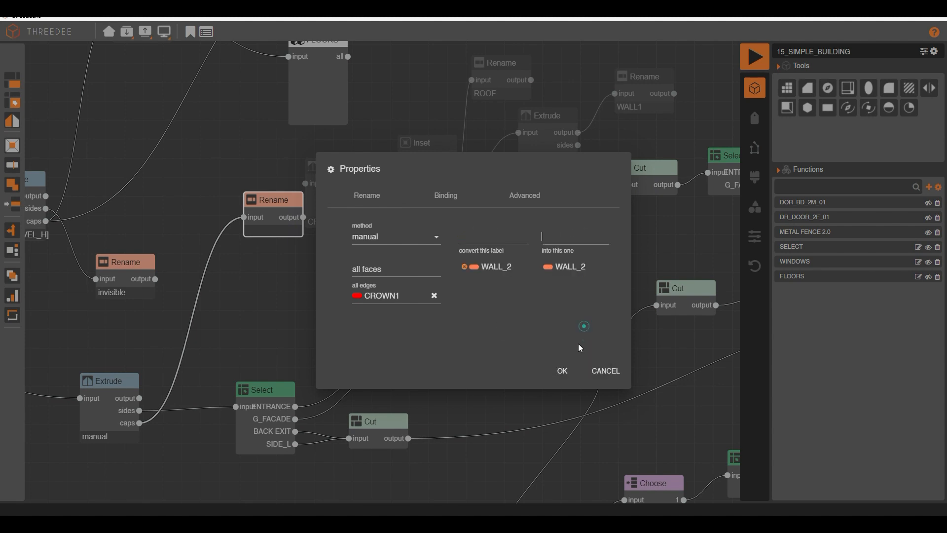
click(562, 370)
Add an Extrude using the label profile method after the CROWN1 Rename and position it below the old CROWN1 Extrude
scroll(306, 200, up, 3)
drag(304, 221, 324, 257)
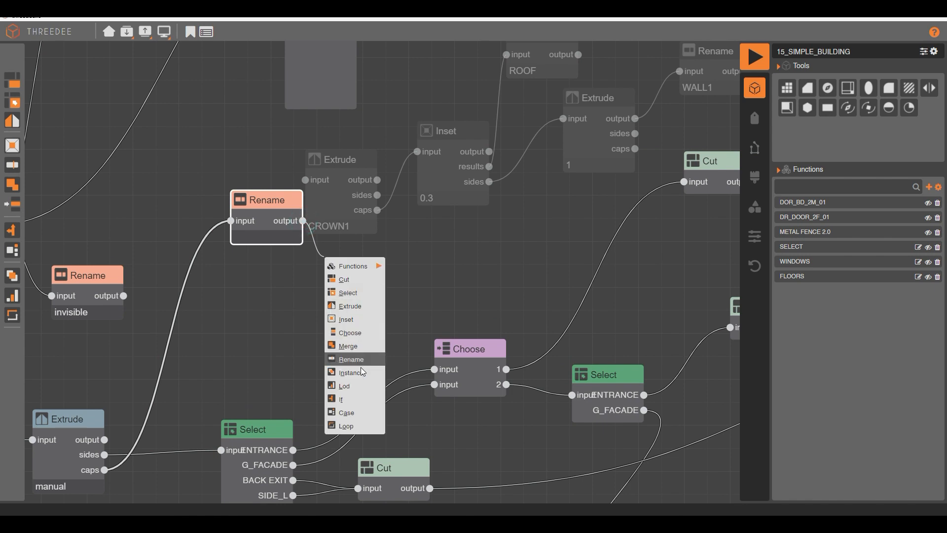
click(348, 304)
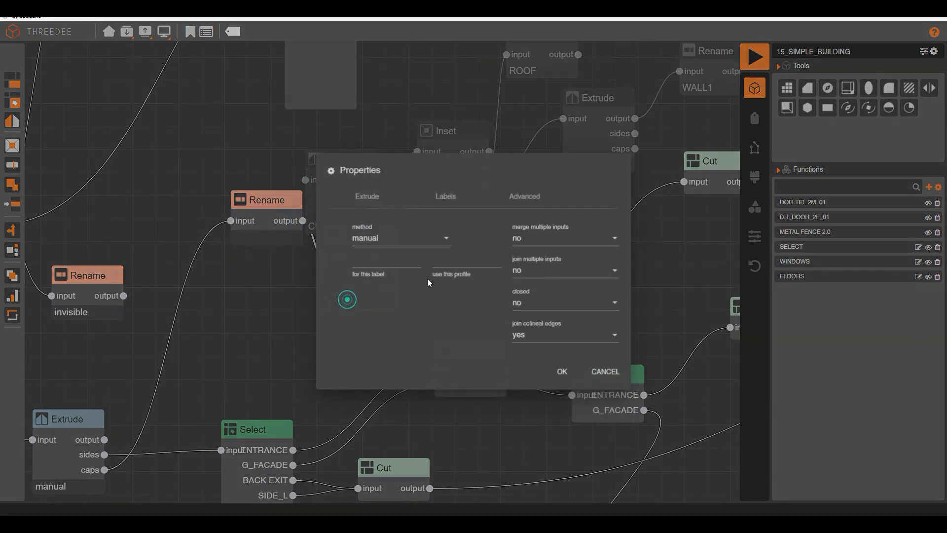
click(388, 242)
click(392, 299)
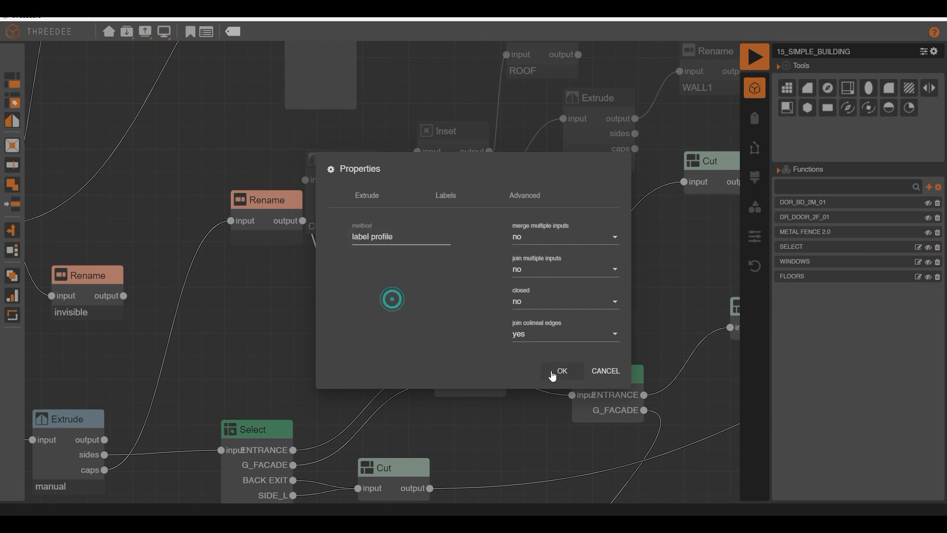
click(553, 376)
drag(360, 241, 353, 252)
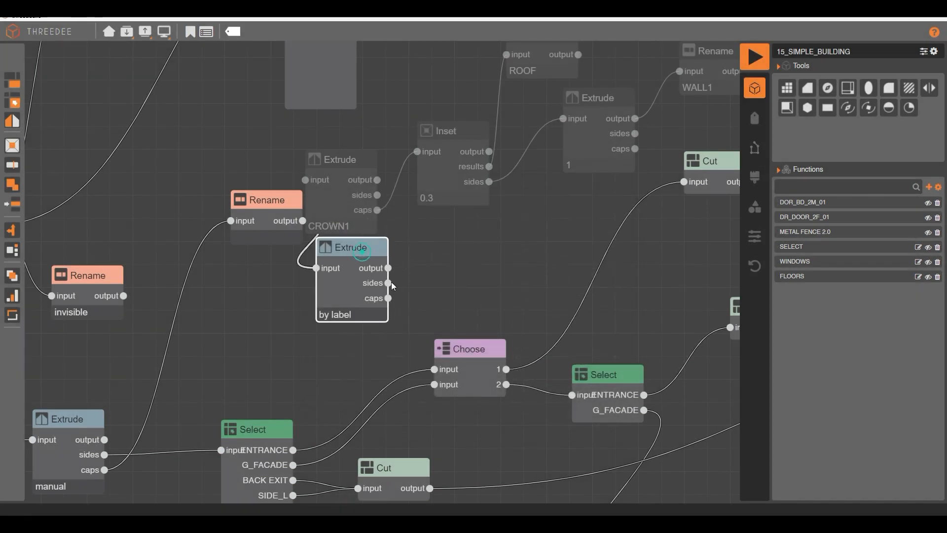
Connect the caps output of the by-label Extrude to the Inset node and delete the old CROWN1 Extrude
drag(418, 170, 419, 153)
click(339, 197)
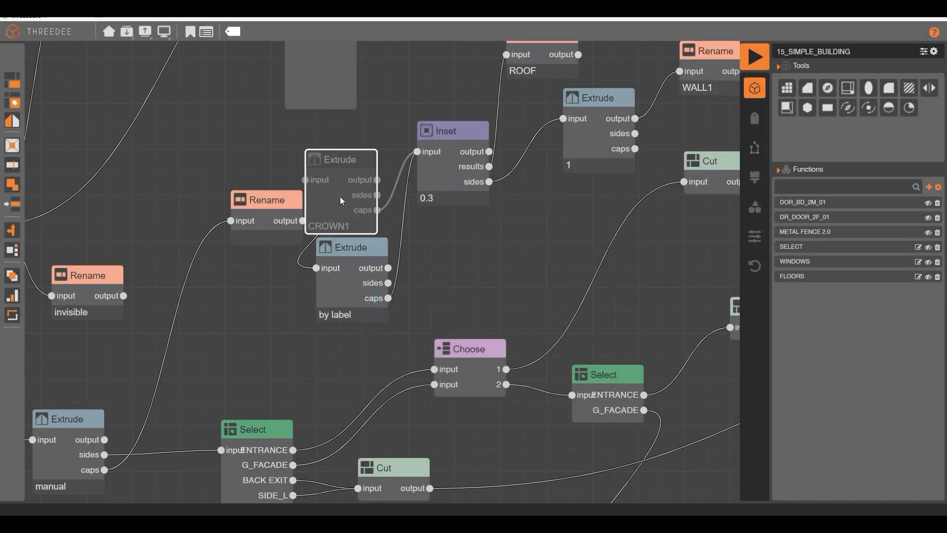
key(Delete)
Render the building and check the crown and cornices on the blank side wall and around the facades
click(755, 55)
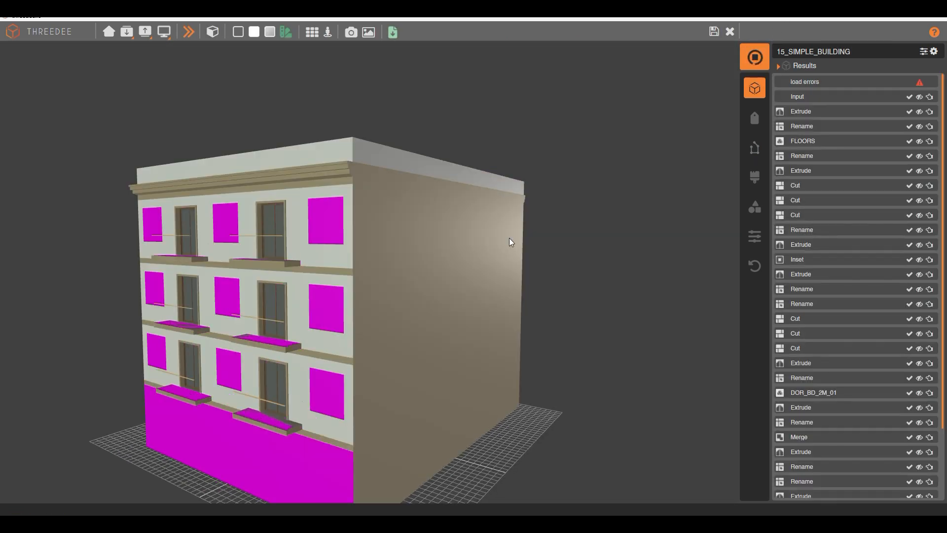
middle_drag(418, 201, 345, 246)
middle_drag(413, 261, 425, 203)
middle_drag(444, 242, 410, 267)
scroll(408, 265, up, 5)
scroll(407, 263, down, 5)
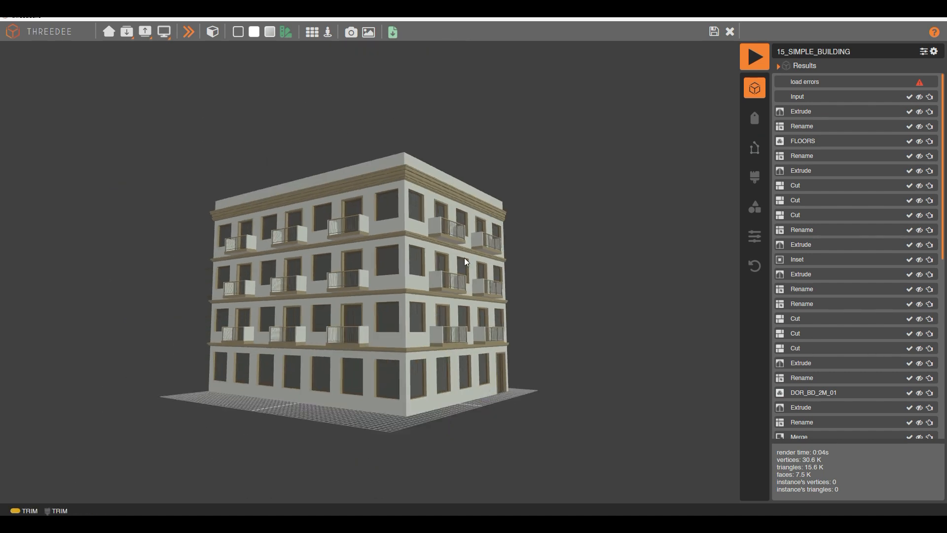
click(714, 32)
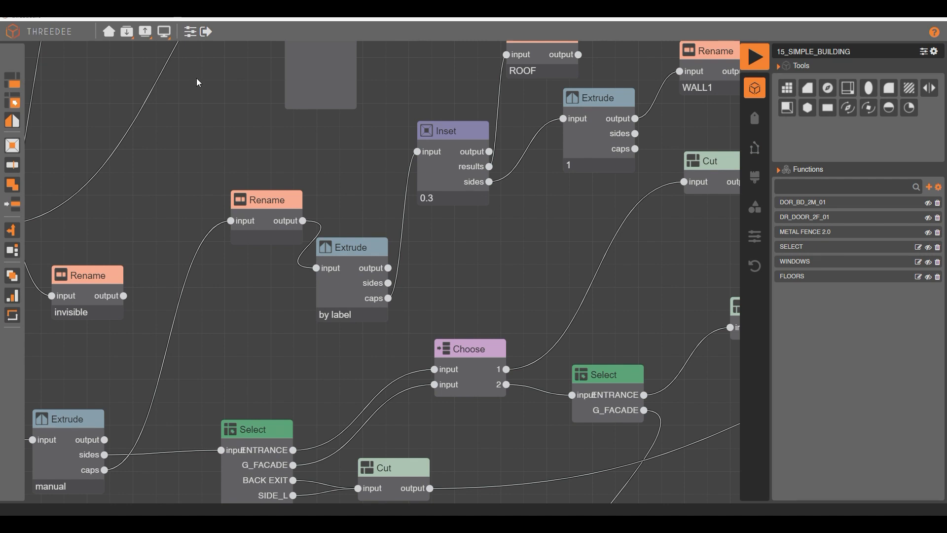
Move the Input node farther away from the two Extrude nodes it feeds
scroll(496, 181, down, 10)
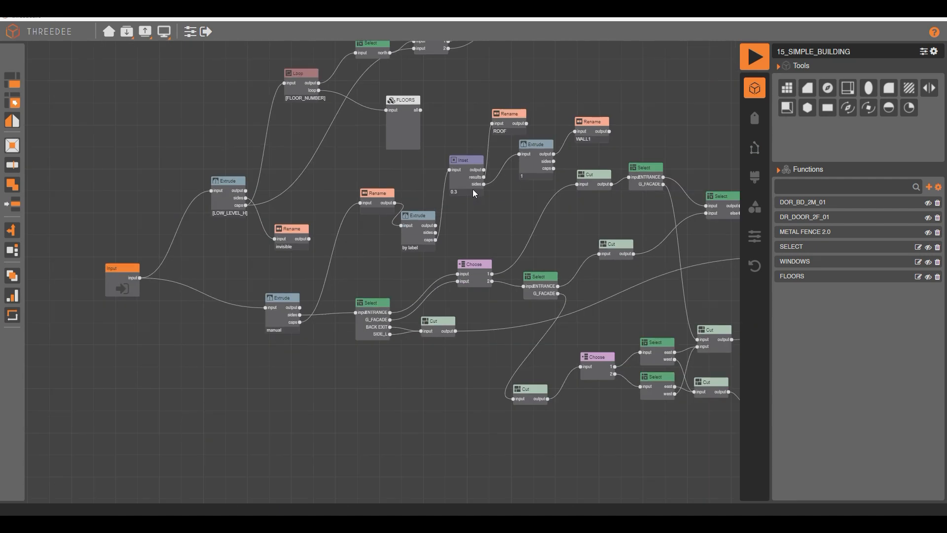
scroll(180, 224, up, 8)
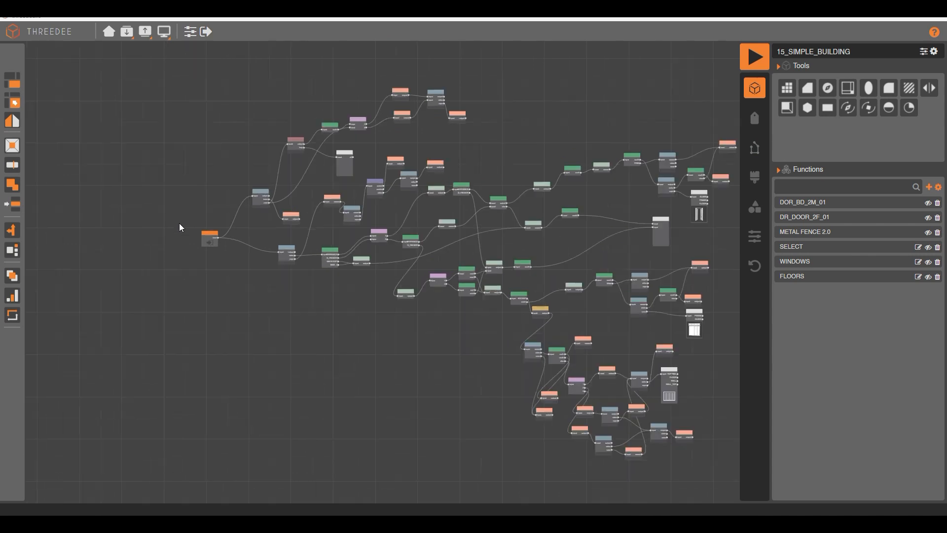
drag(228, 246, 89, 248)
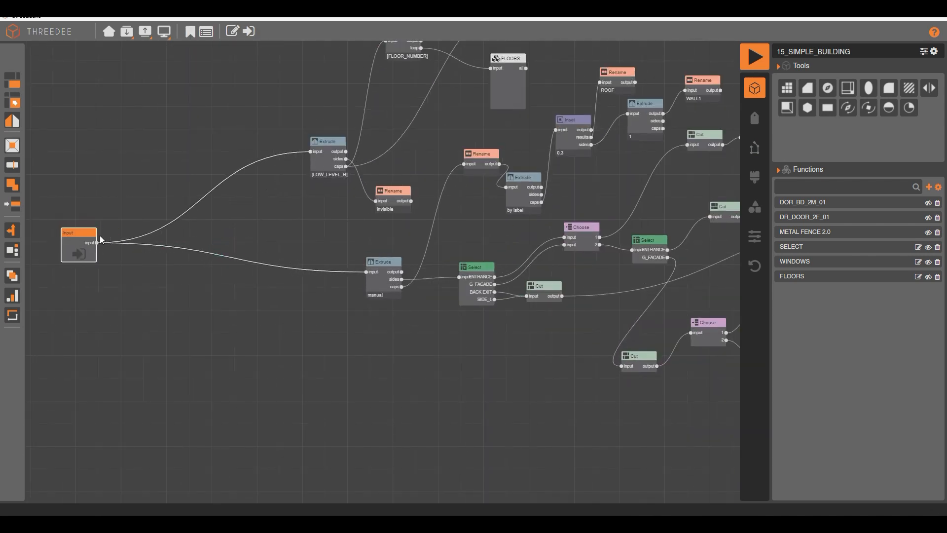
scroll(109, 248, down, 5)
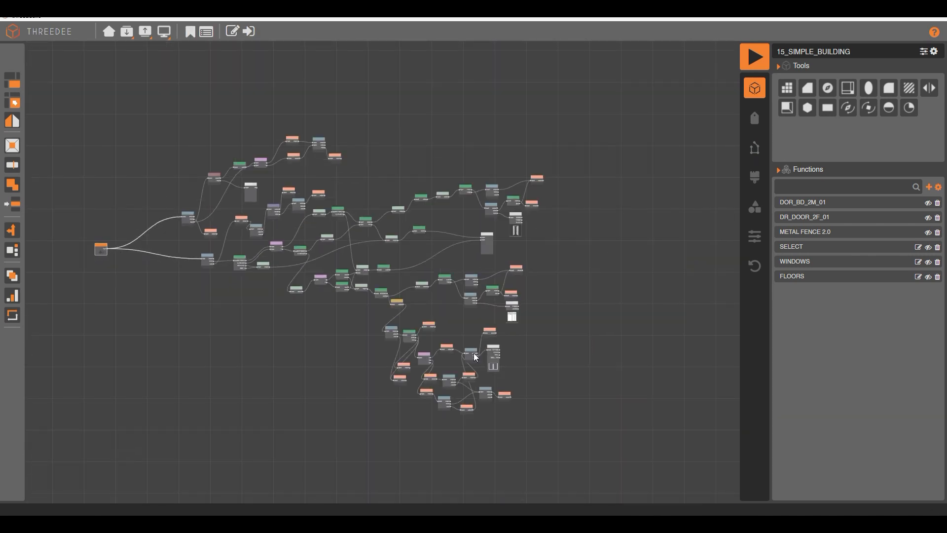
Add a Choose node on the Input node's output with a single choice named 1
scroll(179, 242, up, 4)
scroll(37, 243, up, 2)
scroll(373, 254, down, 3)
scroll(175, 277, up, 6)
scroll(145, 247, up, 2)
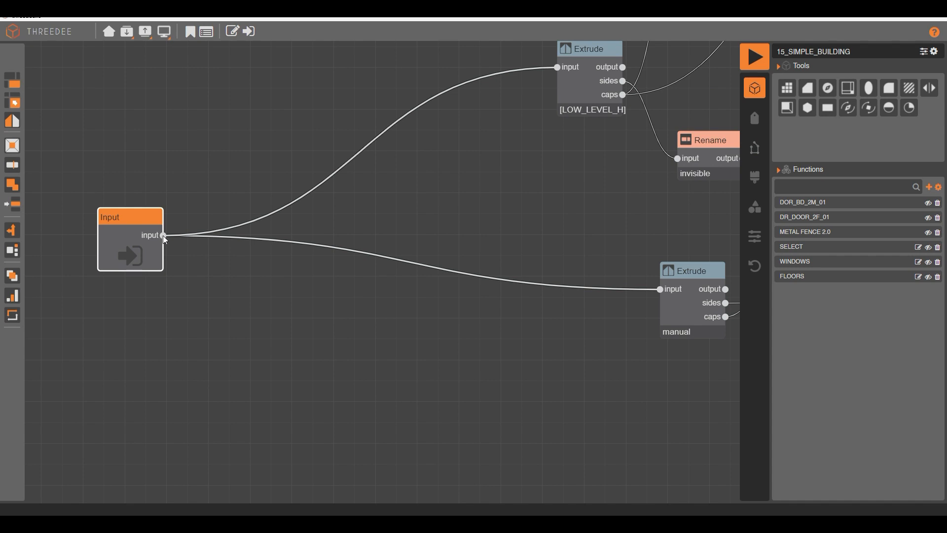
drag(163, 235, 276, 221)
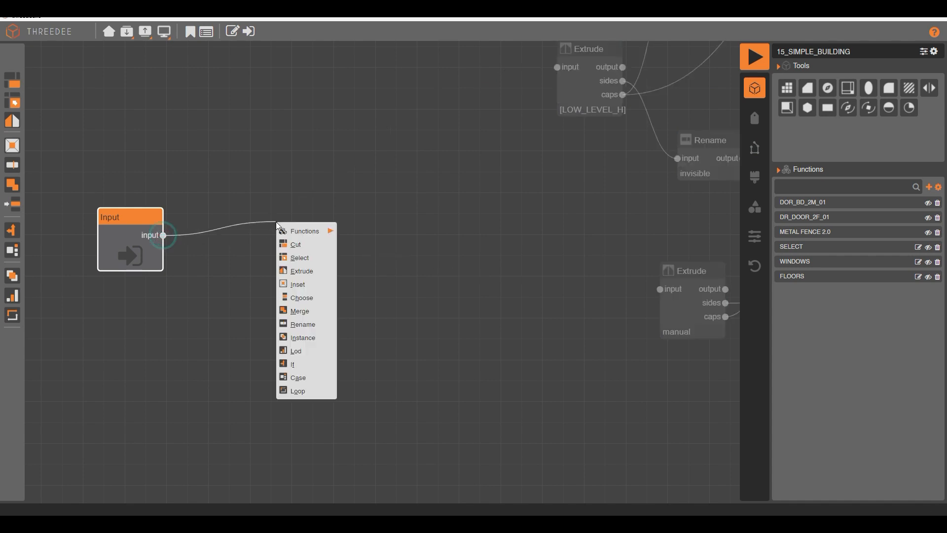
click(322, 299)
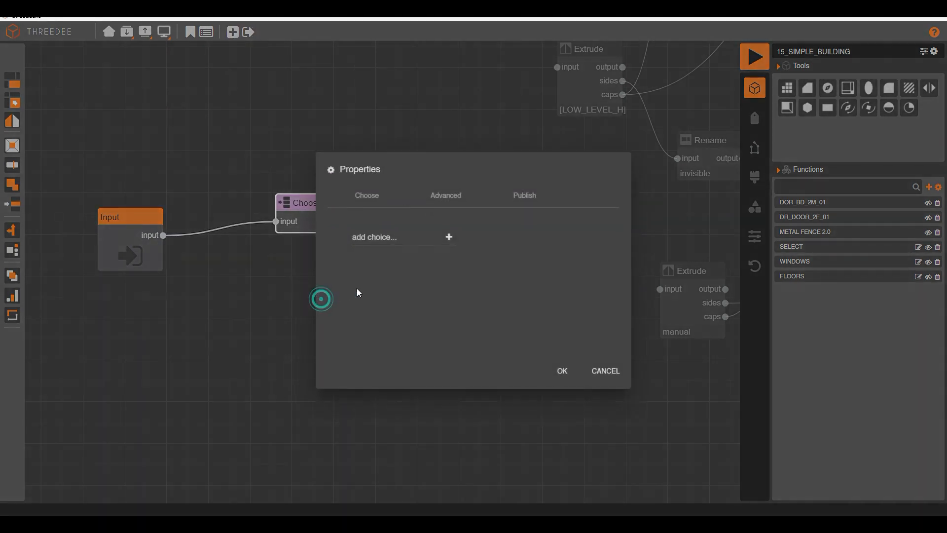
click(380, 240)
text(1)
click(448, 236)
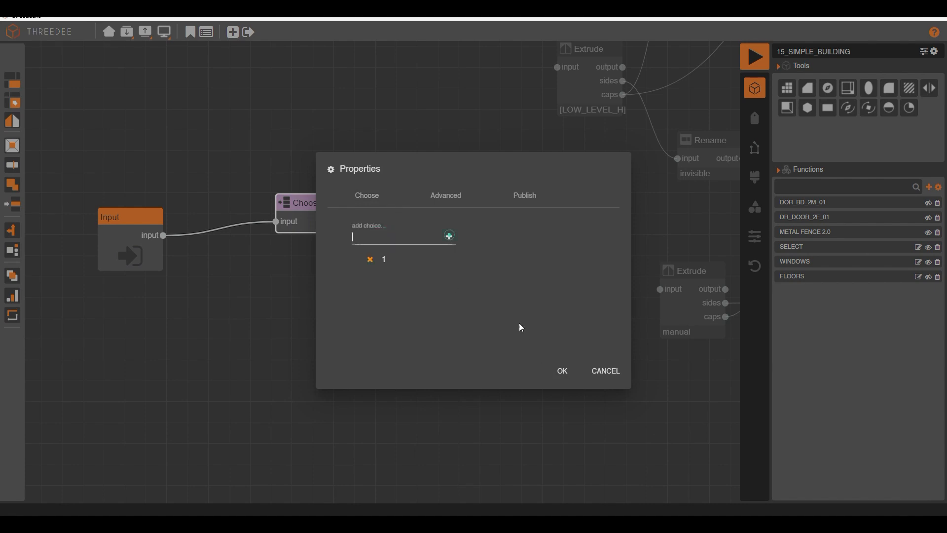
click(563, 370)
Connect the Choose node's output 1 to the inputs of both the LOW_LEVEL_H Extrude and the manual Extrude
drag(341, 222, 558, 66)
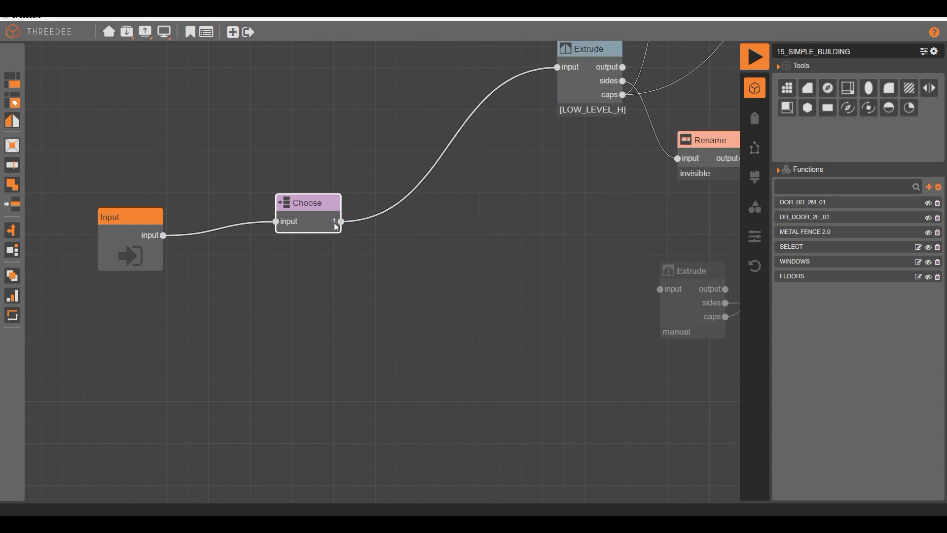
drag(341, 222, 660, 290)
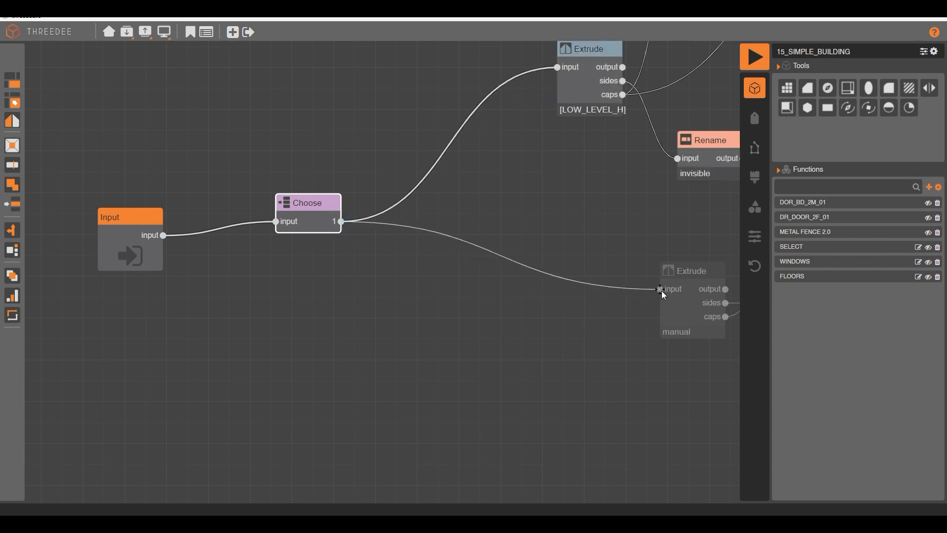
scroll(307, 318, down, 3)
scroll(261, 290, down, 5)
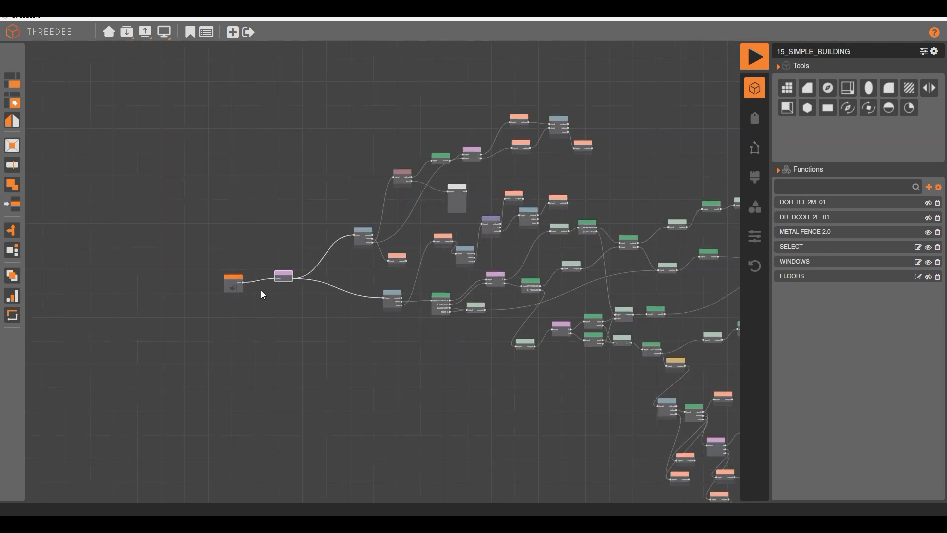
Select the Choose node with everything downstream of it and convert the nodes to a function named BUILDING_01
scroll(316, 299, up, 3)
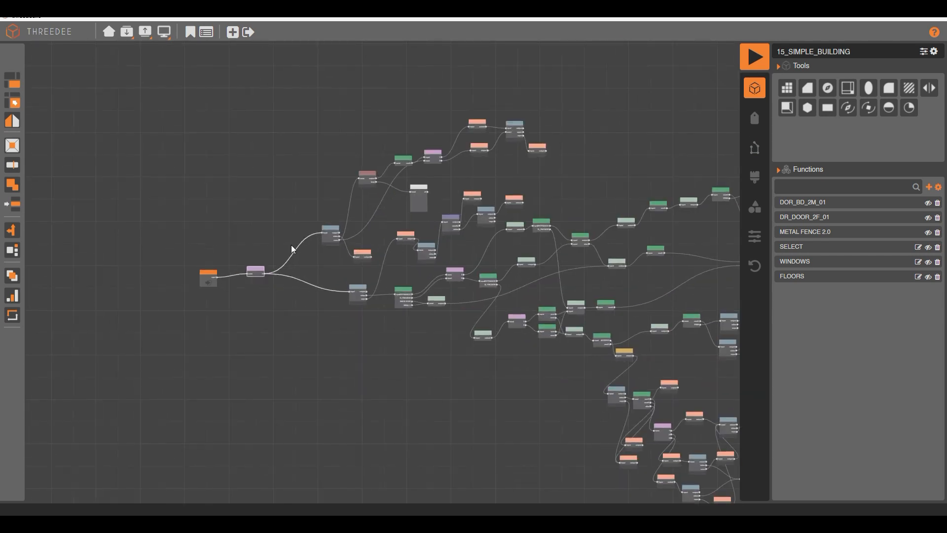
click(255, 272)
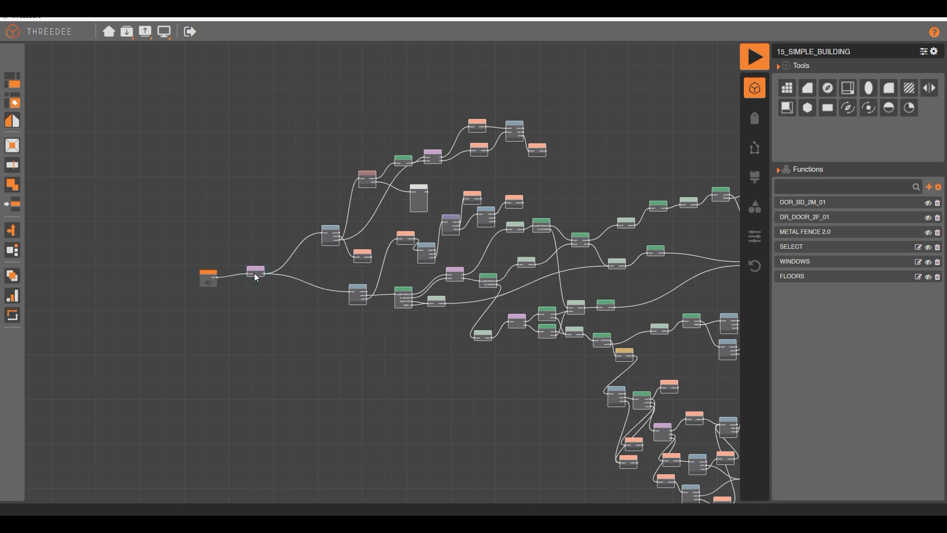
right_click(255, 274)
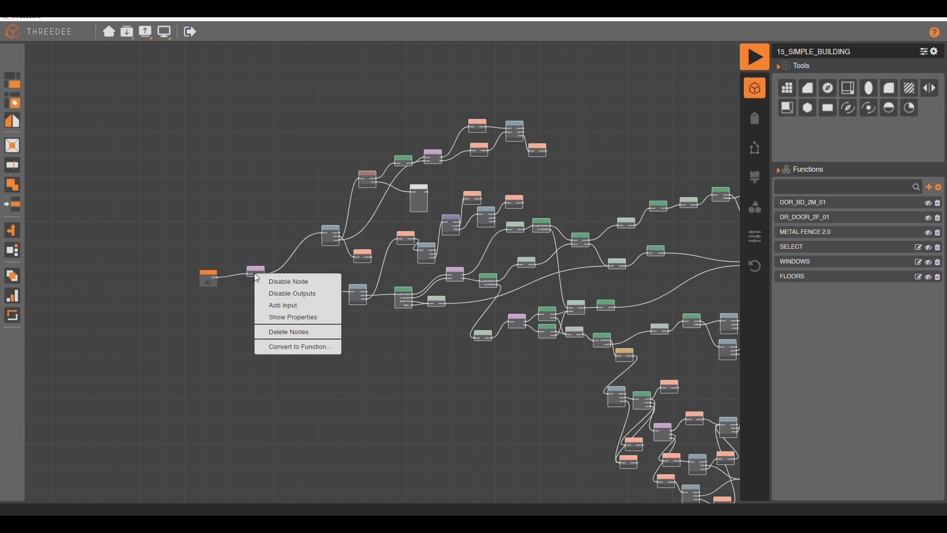
click(317, 348)
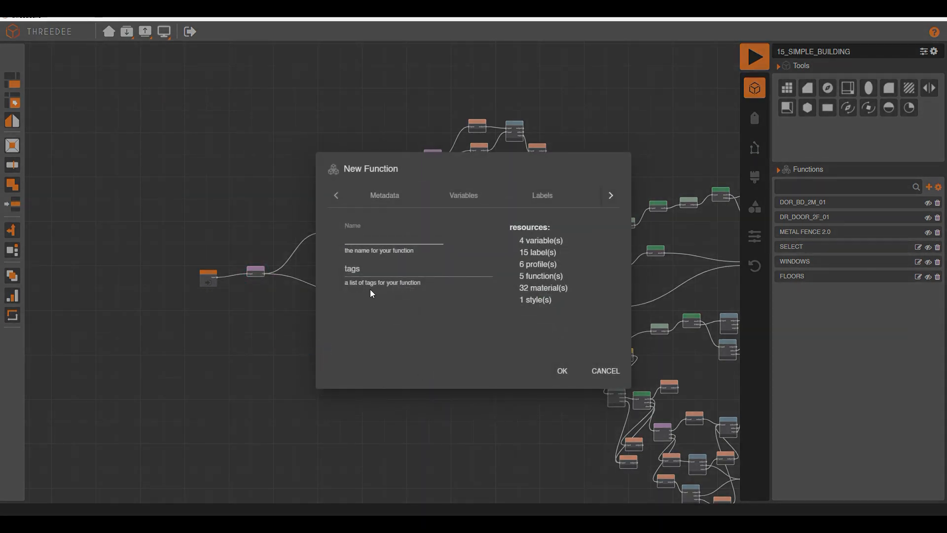
text(buildin)
key(BackSpace)
key(BackSpace)
key(BackSpace)
key(BackSpace)
key(BackSpace)
key(BackSpace)
key(BackSpace)
text(BU)
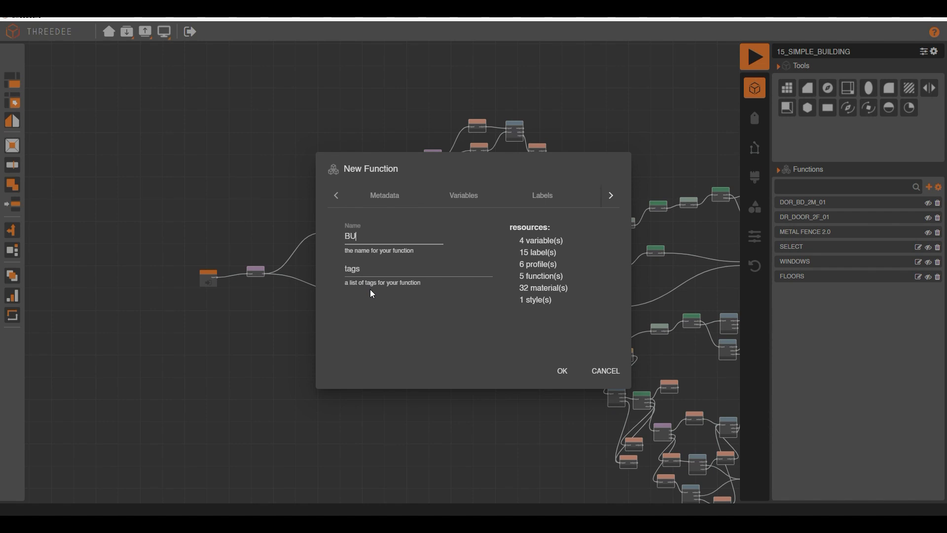
text(ILDING_01)
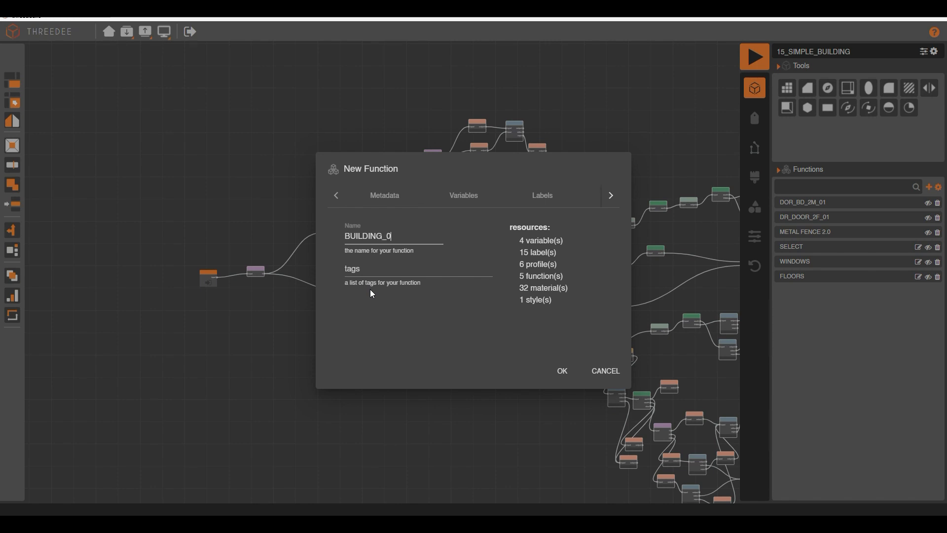
click(562, 370)
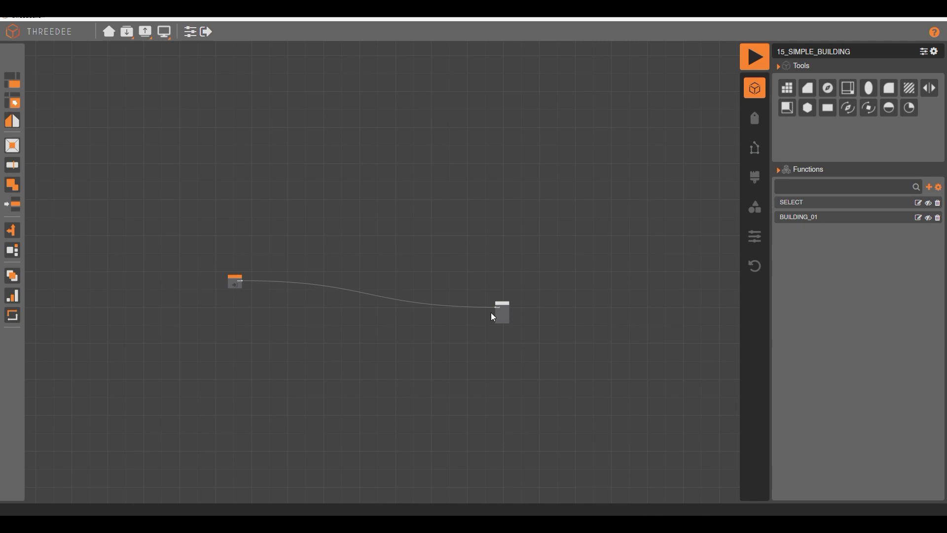
Move the BUILDING_01 node closer to the Input node and open the function for editing
drag(504, 315, 288, 280)
scroll(248, 296, up, 8)
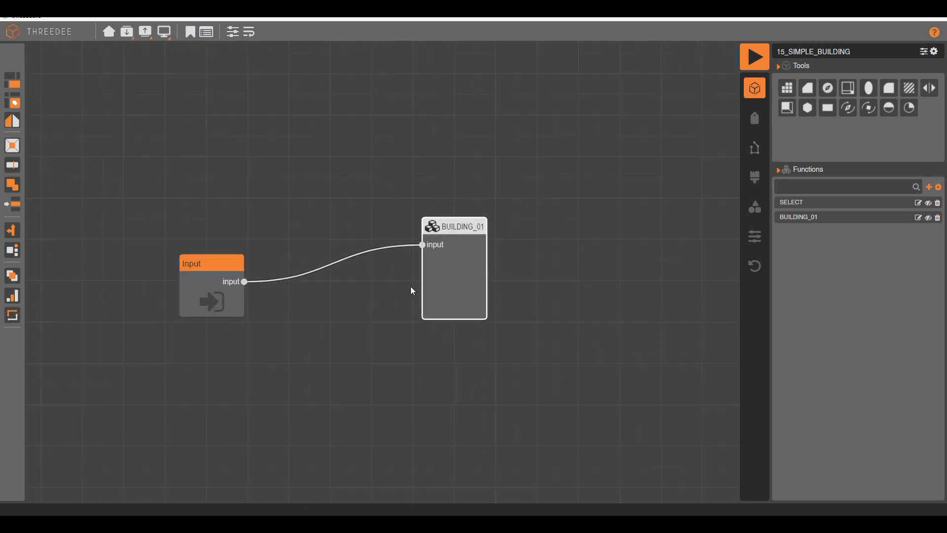
double_click(473, 264)
Delete the Choose node inside BUILDING_01, connect the Input directly to both the LOW_LEVEL_H and manual Extrudes, and return to the main graph
scroll(123, 267, up, 6)
drag(143, 258, 356, 278)
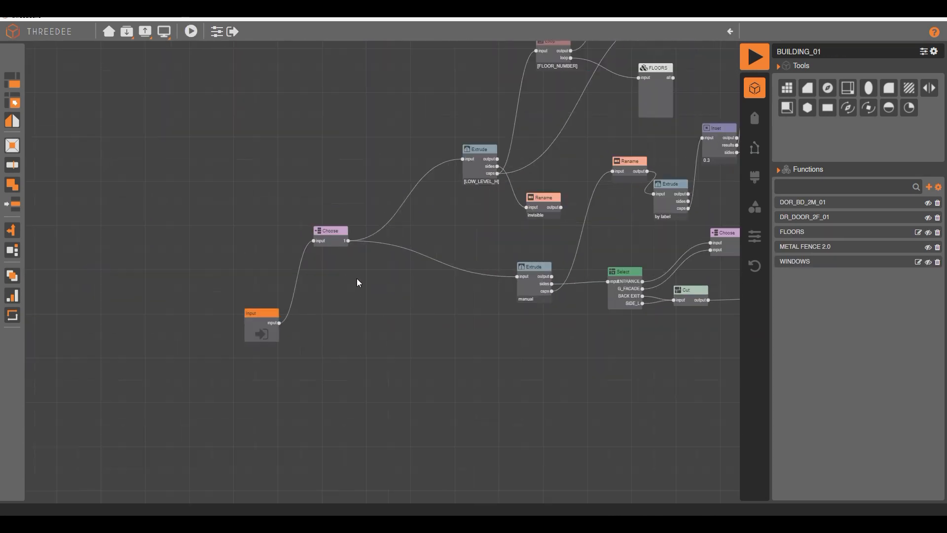
scroll(356, 282, up, 2)
click(329, 225)
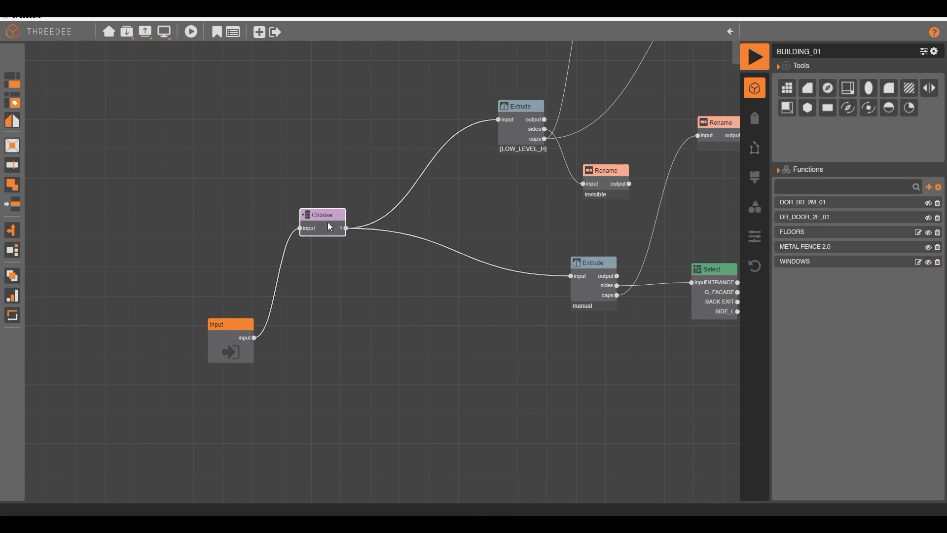
key(Delete)
drag(254, 337, 498, 119)
drag(253, 338, 571, 276)
scroll(320, 314, down, 5)
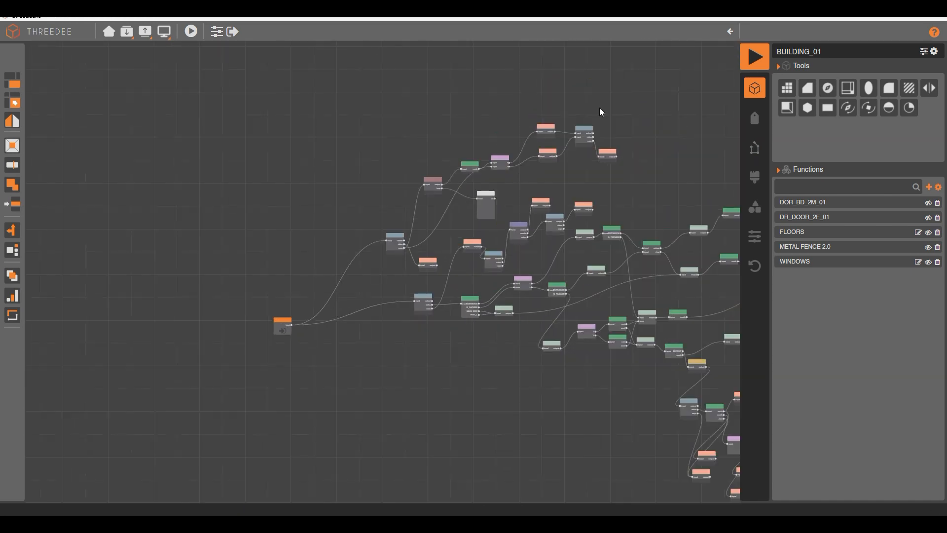
click(732, 33)
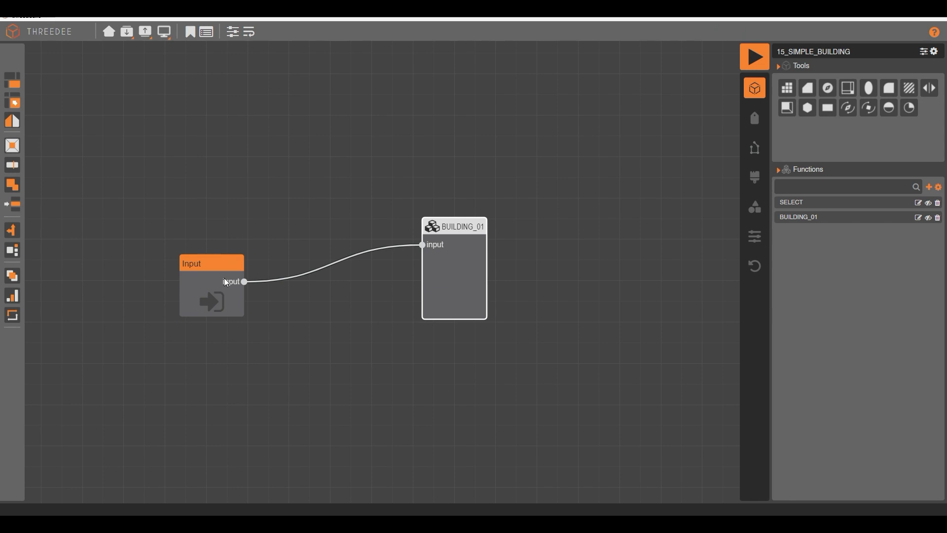
Set the BUILDING_01 node's randomize multiple option to one seed each
click(445, 244)
click(232, 32)
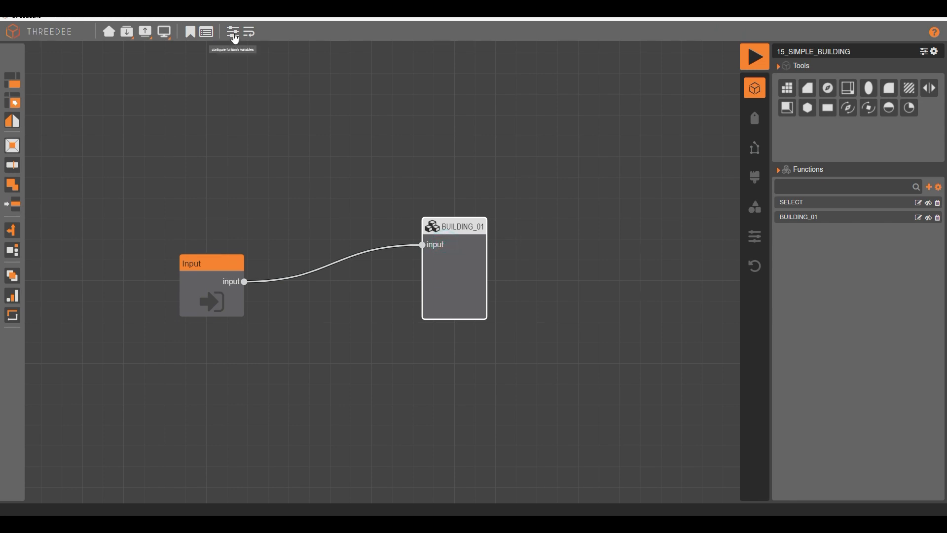
click(525, 197)
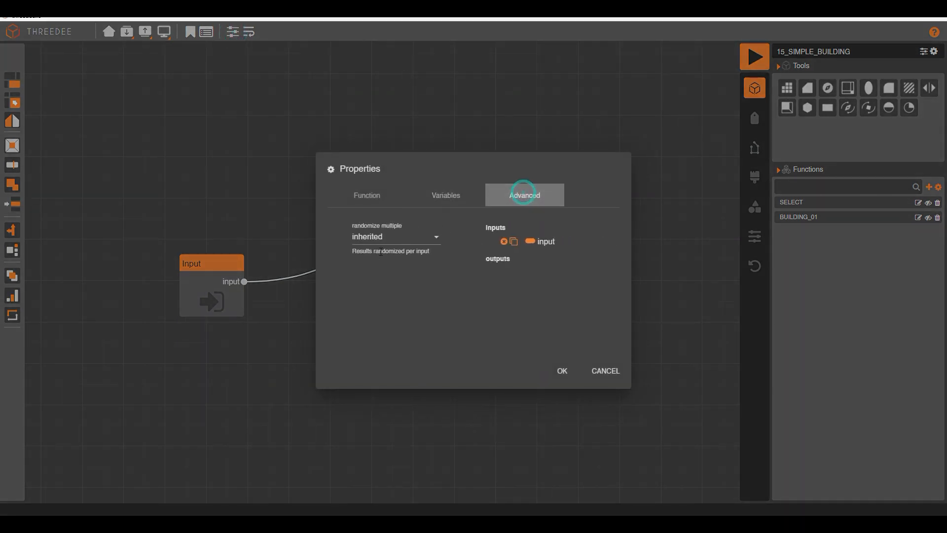
click(386, 242)
click(400, 279)
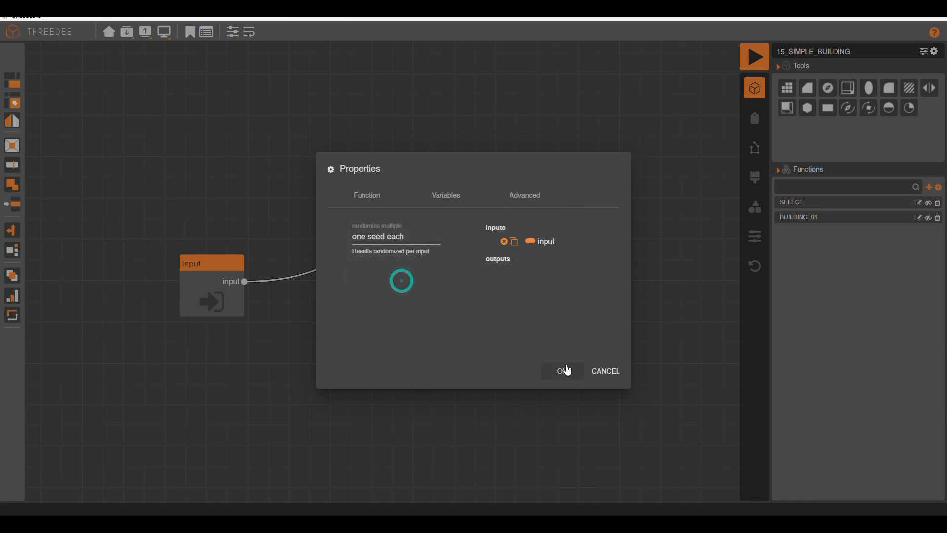
click(563, 371)
Open the SCENE variation for editing
click(203, 276)
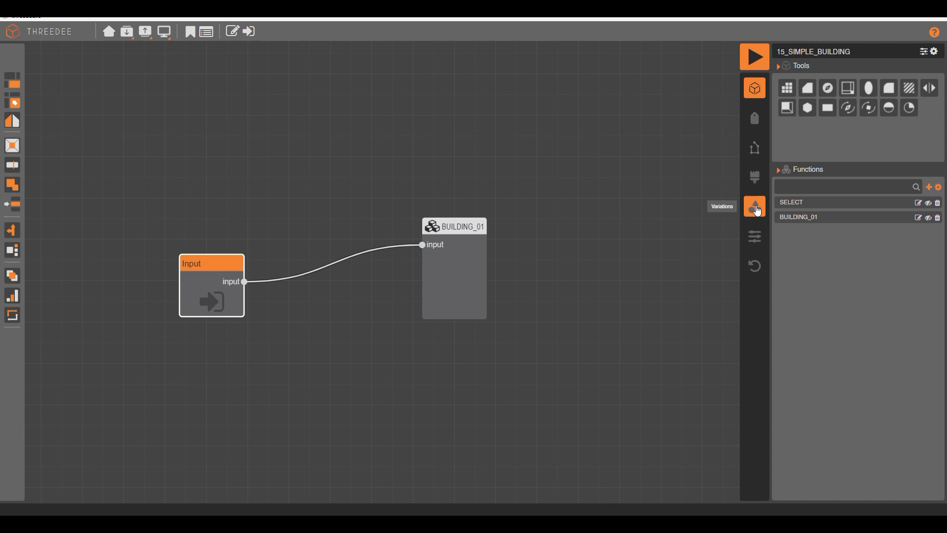
click(757, 208)
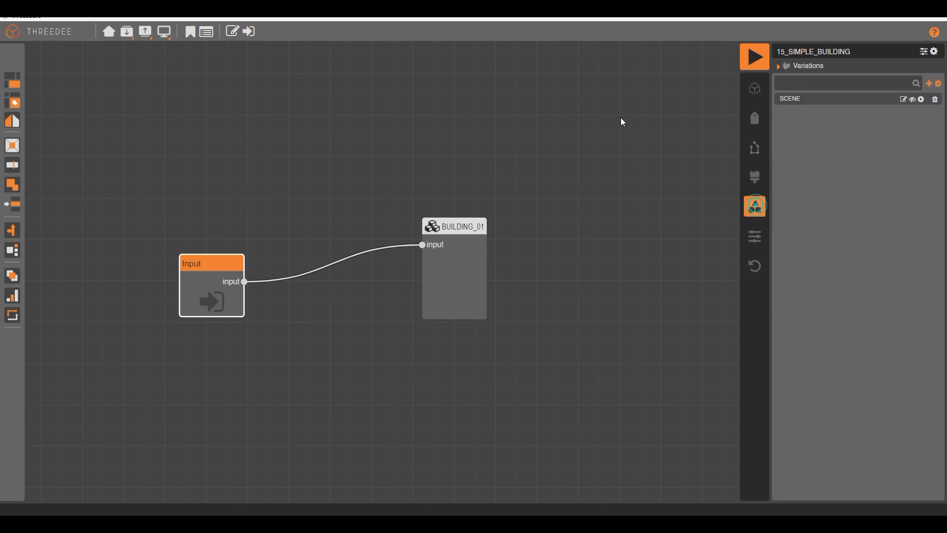
click(903, 100)
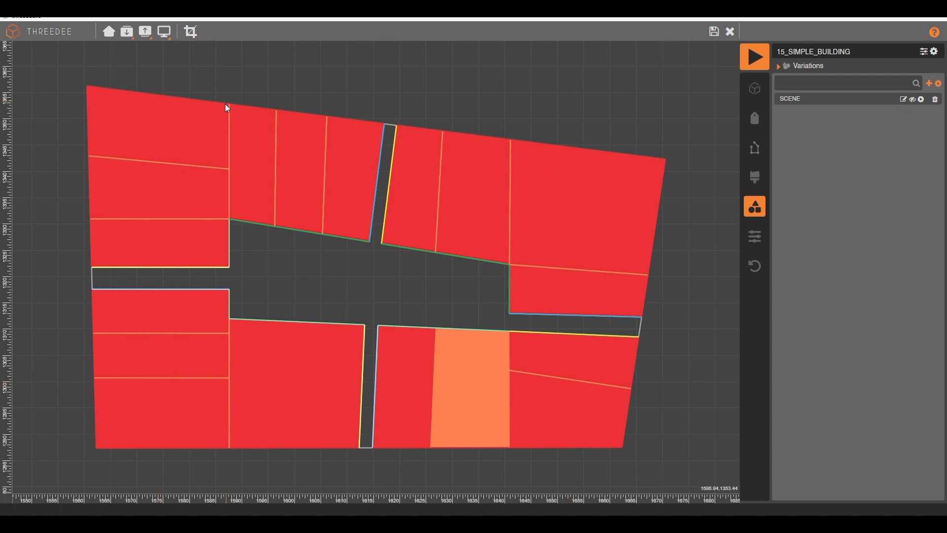
Replace the WALL_2 face label on the orange lot with south and save the SCENE variation
click(478, 373)
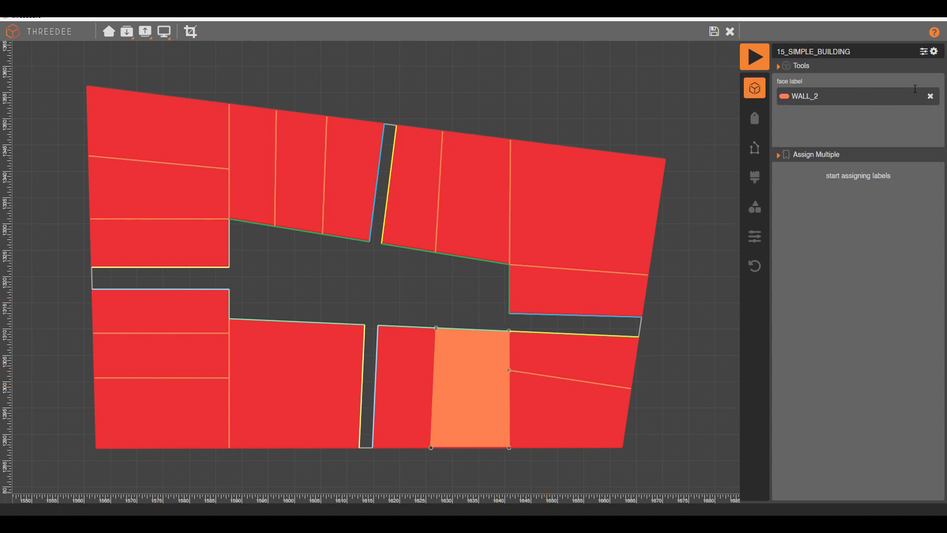
click(931, 96)
click(927, 96)
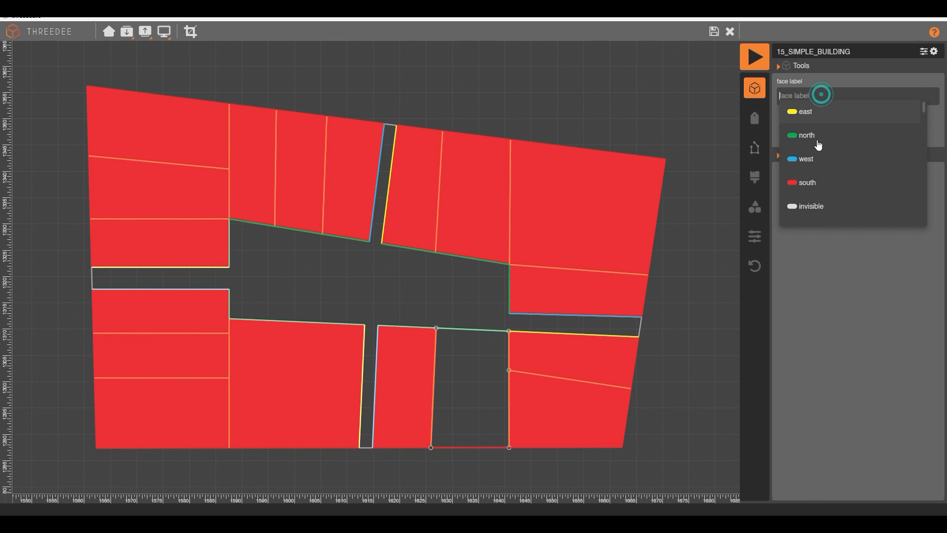
click(810, 183)
click(631, 111)
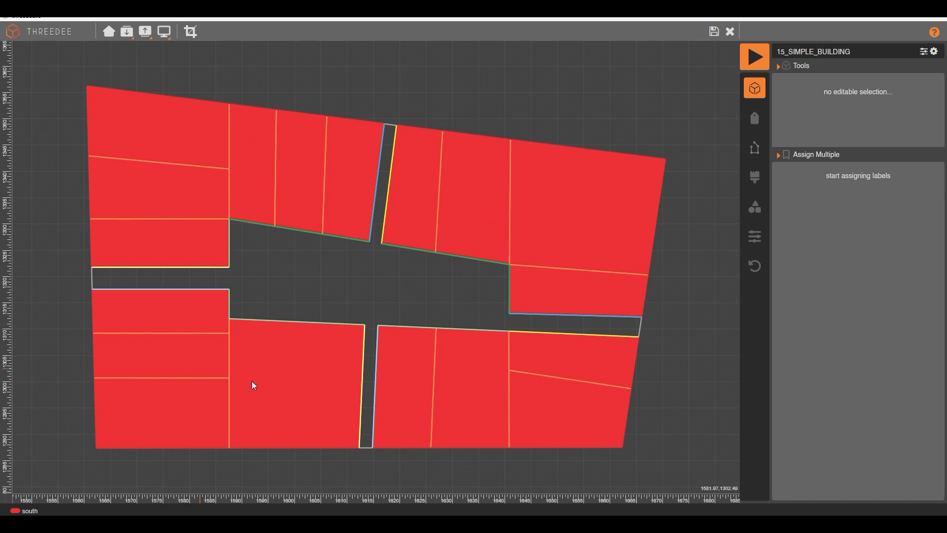
click(714, 31)
Add a Select node fed by the Input that selects faces by label with the south label
drag(244, 282, 288, 175)
click(326, 216)
click(491, 237)
click(506, 329)
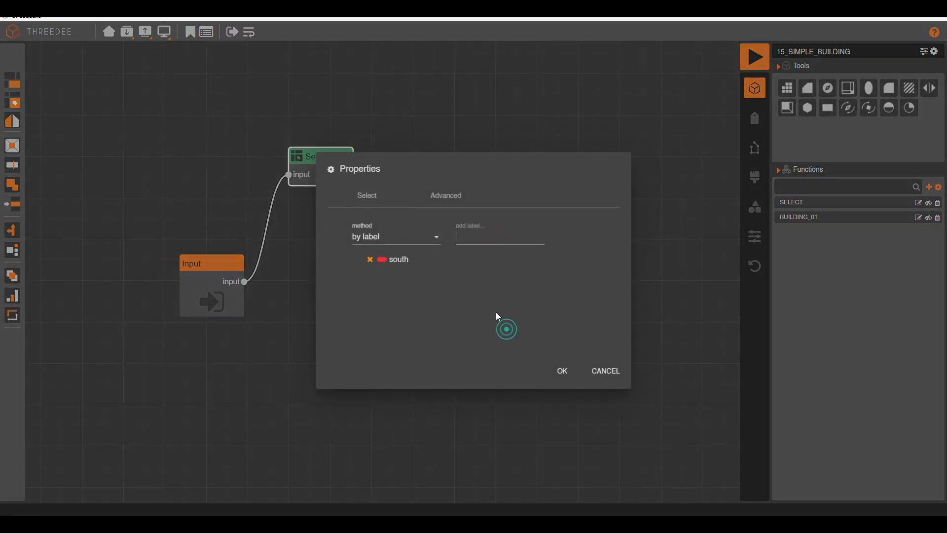
click(563, 371)
Connect the Select node's south output to the BUILDING_01 input and rearrange the two nodes
drag(354, 175, 422, 244)
drag(457, 281, 471, 183)
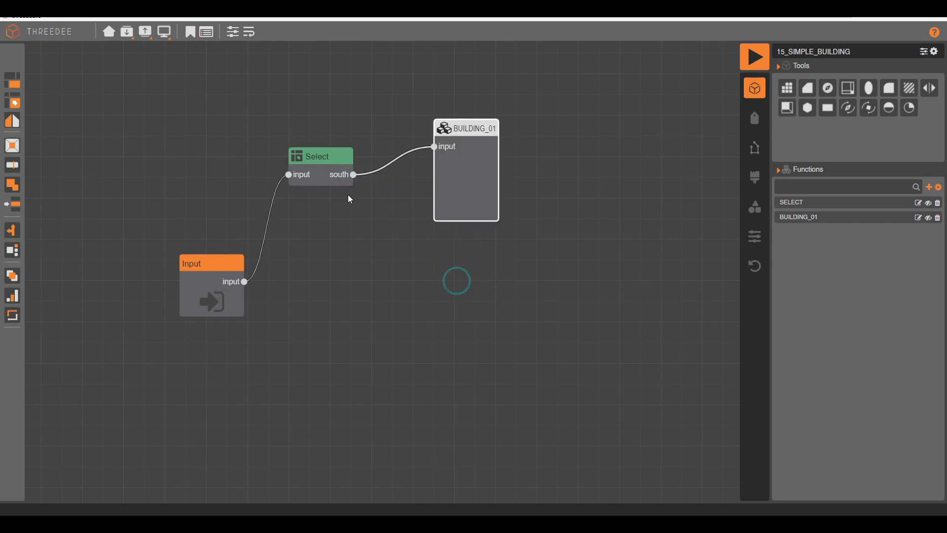
drag(303, 157, 316, 184)
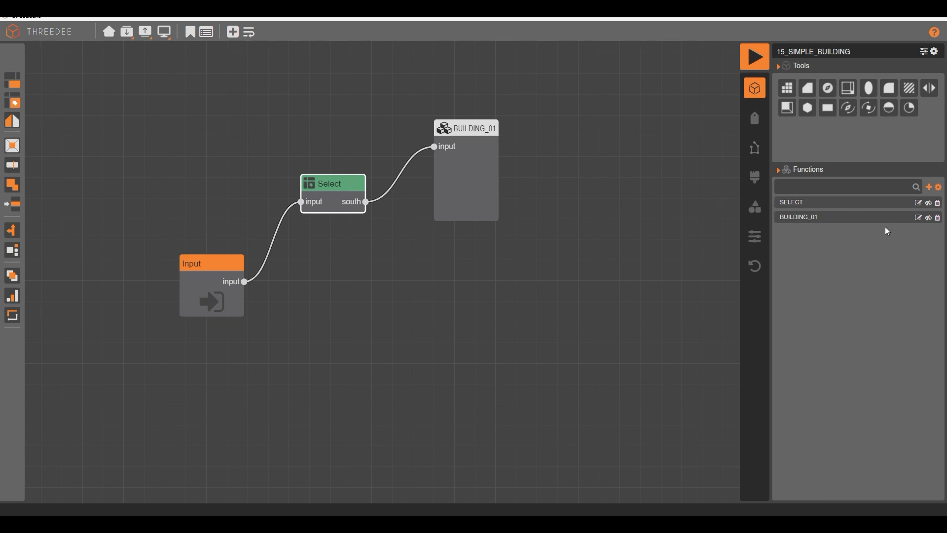
Run the SCENE variation, inspect the generated buildings from several sides, and close the preview
click(757, 209)
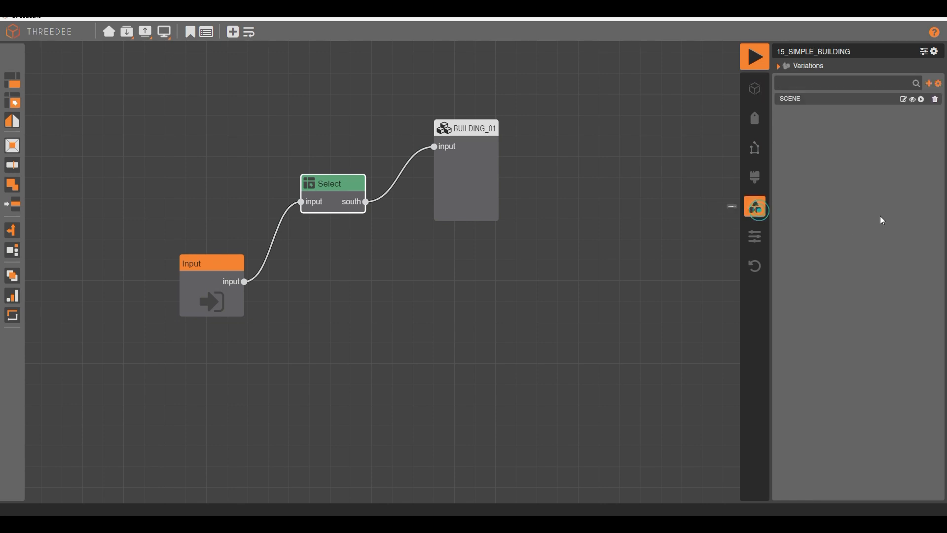
click(921, 100)
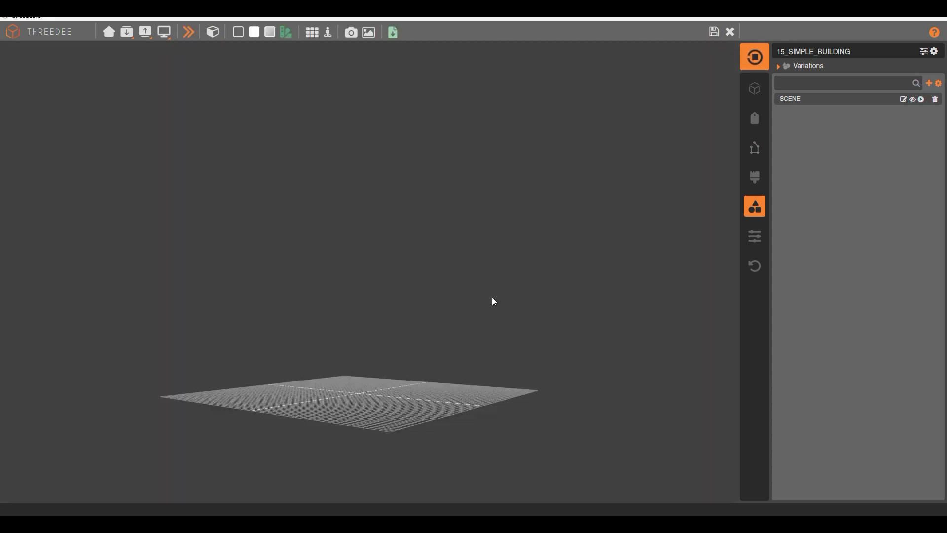
drag(249, 255, 486, 256)
drag(267, 294, 362, 267)
scroll(390, 271, up, 5)
drag(497, 271, 457, 258)
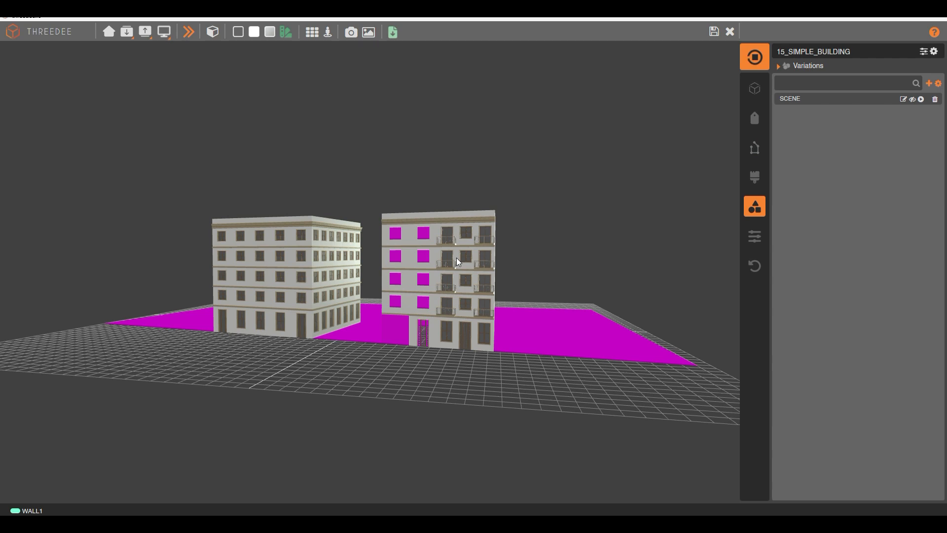
drag(555, 217, 529, 245)
scroll(386, 257, up, 3)
drag(388, 262, 582, 257)
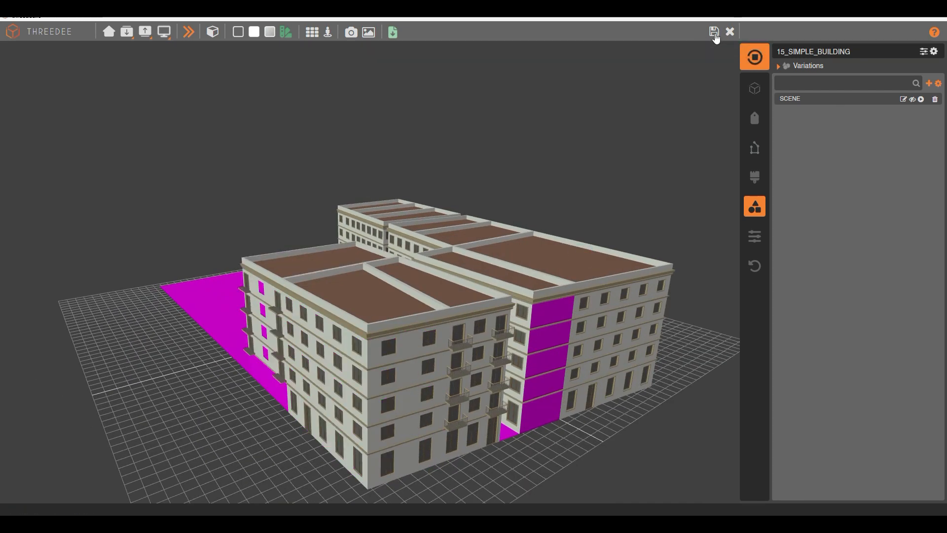
click(730, 31)
Add the FLOOR_NUMBER, LOW_LEVEL_H, SLAB_TCK and FLOOR_H variables to the BUILDING_01 node
double_click(455, 154)
click(390, 236)
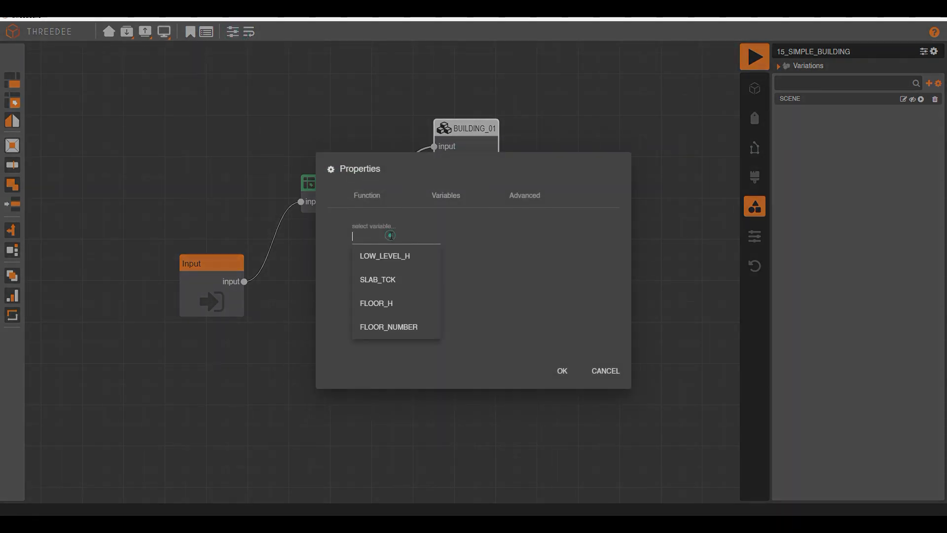
click(408, 327)
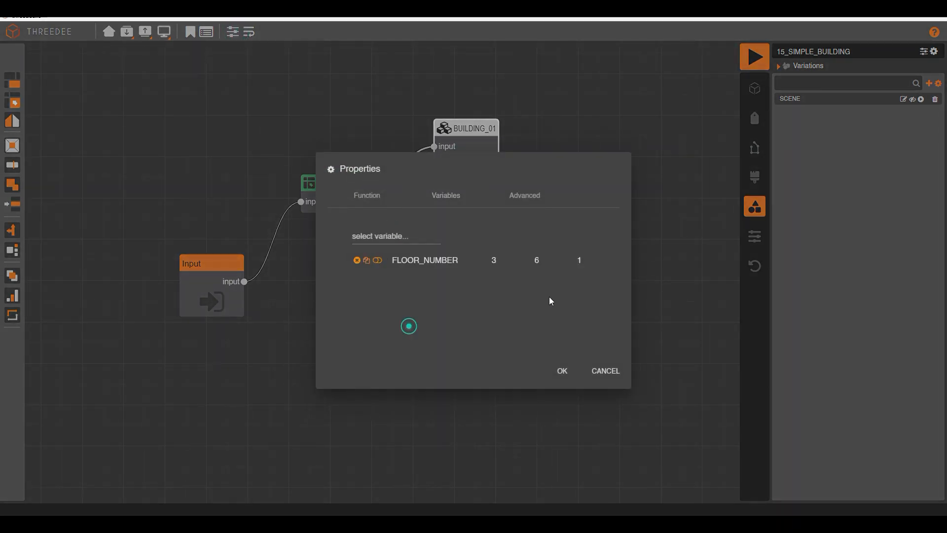
click(395, 234)
click(403, 253)
click(403, 232)
click(405, 256)
click(401, 236)
click(403, 256)
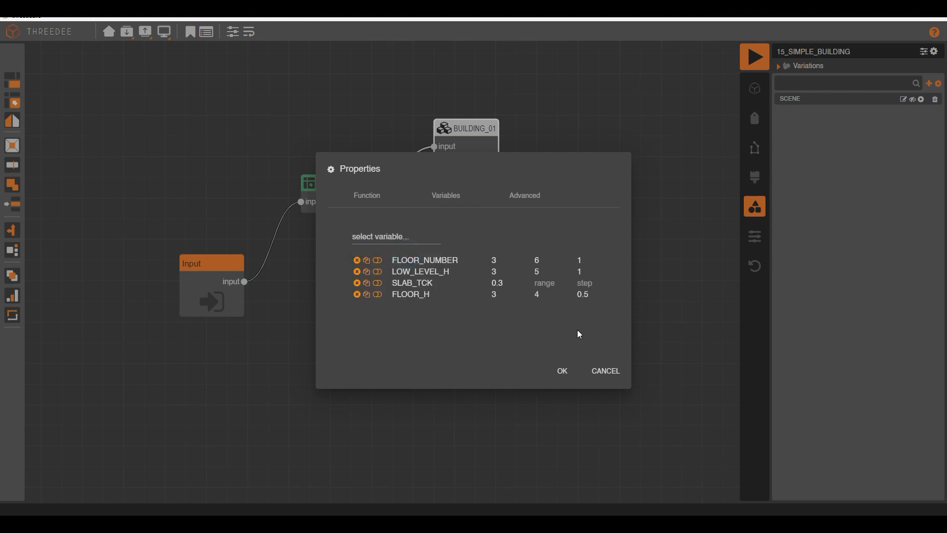
click(560, 370)
Remove FLOOR_NUMBER, LOW_LEVEL_H, SLAB_TCK and FLOOR_H from the BUILDING_01 node's variables
click(463, 157)
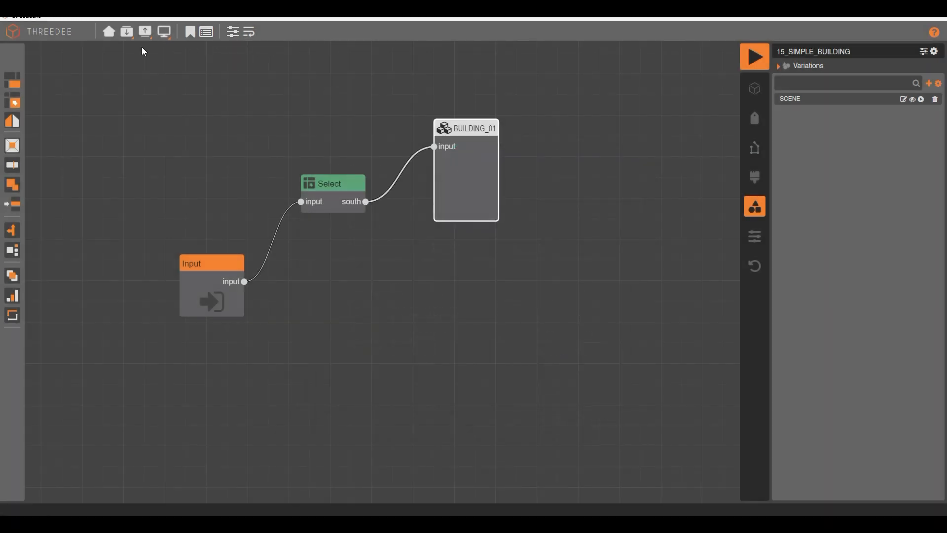
click(232, 31)
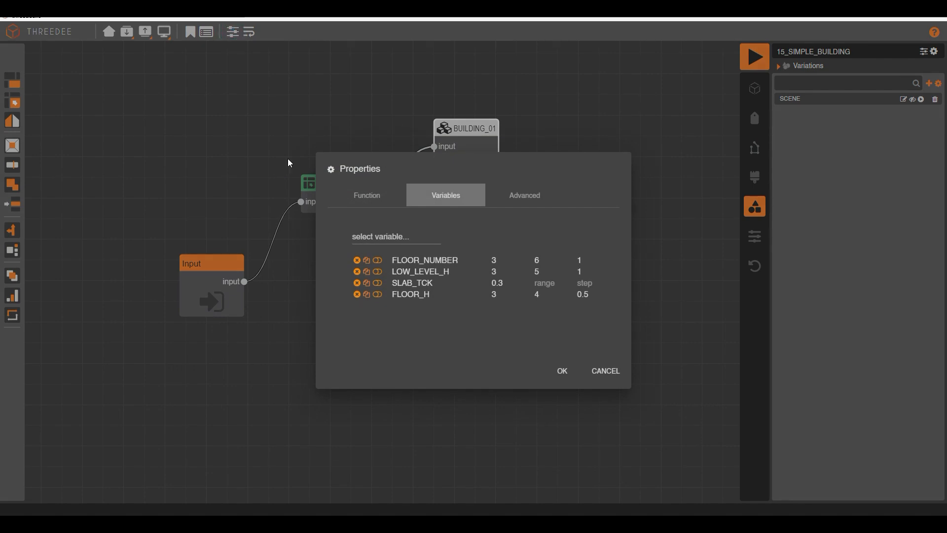
click(262, 103)
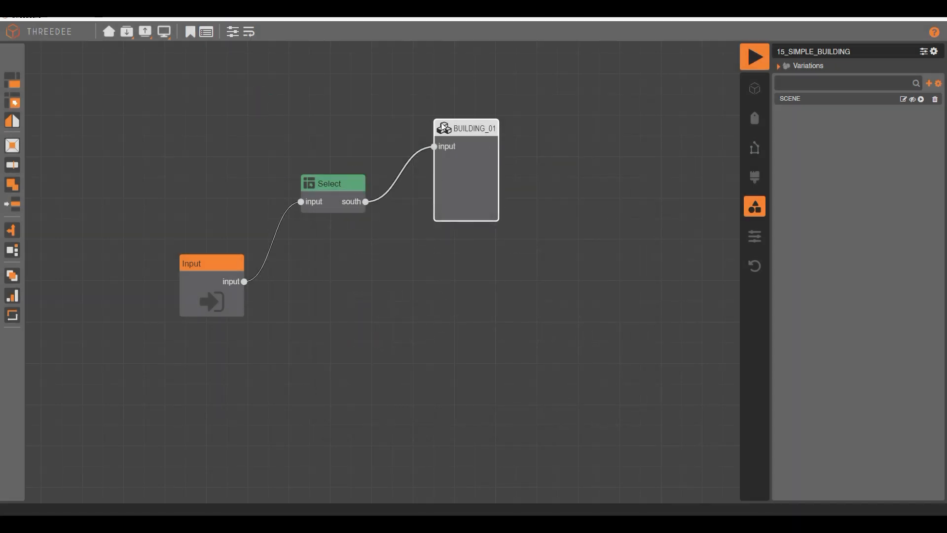
click(233, 34)
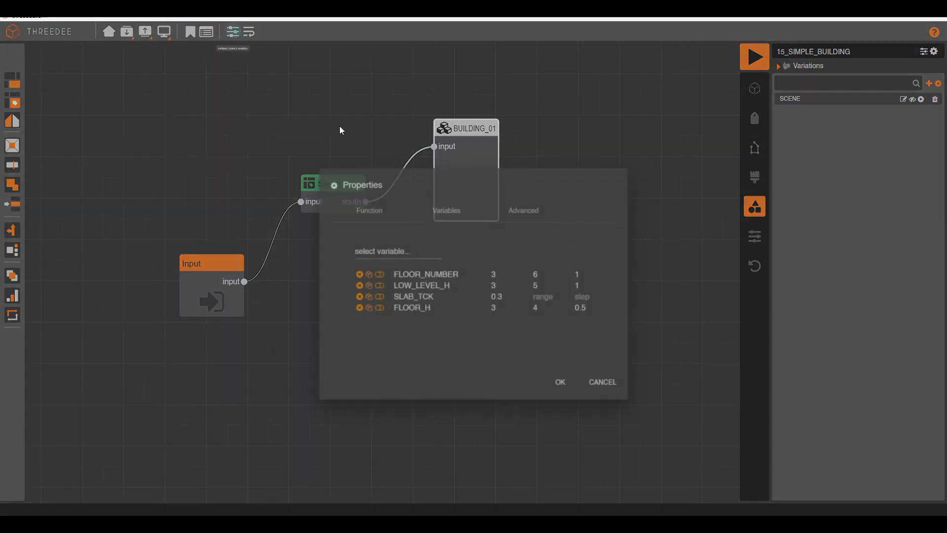
click(357, 260)
click(357, 259)
click(357, 260)
click(357, 260)
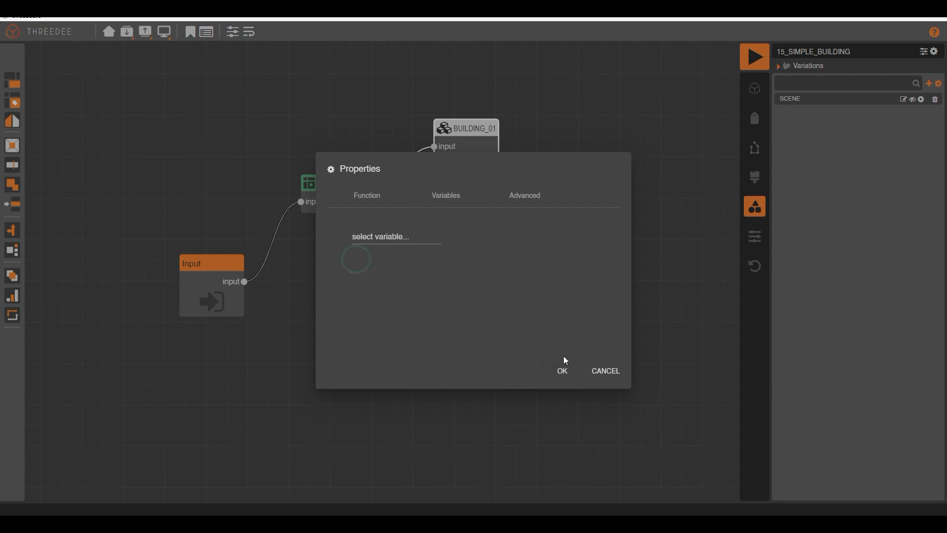
click(556, 367)
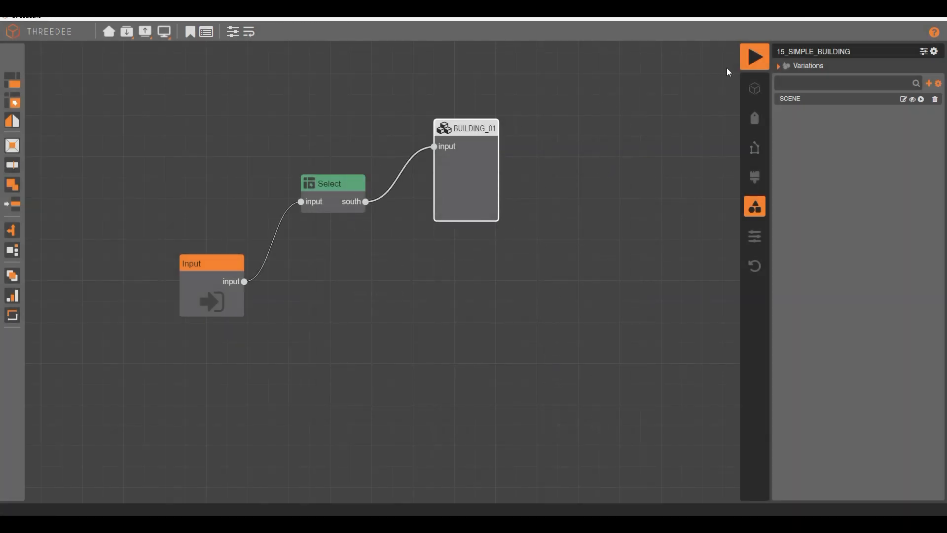
Run the SCENE variation again and examine the heights and facades of the generated buildings
click(922, 100)
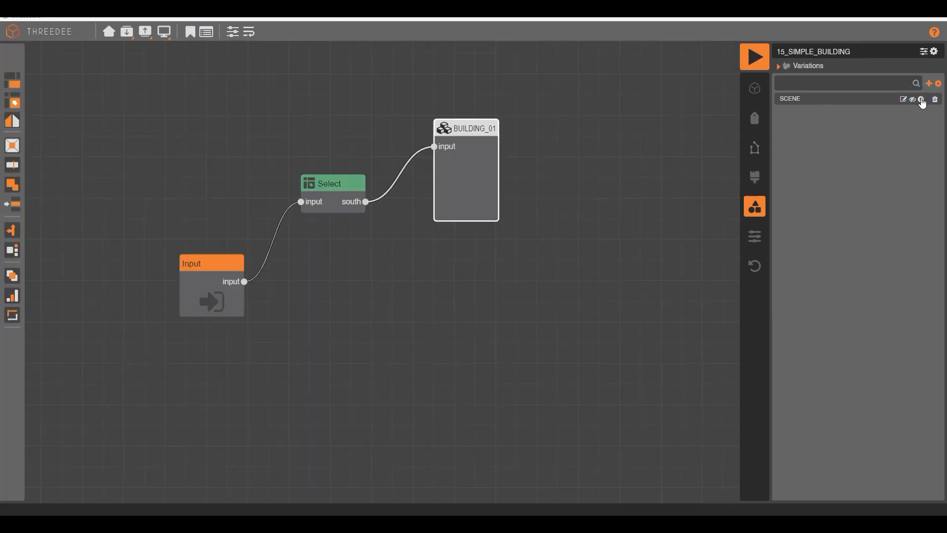
click(921, 100)
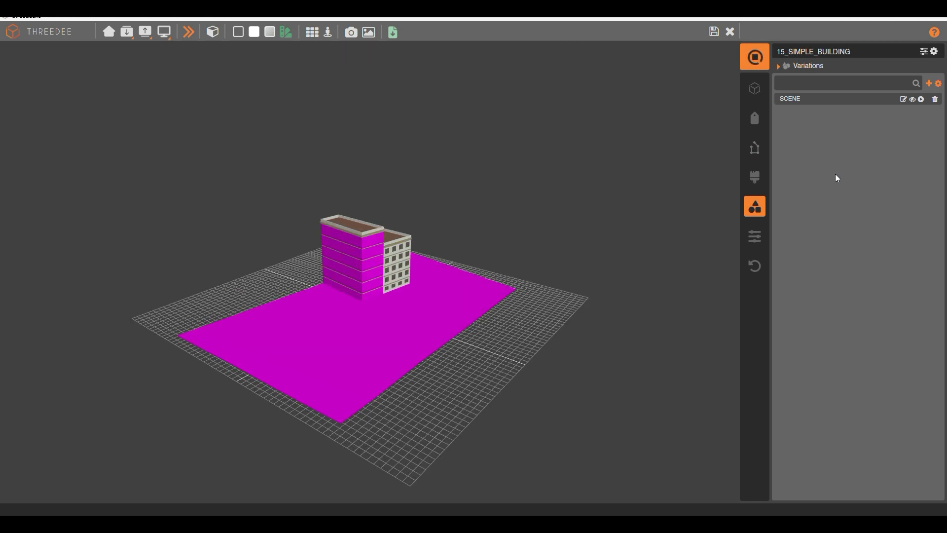
drag(360, 303, 567, 277)
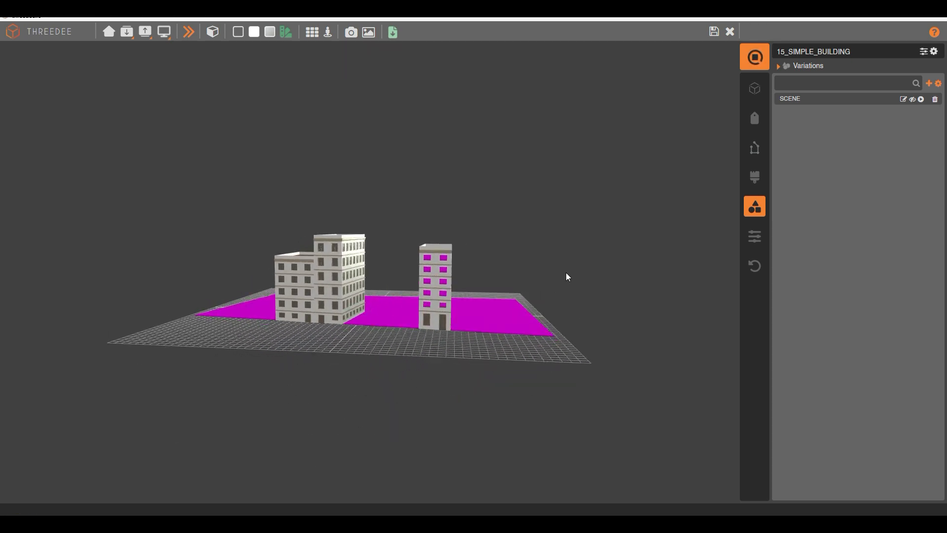
scroll(417, 324, up, 5)
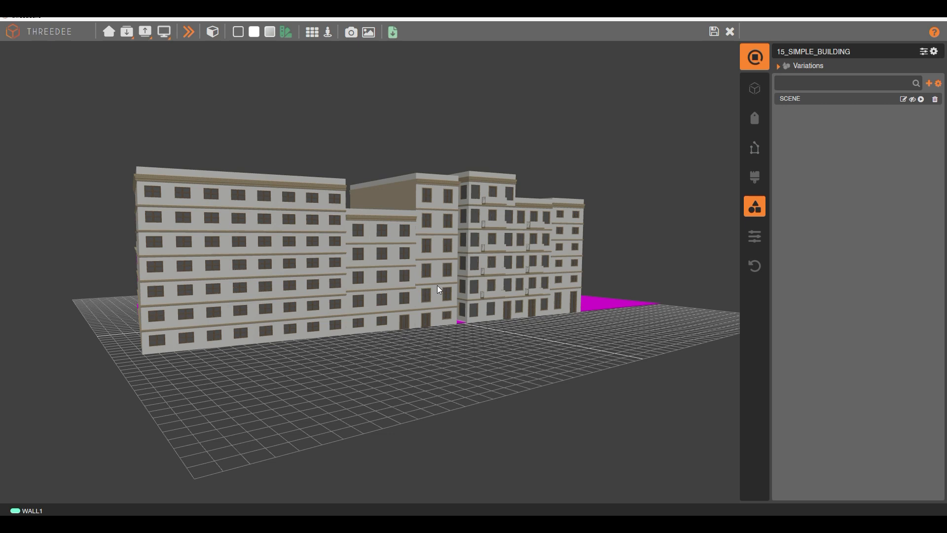
drag(393, 283, 396, 253)
scroll(404, 253, up, 5)
drag(327, 244, 297, 241)
scroll(264, 240, down, 3)
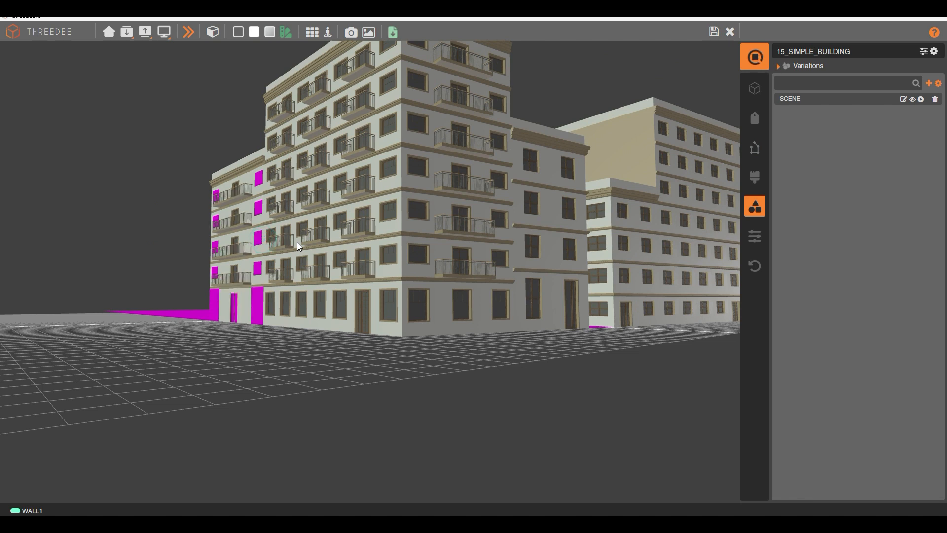
scroll(297, 241, down, 3)
Examine the balconies, windows, cornices and corner buildings up close, and review the whole block from outside
drag(297, 241, 478, 252)
scroll(481, 254, up, 10)
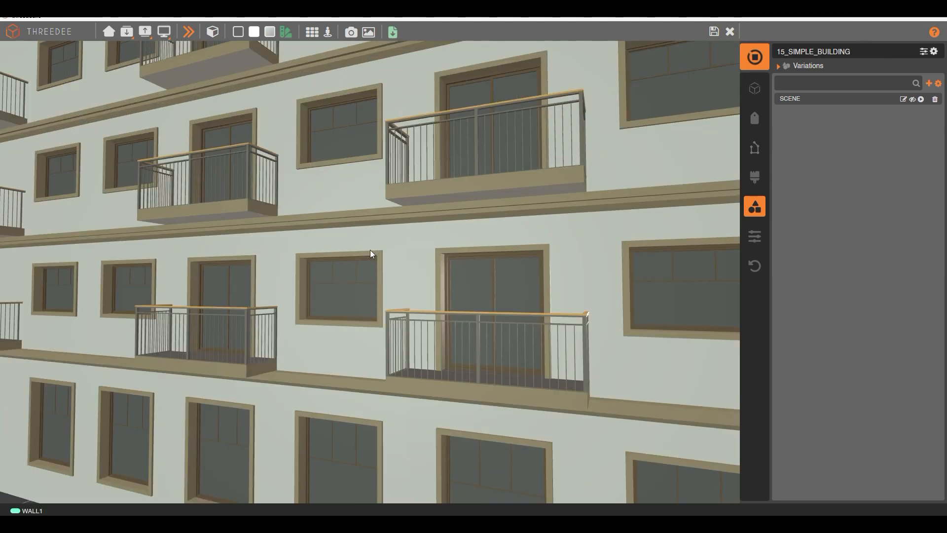
scroll(457, 252, down, 10)
mouse_move(564, 257)
mouse_down()
mouse_move(516, 268)
mouse_move(329, 259)
mouse_up()
right_drag(567, 258, 393, 254)
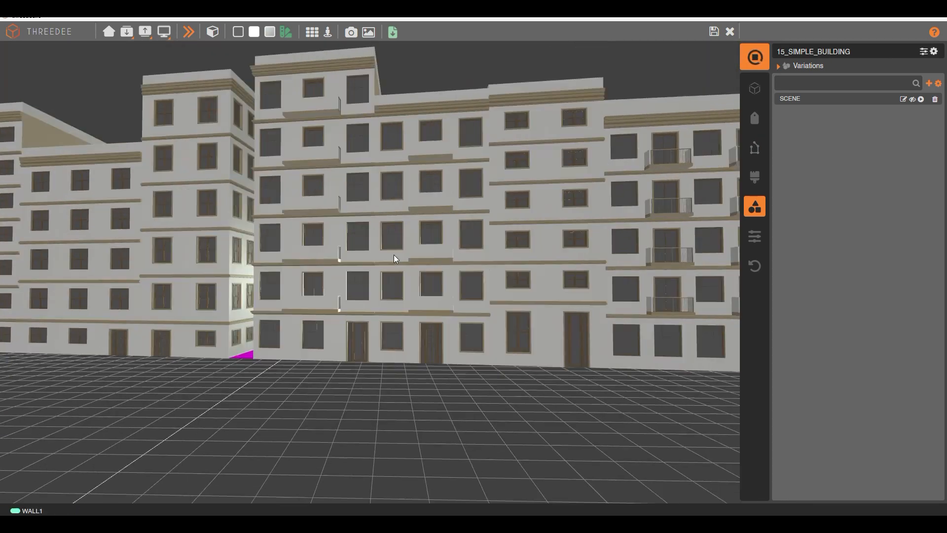
scroll(402, 251, up, 5)
drag(444, 247, 377, 256)
scroll(377, 255, down, 3)
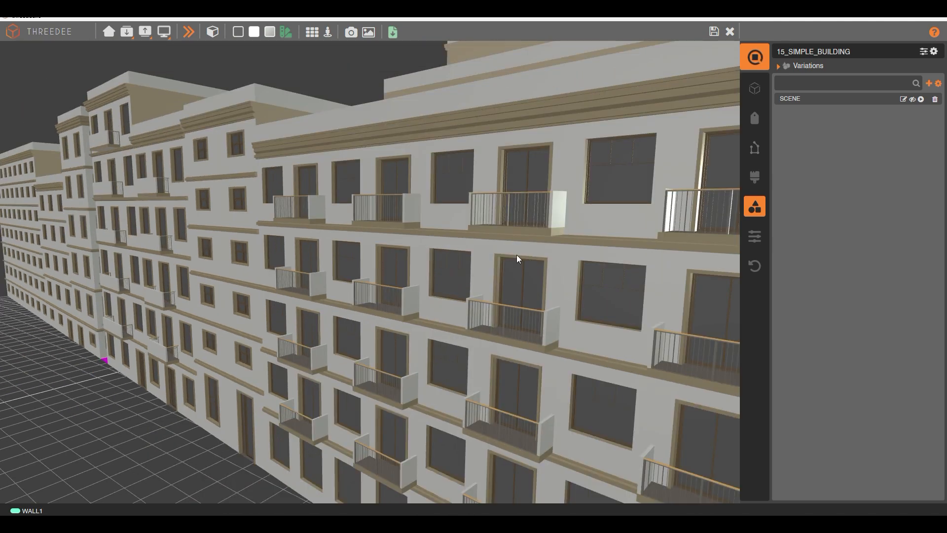
right_drag(517, 254, 478, 254)
scroll(469, 245, down, 5)
drag(582, 250, 490, 268)
scroll(547, 253, up, 5)
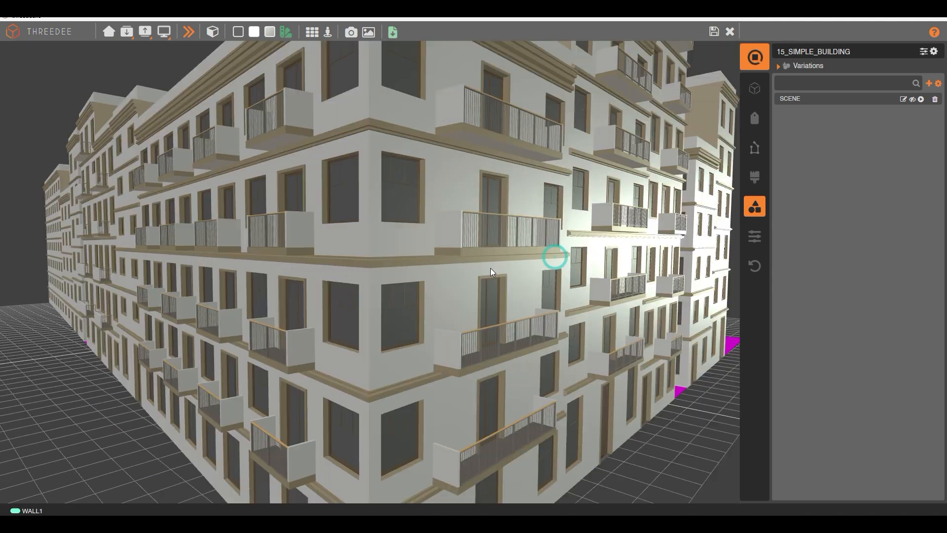
scroll(490, 268, up, 5)
right_drag(599, 273, 444, 268)
scroll(443, 263, down, 8)
right_drag(325, 240, 434, 225)
right_drag(338, 176, 407, 192)
scroll(405, 192, down, 3)
drag(291, 193, 281, 243)
drag(324, 198, 320, 159)
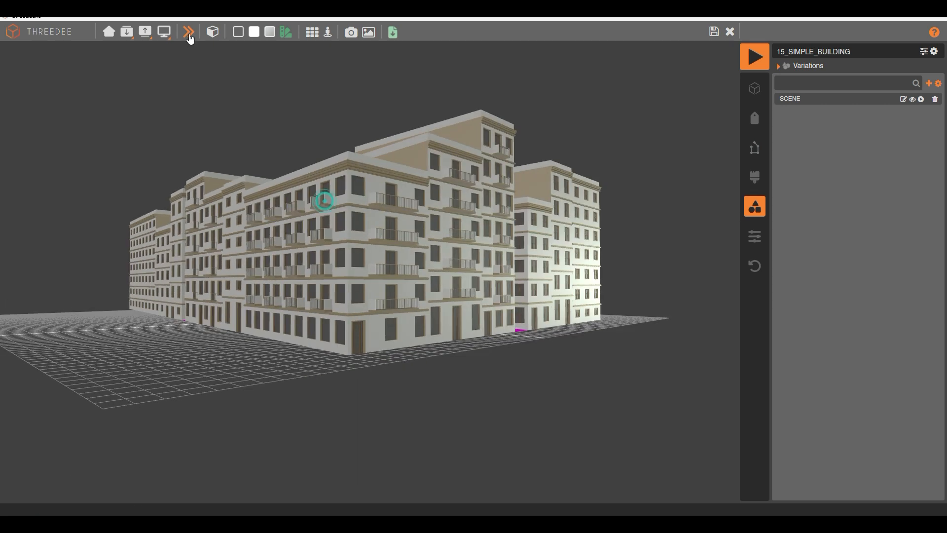
Regenerate the SCENE preview and compare the new building heights, windows and balconies around the block
click(189, 33)
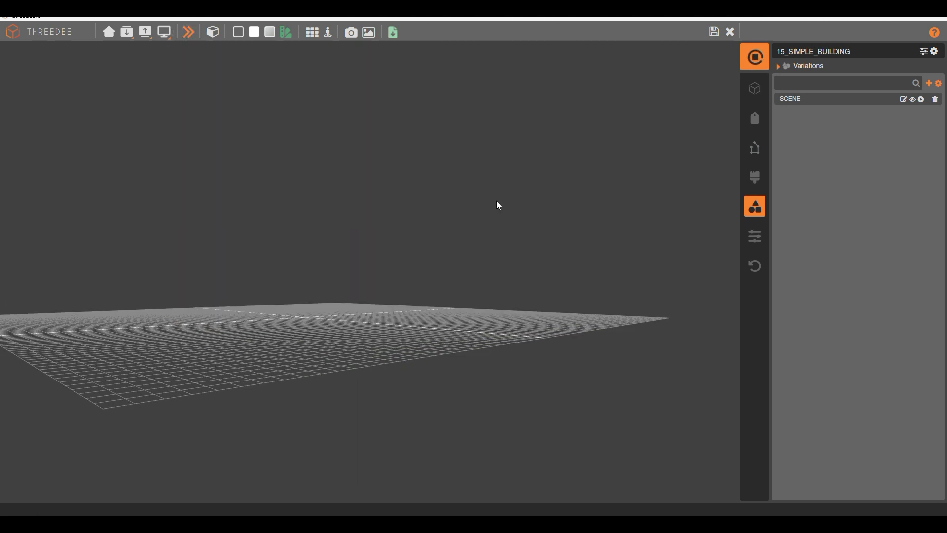
mouse_move(497, 200)
mouse_down()
mouse_move(359, 194)
mouse_move(274, 259)
mouse_move(327, 276)
mouse_move(397, 273)
mouse_up()
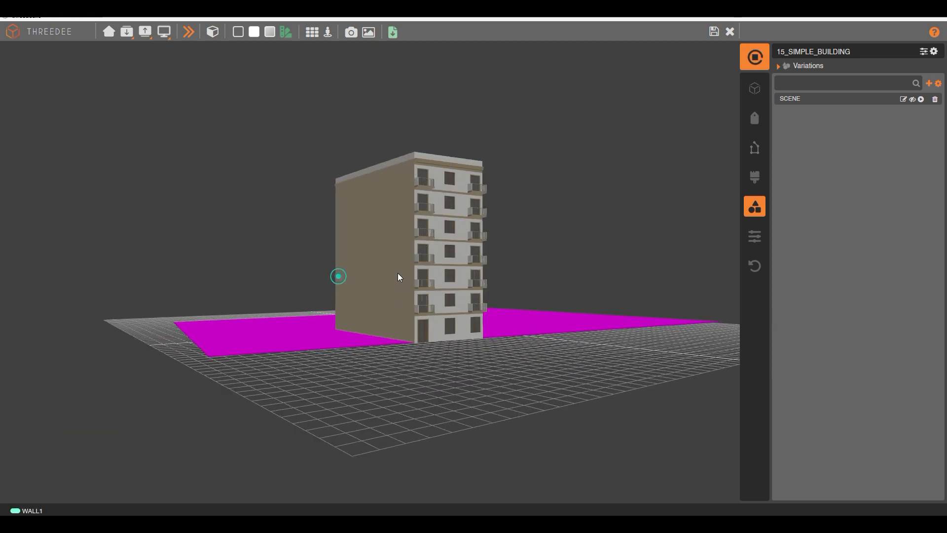
scroll(505, 314, up, 5)
drag(524, 313, 419, 291)
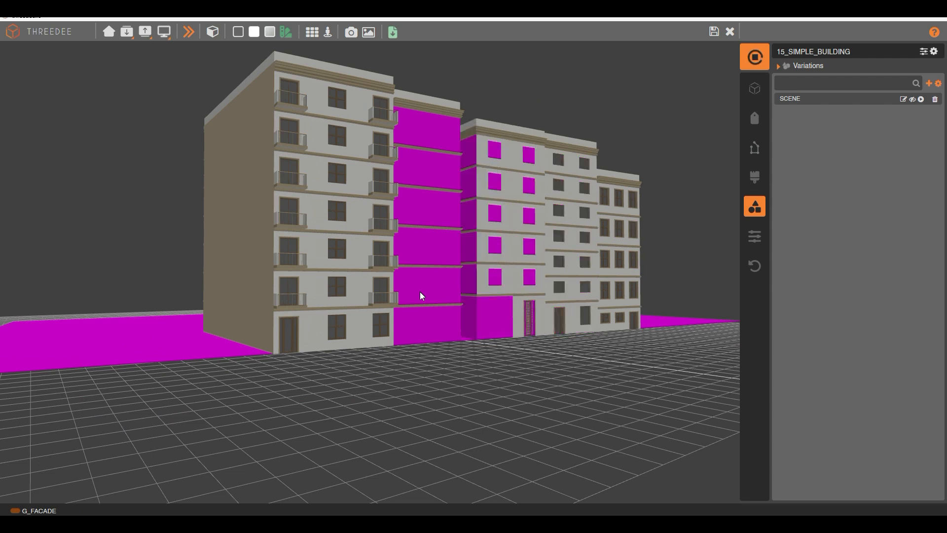
drag(341, 269, 552, 321)
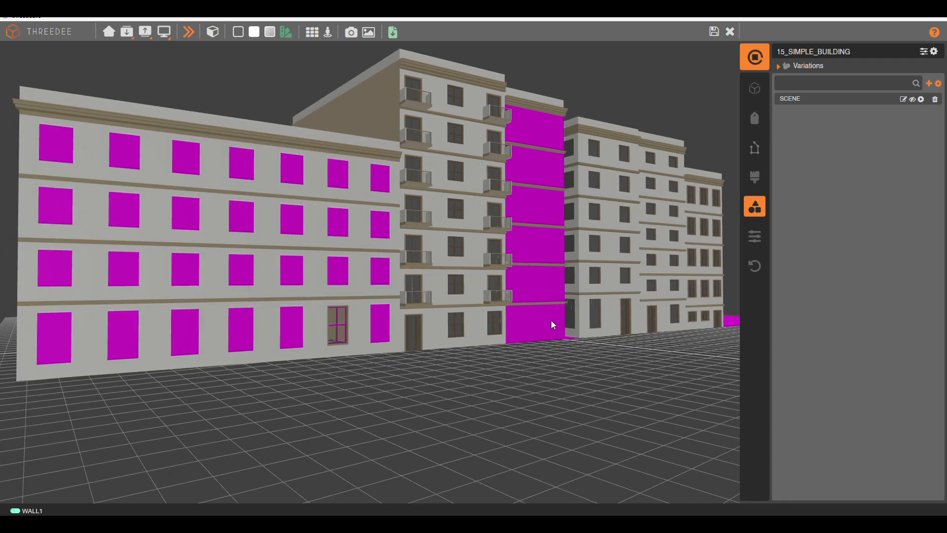
scroll(549, 311, up, 4)
scroll(548, 307, down, 5)
drag(339, 277, 481, 260)
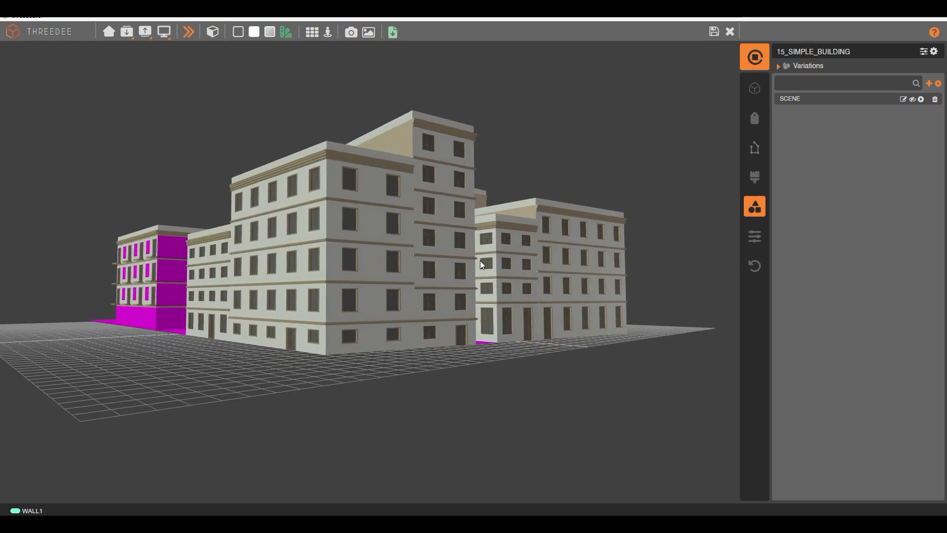
drag(334, 249, 377, 250)
drag(288, 257, 362, 266)
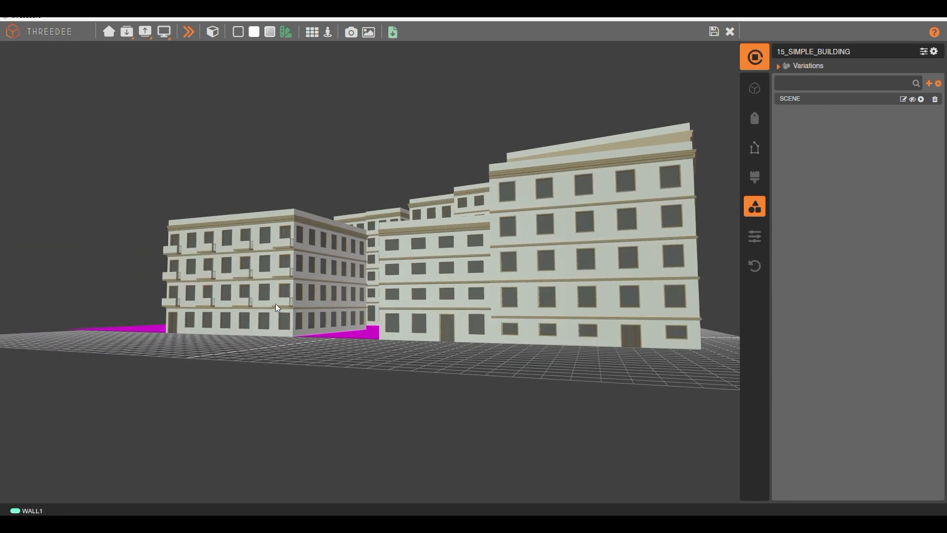
Inspect the remaining sides of the regenerated block, save the result, and return to the graph
drag(263, 302, 385, 304)
scroll(385, 306, up, 5)
scroll(382, 311, down, 6)
drag(299, 299, 424, 278)
scroll(393, 307, down, 5)
scroll(435, 279, up, 5)
drag(528, 287, 403, 295)
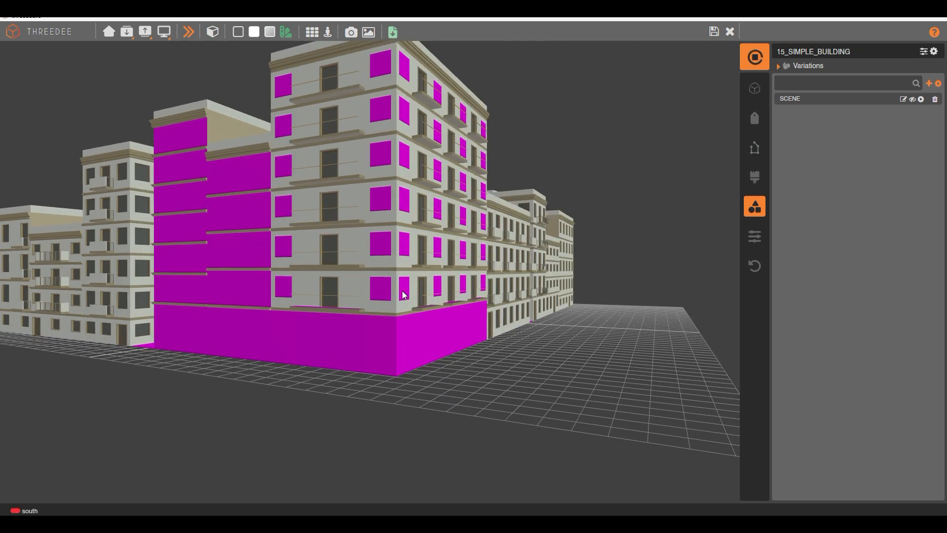
click(713, 32)
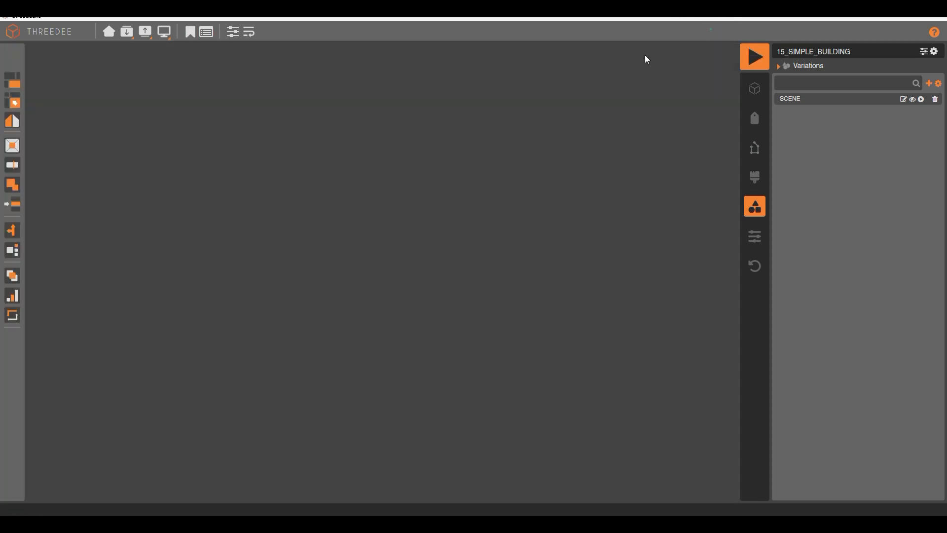